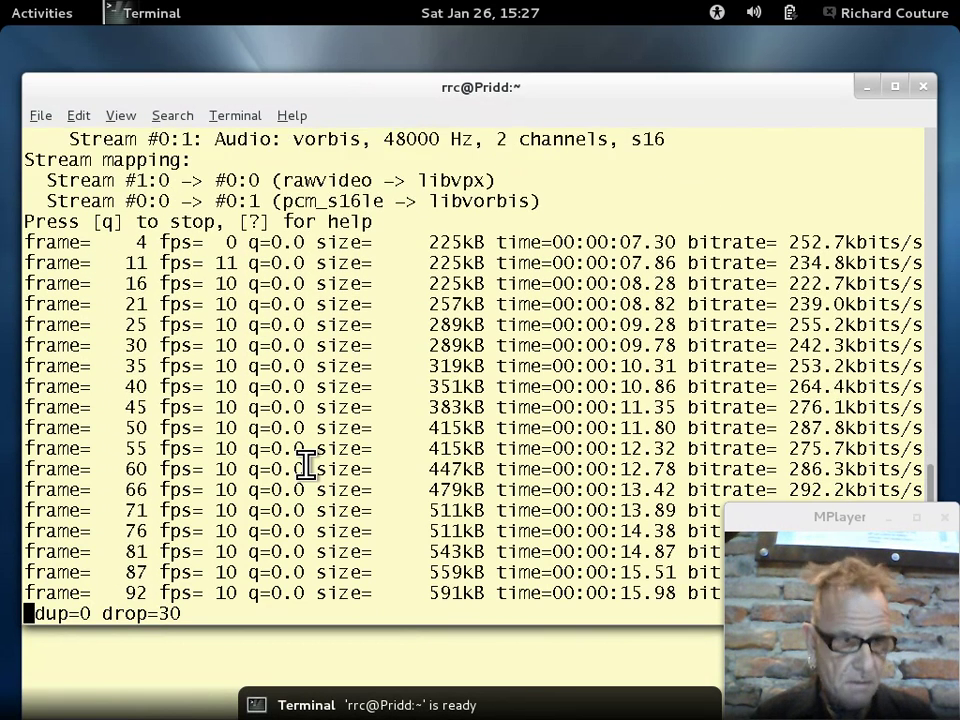
# Step: Send the empty-prompt terminal window to the workspace below
pyautogui.hotkey('alt', 'Tab')
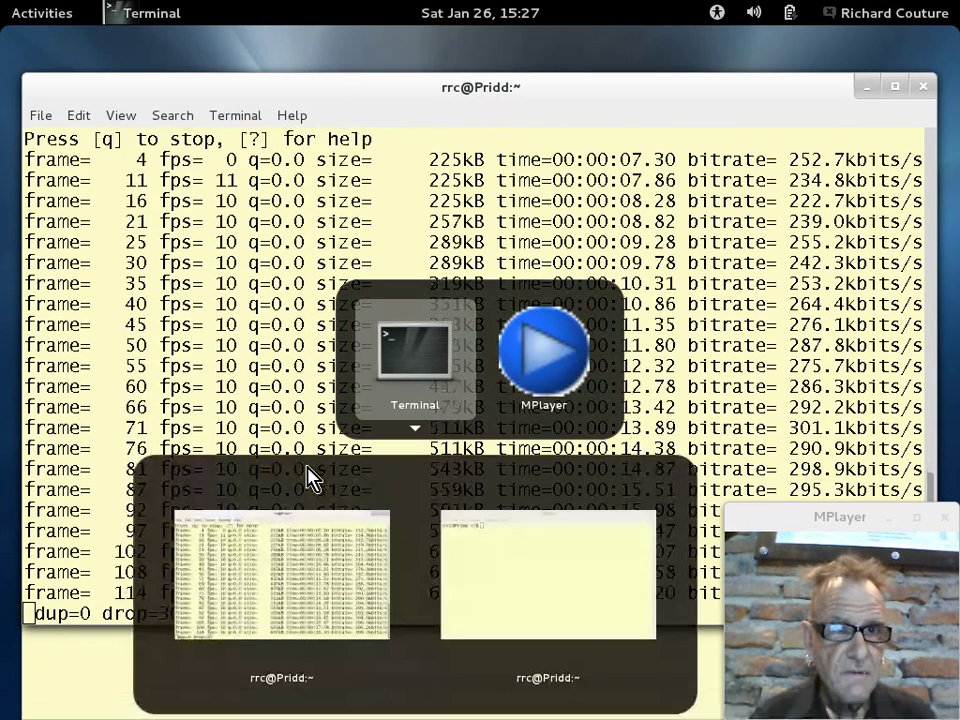
pyautogui.click(509, 605)
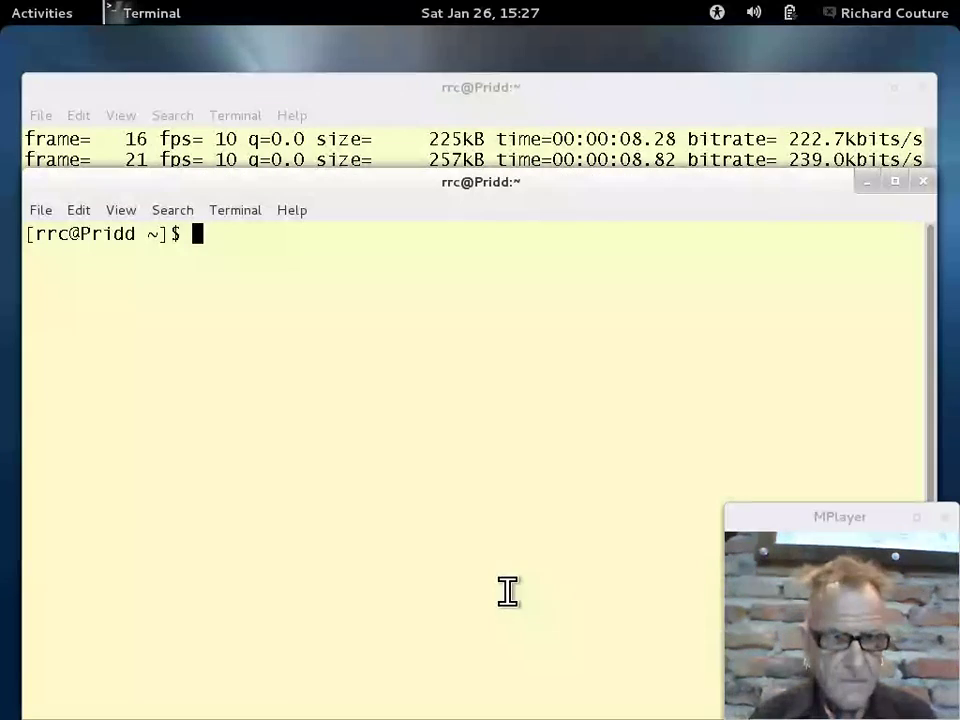
pyautogui.rightClick(509, 182)
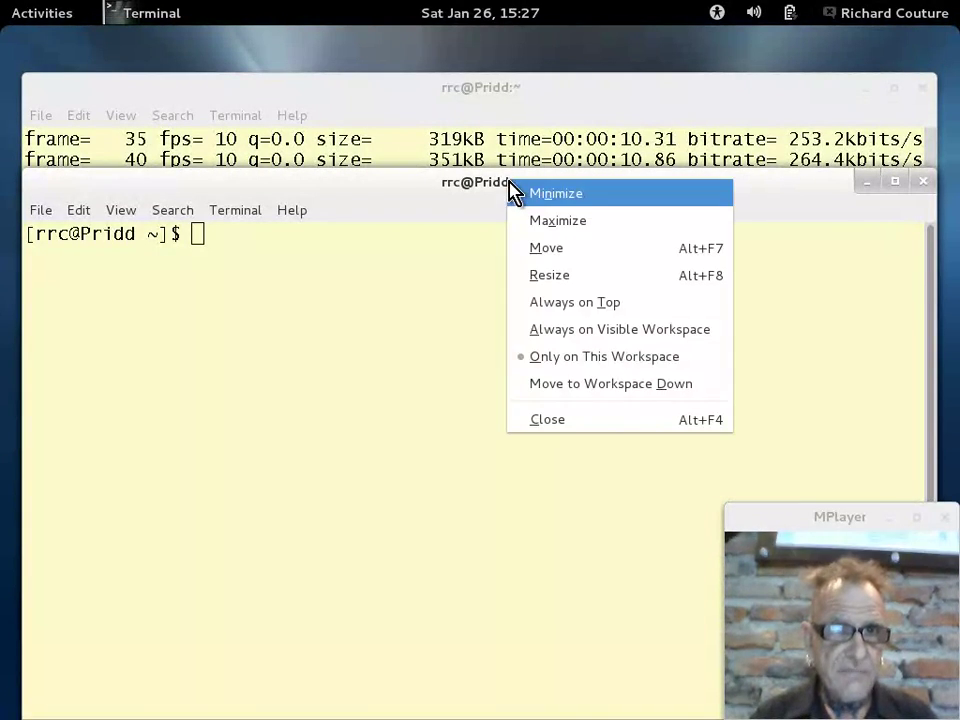
pyautogui.click(598, 392)
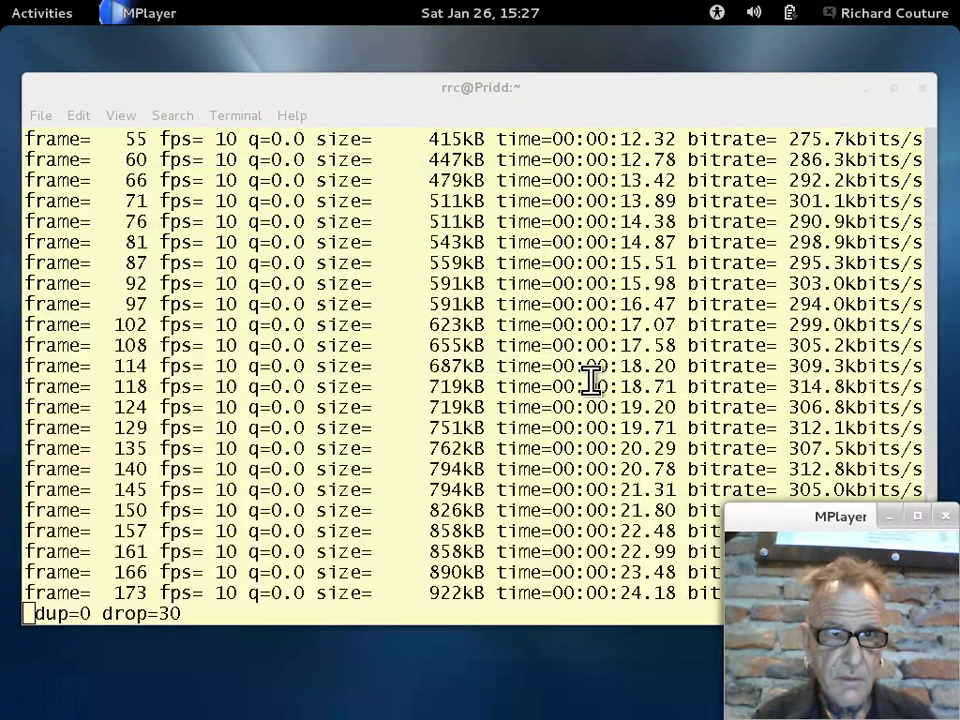
# Step: Move the MPlayer webcam window to another workspace
pyautogui.rightClick(830, 526)
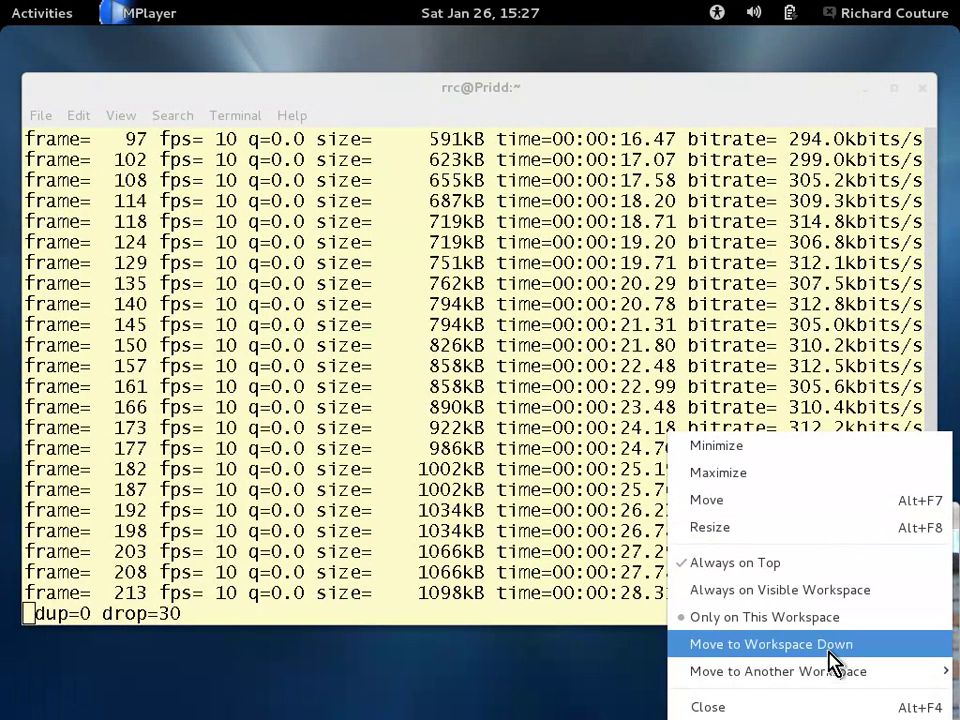
pyautogui.moveTo(831, 661)
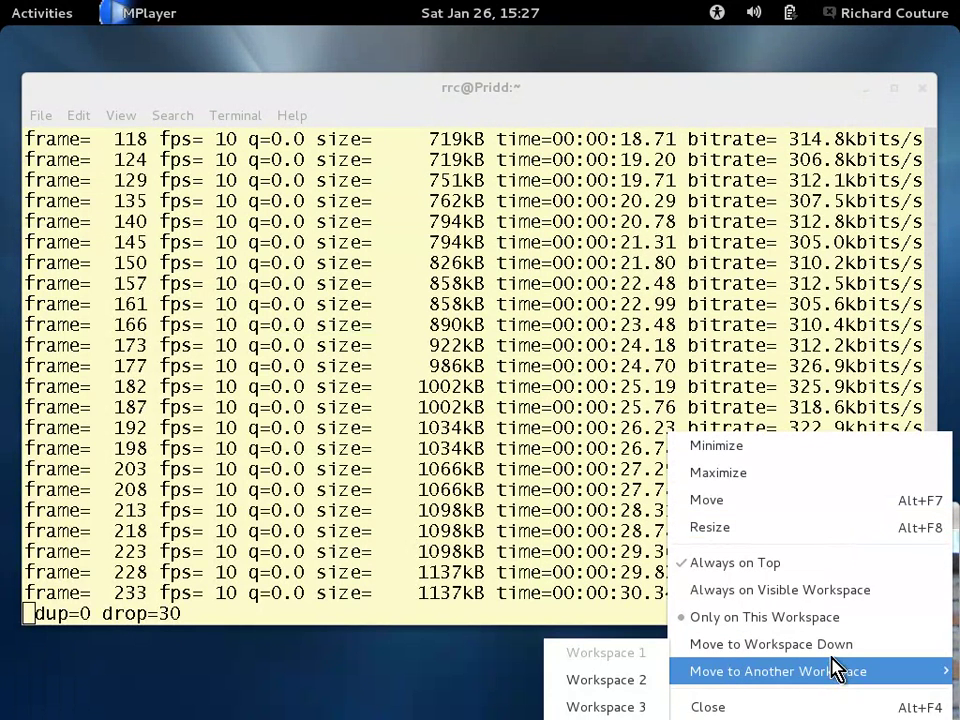
pyautogui.click(835, 655)
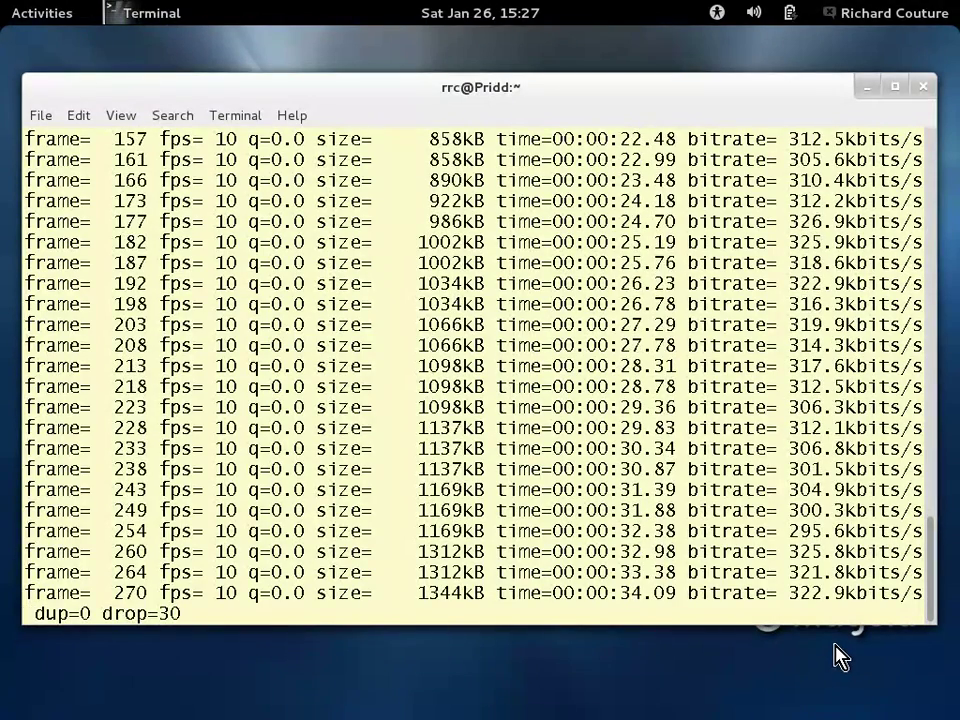
# Step: Switch to the second workspace and launch Firefox from the dash
pyautogui.press('super')
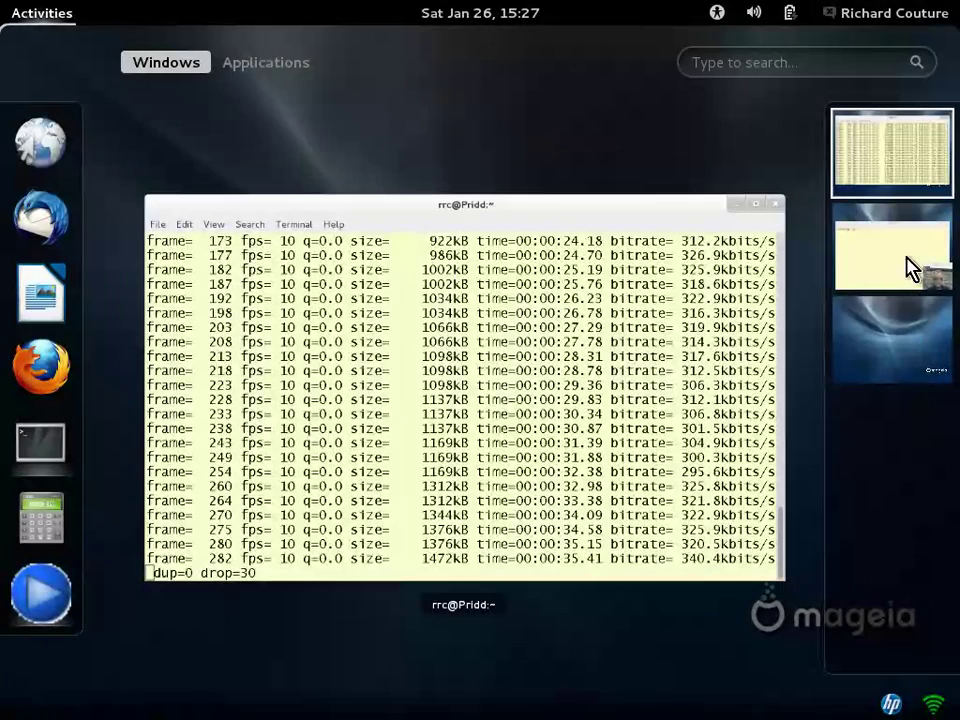
pyautogui.click(915, 268)
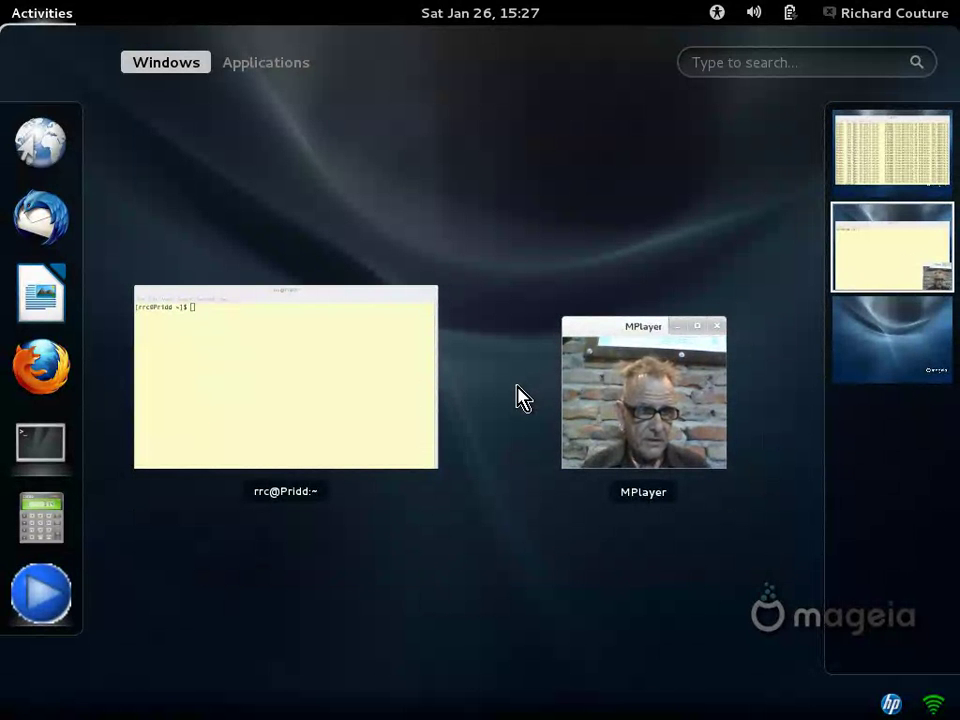
pyautogui.click(593, 402)
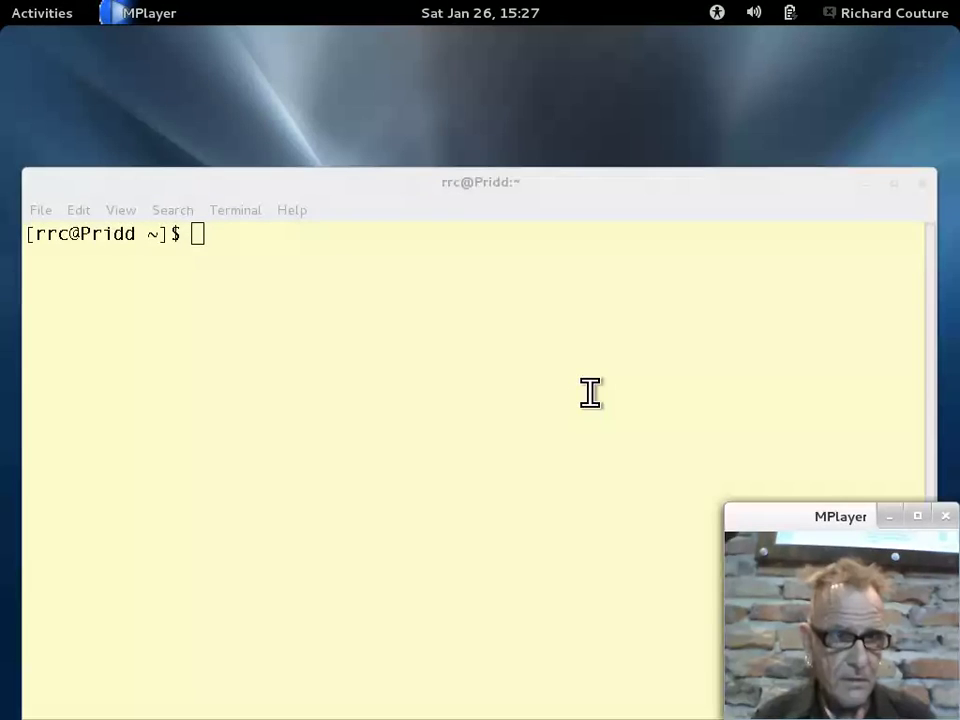
pyautogui.press('super')
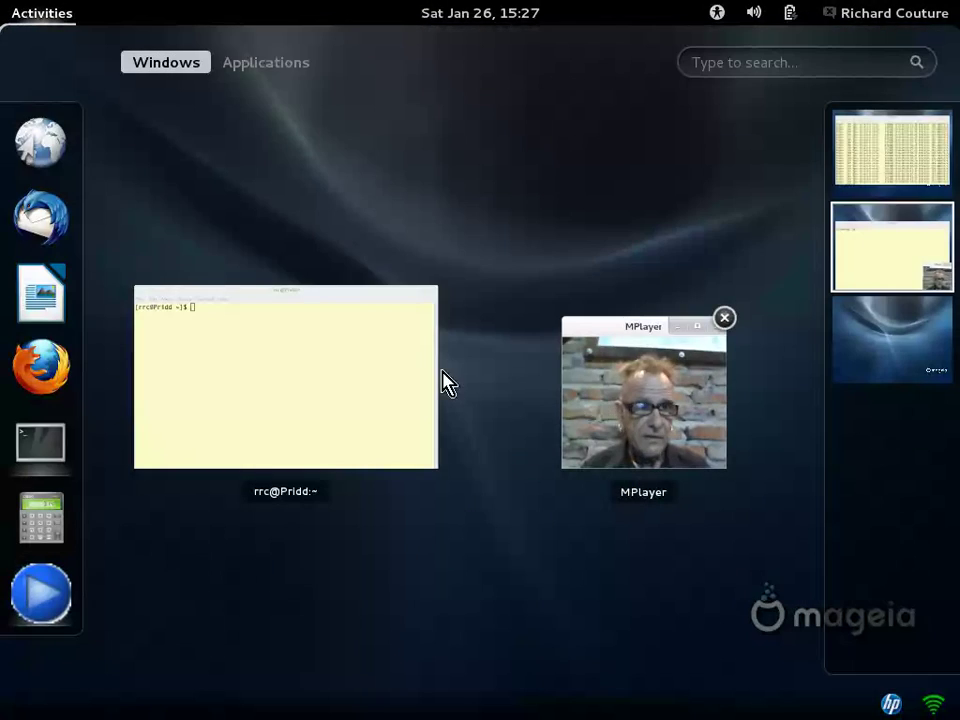
pyautogui.click(34, 378)
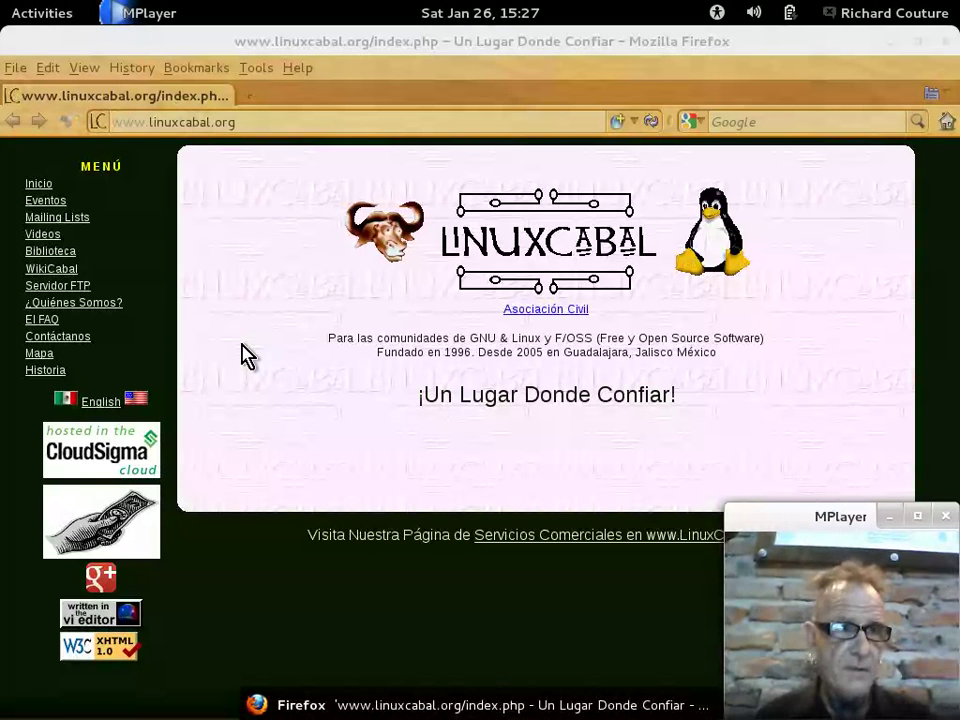
# Step: Go WikiCabal → Cursos → Curso de Programación en Bash, then open the S11.sh script page
pyautogui.click(58, 273)
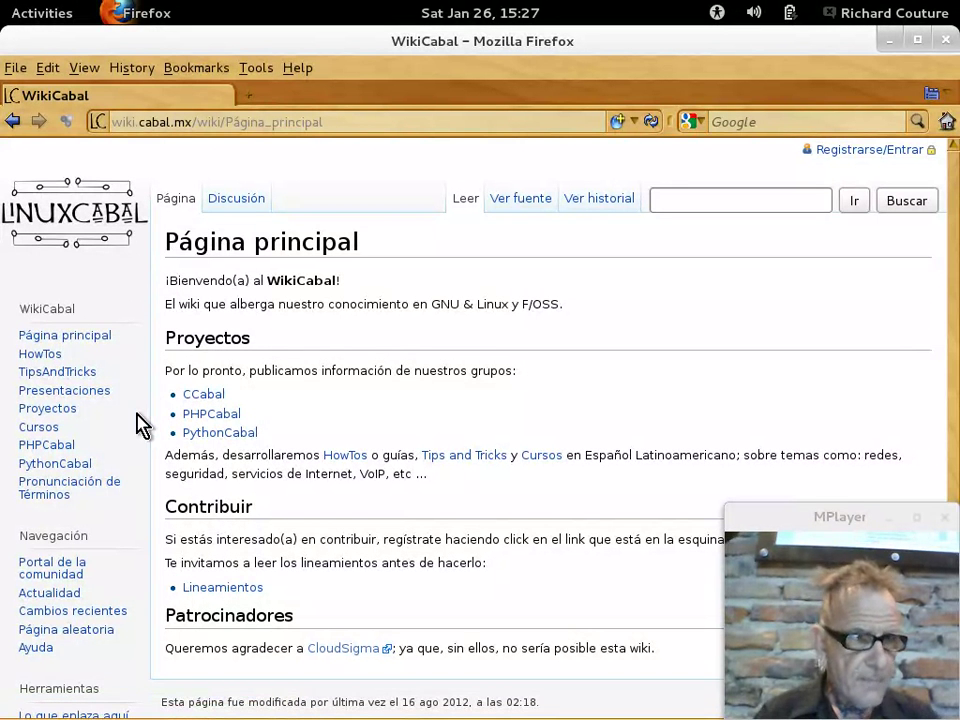
pyautogui.click(50, 431)
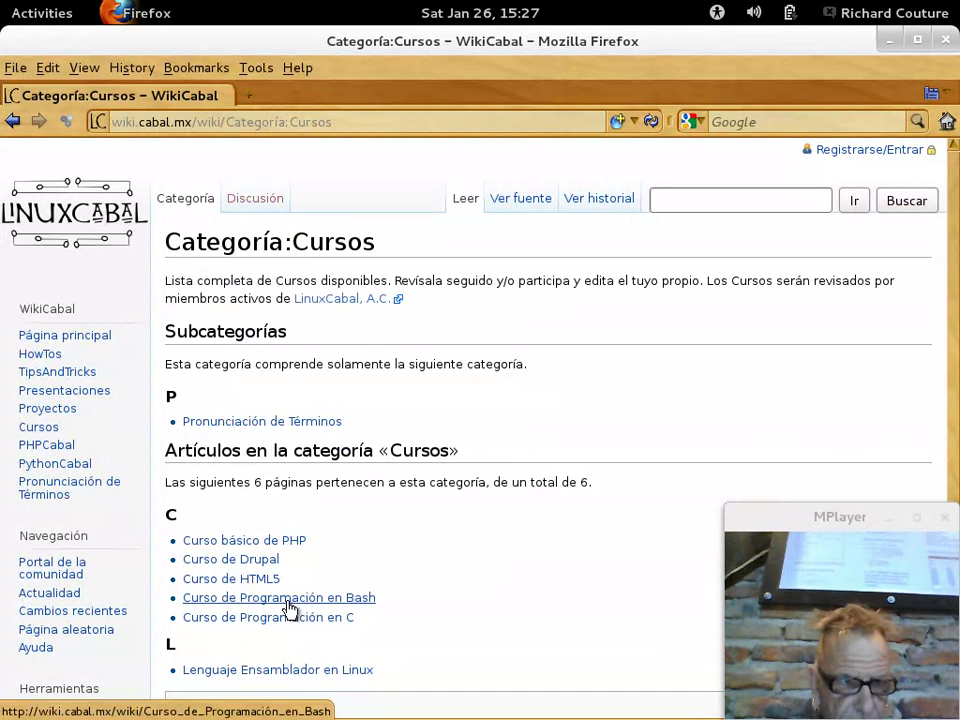
pyautogui.click(289, 601)
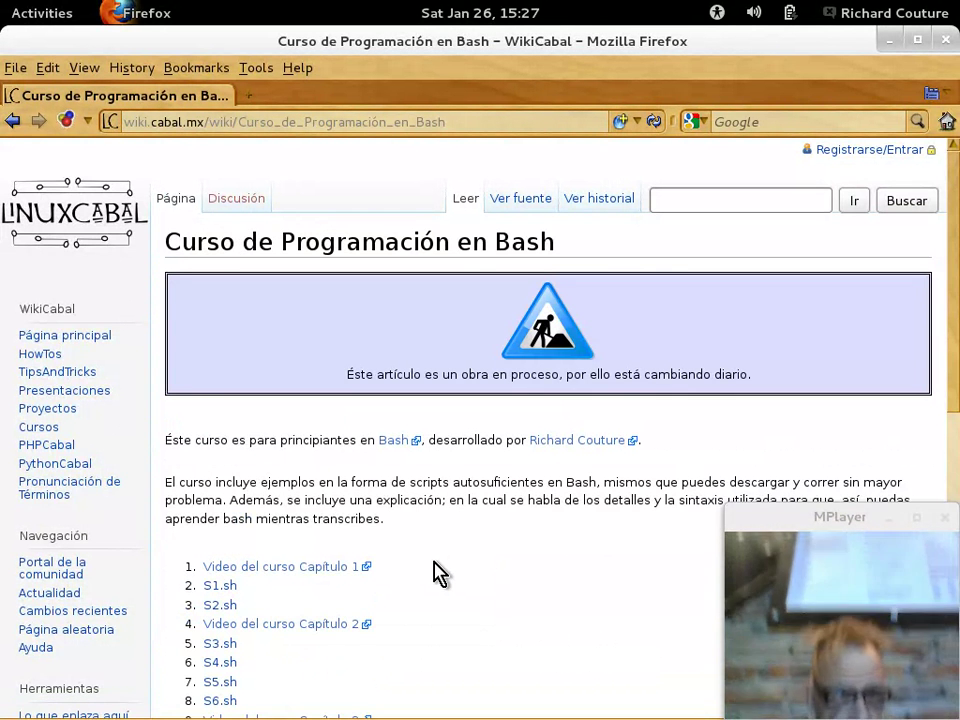
pyautogui.scroll(-5, 440, 573)
pyautogui.scroll(-2, 440, 573)
pyautogui.scroll(-2, 440, 573)
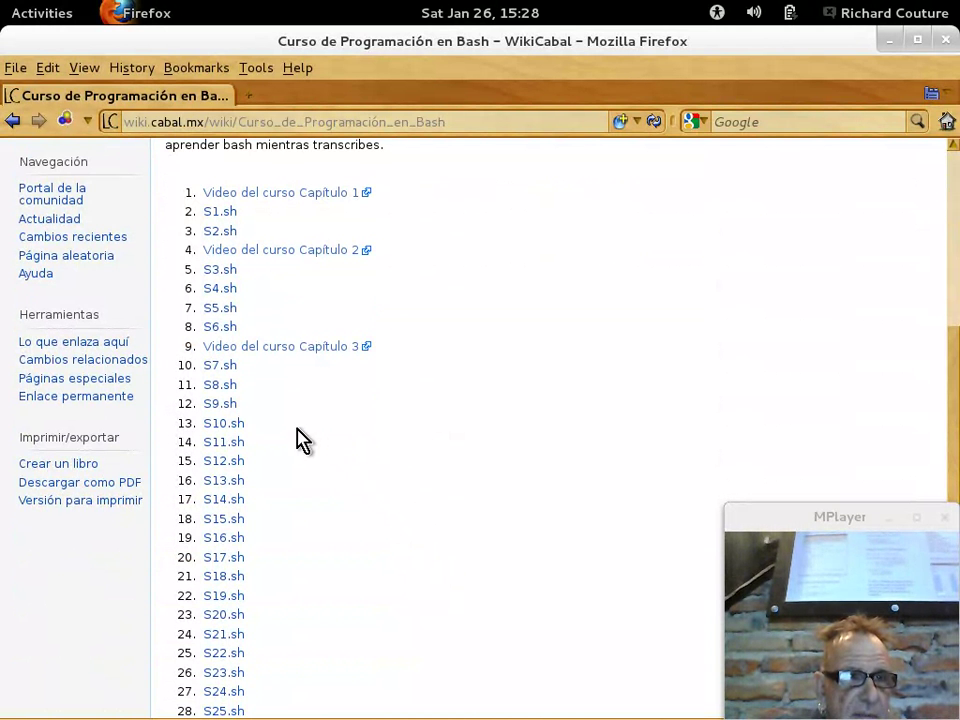
pyautogui.click(226, 453)
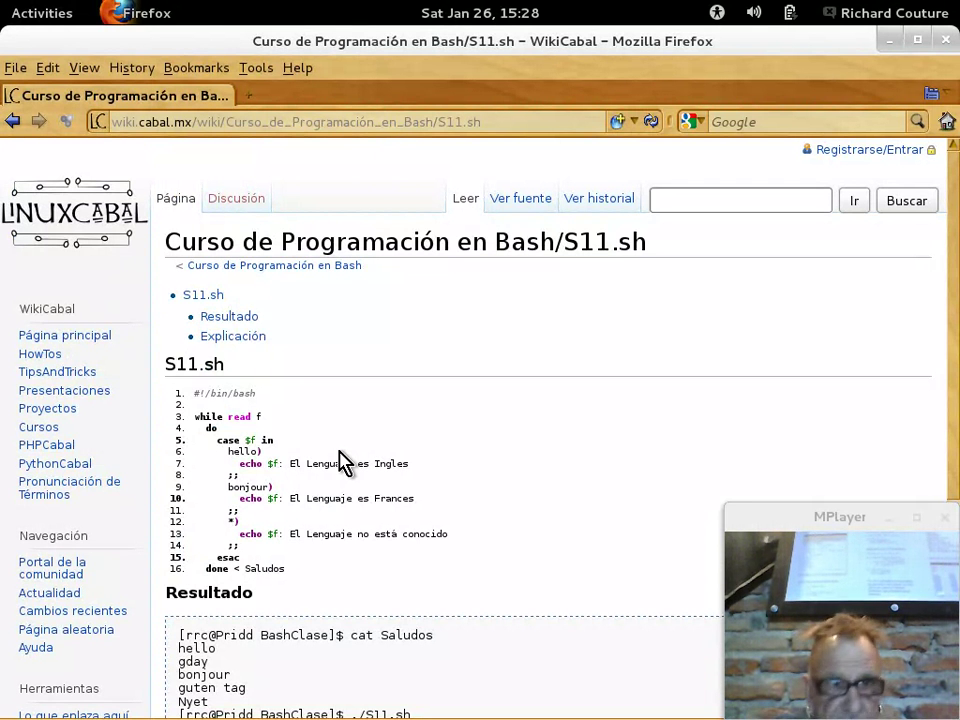
# Step: Zoom the S11.sh page several levels and scroll so the while-read case script fills the view
pyautogui.hotkey('ctrl', '+')
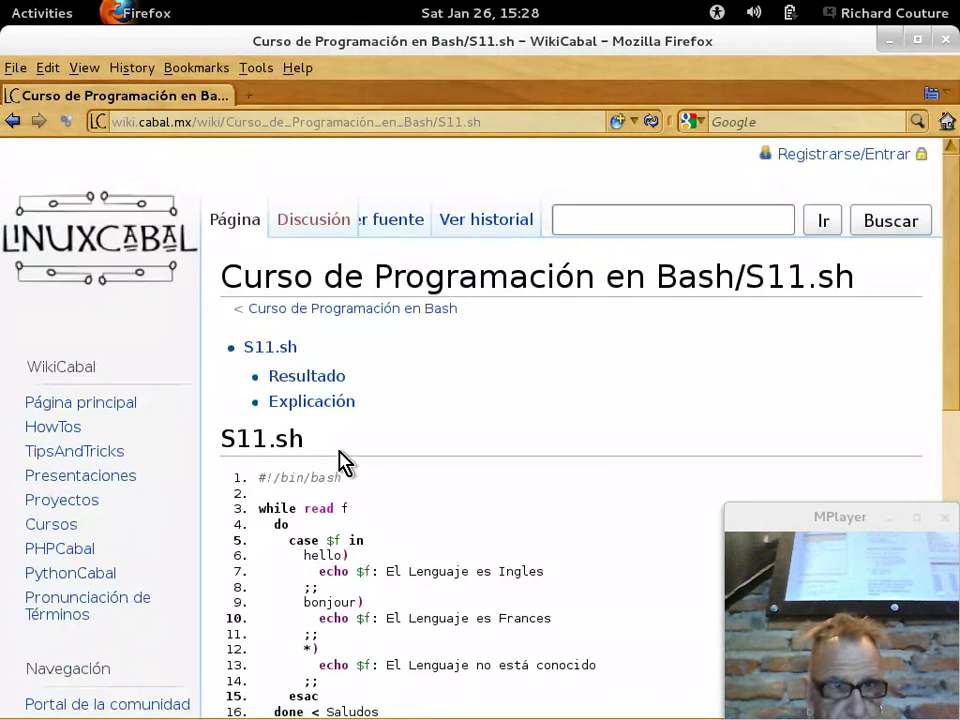
pyautogui.hotkey('ctrl', '+')
pyautogui.hotkey('ctrl', '+')
pyautogui.hotkey('ctrl', '-')
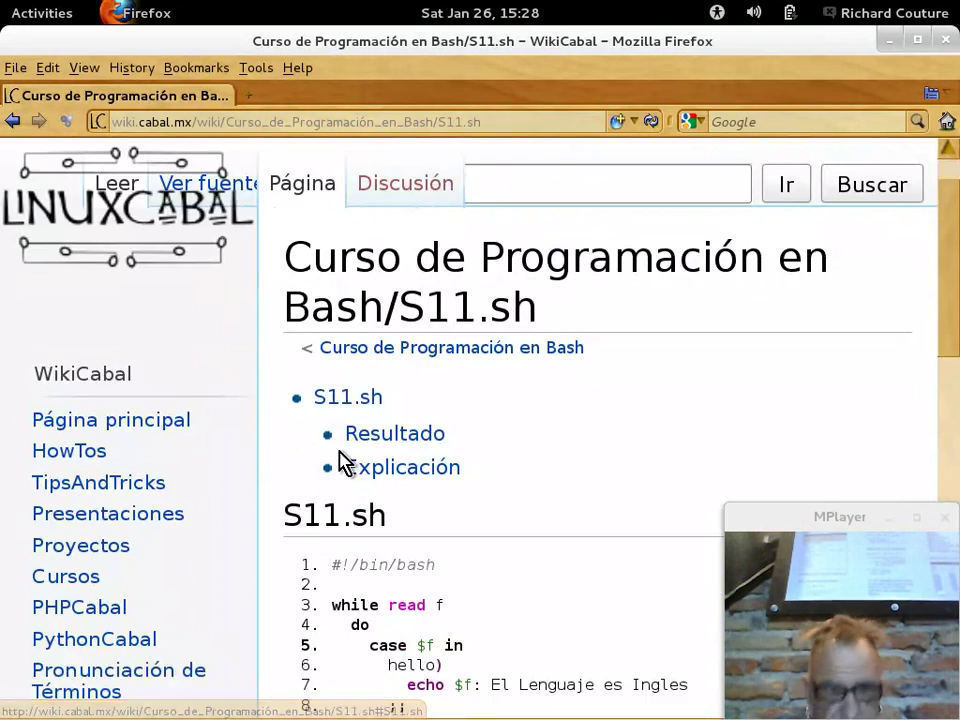
pyautogui.scroll(-5, 343, 461)
pyautogui.hotkey('ctrl', '+')
pyautogui.scroll(3, 343, 461)
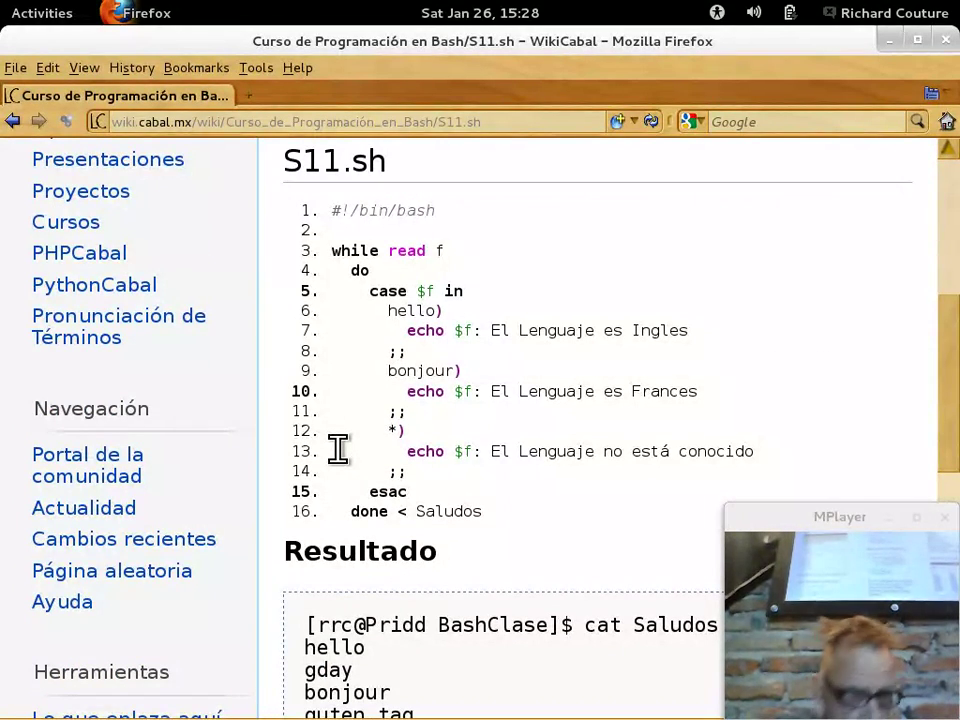
pyautogui.hotkey('ctrl', '+')
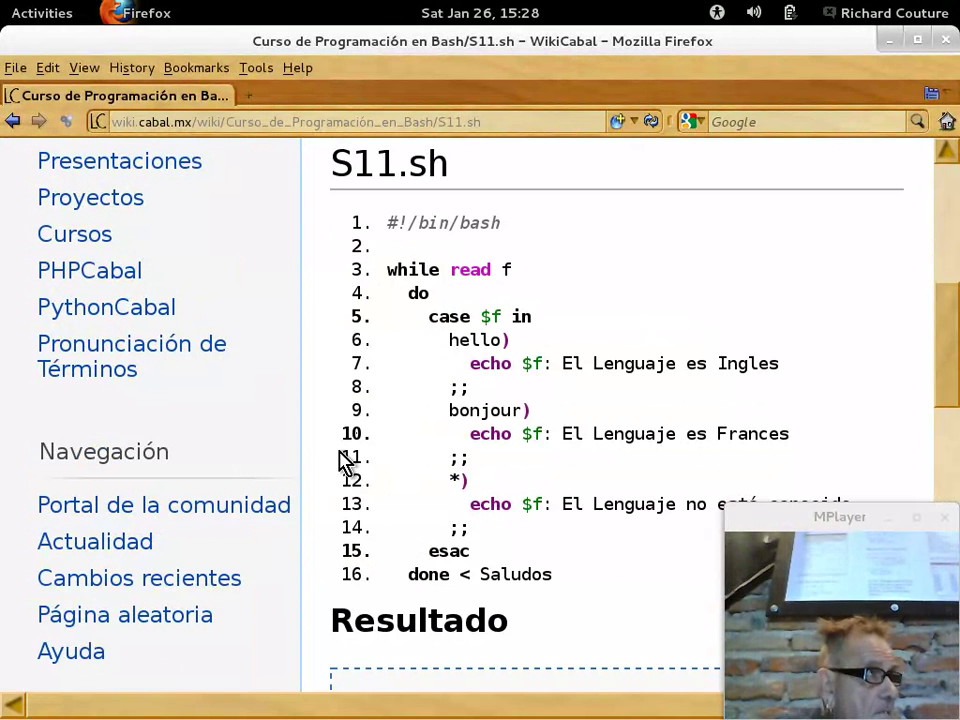
pyautogui.hscroll(1, 343, 462)
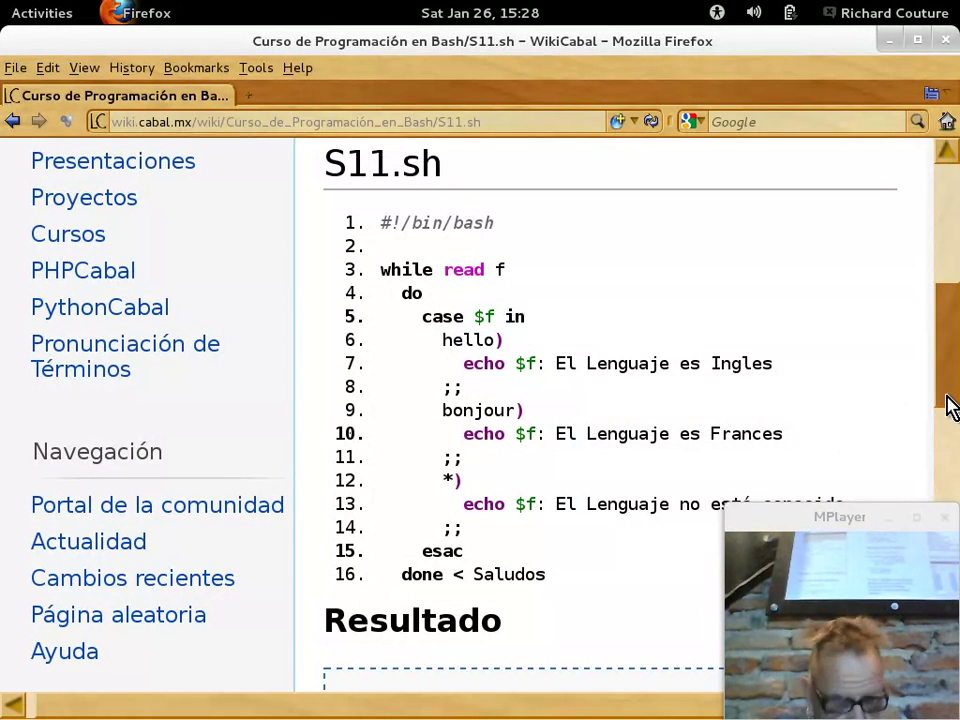
pyautogui.moveTo(948, 407); pyautogui.dragTo(948, 414)
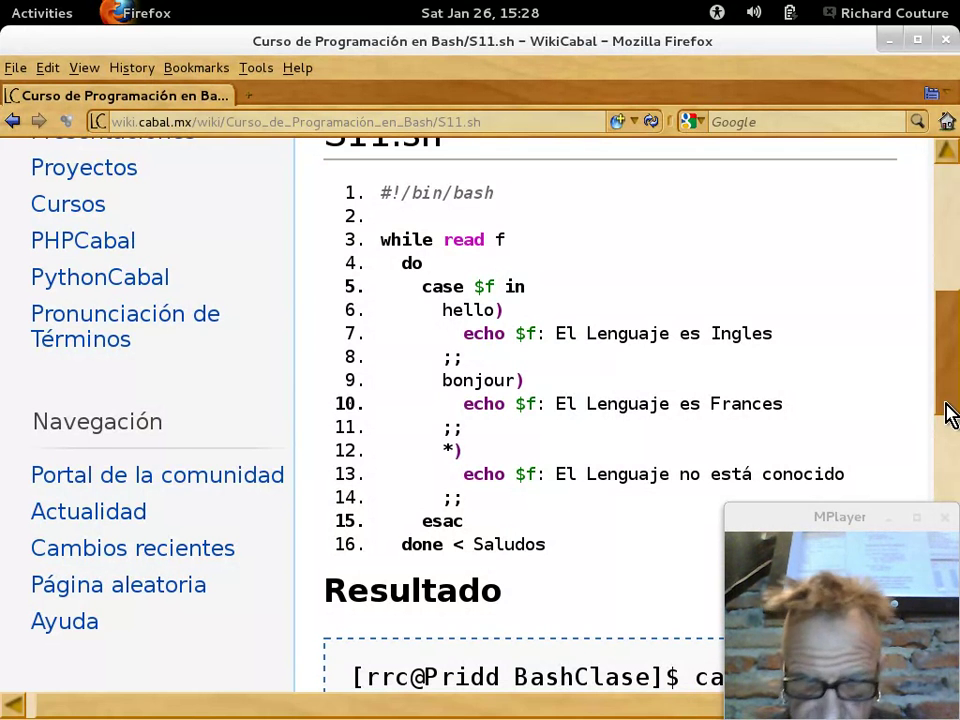
pyautogui.hotkey('ctrl', '+')
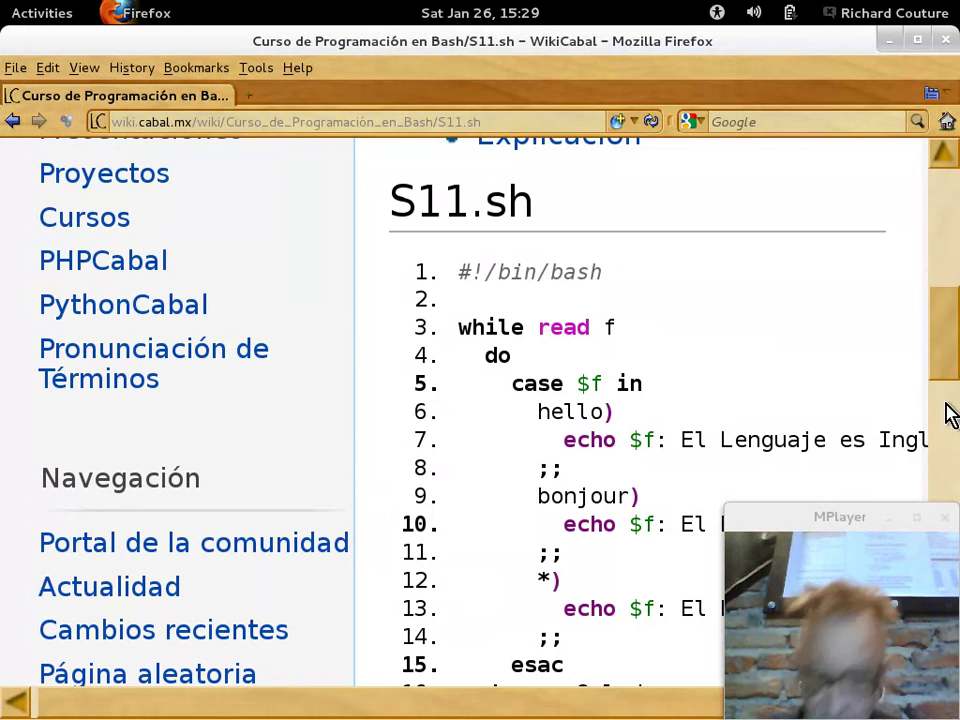
pyautogui.hscroll(4, 948, 415)
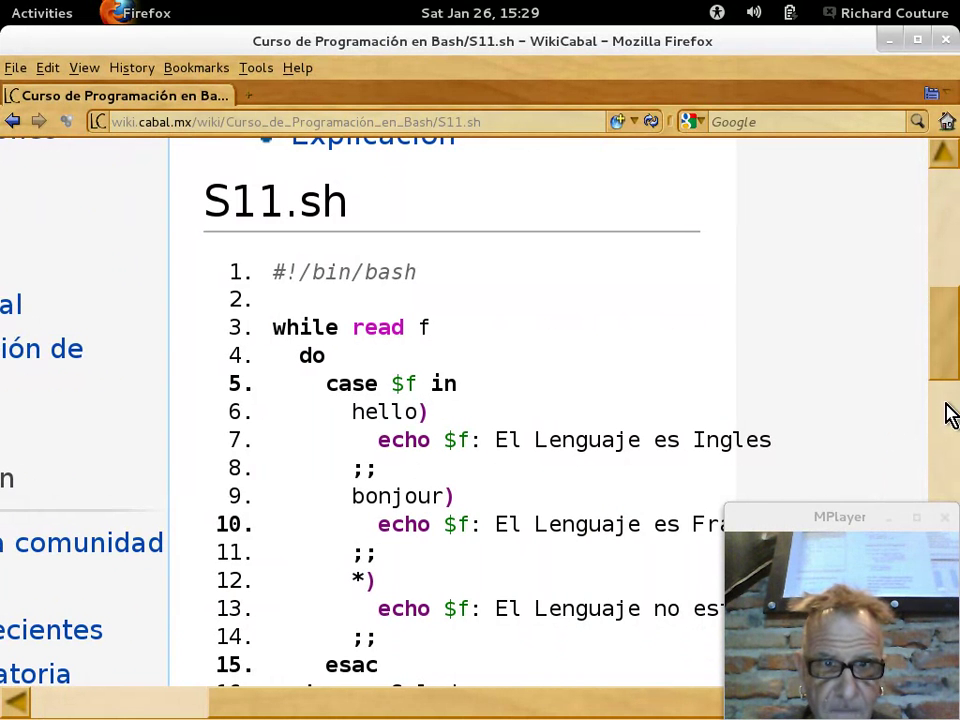
pyautogui.scroll(-2, 834, 437)
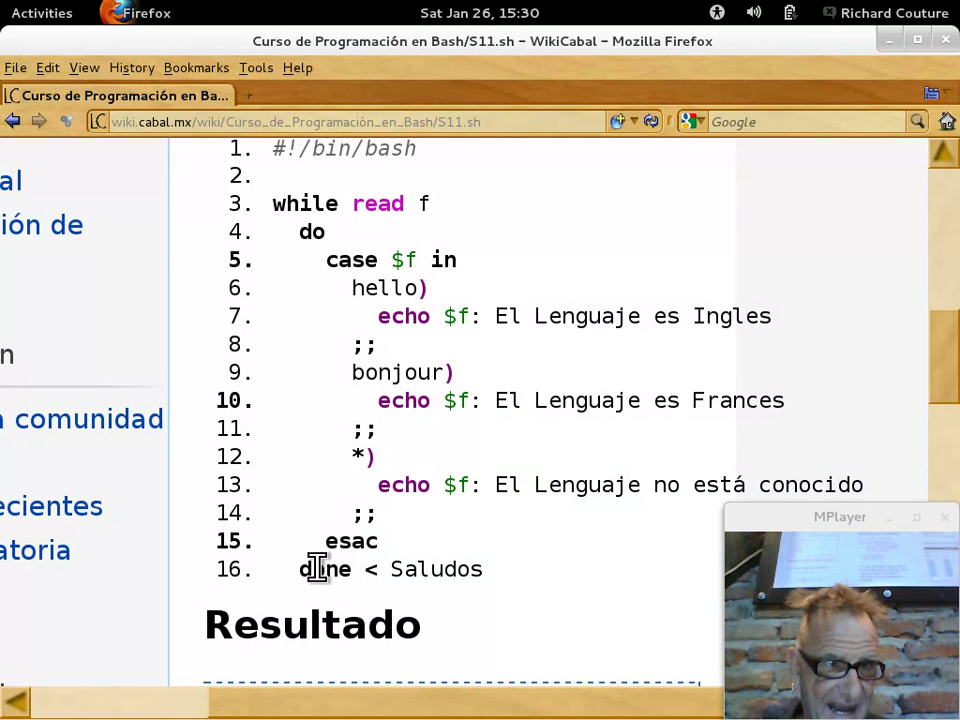
# Step: Highlight the 'done < Saludos' redirection on line 16, then scroll down to the Resultado output
pyautogui.moveTo(313, 569); pyautogui.dragTo(503, 580)
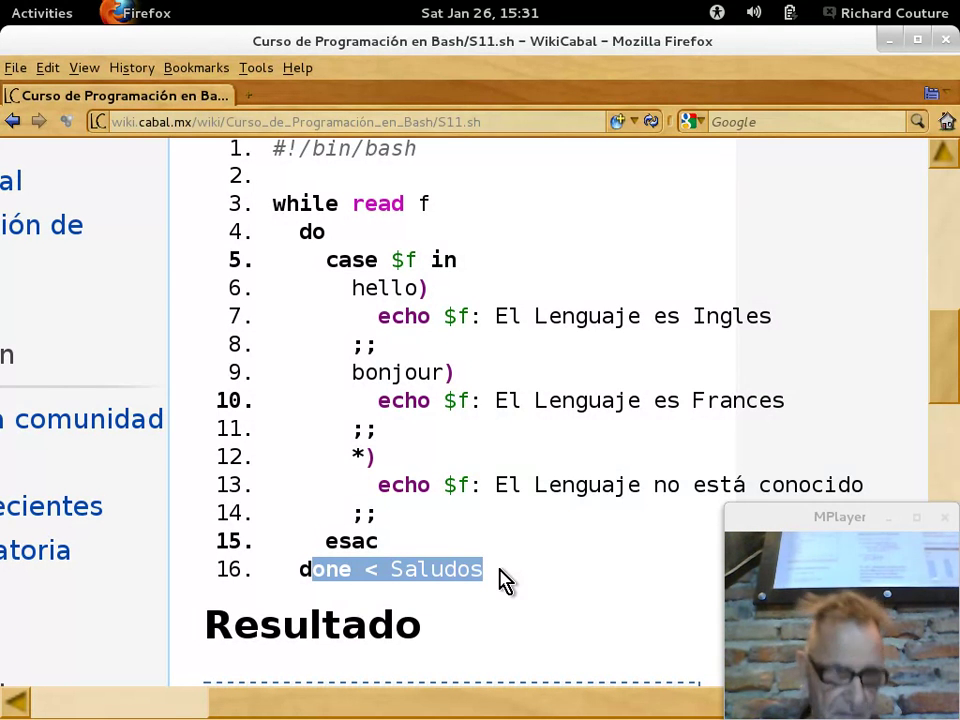
pyautogui.scroll(-2, 505, 578)
pyautogui.scroll(-4, 500, 570)
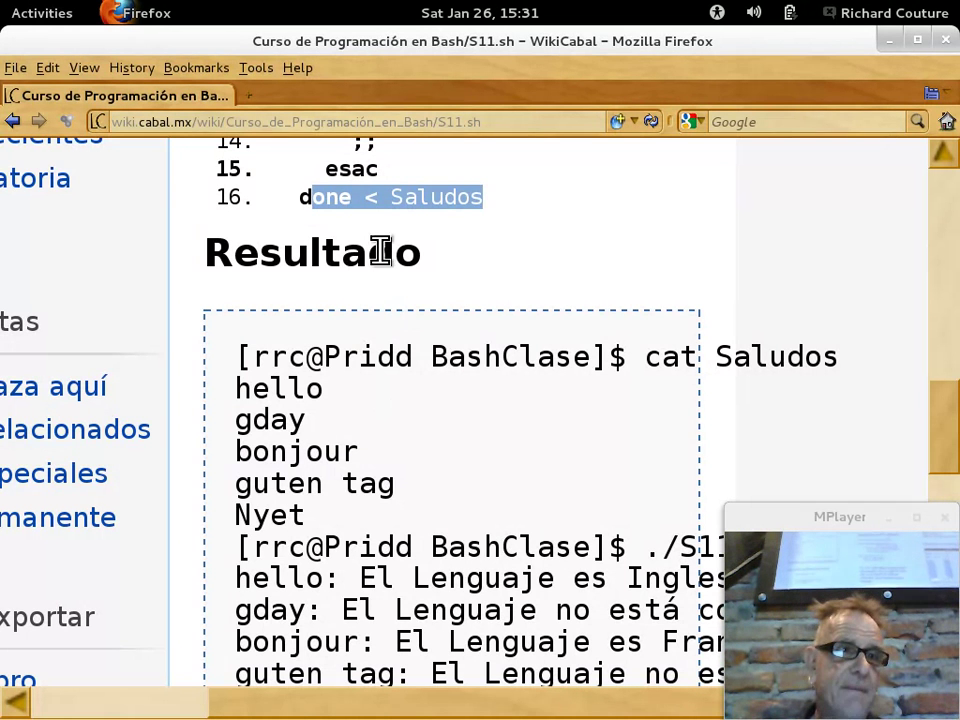
# Step: Select the whole 'done < Saludos' line, dismiss its context menu, and scroll back to line 1
pyautogui.click(373, 199)
pyautogui.tripleClick(347, 199)
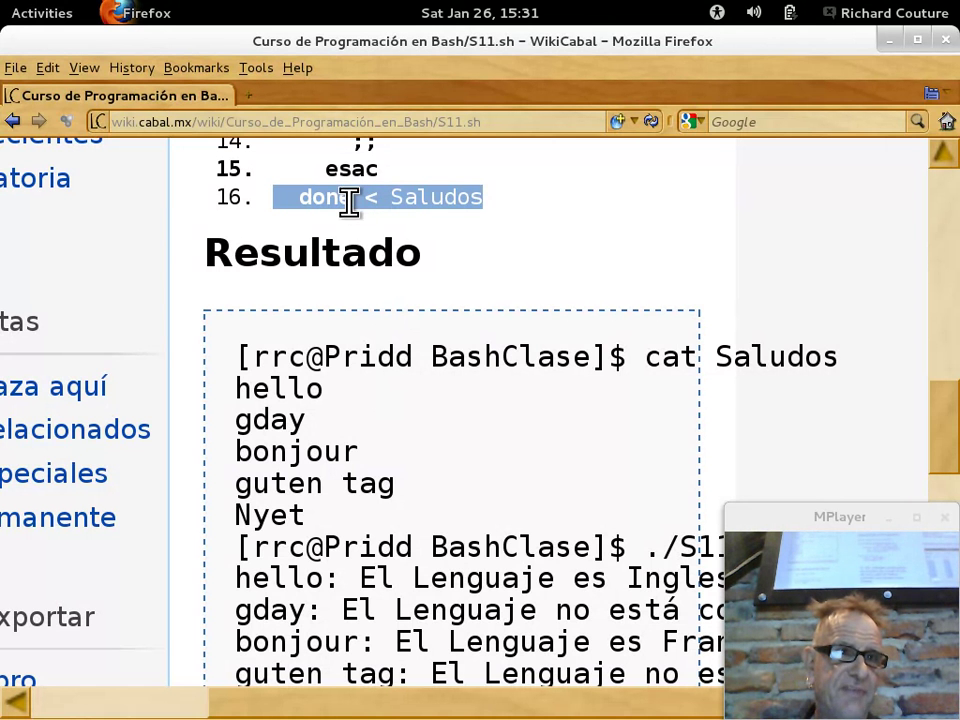
pyautogui.rightClick(468, 230)
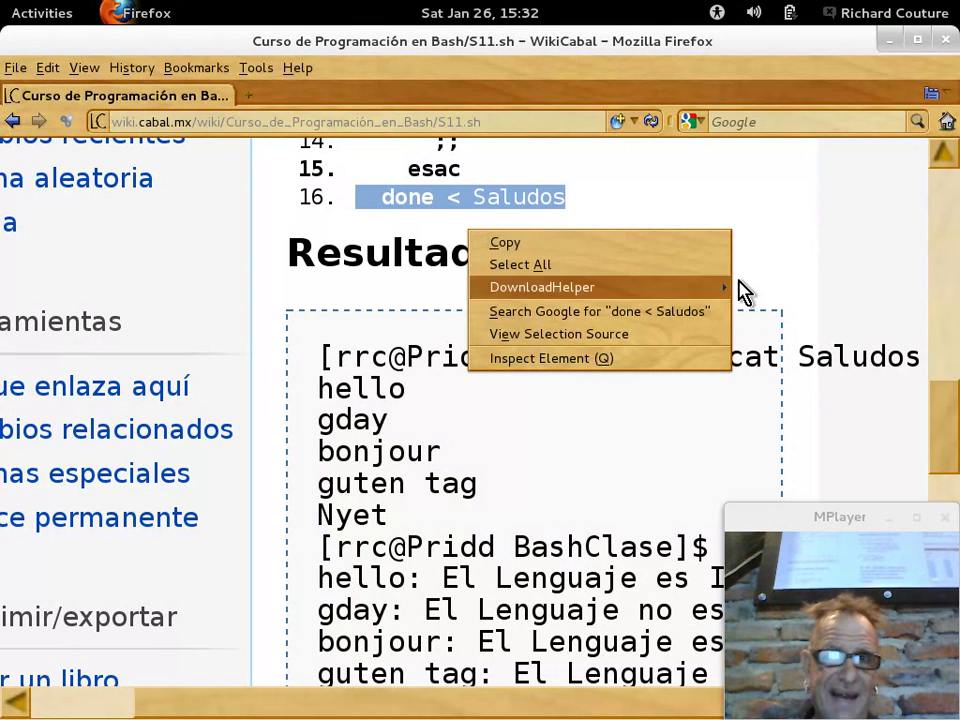
pyautogui.click(945, 155)
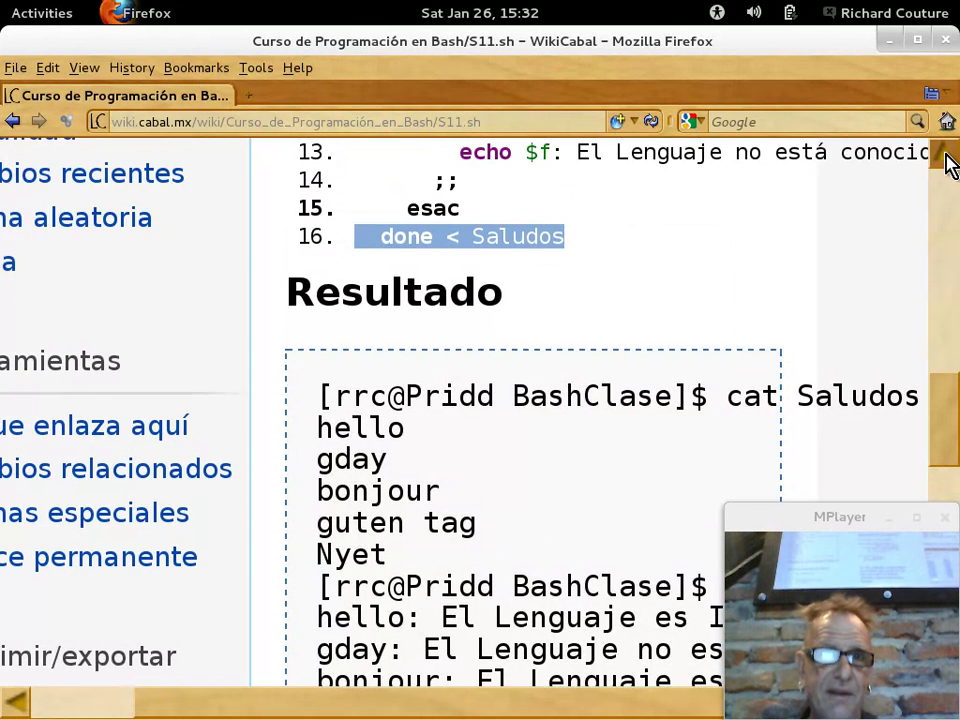
pyautogui.moveTo(945, 157); pyautogui.dragTo(945, 157)
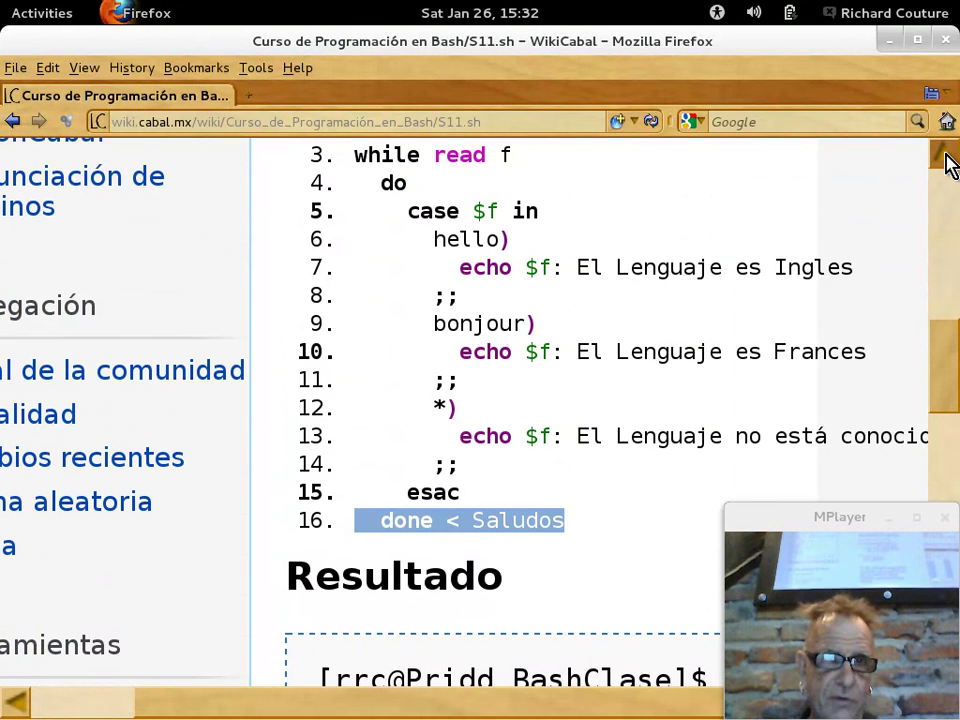
pyautogui.moveTo(945, 157); pyautogui.dragTo(945, 157)
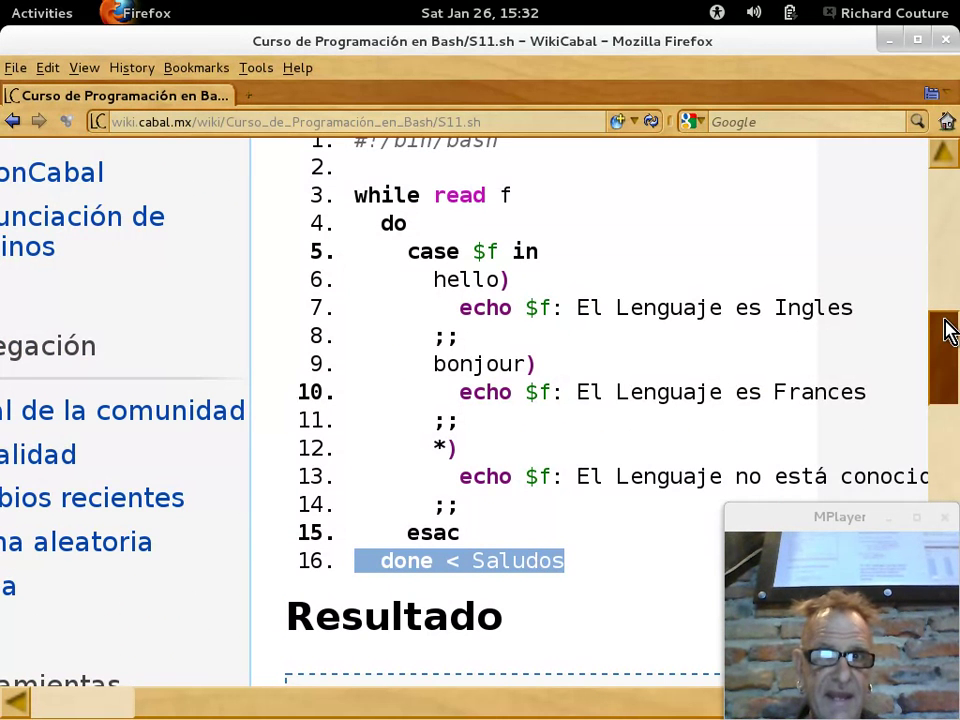
pyautogui.moveTo(948, 330); pyautogui.dragTo(948, 327)
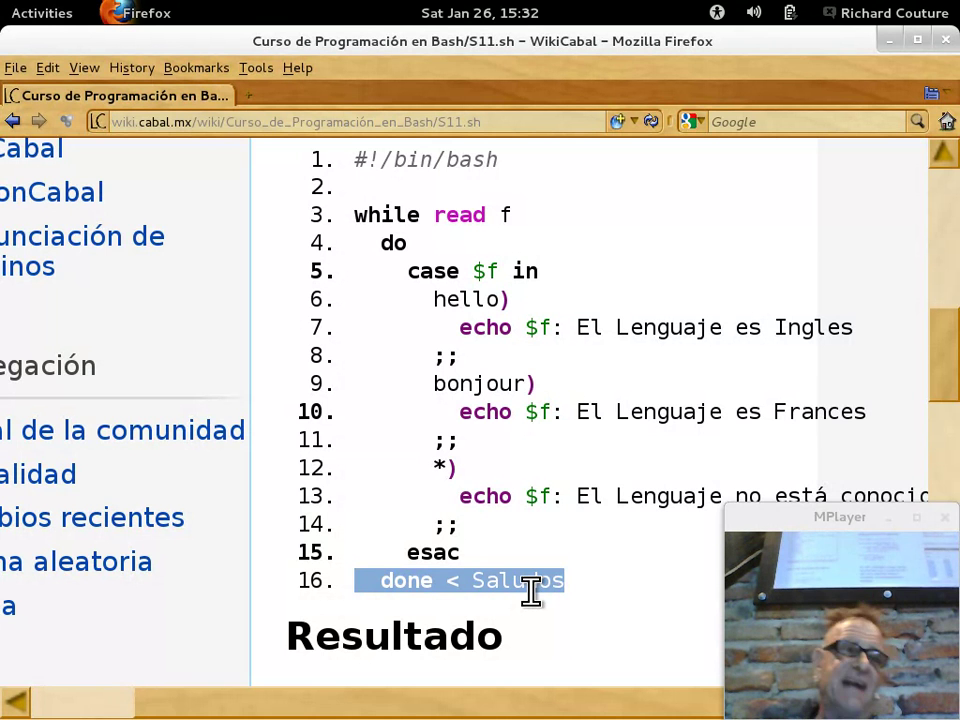
pyautogui.tripleClick(458, 214)
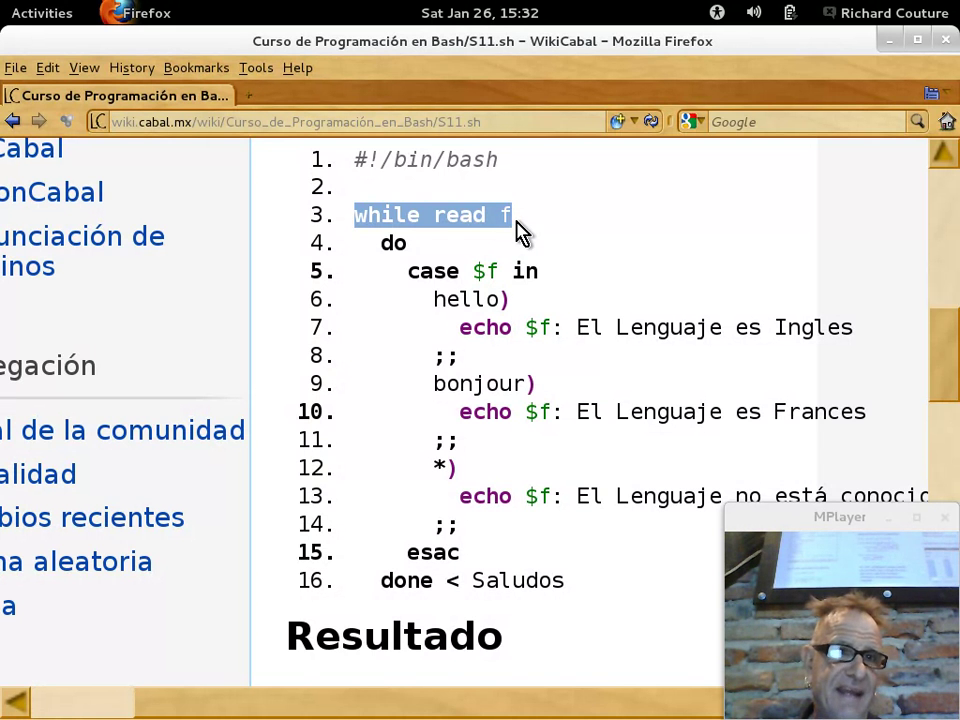
pyautogui.tripleClick(413, 271)
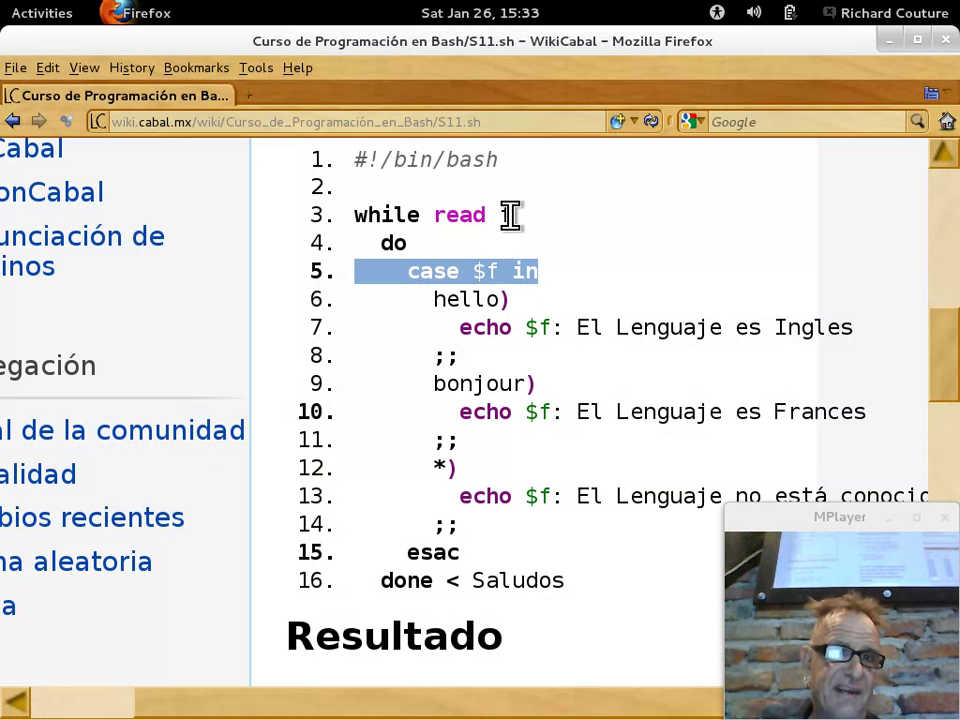
pyautogui.click(519, 276)
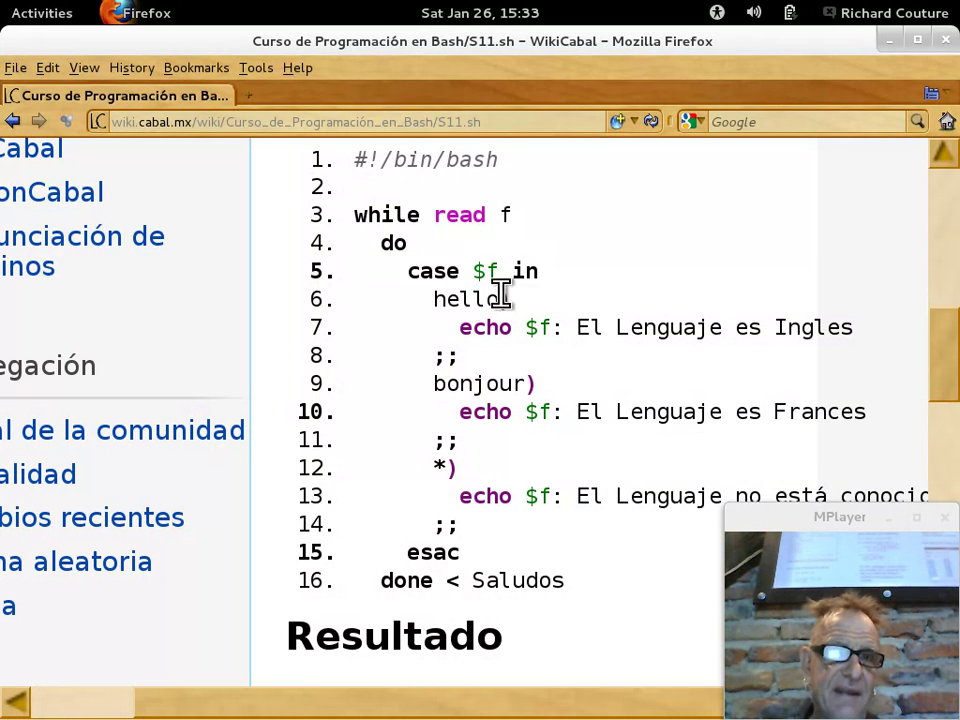
pyautogui.doubleClick(484, 302)
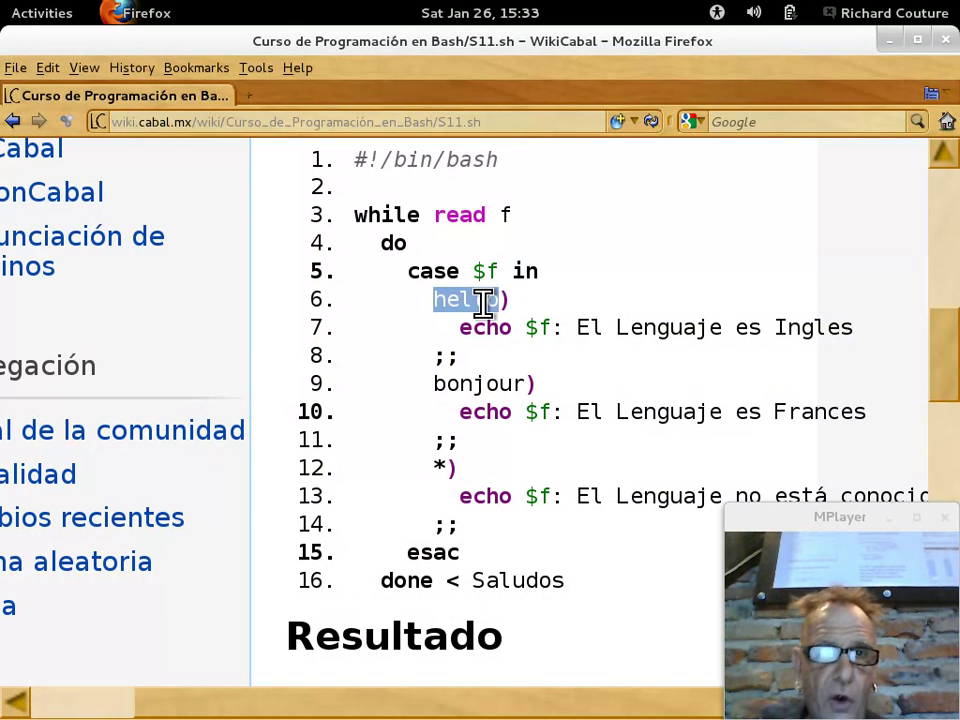
pyautogui.click(485, 312)
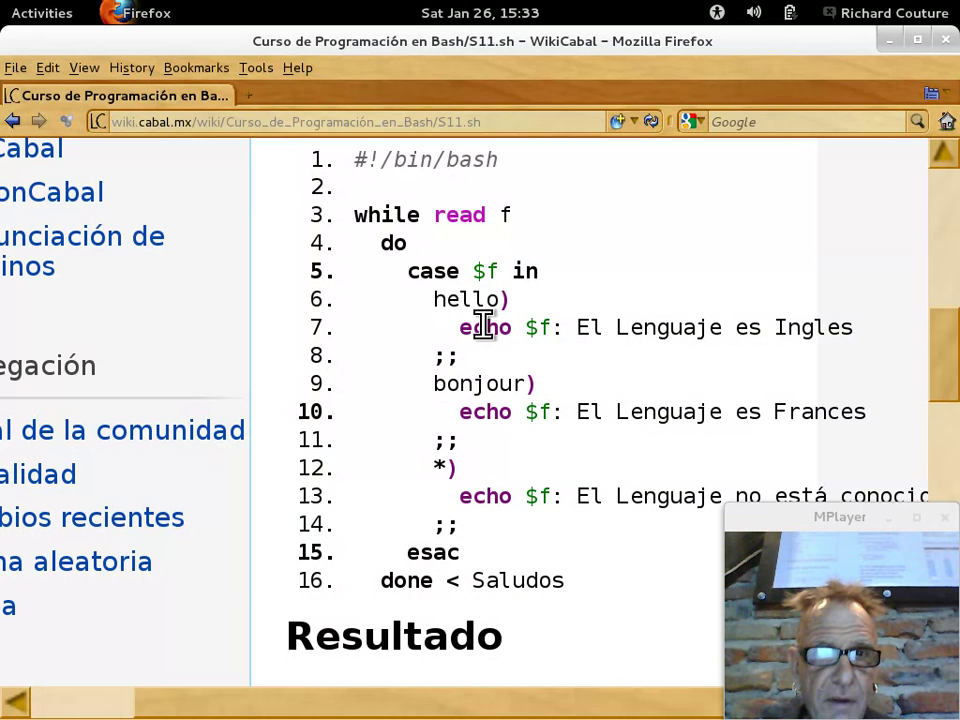
pyautogui.doubleClick(443, 357)
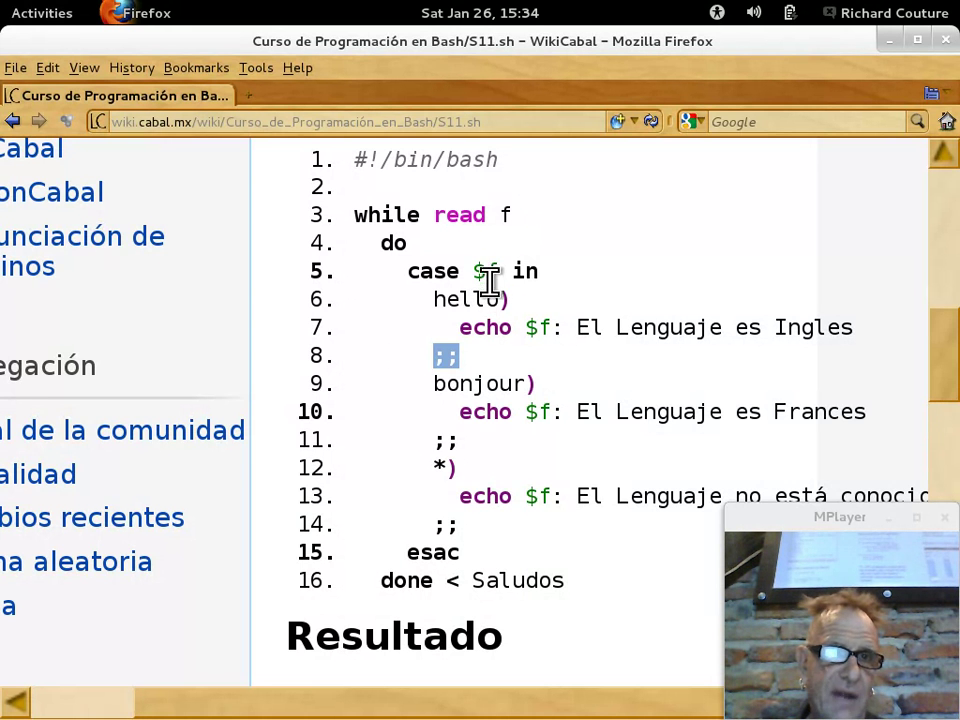
pyautogui.doubleClick(468, 382)
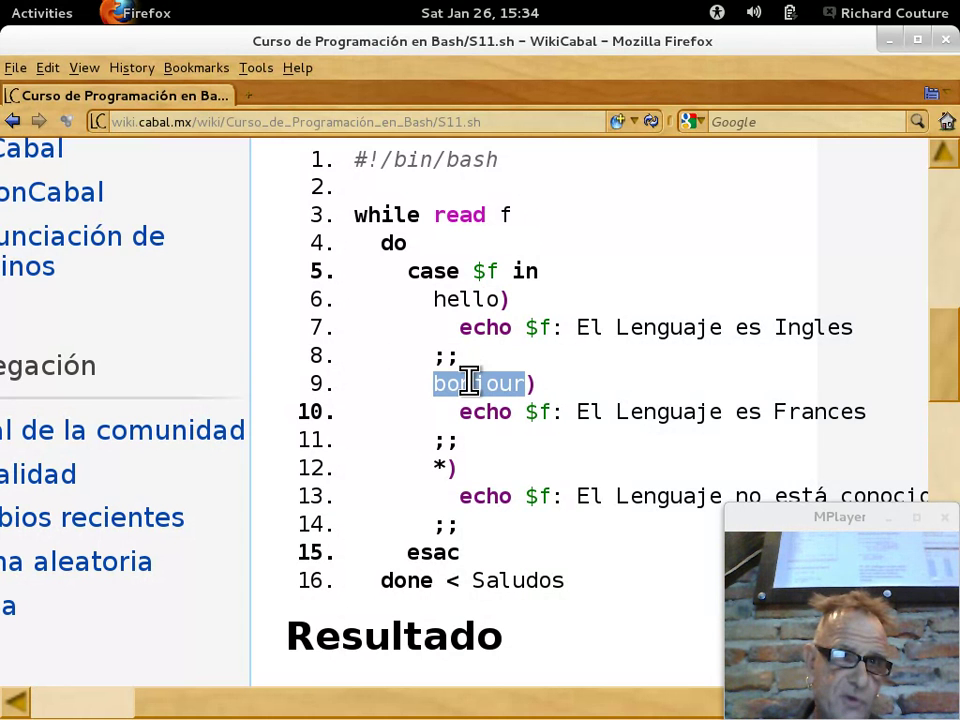
pyautogui.doubleClick(445, 440)
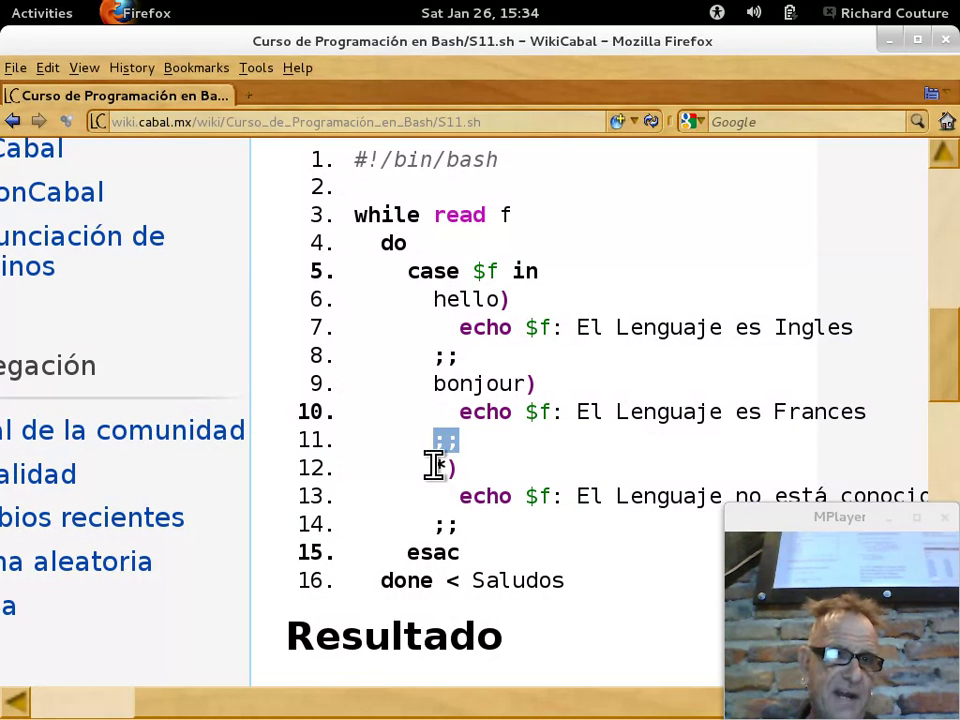
pyautogui.moveTo(433, 466); pyautogui.dragTo(458, 467)
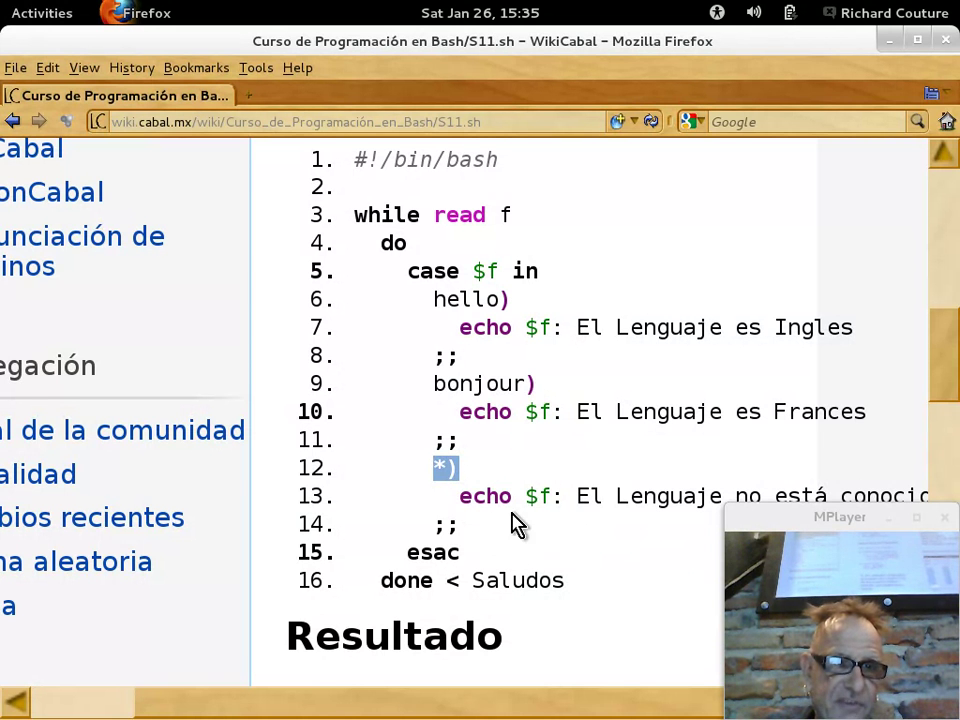
pyautogui.doubleClick(453, 527)
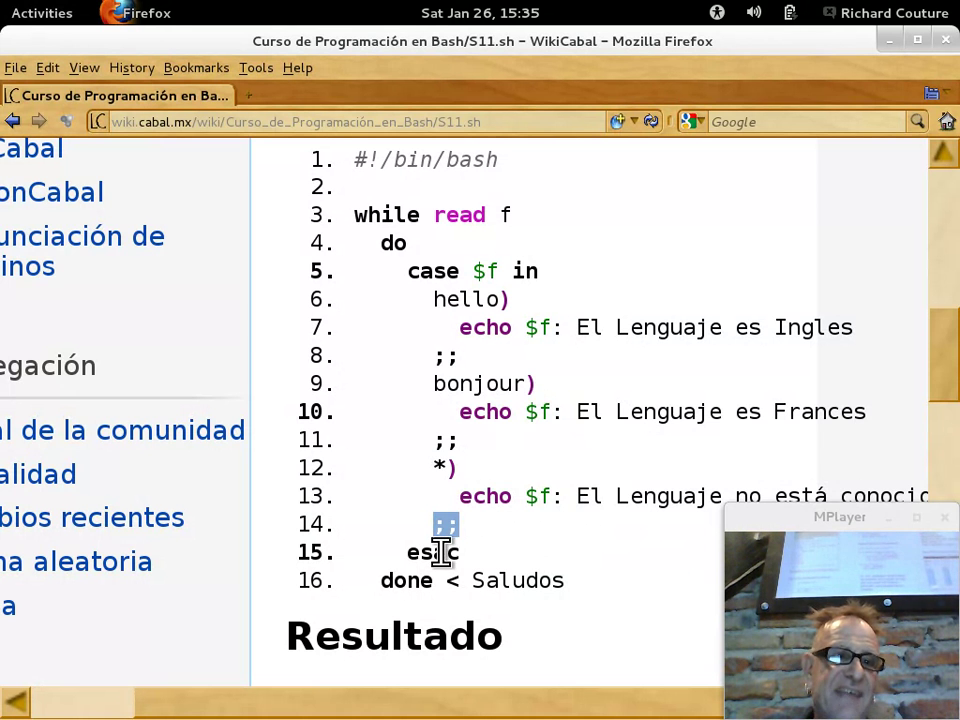
pyautogui.doubleClick(441, 552)
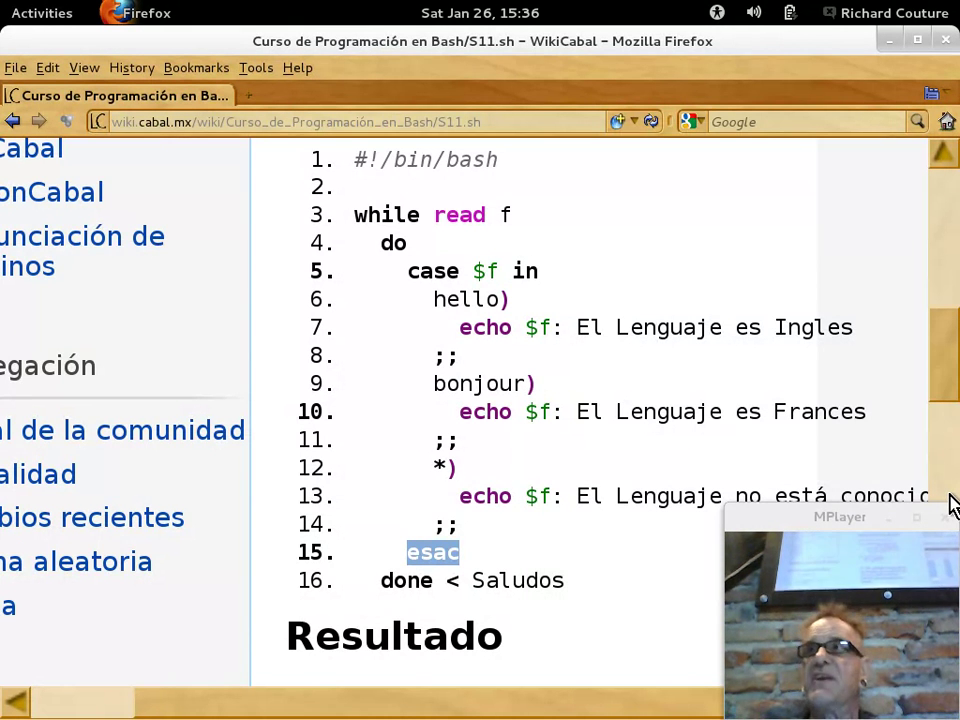
# Step: In Terminal, change into the BashClase folder with 'cd BashClase/'
pyautogui.click(950, 505)
pyautogui.hotkey('alt', 'Tab')
pyautogui.hotkey('alt', 'Tab')
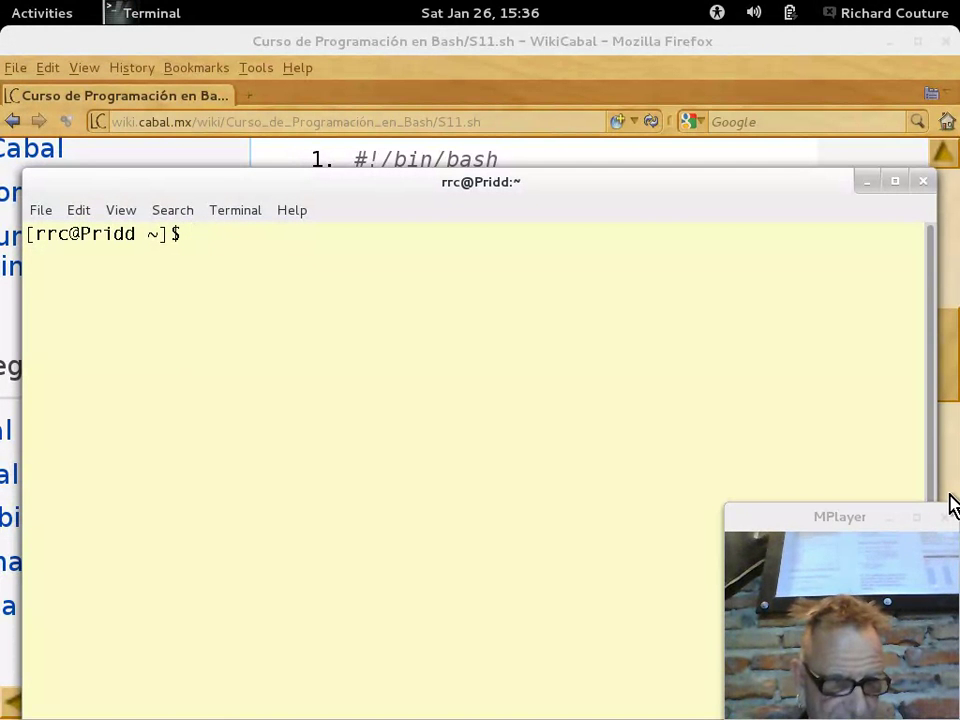
pyautogui.write('cd B')
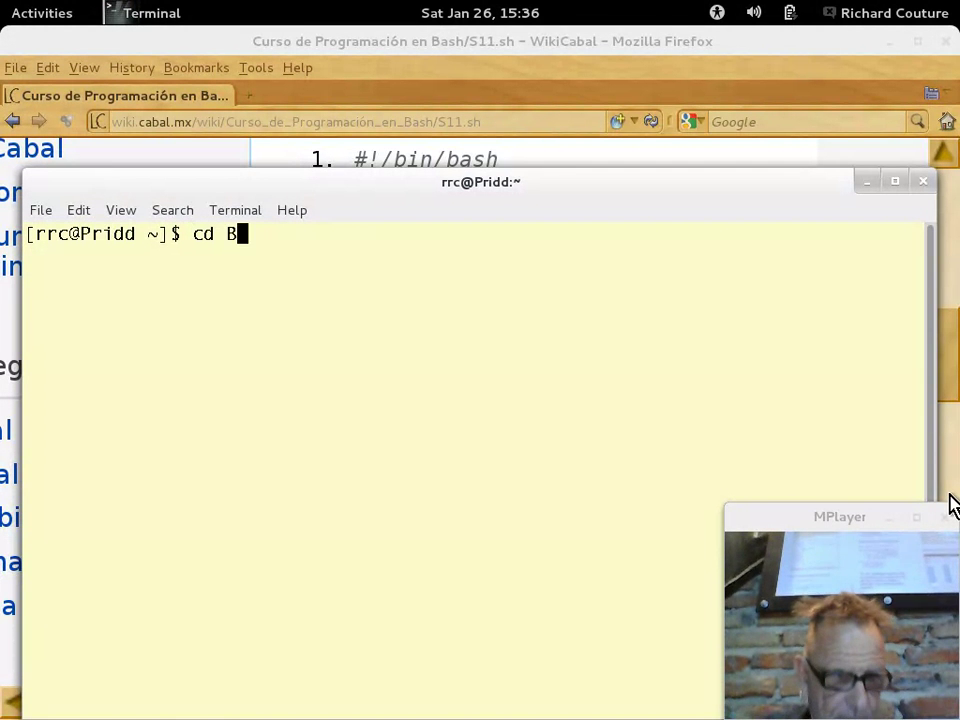
pyautogui.write('ash')
pyautogui.press('Tab')
pyautogui.press('Return')
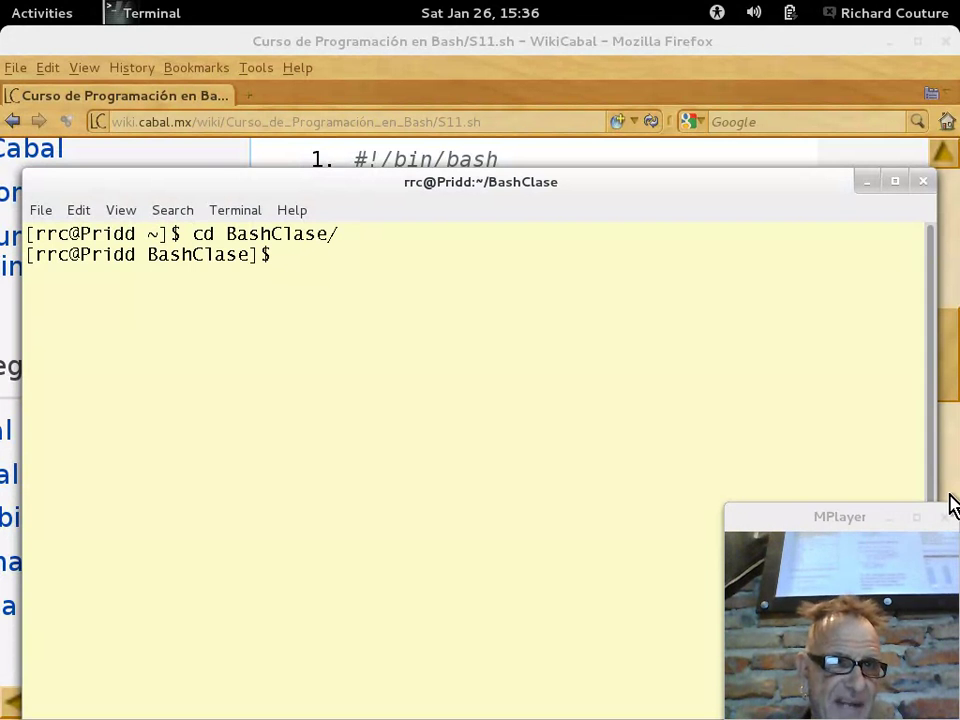
# Step: Run 'bash S11.sh' to print each greeting's language verdict, then return to Firefox
pyautogui.write('b')
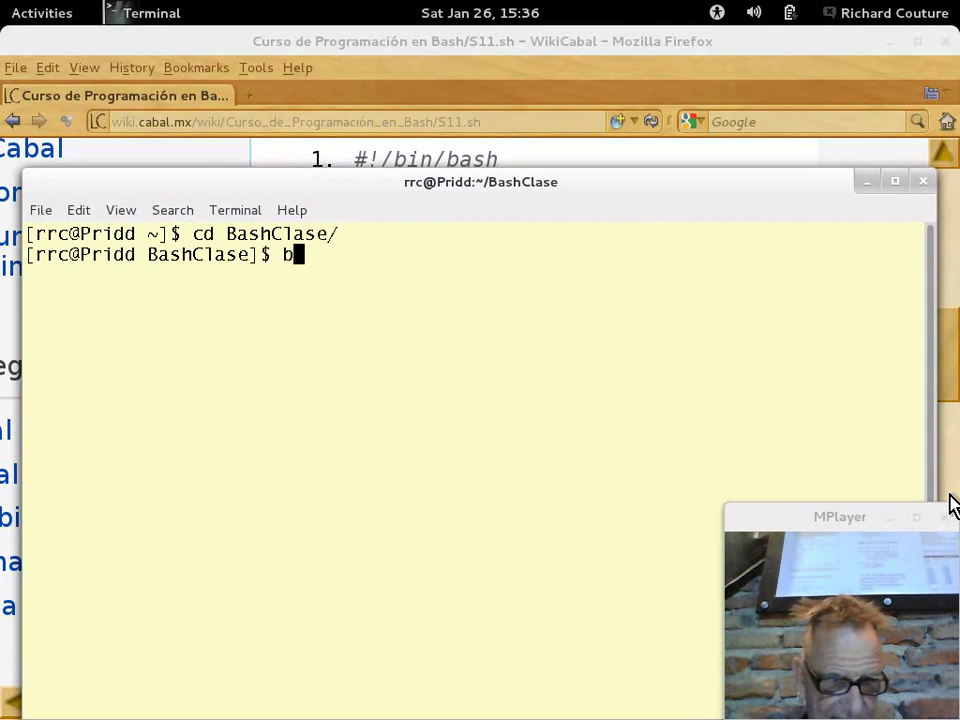
pyautogui.write('ash S11')
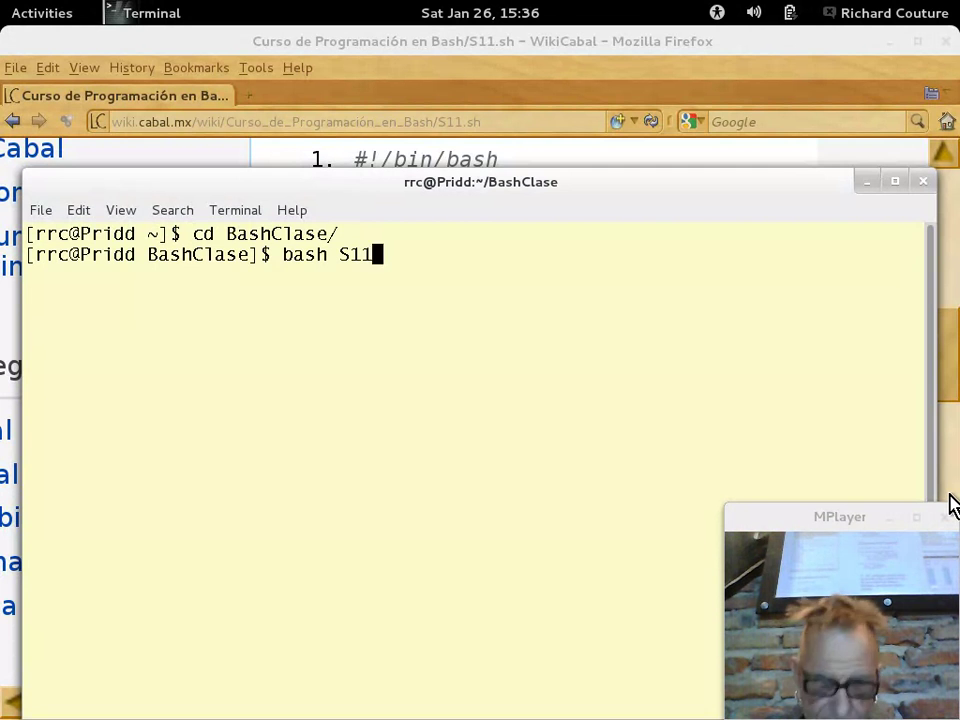
pyautogui.press('Tab')
pyautogui.press('Return')
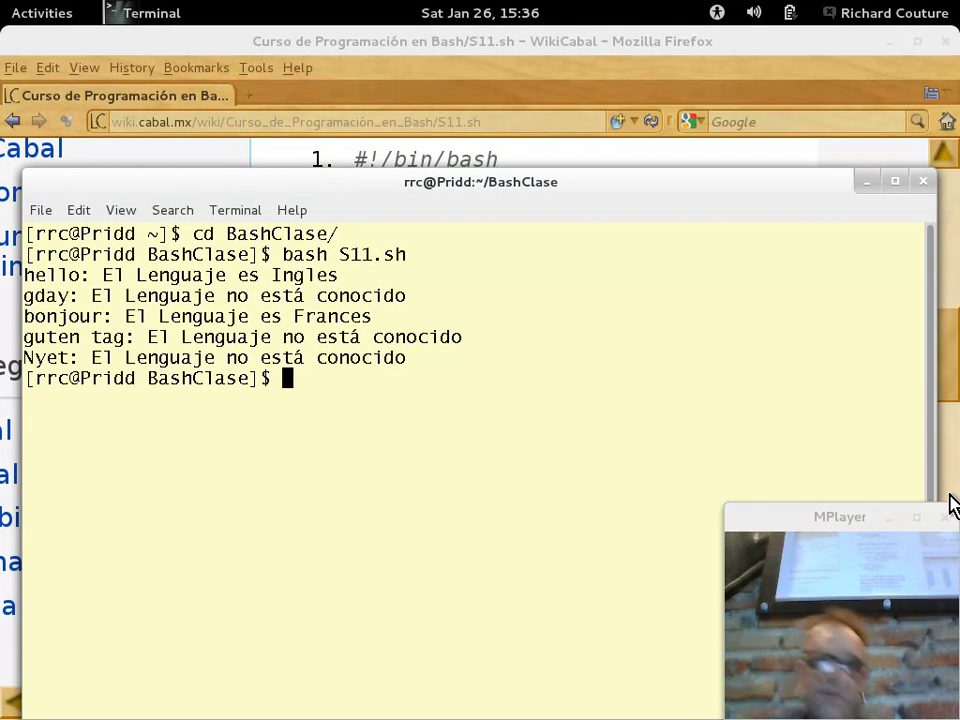
pyautogui.hotkey('alt', 'Tab')
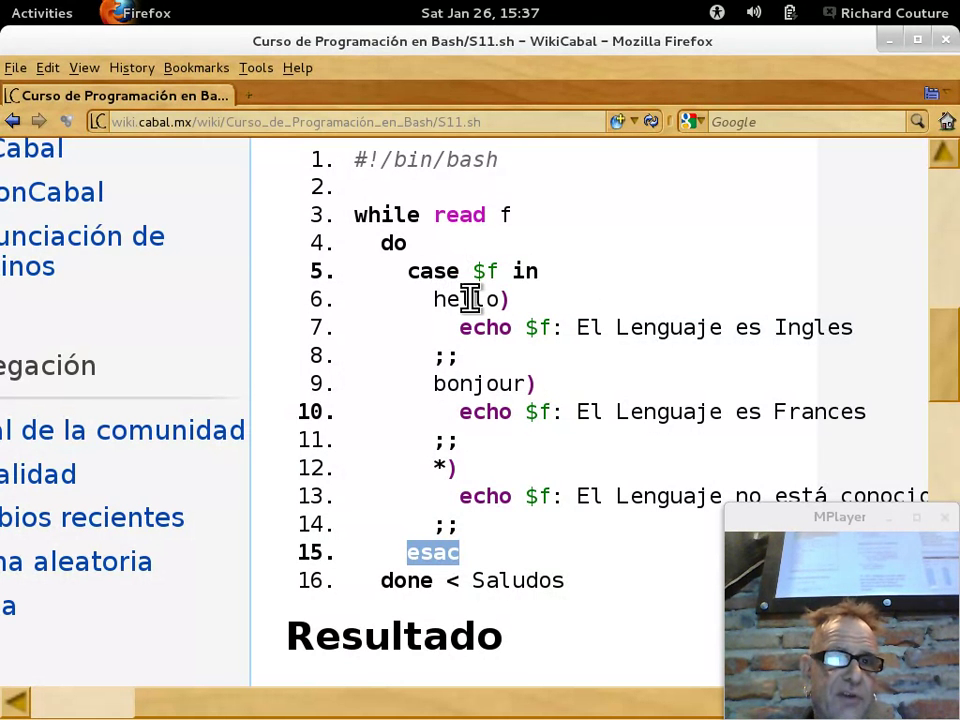
pyautogui.doubleClick(470, 299)
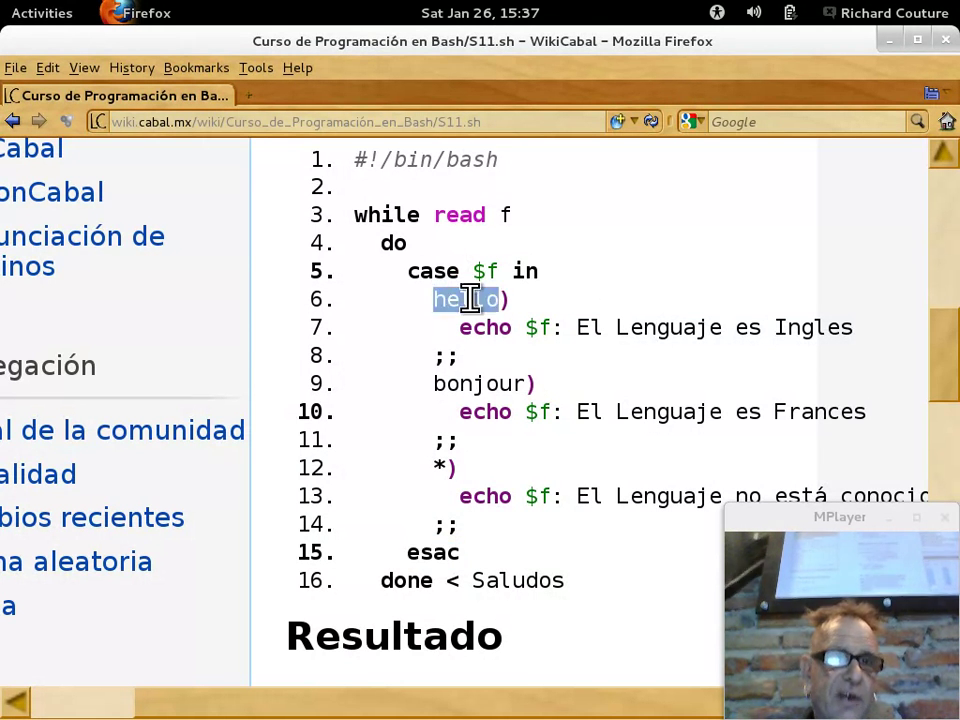
pyautogui.doubleClick(456, 357)
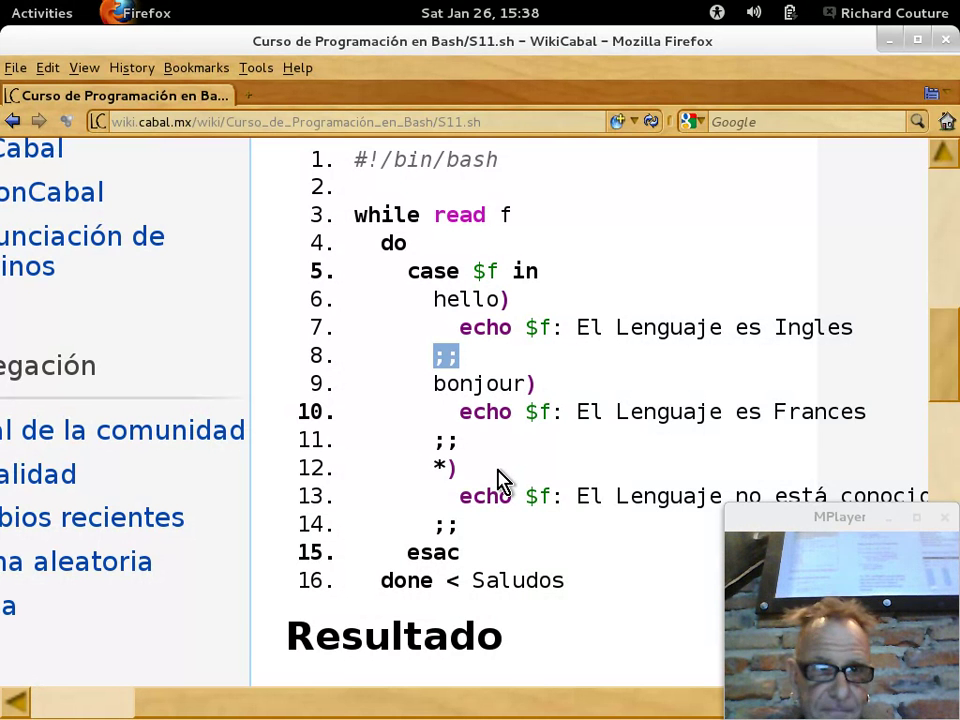
pyautogui.moveTo(433, 467); pyautogui.dragTo(450, 467)
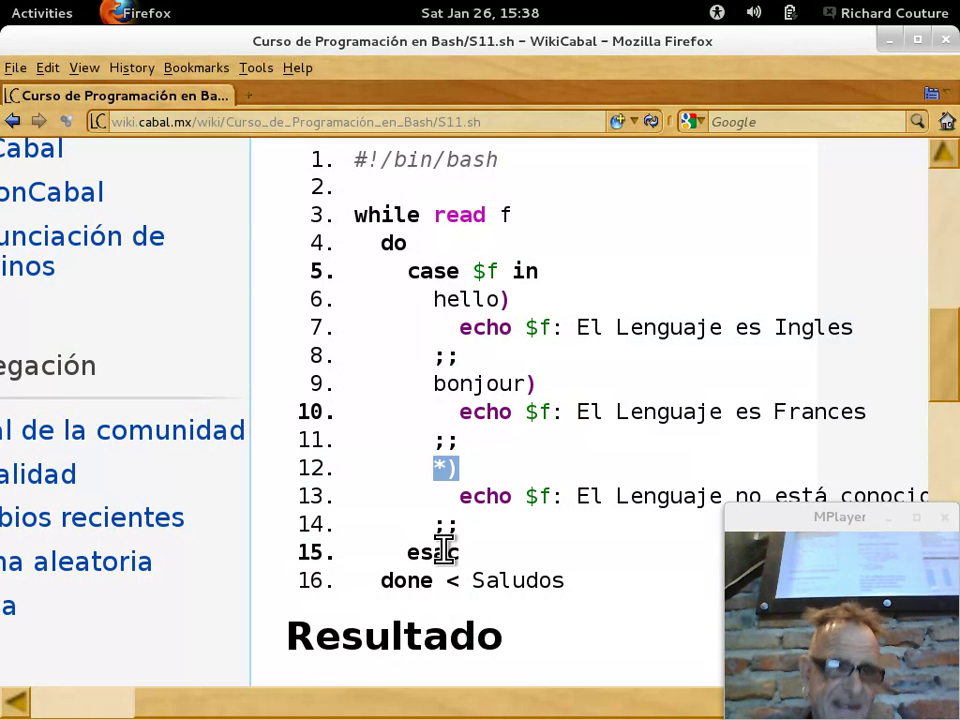
pyautogui.click(454, 121)
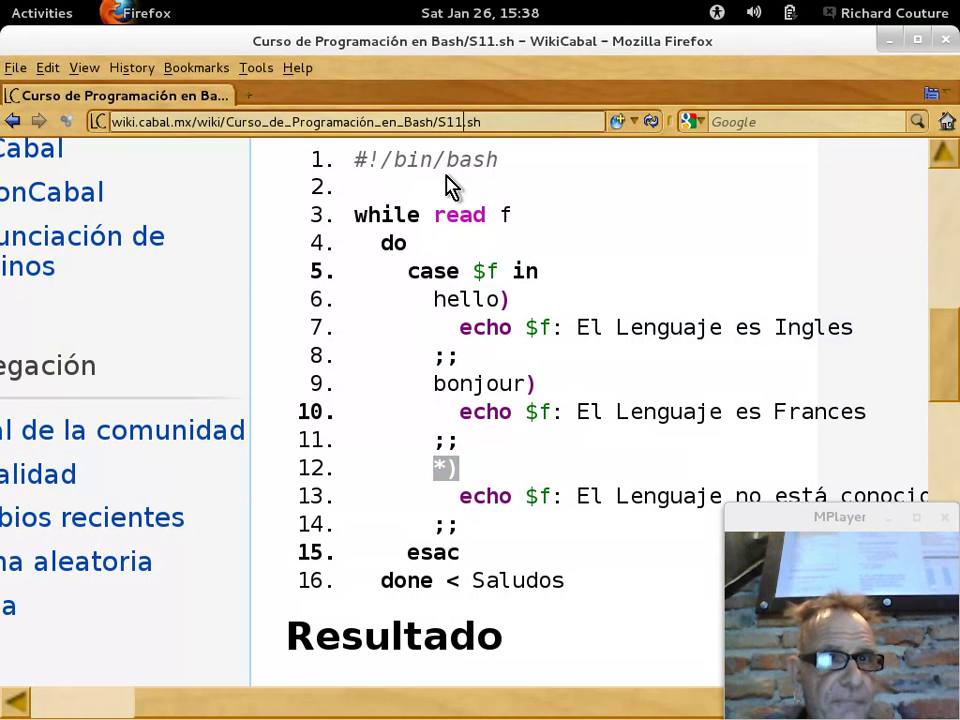
# Step: Change the address from S11 to S12, load it, and scroll to the while/case listing
pyautogui.press('BackSpace')
pyautogui.write('2')
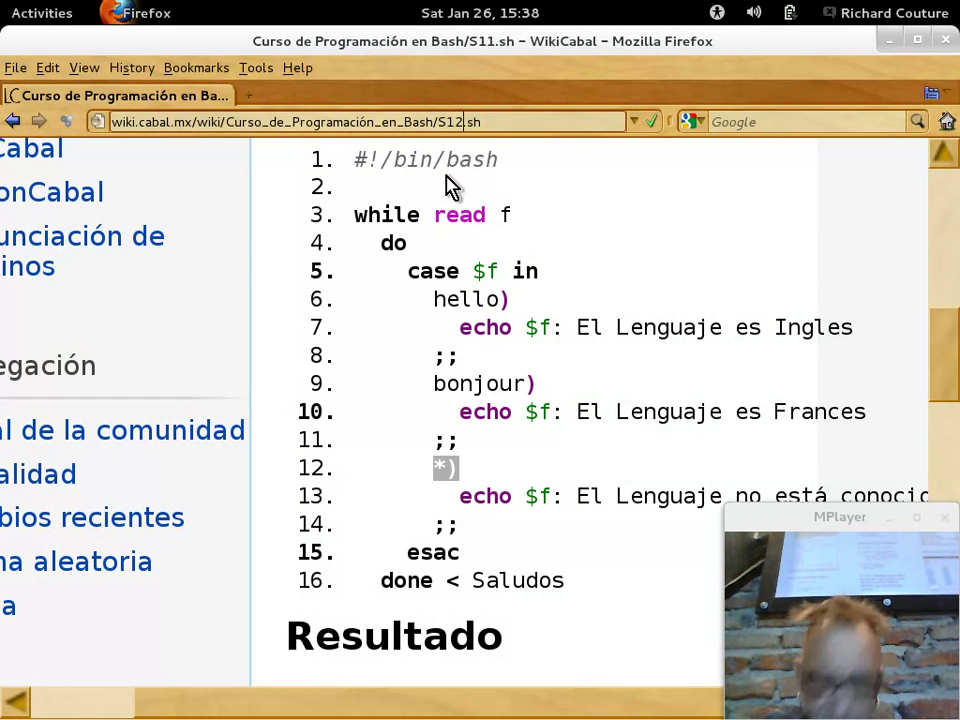
pyautogui.press('Return')
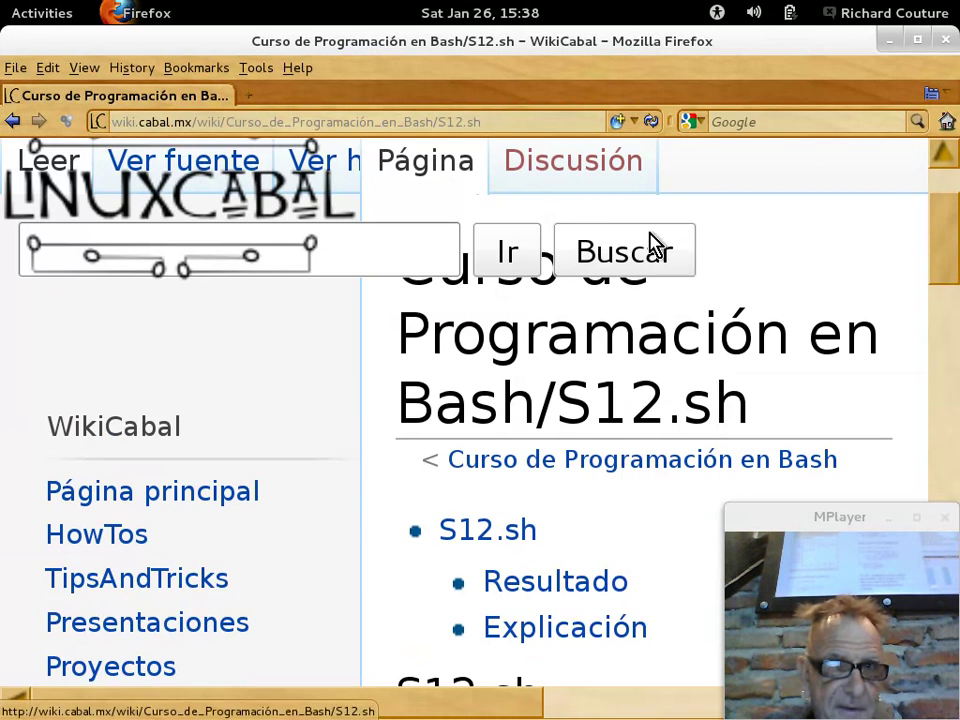
pyautogui.scroll(-5, 695, 340)
pyautogui.scroll(-2, 697, 340)
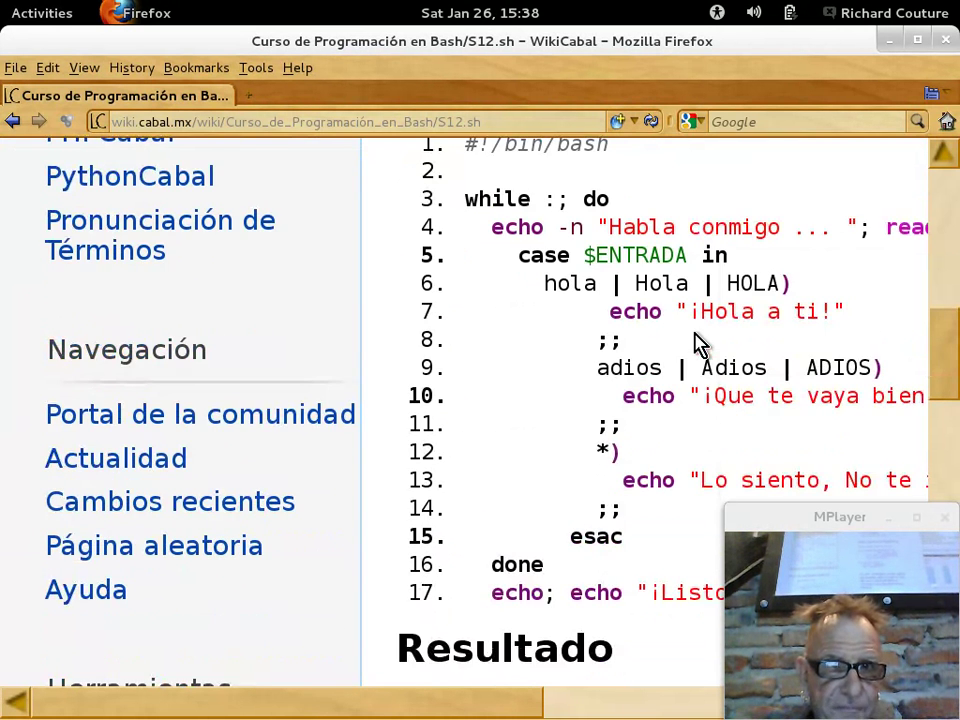
pyautogui.hscroll(3, 697, 340)
pyautogui.hscroll(4, 697, 342)
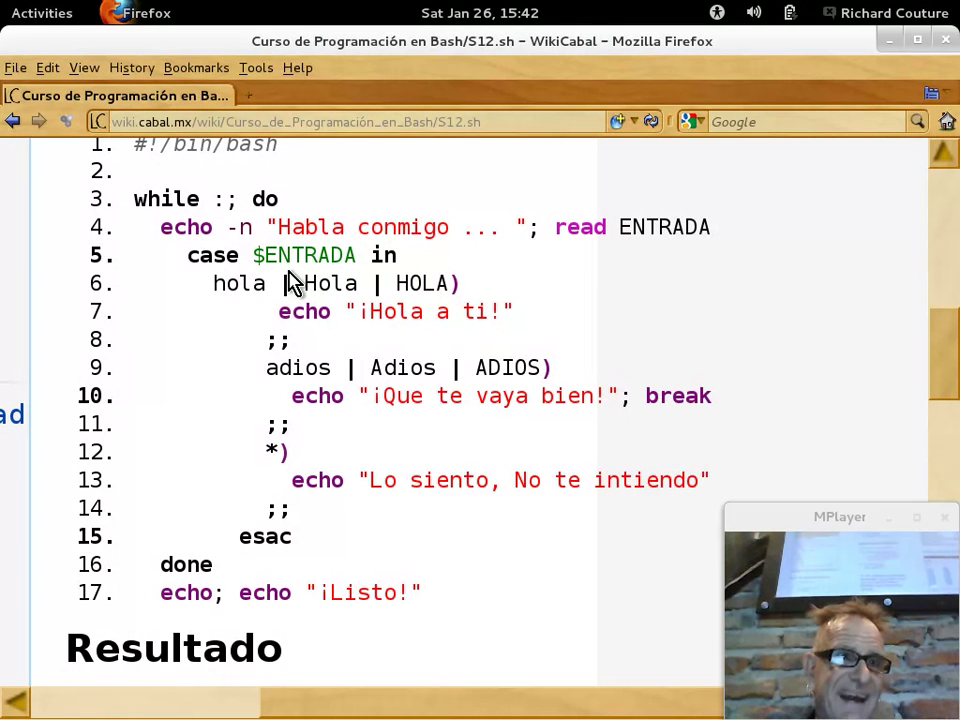
pyautogui.tripleClick(224, 283)
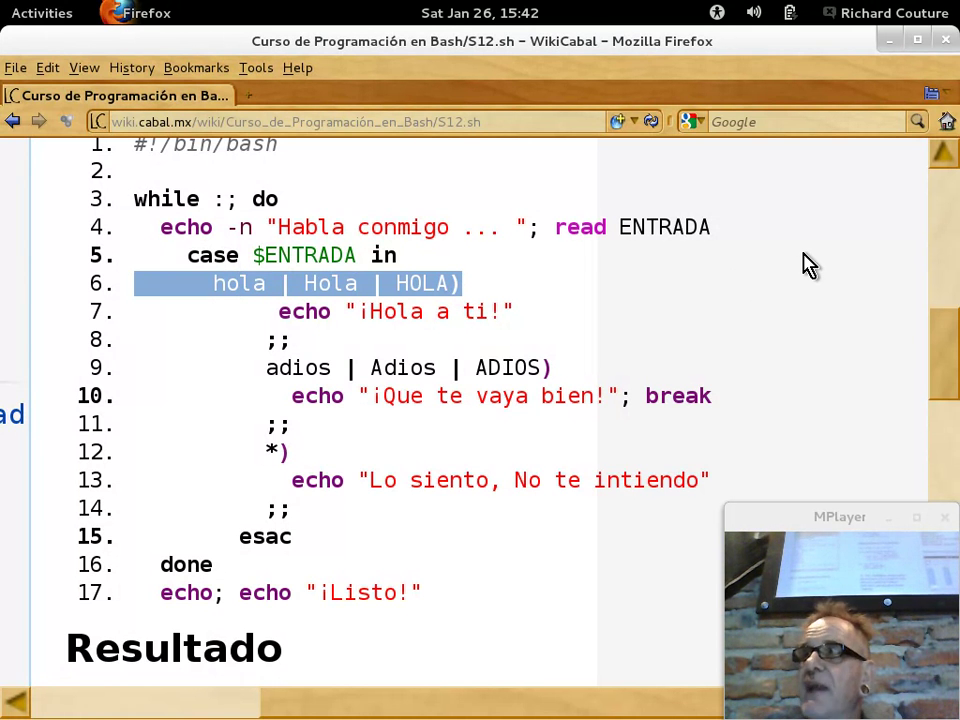
pyautogui.click(285, 284)
pyautogui.doubleClick(285, 284)
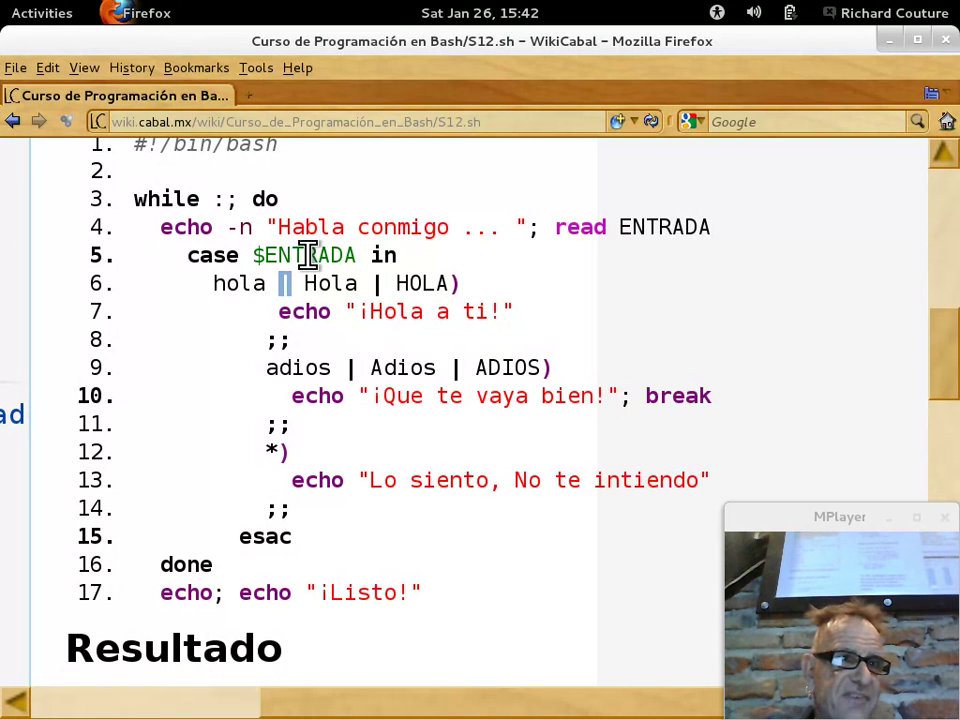
pyautogui.doubleClick(224, 285)
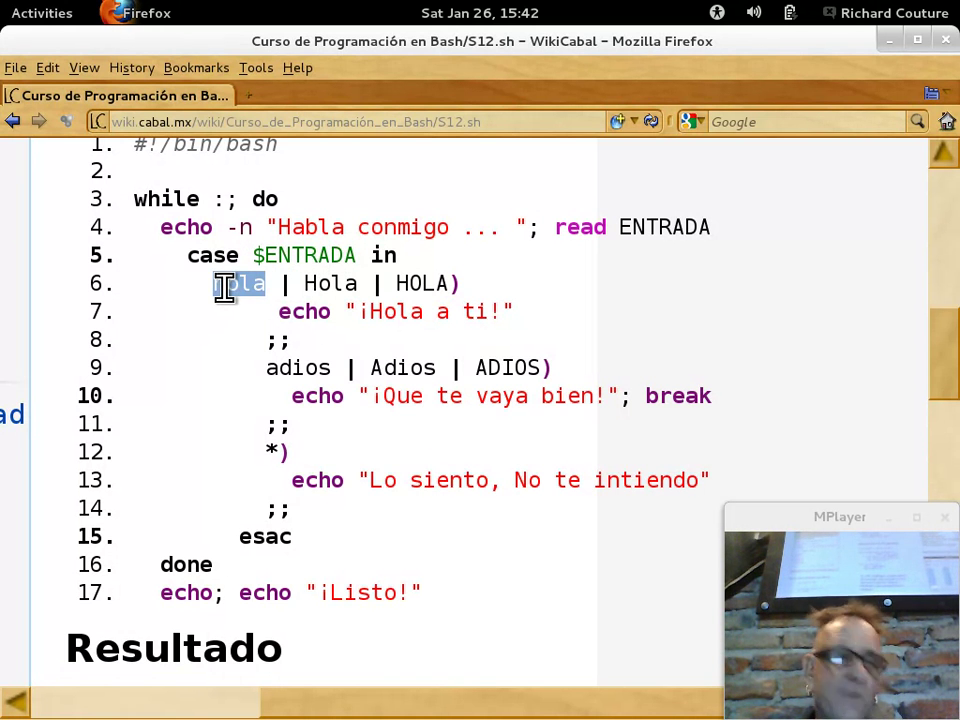
pyautogui.click(279, 284)
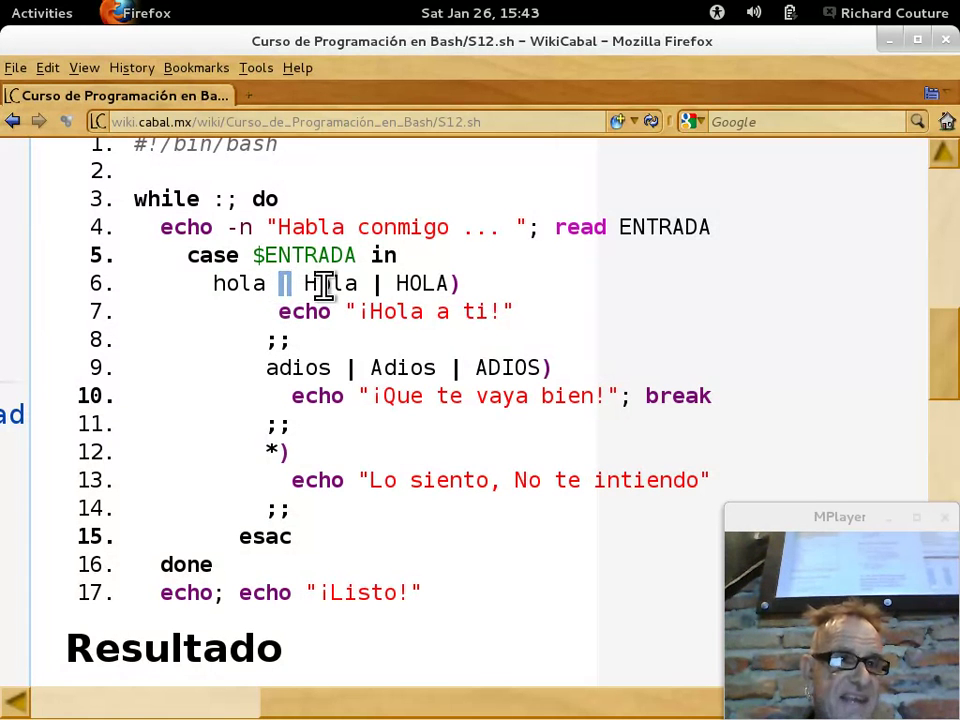
pyautogui.doubleClick(320, 284)
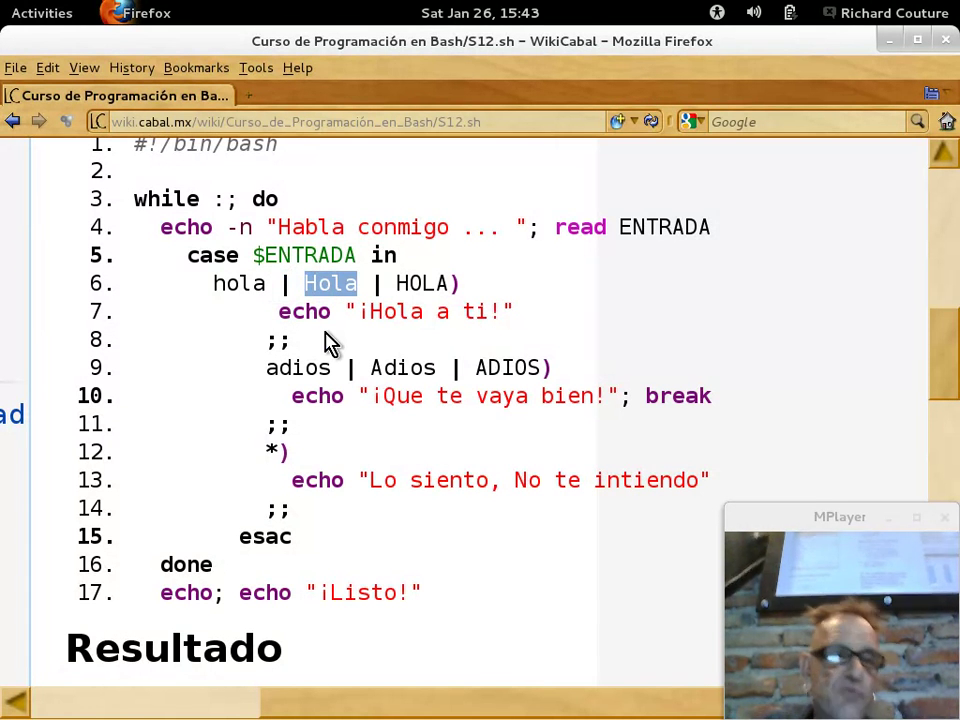
pyautogui.click(377, 283)
pyautogui.doubleClick(377, 283)
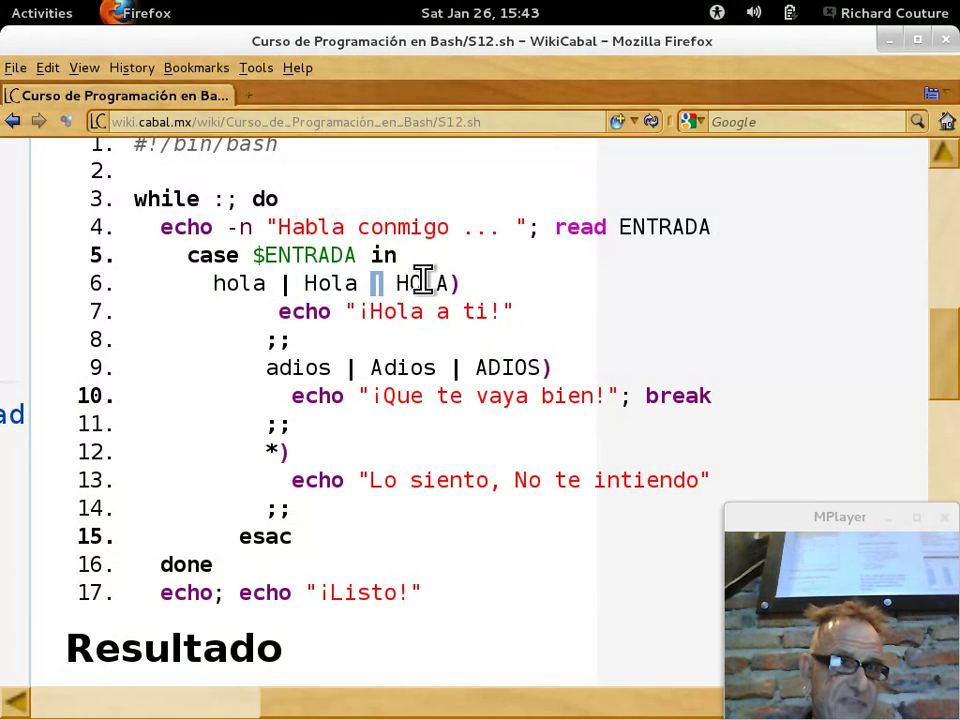
pyautogui.click(424, 279)
pyautogui.doubleClick(424, 279)
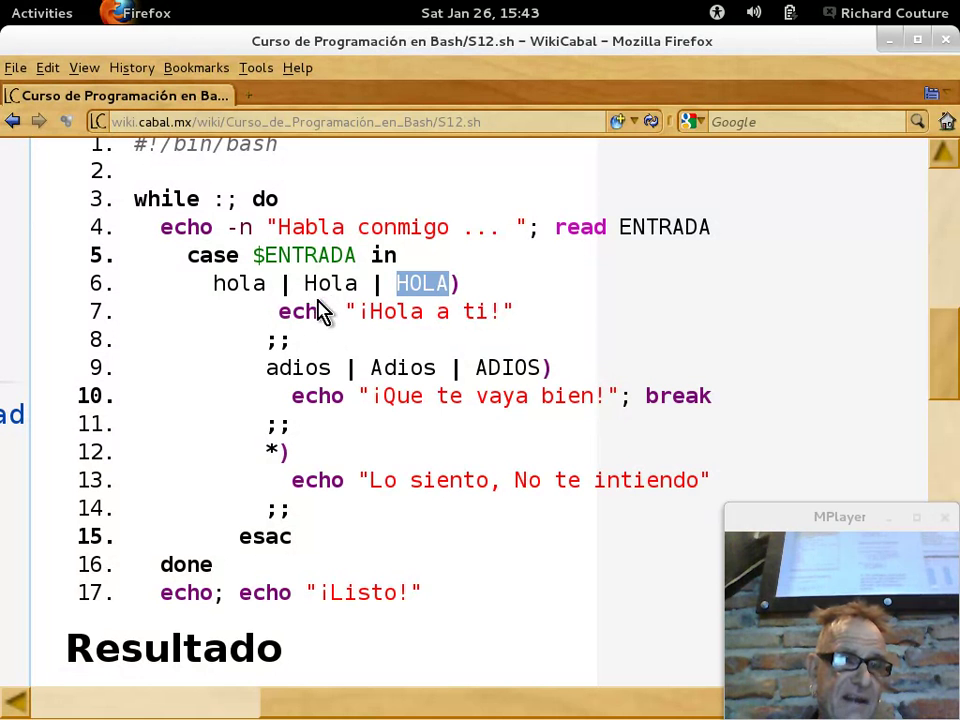
pyautogui.doubleClick(284, 340)
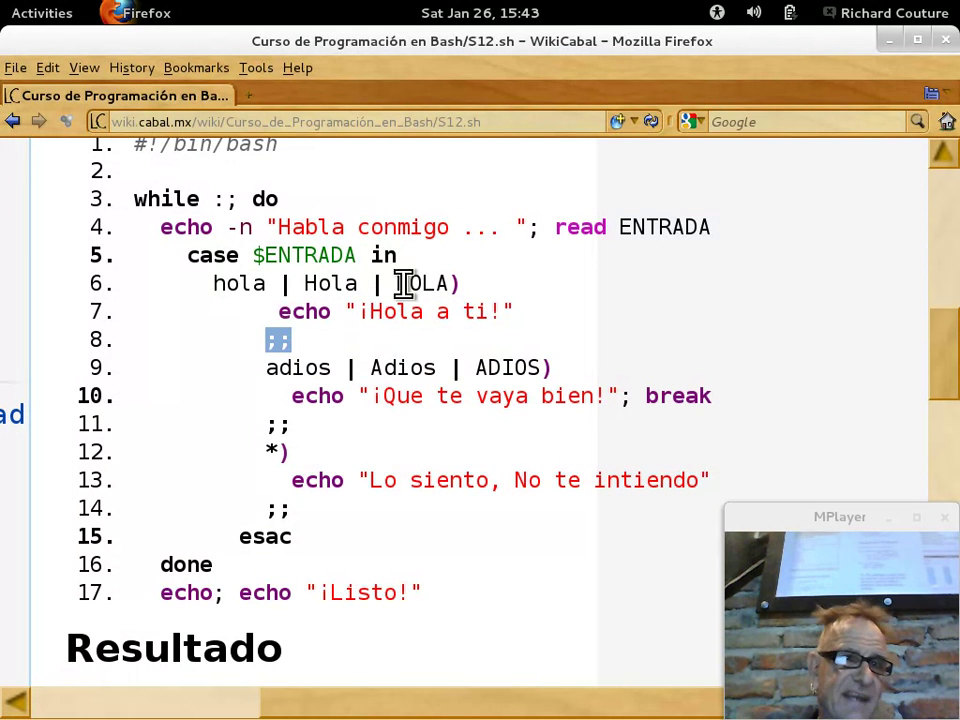
pyautogui.doubleClick(348, 367)
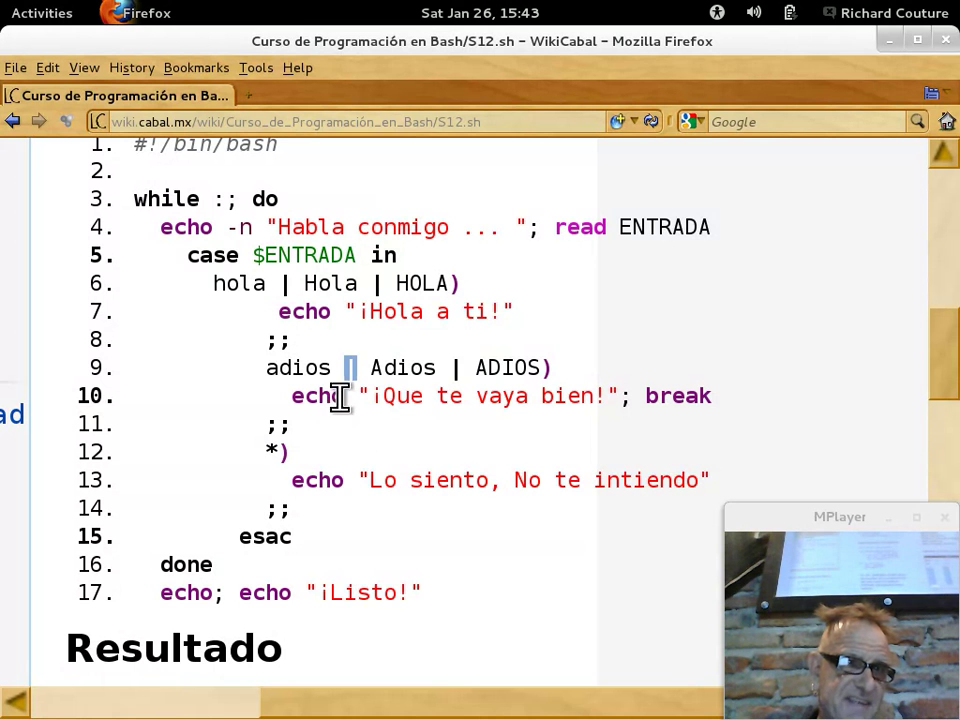
pyautogui.click(286, 425)
pyautogui.doubleClick(286, 425)
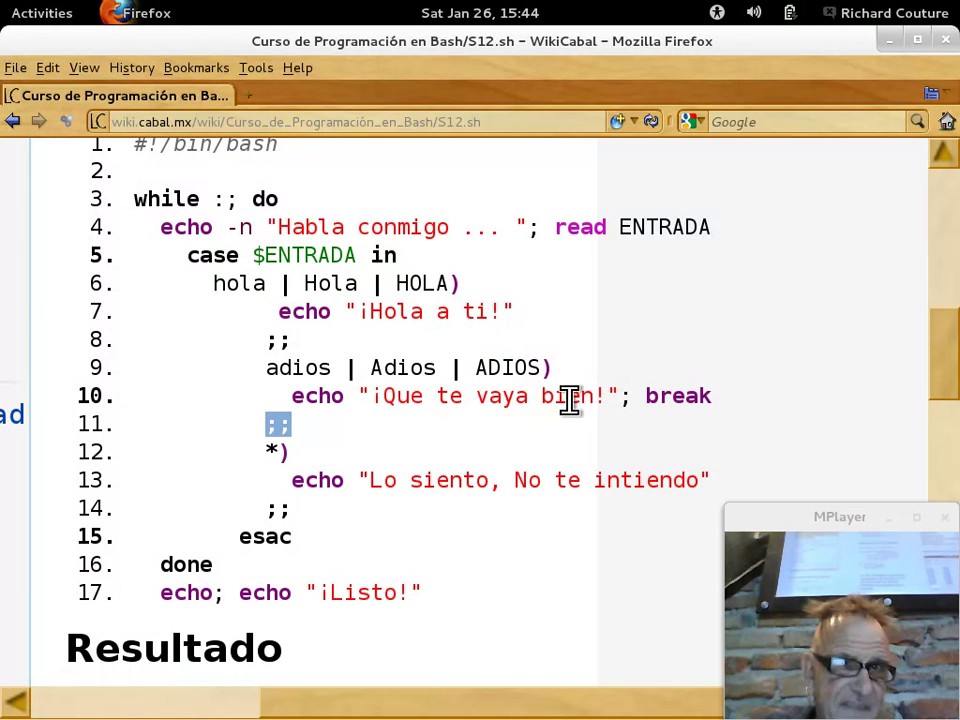
pyautogui.doubleClick(634, 394)
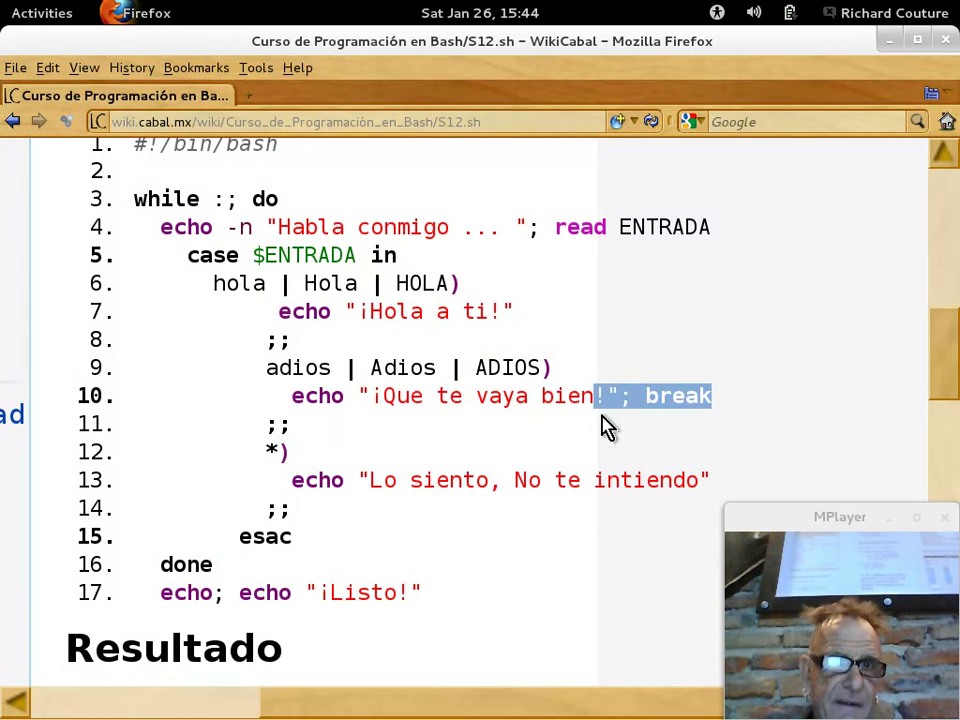
pyautogui.click(634, 396)
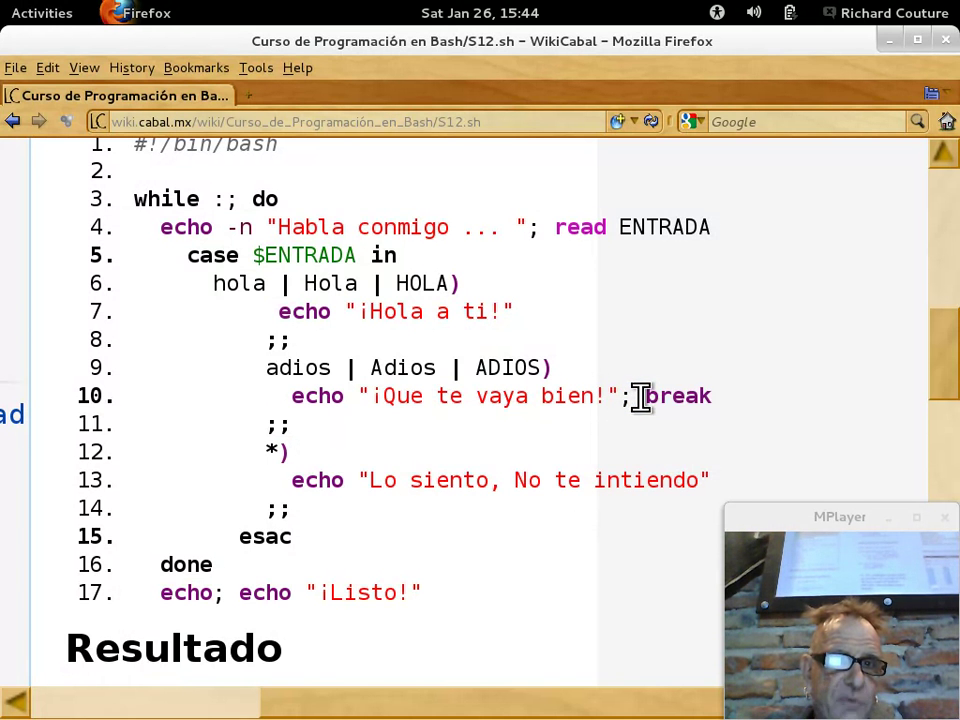
pyautogui.doubleClick(643, 397)
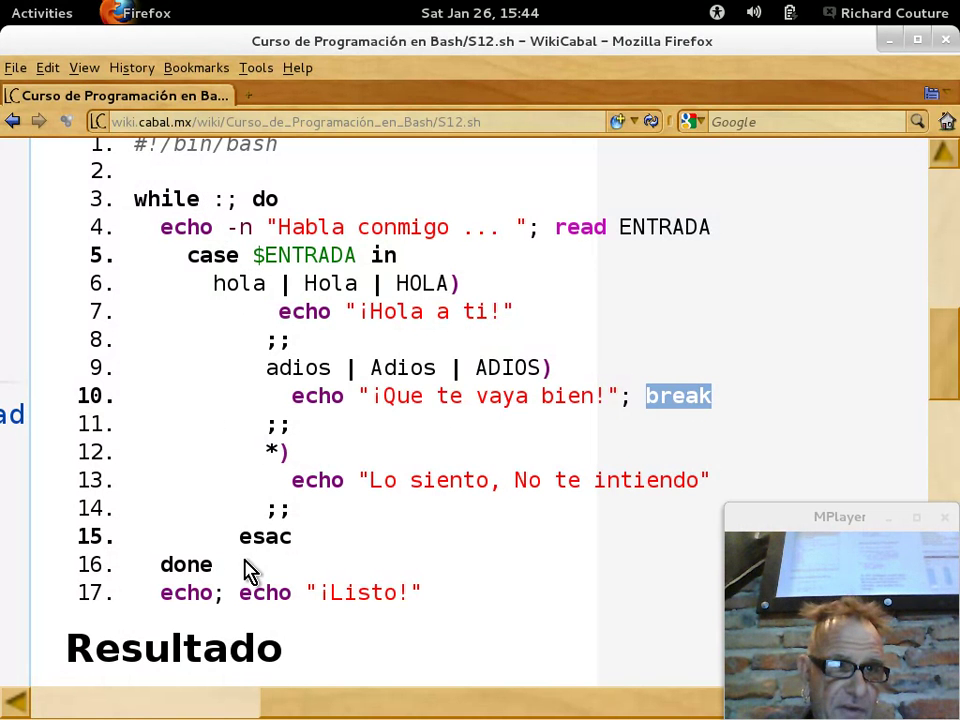
pyautogui.doubleClick(175, 597)
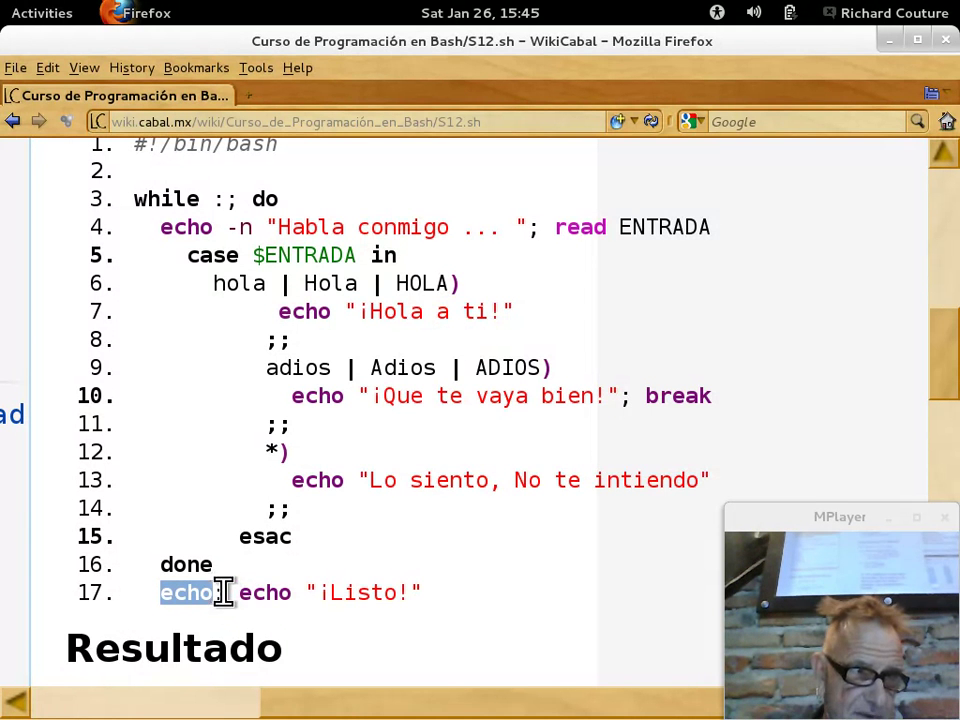
pyautogui.click(225, 592)
pyautogui.moveTo(291, 593); pyautogui.dragTo(213, 593)
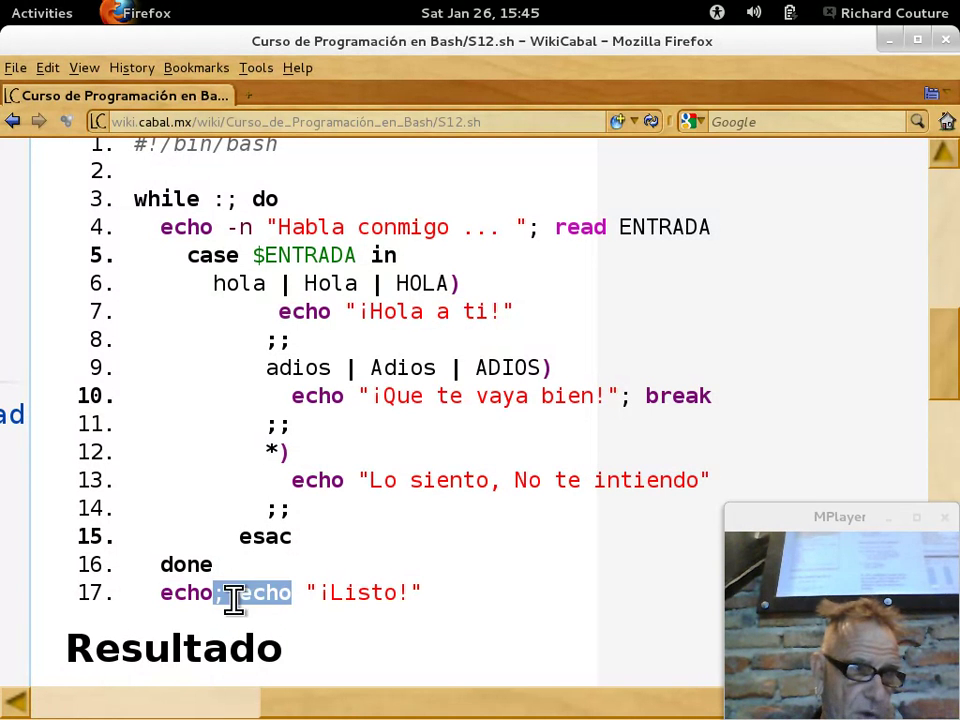
pyautogui.doubleClick(260, 594)
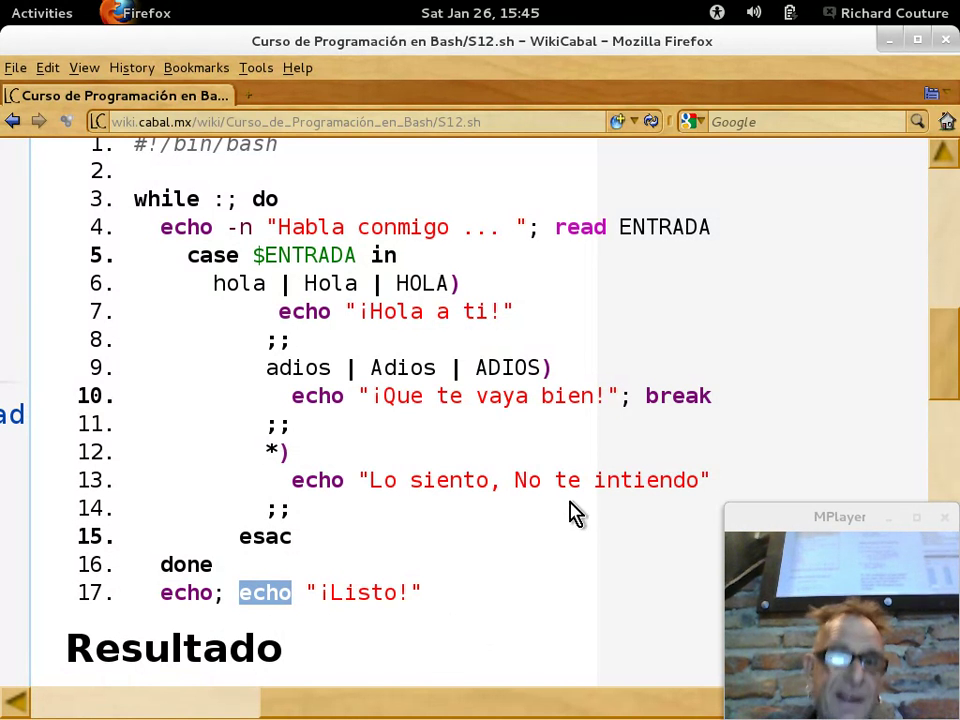
pyautogui.doubleClick(656, 392)
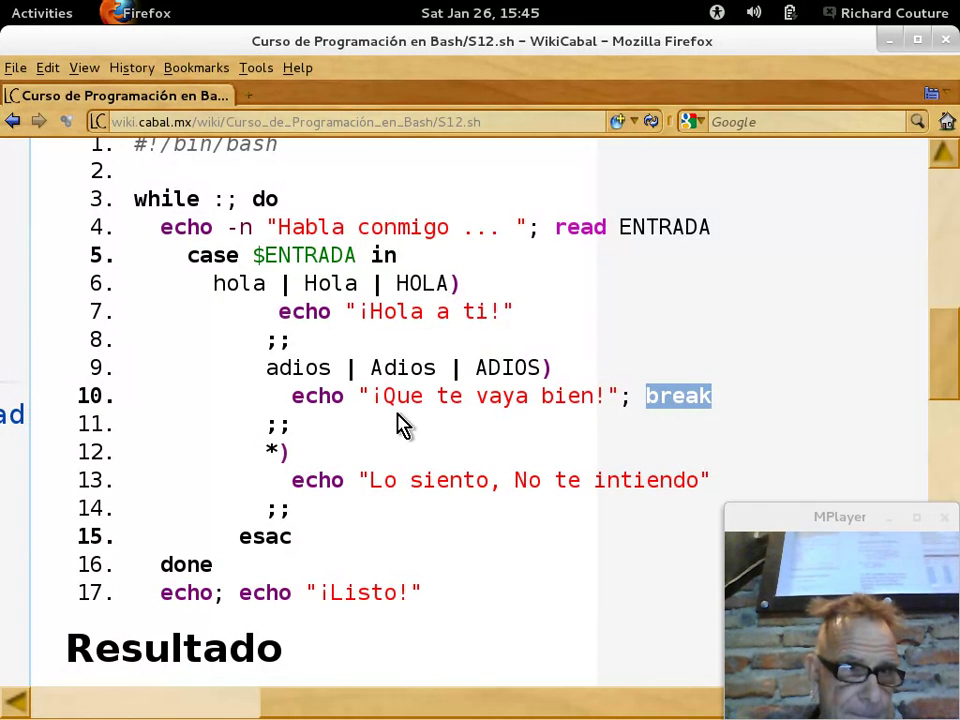
pyautogui.click(372, 370)
pyautogui.doubleClick(372, 371)
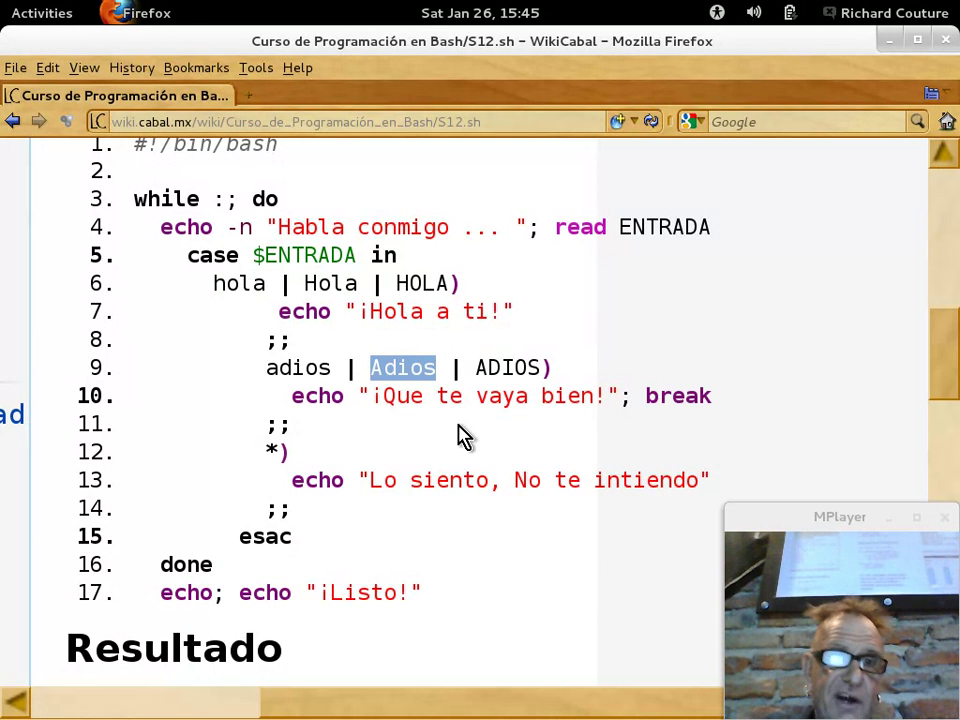
pyautogui.tripleClick(279, 445)
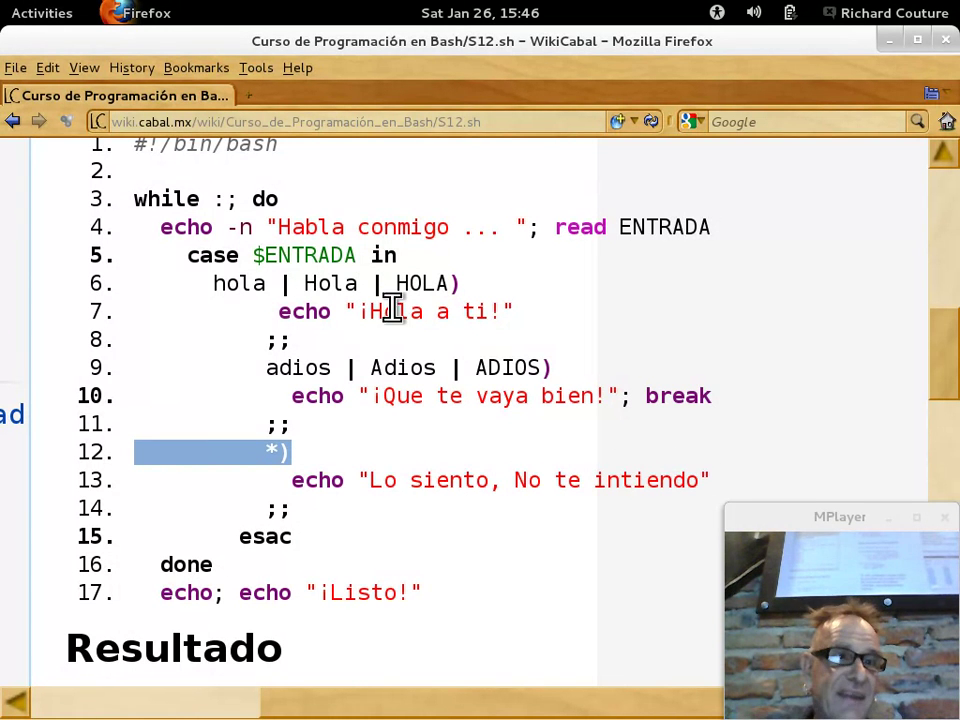
# Step: Highlight the hola and adios pattern lines in turn, ending on the catch-all *) line 12
pyautogui.click(367, 283)
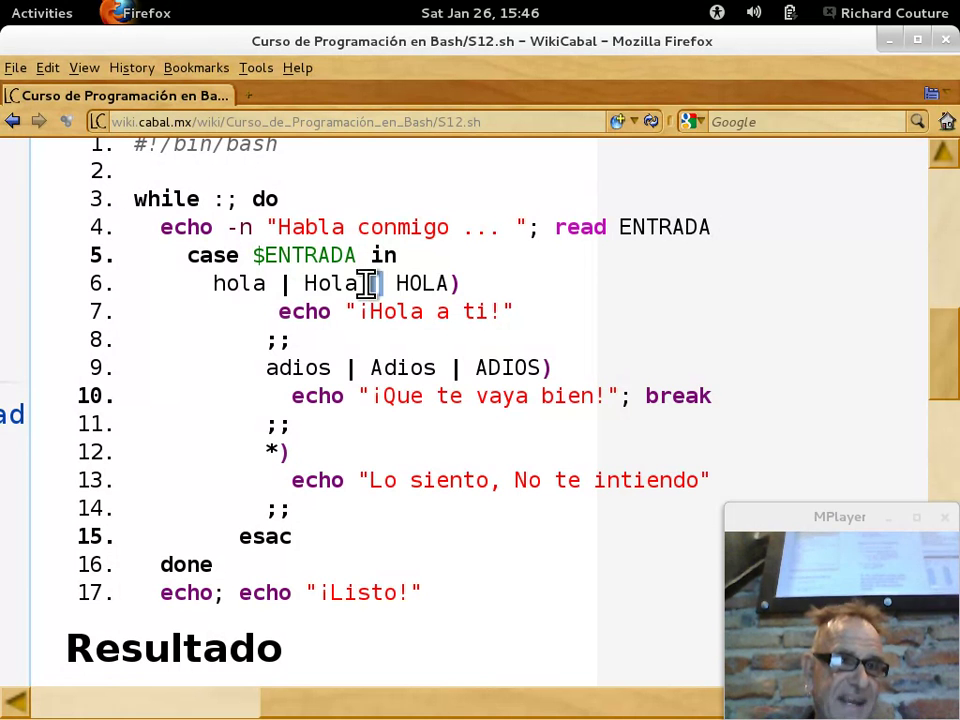
pyautogui.tripleClick(367, 283)
pyautogui.tripleClick(401, 360)
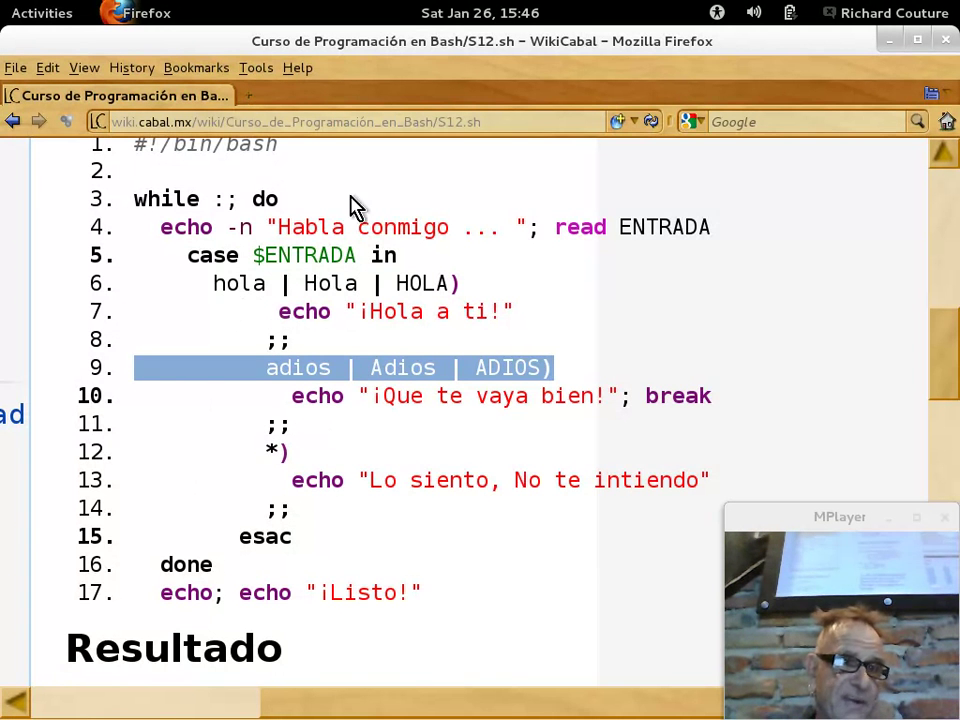
pyautogui.tripleClick(276, 452)
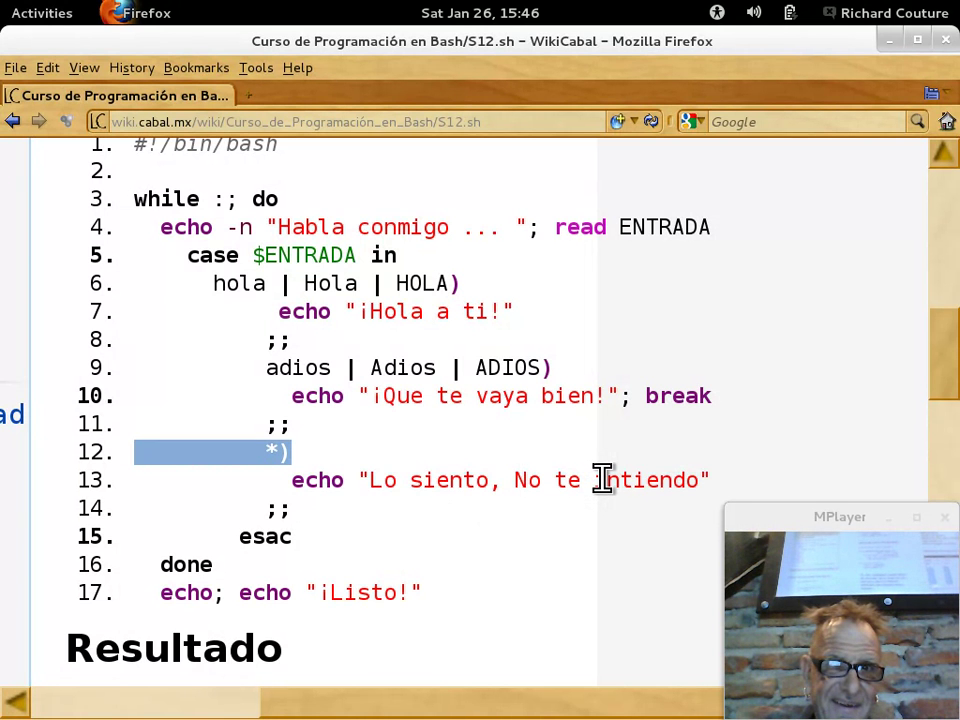
pyautogui.click(603, 480)
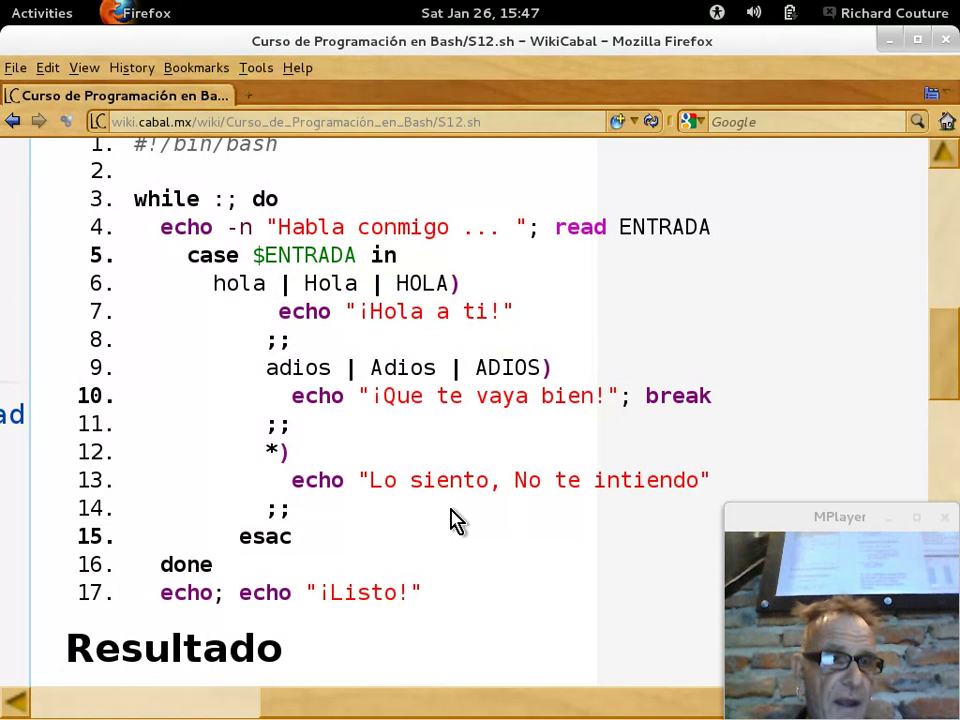
# Step: In the BashClase terminal, start the script with 'bash S12.sh'
pyautogui.hotkey('alt', 'Tab')
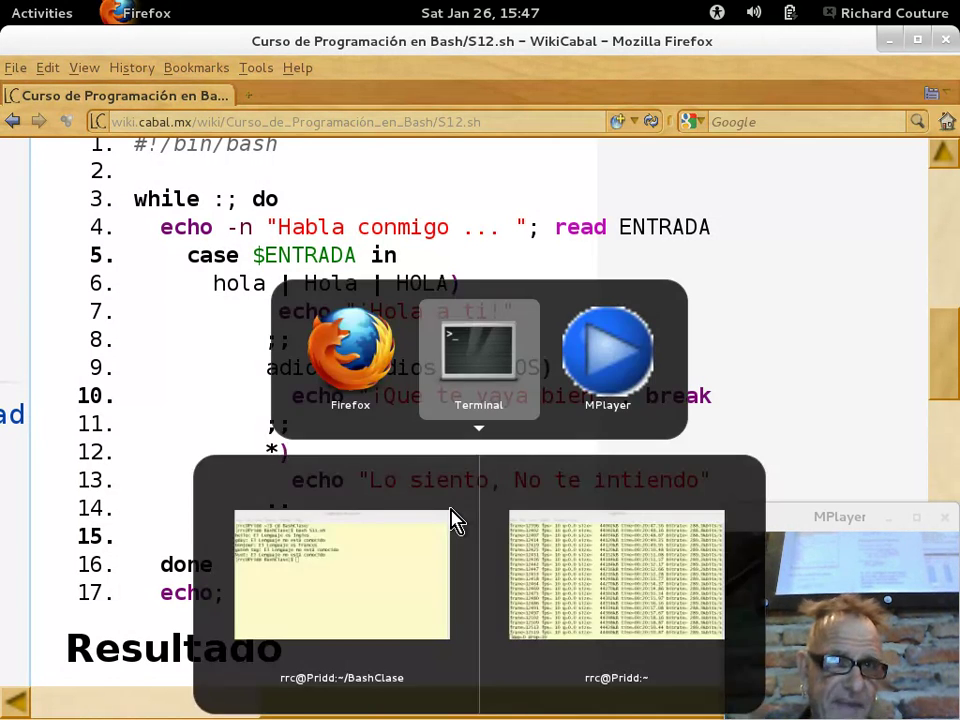
pyautogui.click(452, 521)
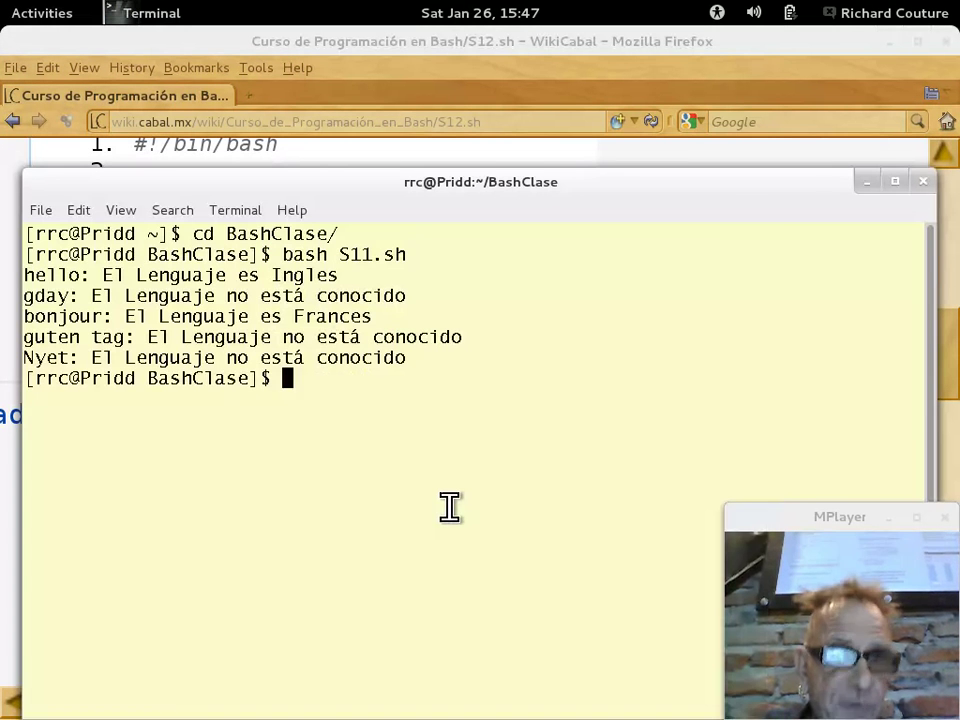
pyautogui.write('bas')
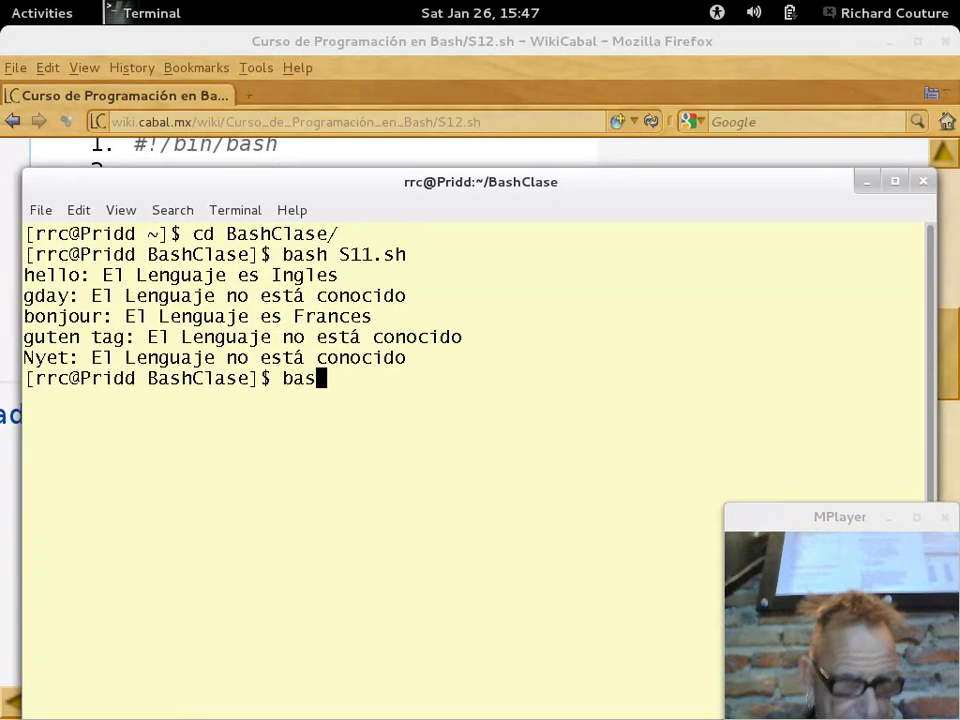
pyautogui.write('h S12')
pyautogui.press('Tab')
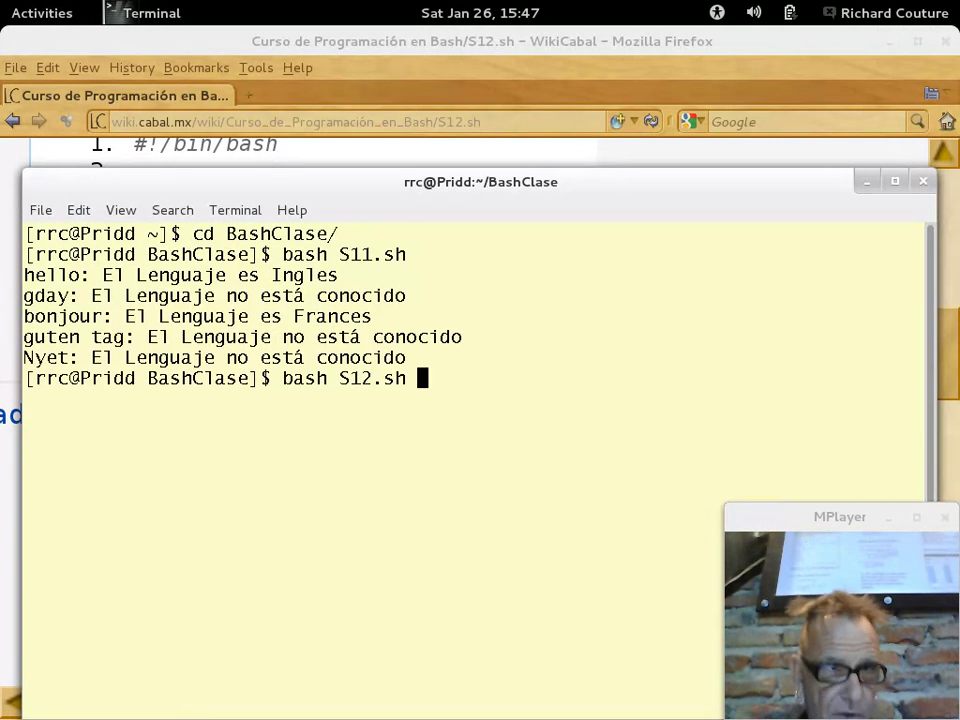
pyautogui.press('Return')
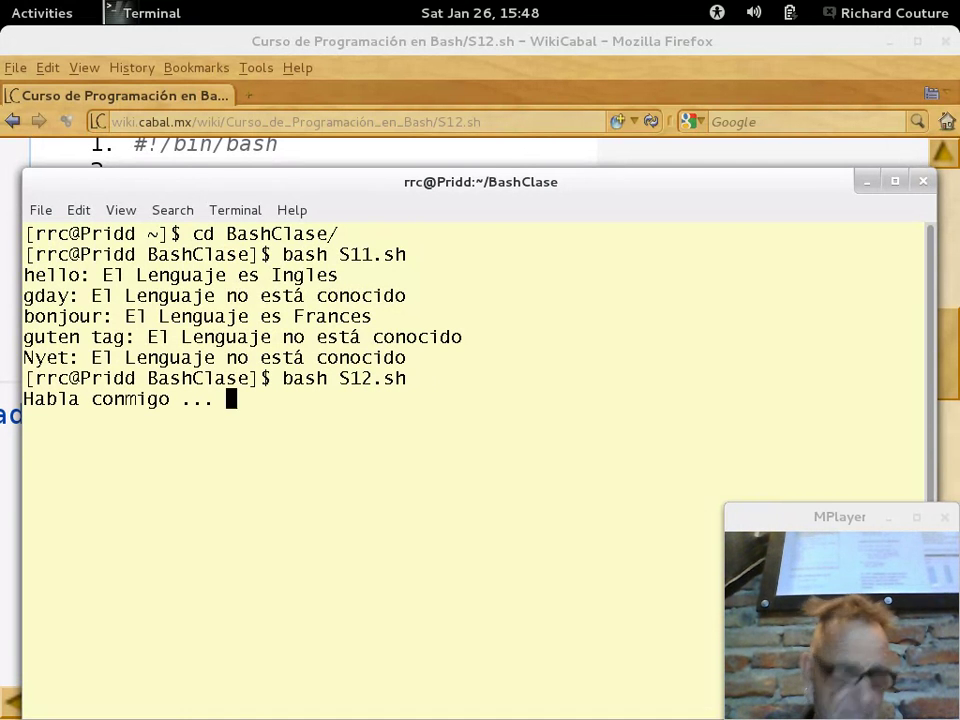
# Step: Answer Hola, then try 'Cómo estas?', a long unrecognised question, and 'bye'
pyautogui.write('Hola')
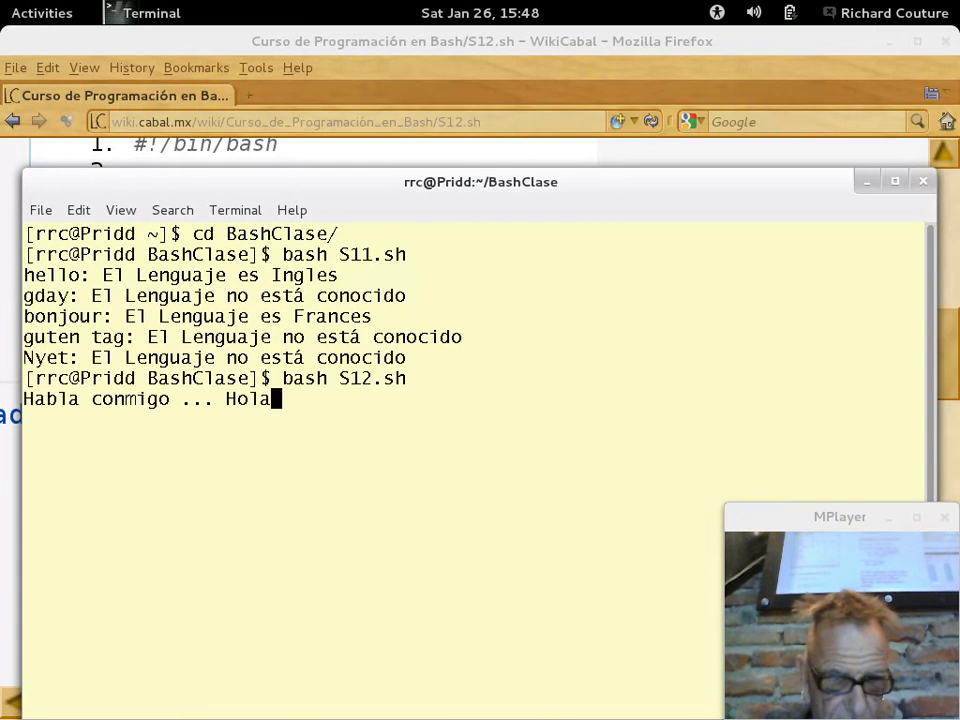
pyautogui.press('Return')
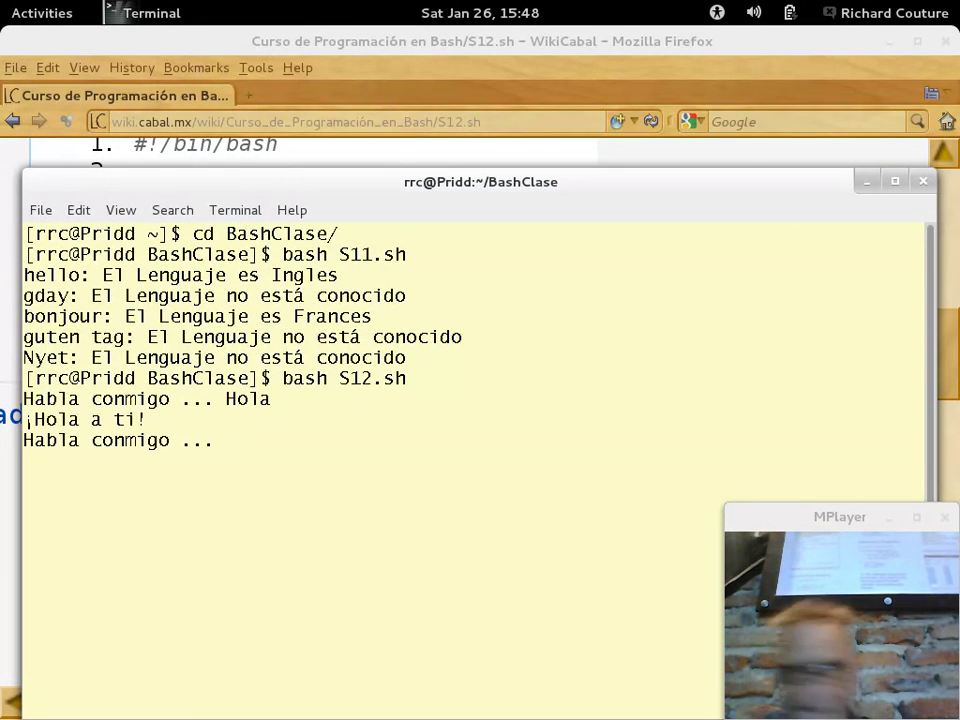
pyautogui.write('C')
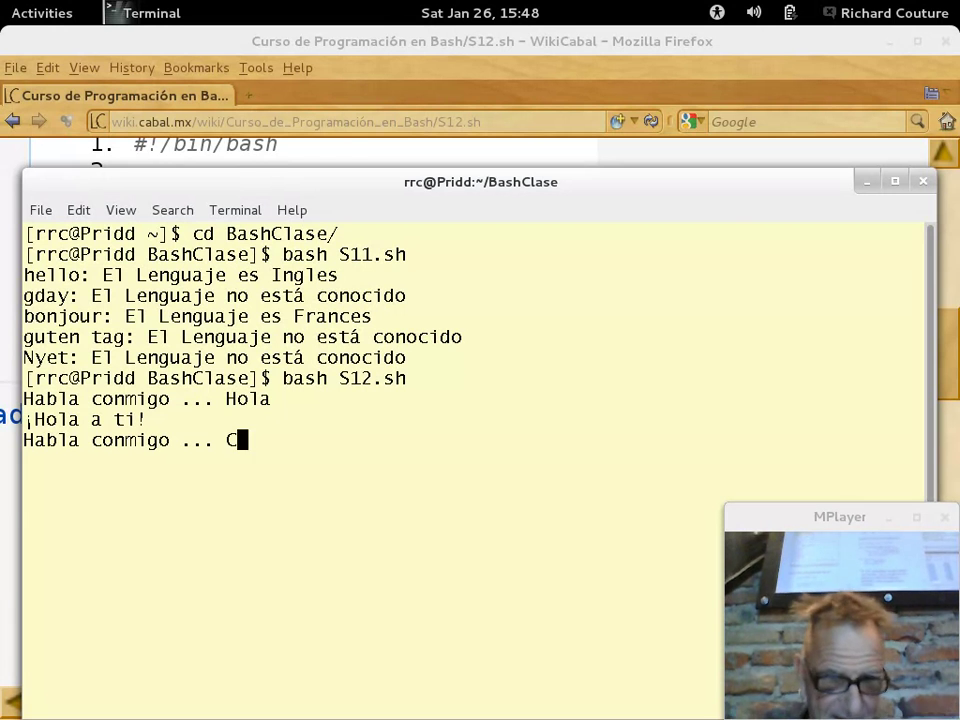
pyautogui.write('ómo ')
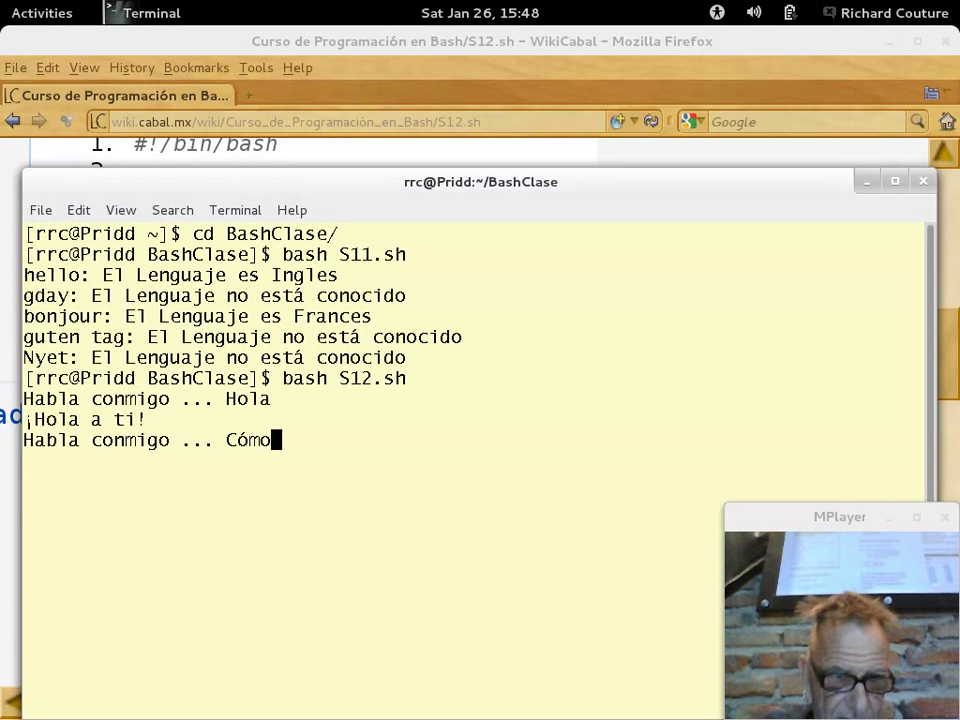
pyautogui.write('estas')
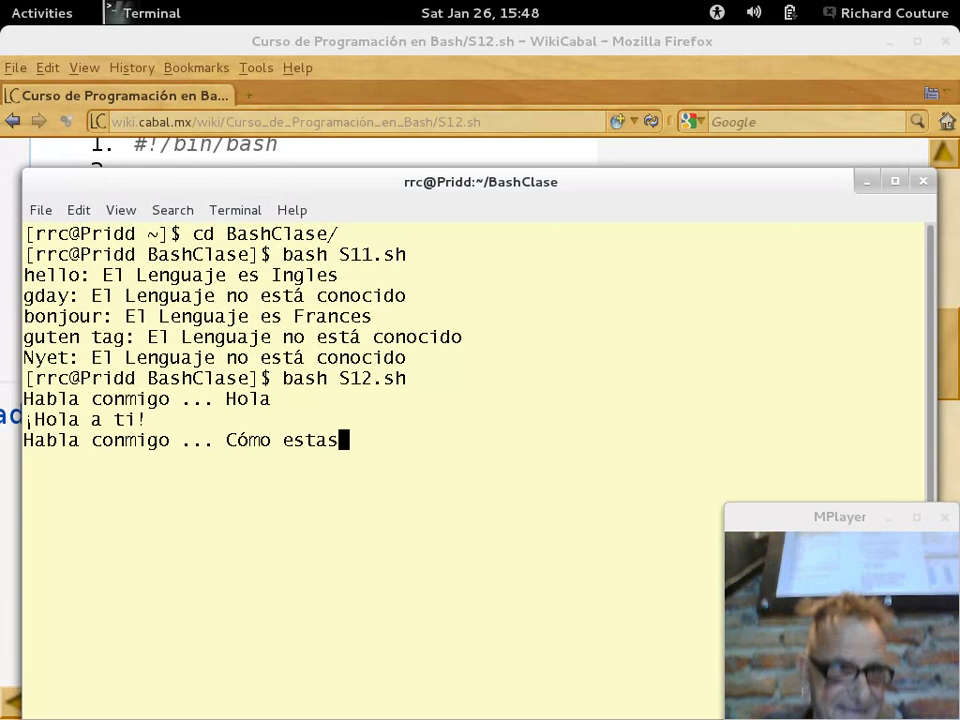
pyautogui.write('?')
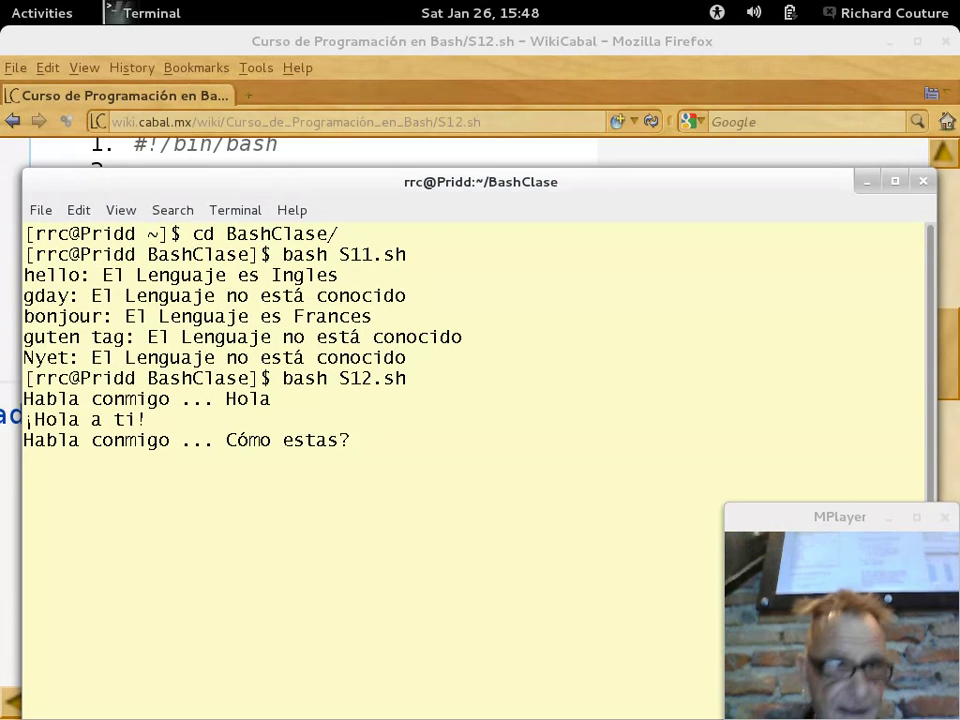
pyautogui.press('Return')
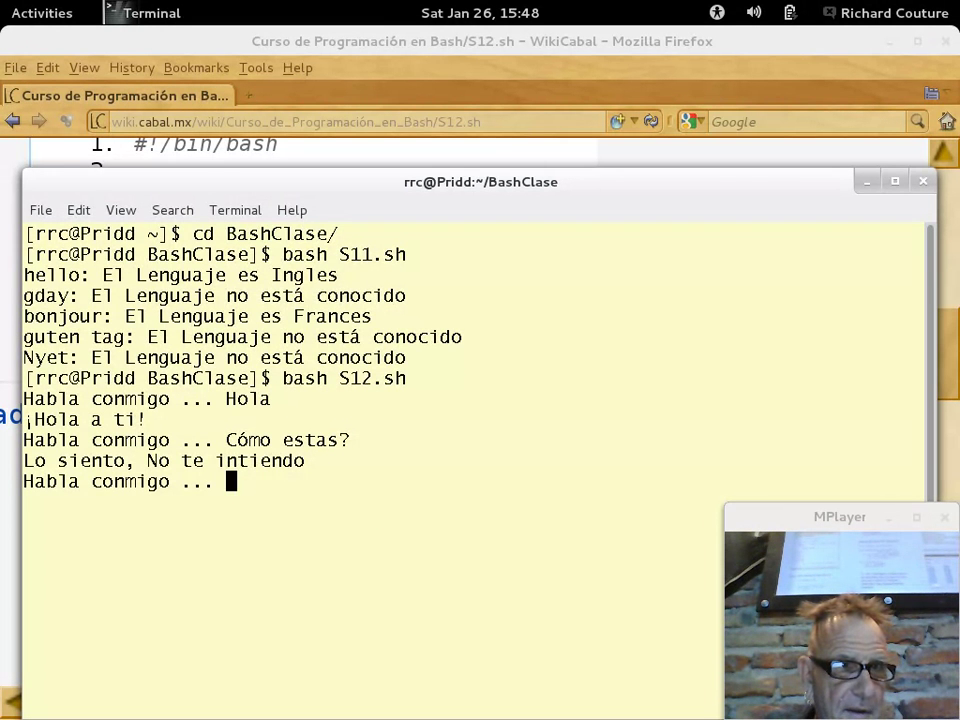
pyautogui.write('Q')
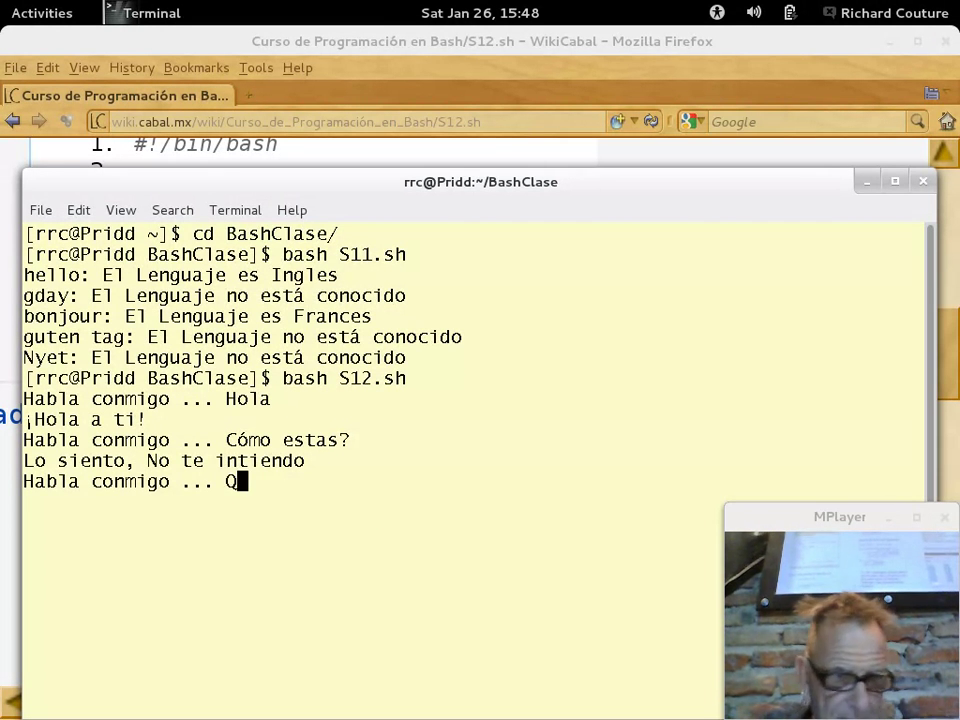
pyautogui.write('uien de')
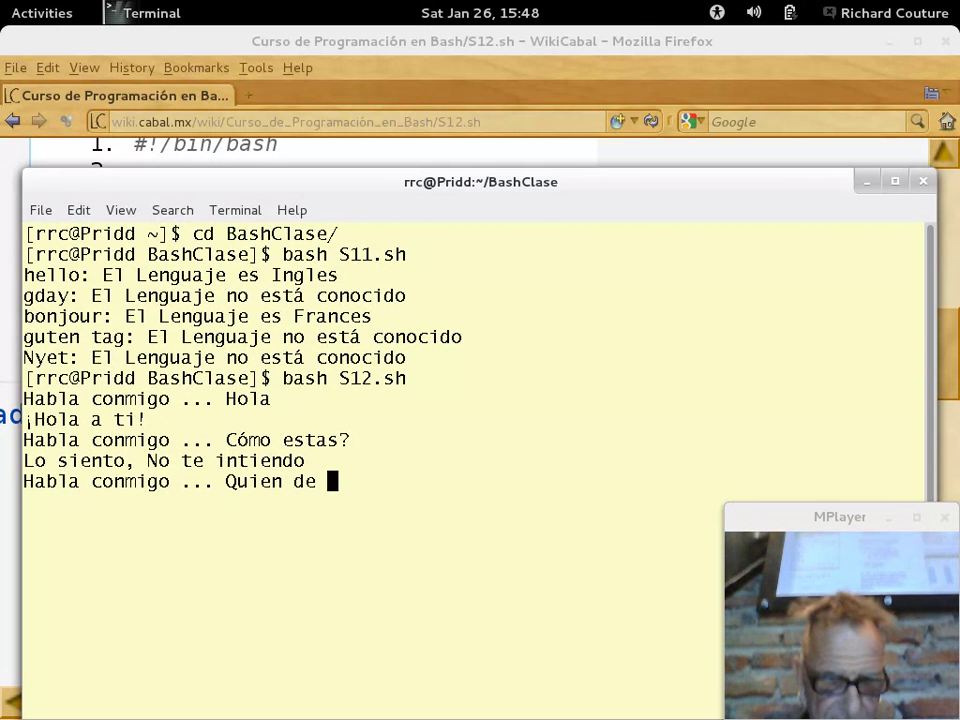
pyautogui.write(' loas ')
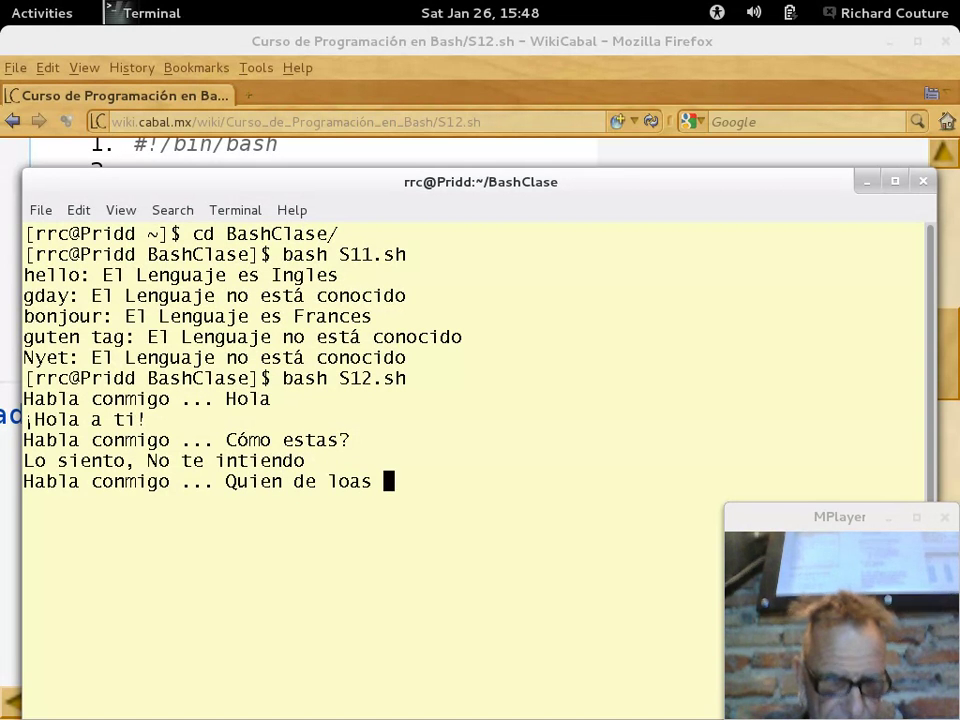
pyautogui.write('dos pala')
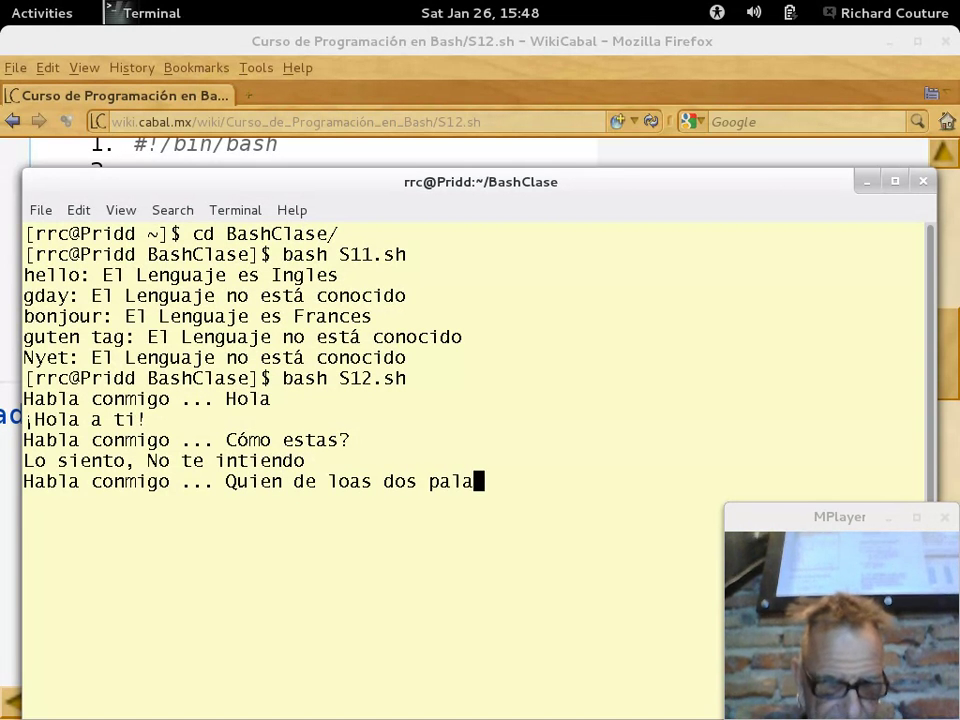
pyautogui.write('bras ')
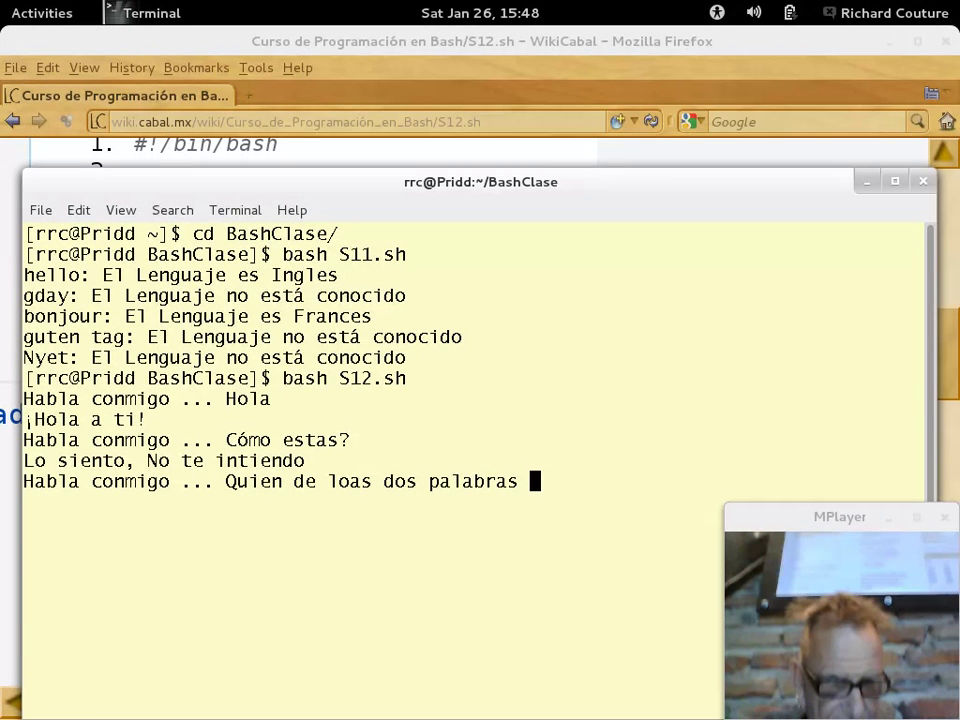
pyautogui.write('no te ')
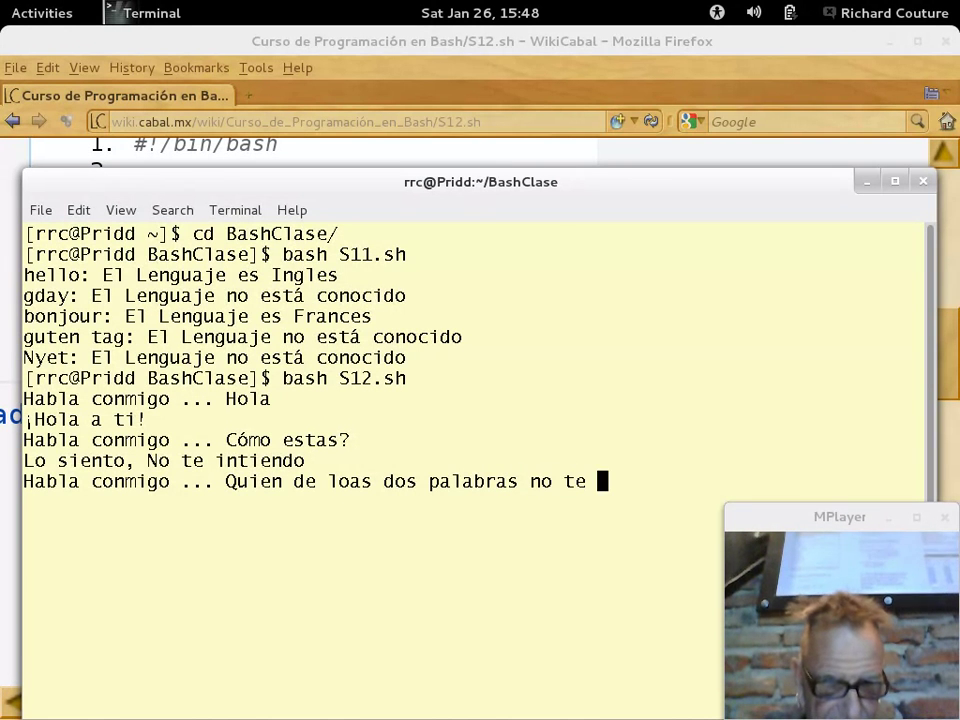
pyautogui.write('entie')
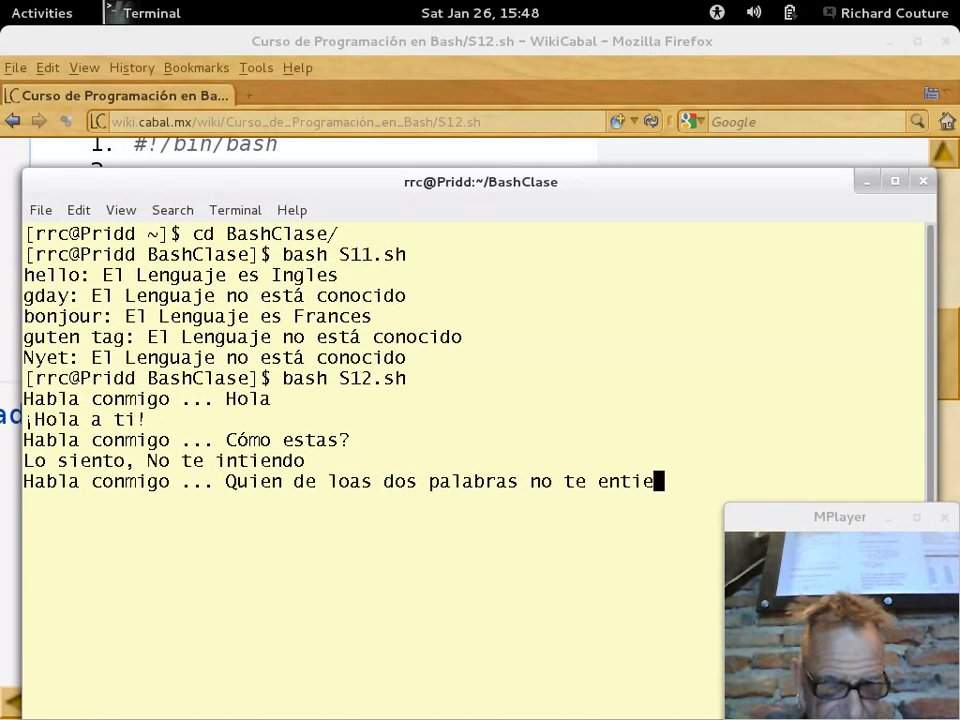
pyautogui.write('ndas')
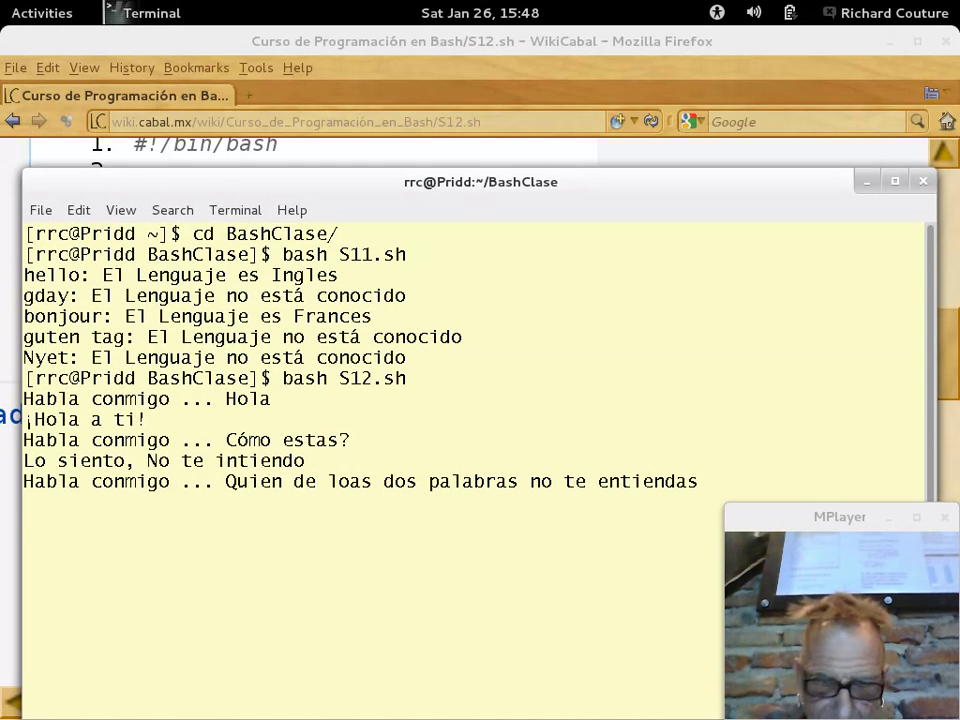
pyautogui.write('?')
pyautogui.press('Return')
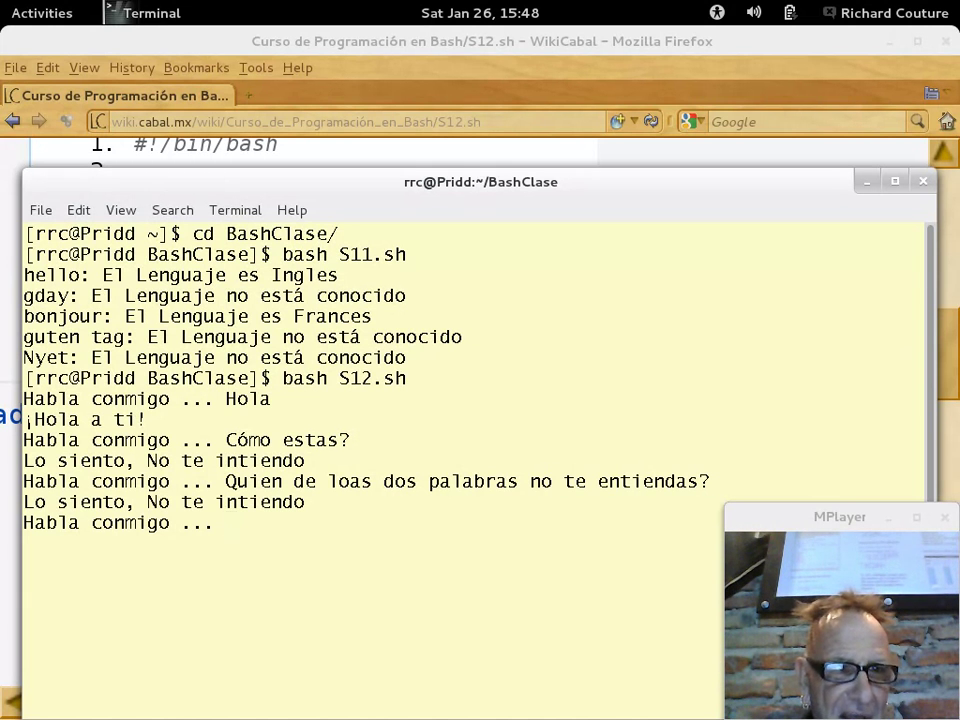
pyautogui.write('by')
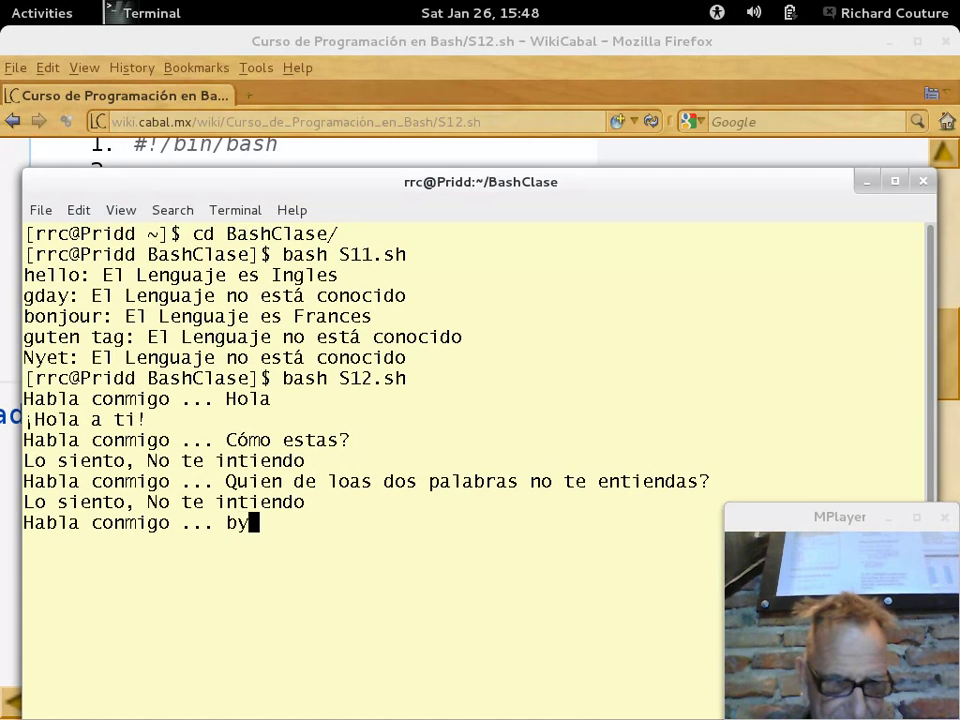
pyautogui.write('e')
pyautogui.press('Return')
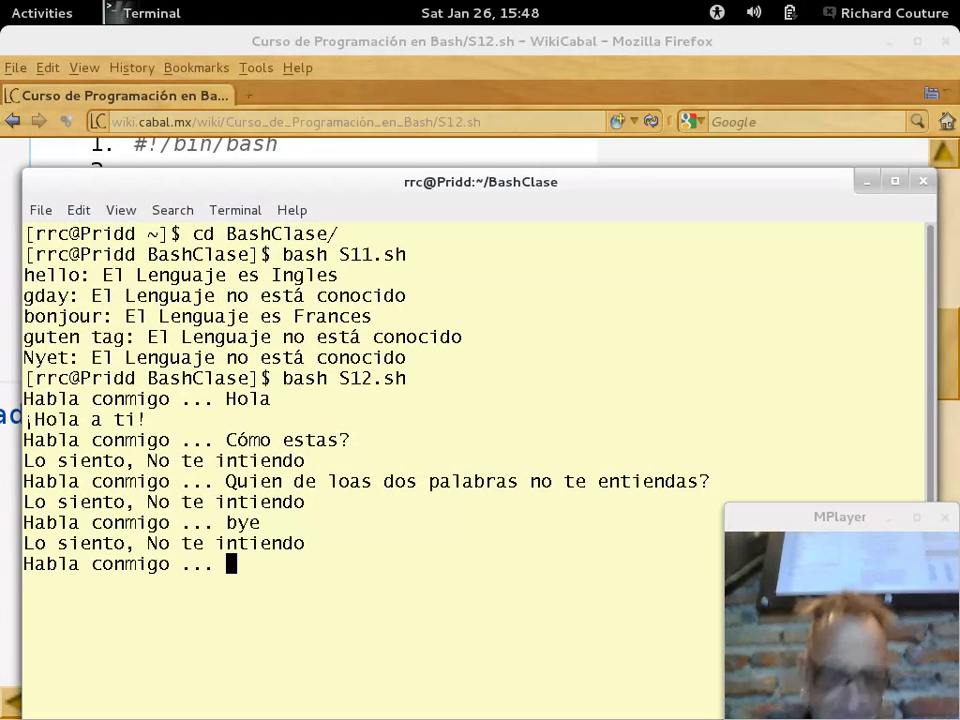
# Step: Reply AdIos, AdioS, and finally Adios so the script ends with ¡Listo!
pyautogui.write('Adi')
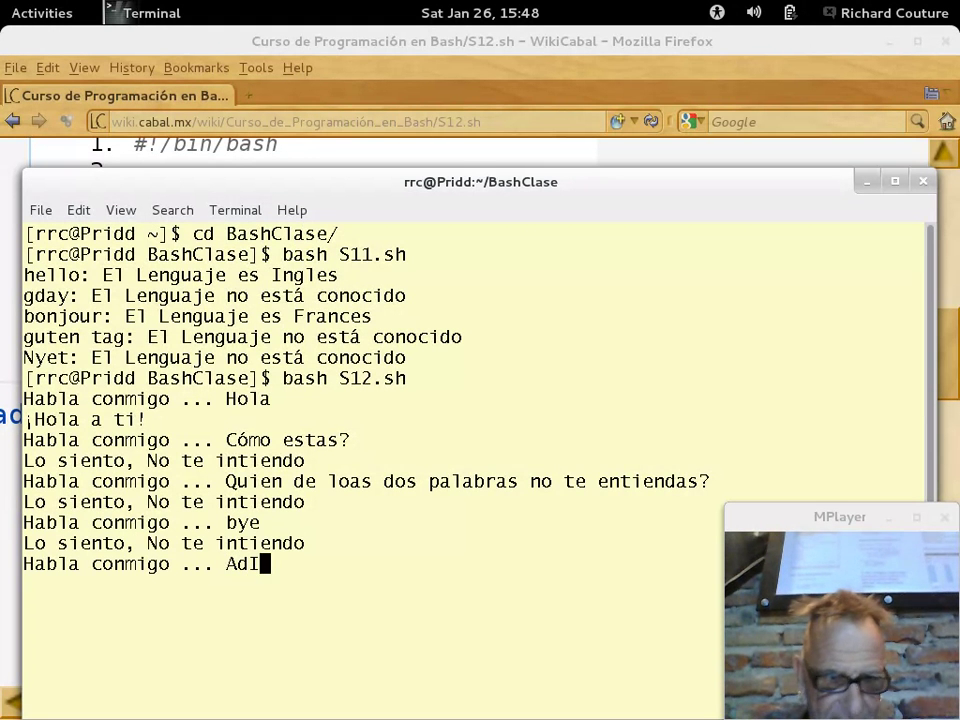
pyautogui.write('os')
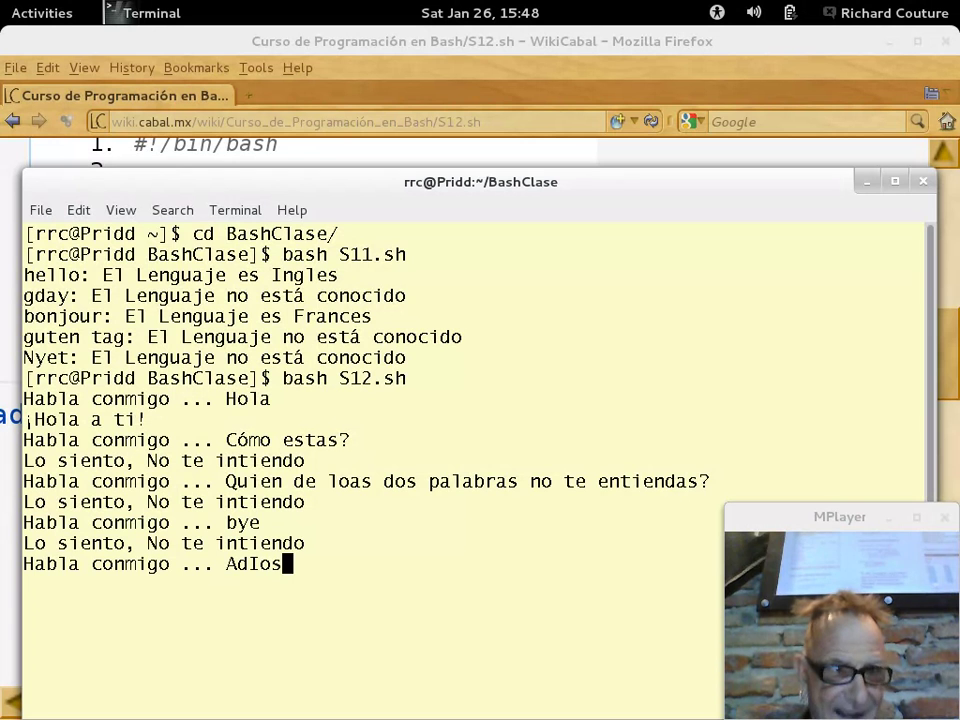
pyautogui.press('Return')
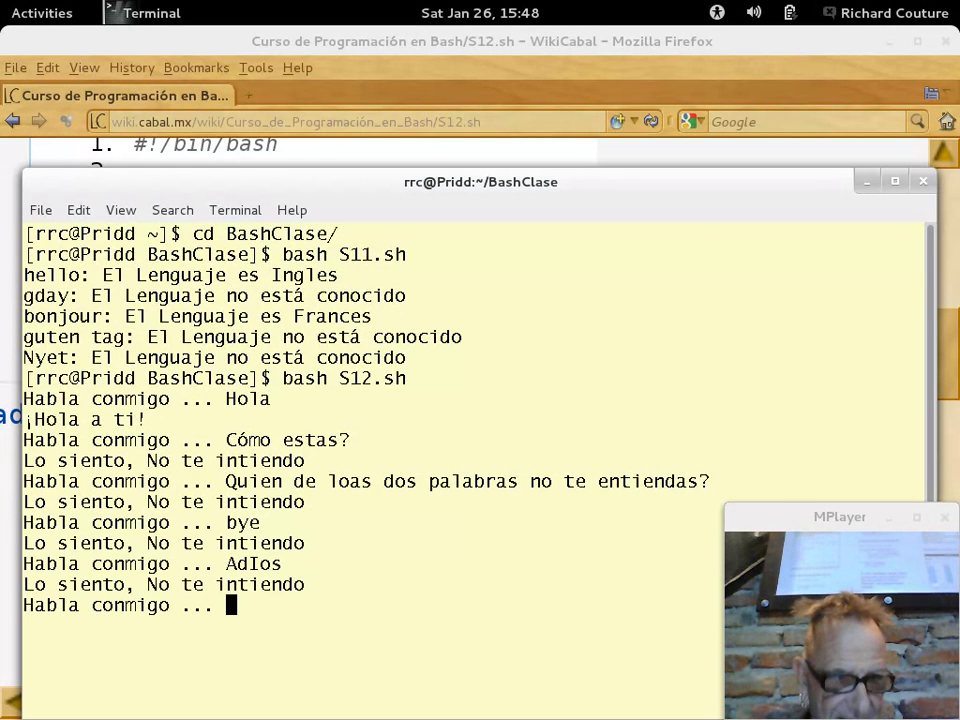
pyautogui.write('Adia')
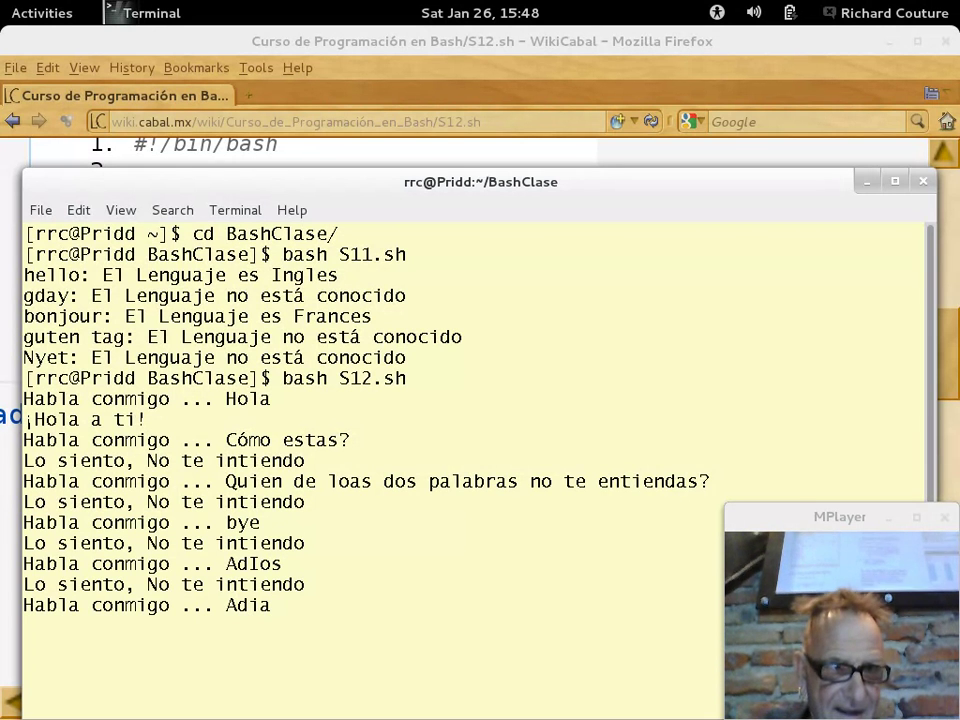
pyautogui.press('BackSpace')
pyautogui.write('o')
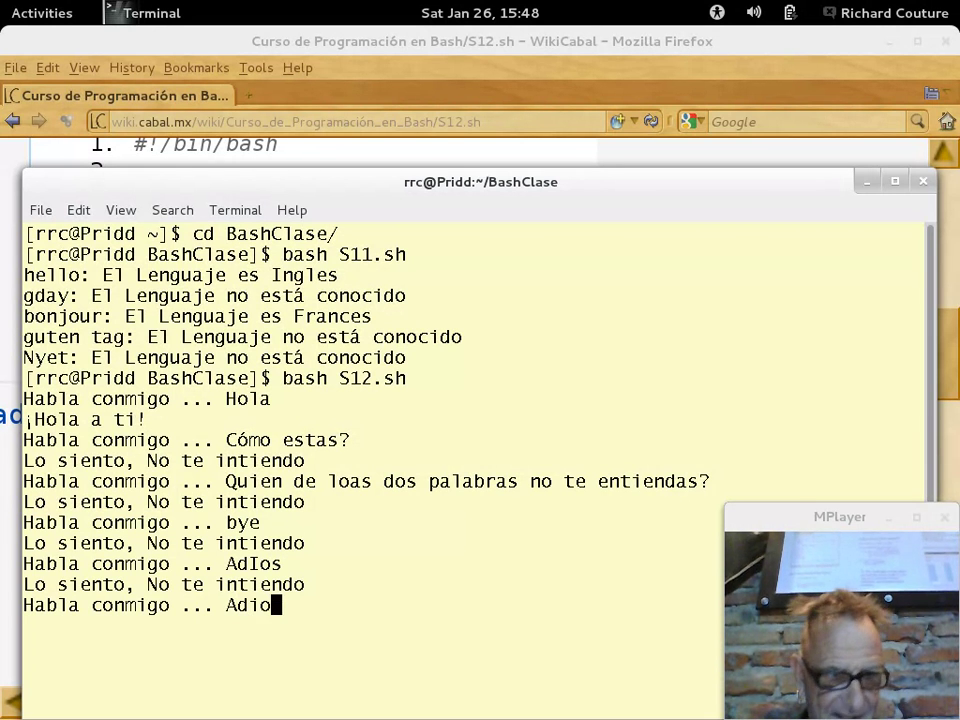
pyautogui.write('S')
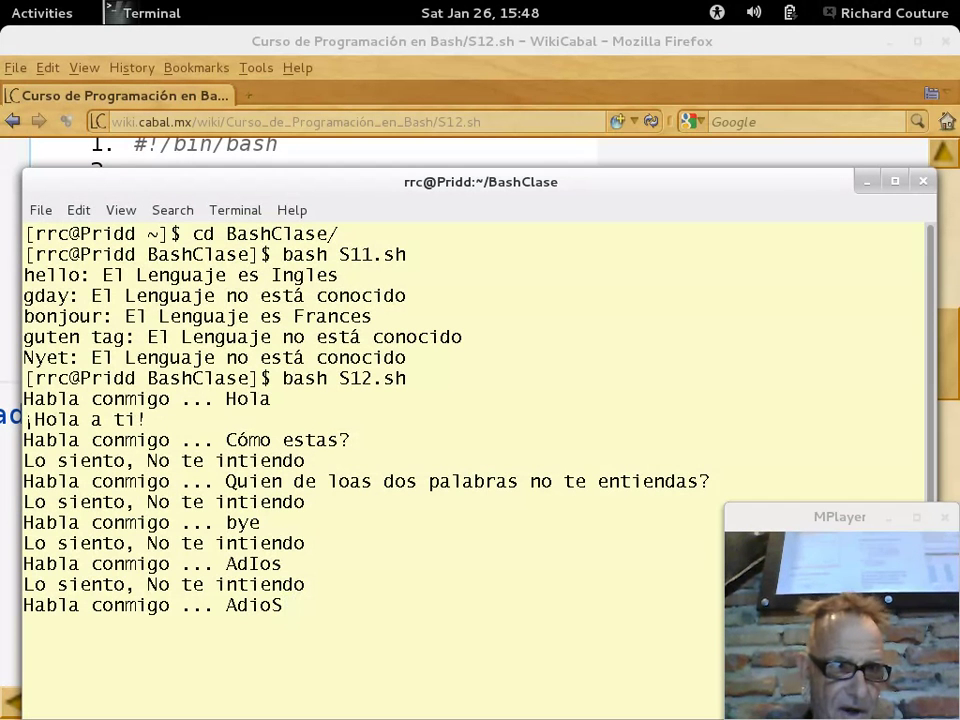
pyautogui.press('Return')
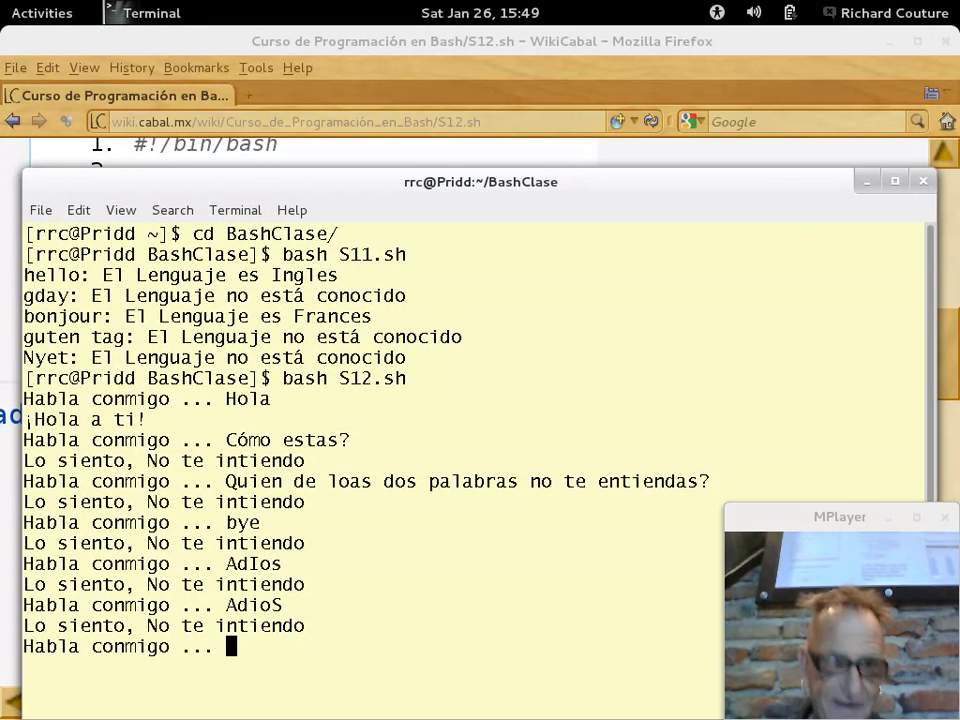
pyautogui.write('Adis')
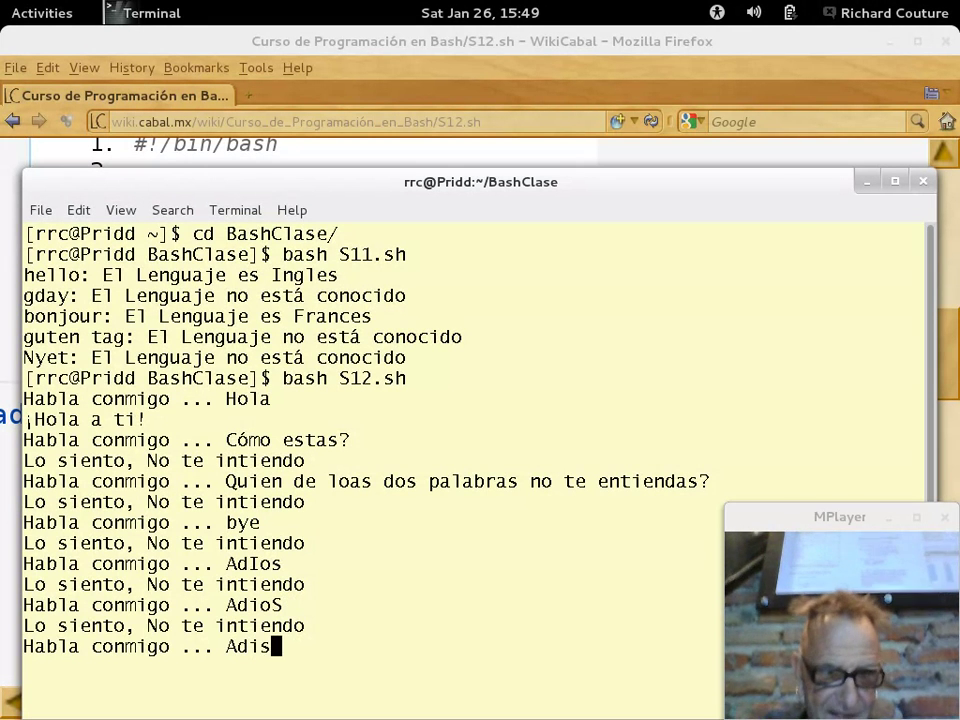
pyautogui.press('BackSpace')
pyautogui.write('os')
pyautogui.press('Return')
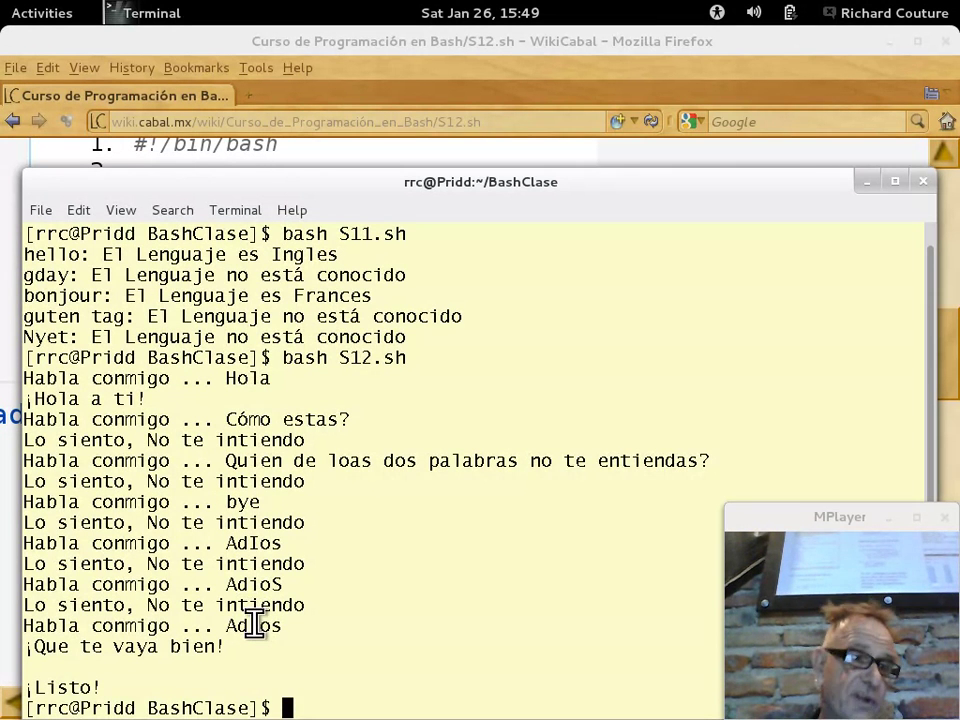
pyautogui.doubleClick(256, 587)
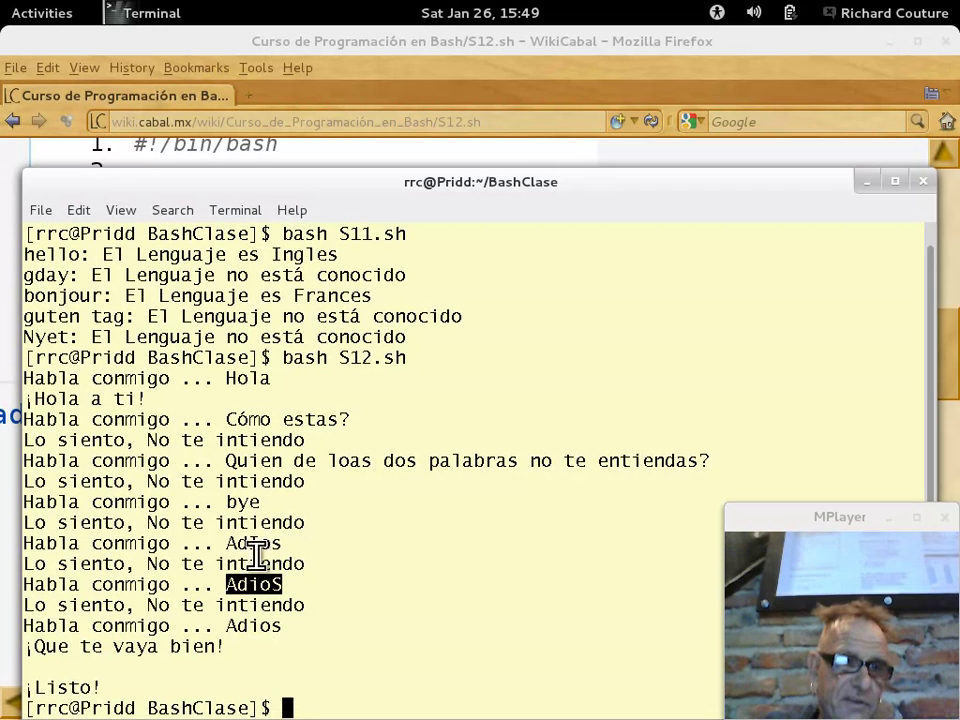
pyautogui.doubleClick(257, 545)
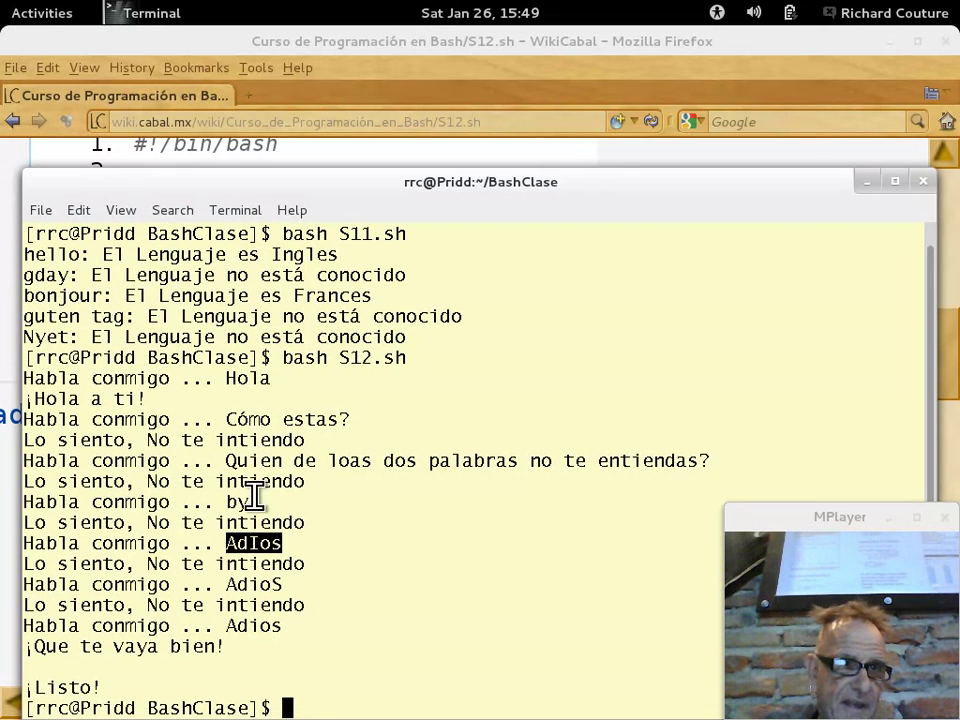
pyautogui.doubleClick(253, 501)
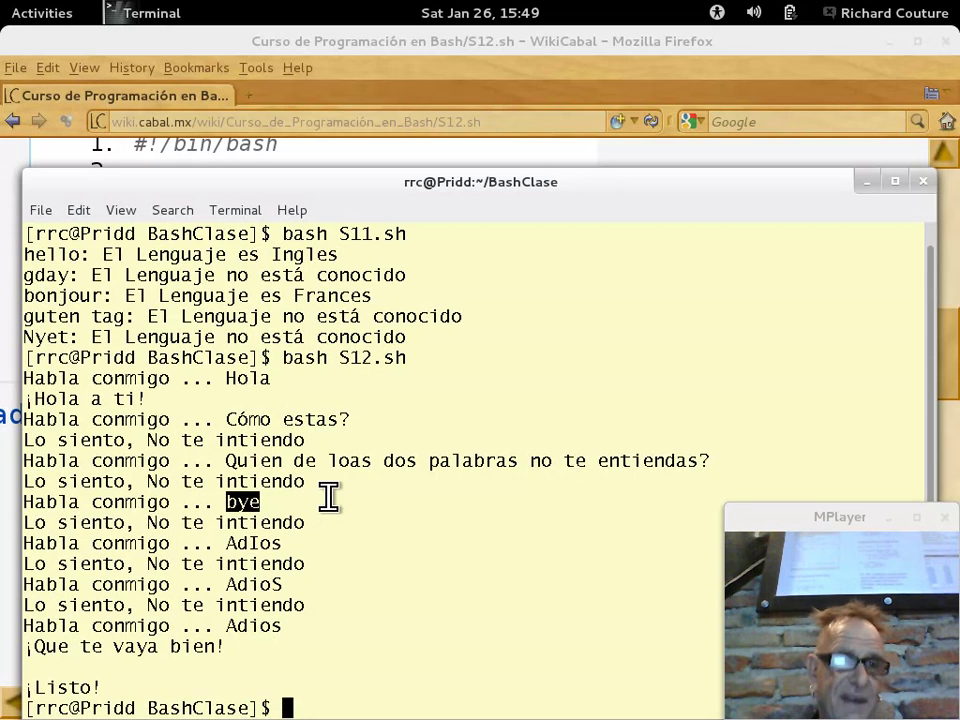
pyautogui.click(315, 462)
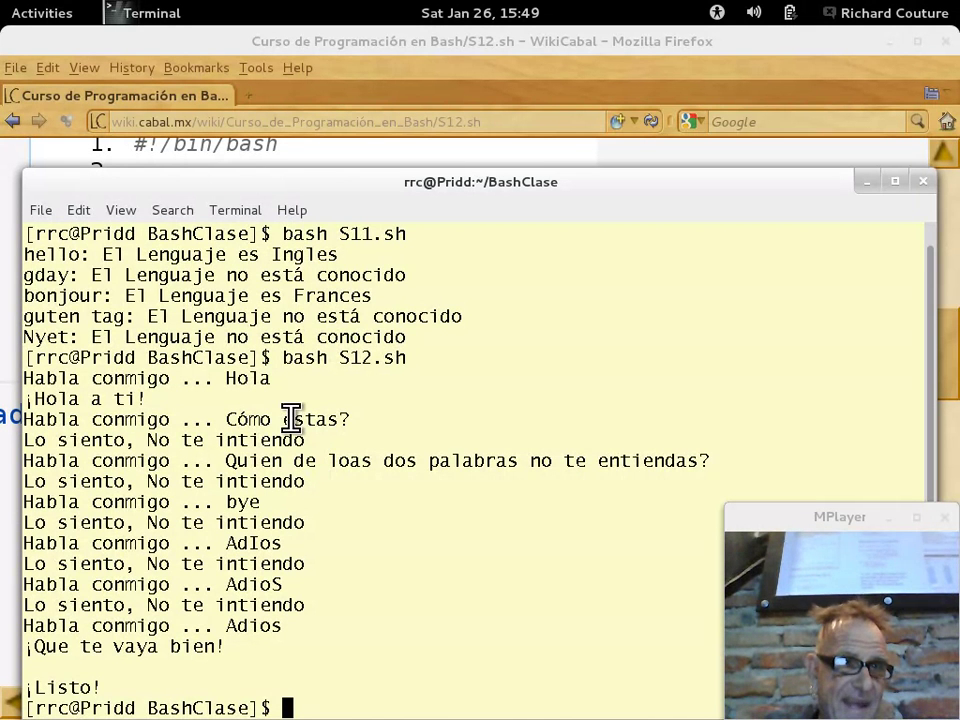
pyautogui.doubleClick(290, 419)
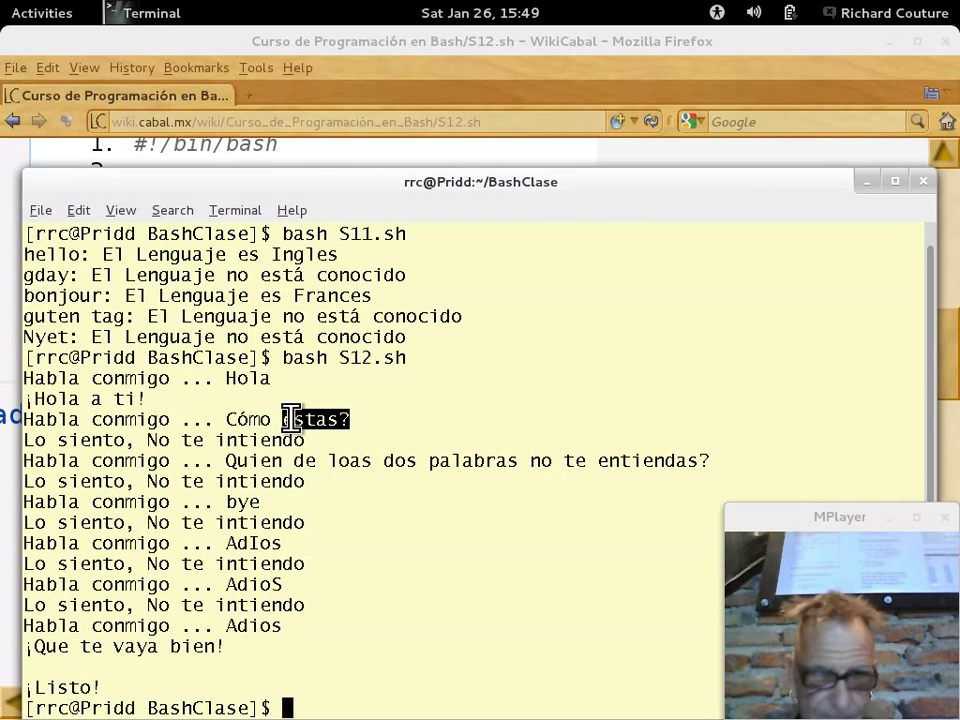
pyautogui.hotkey('alt', 'Tab')
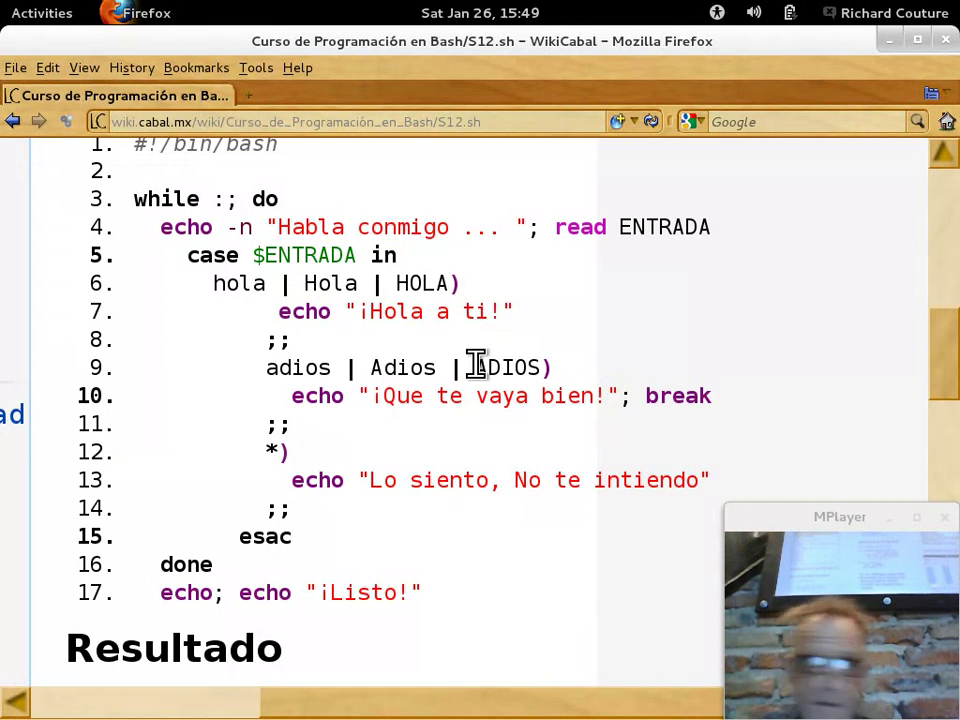
pyautogui.doubleClick(662, 392)
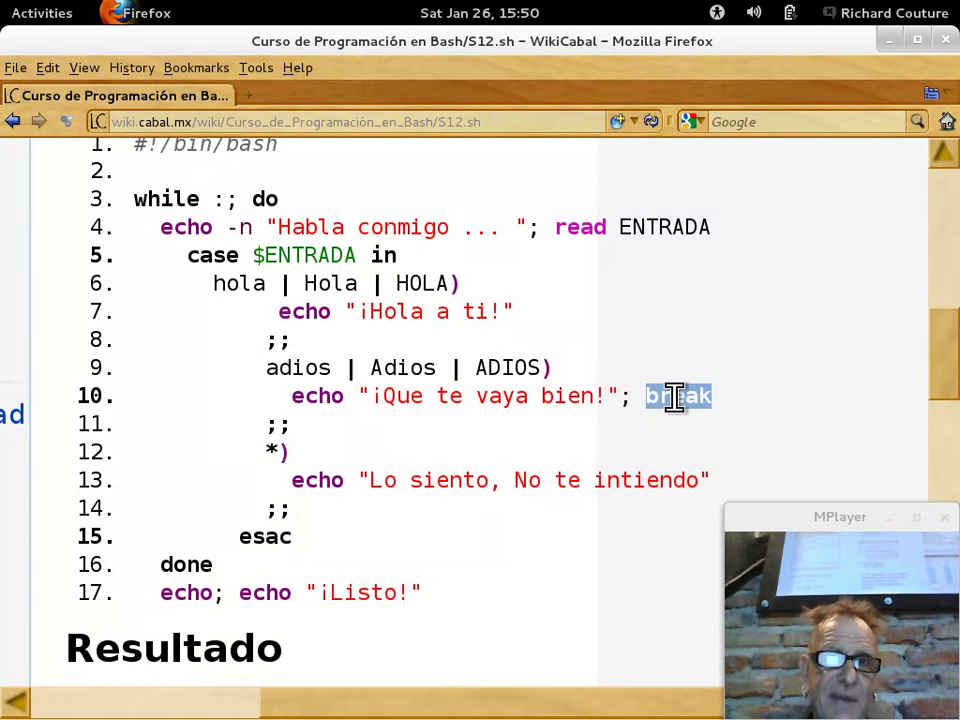
pyautogui.tripleClick(620, 397)
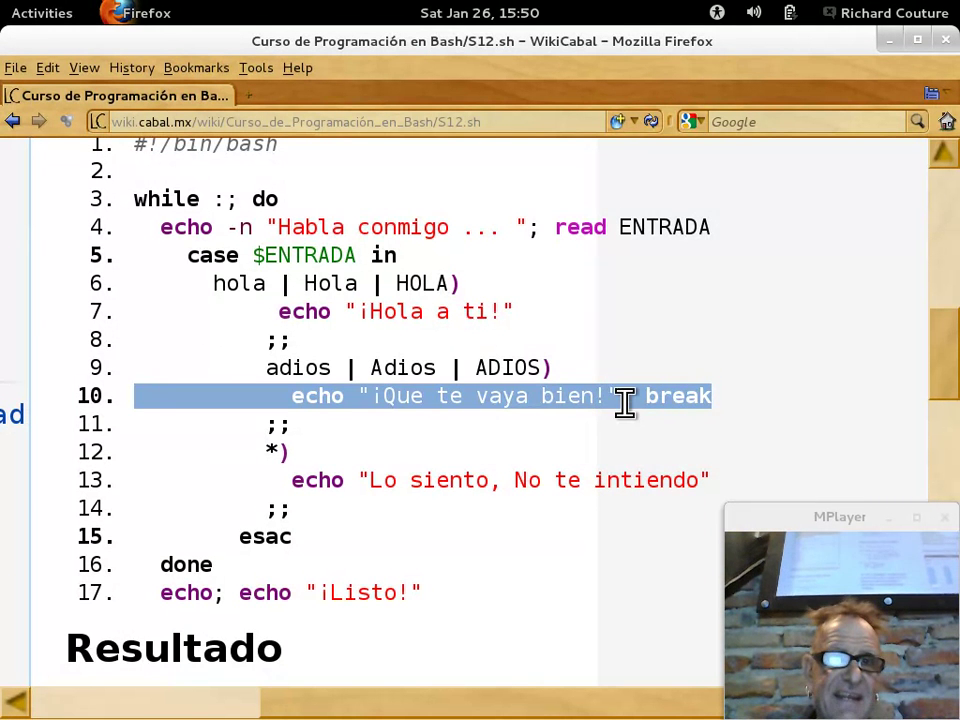
pyautogui.click(624, 399)
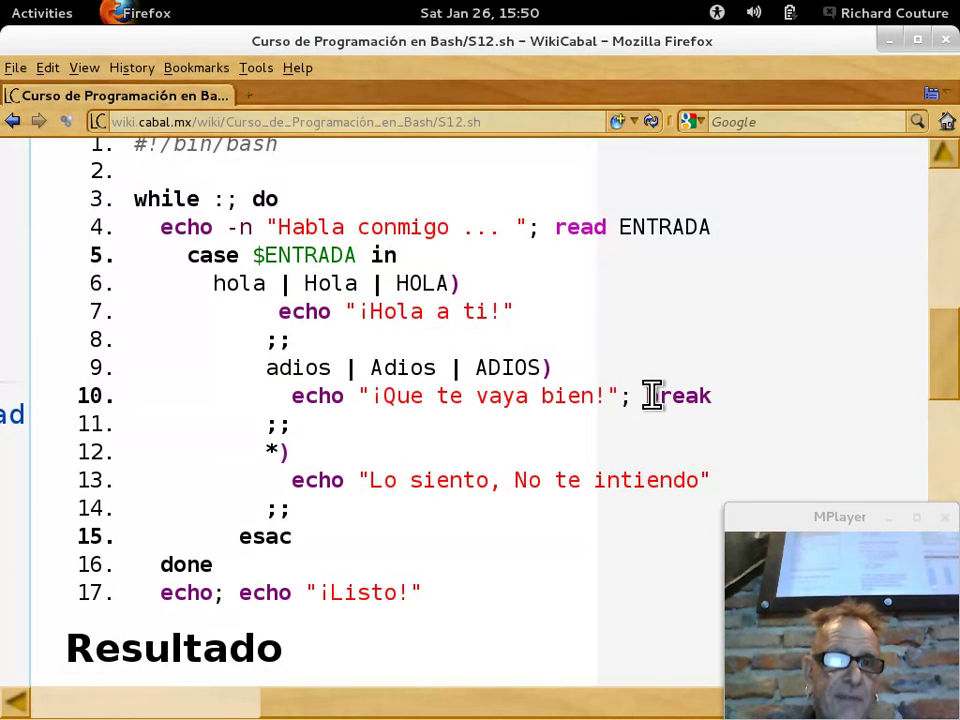
pyautogui.doubleClick(287, 426)
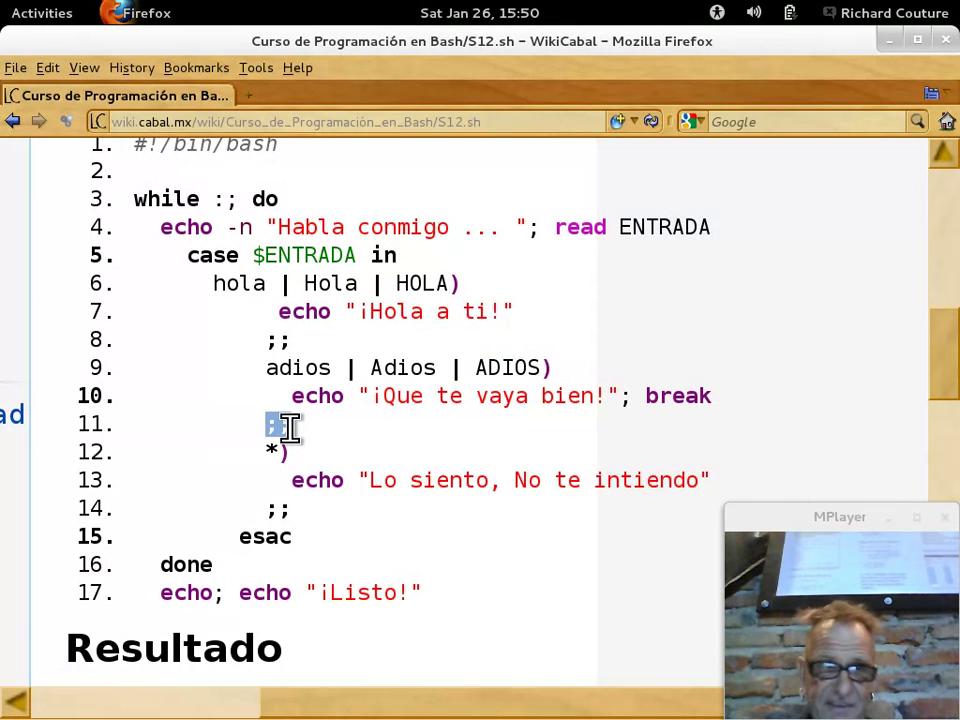
pyautogui.tripleClick(317, 368)
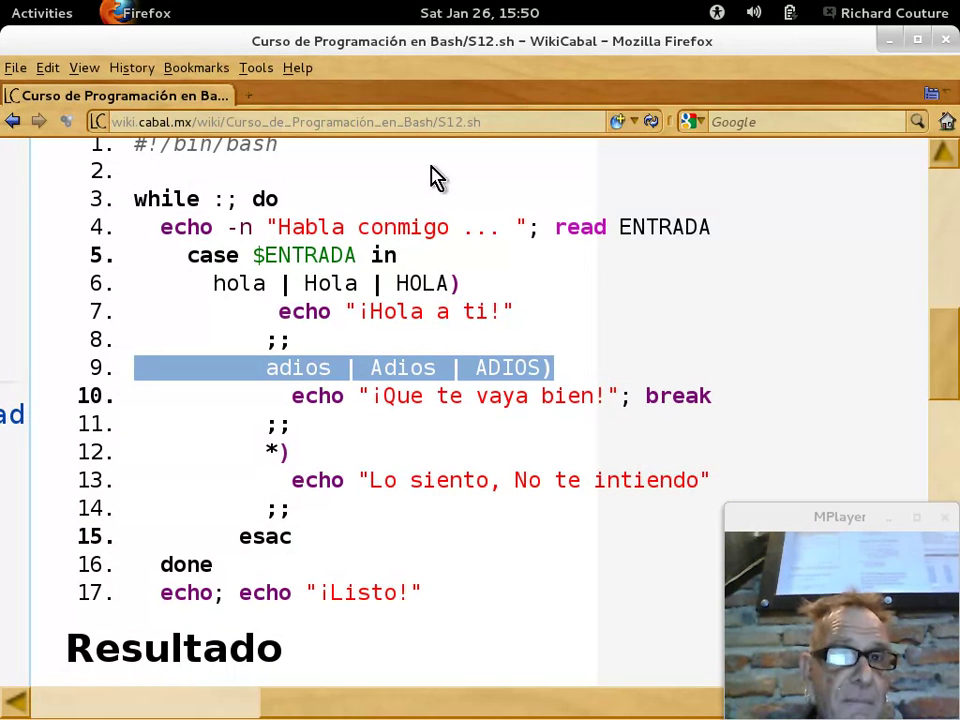
# Step: Edit the address from S12.sh to S13.sh, load it, and scroll to the parameter-script code
pyautogui.click(456, 122)
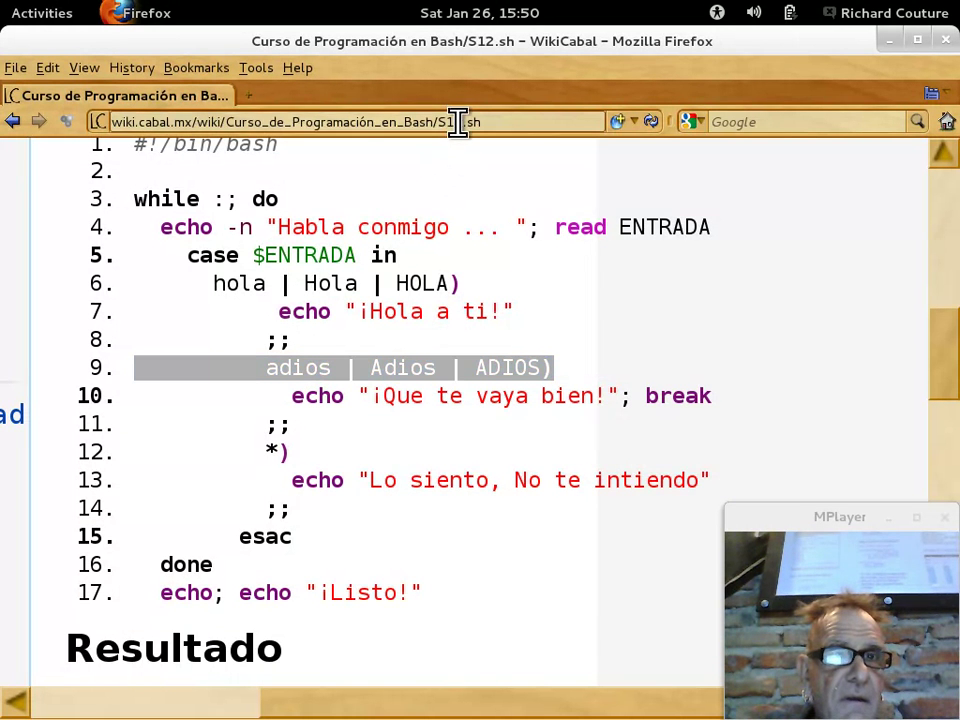
pyautogui.click(500, 122)
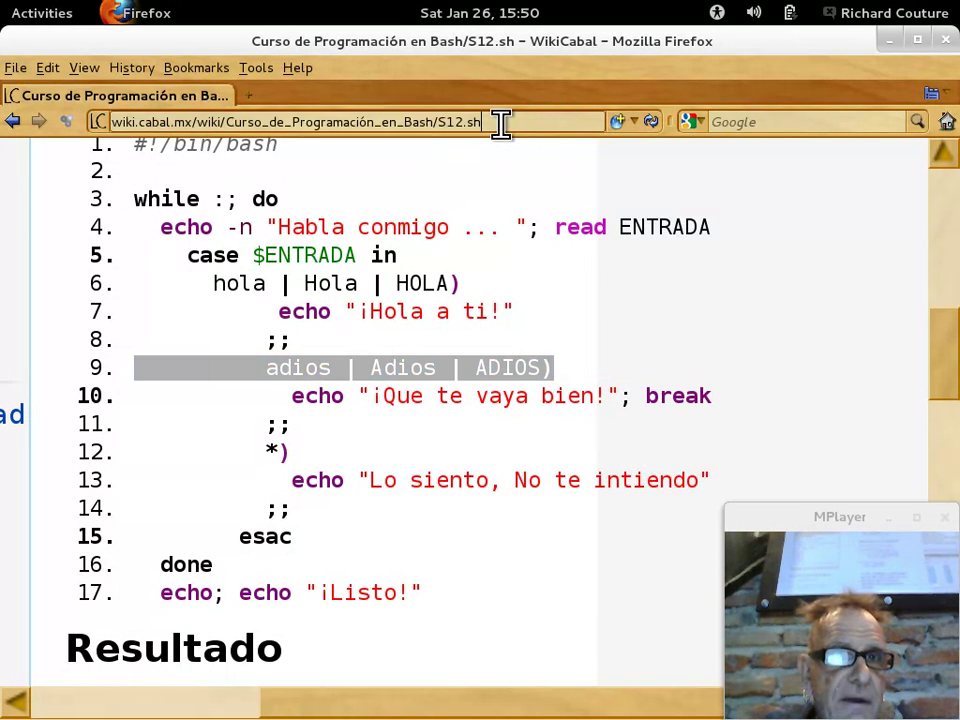
pyautogui.press('BackSpace')
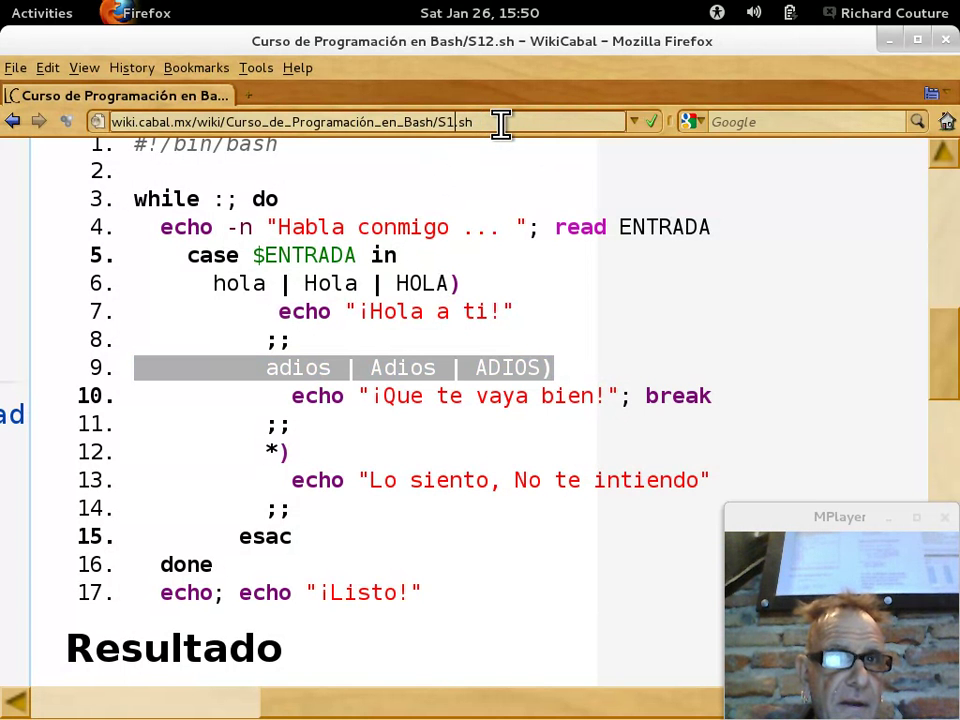
pyautogui.write('3')
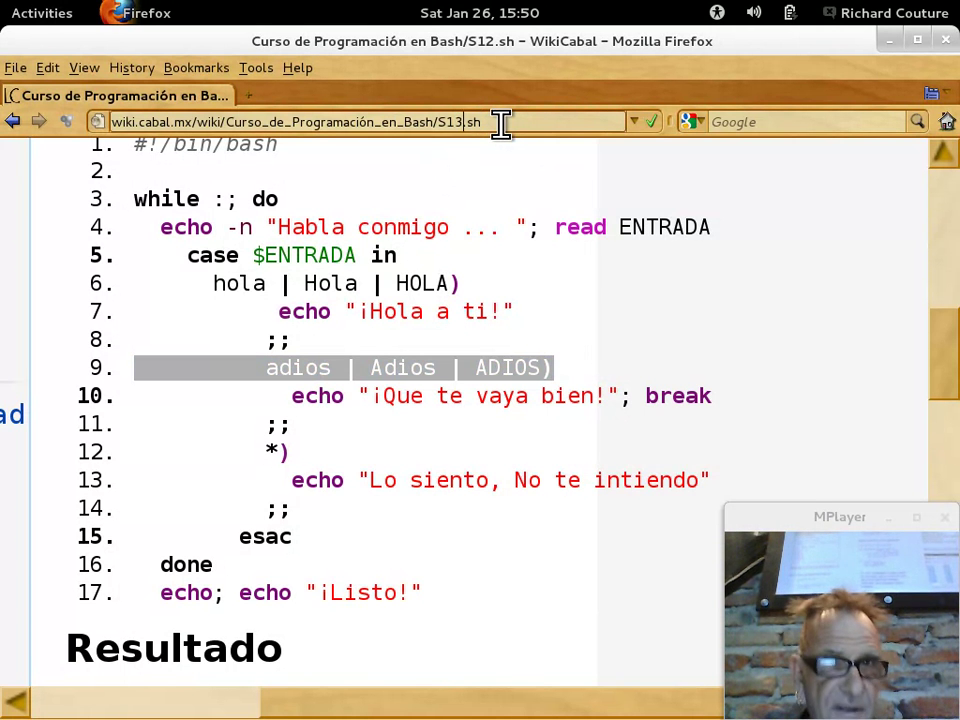
pyautogui.press('Return')
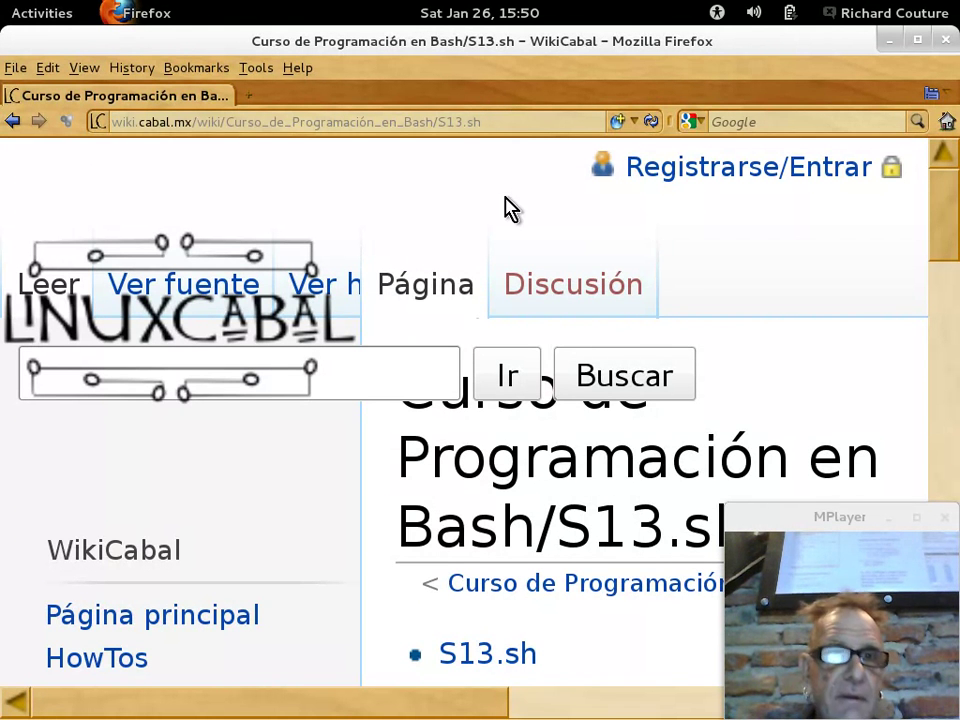
pyautogui.scroll(-6, 506, 190)
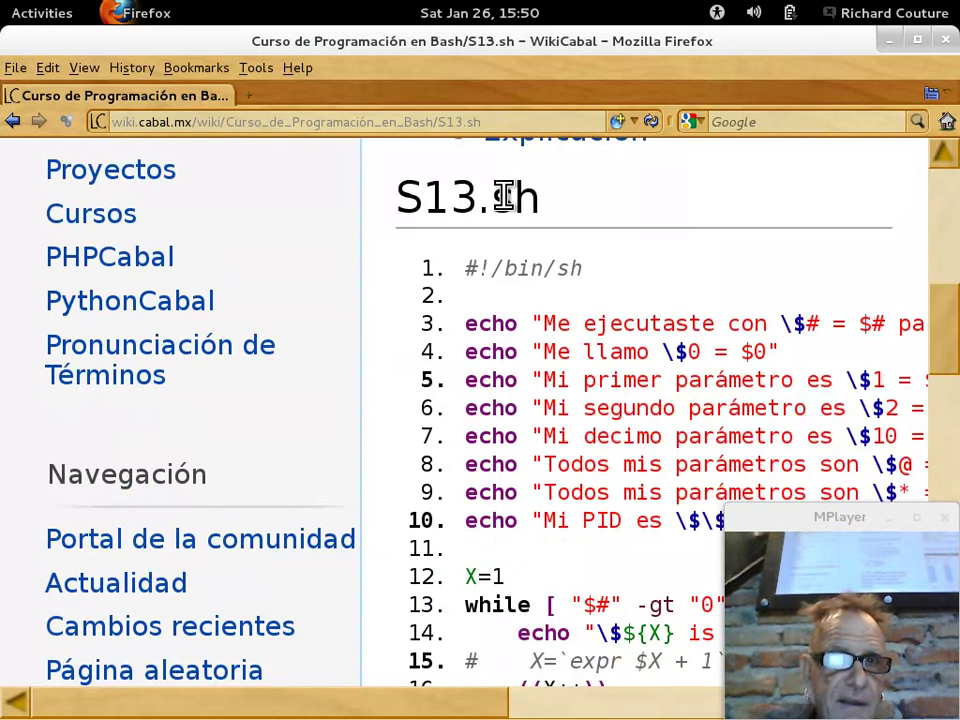
pyautogui.hscroll(5, 506, 200)
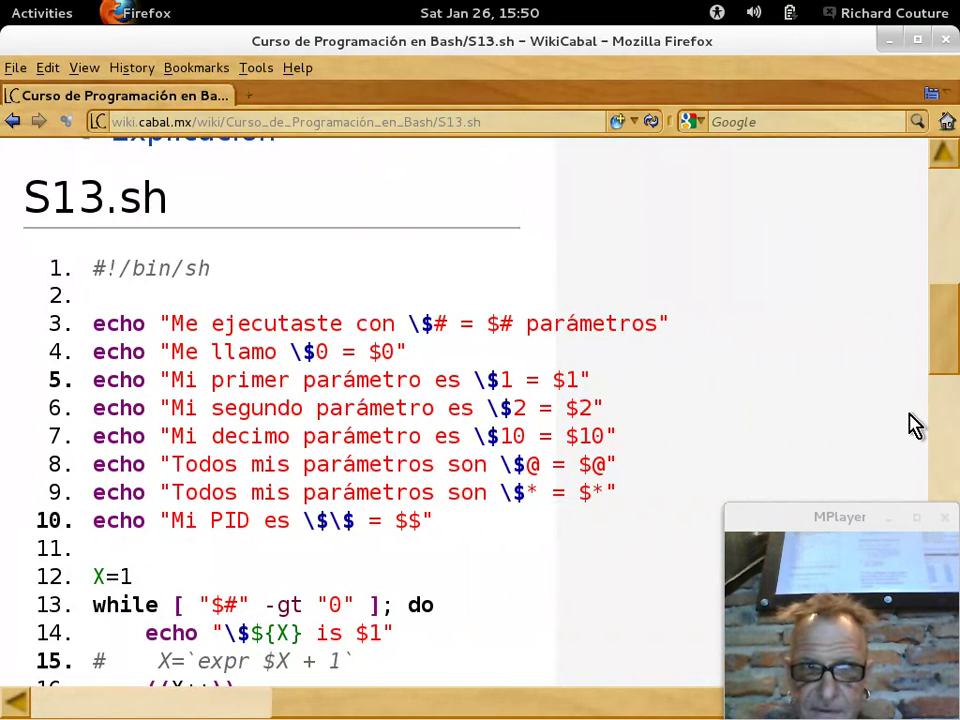
pyautogui.moveTo(944, 355); pyautogui.dragTo(944, 378)
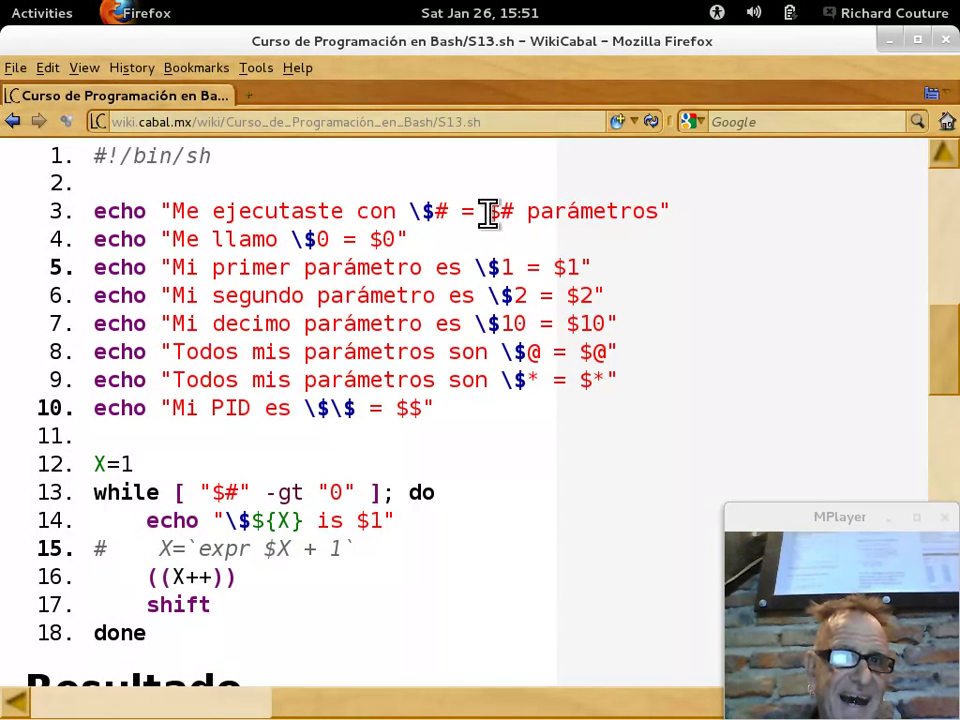
pyautogui.moveTo(488, 211); pyautogui.dragTo(511, 211)
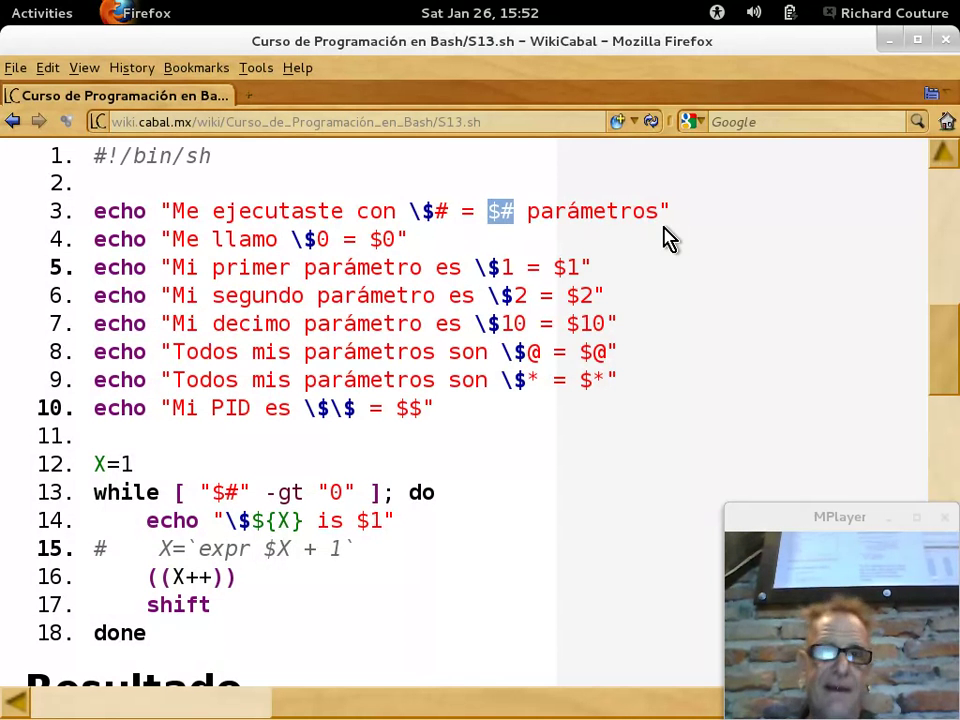
pyautogui.click(470, 121)
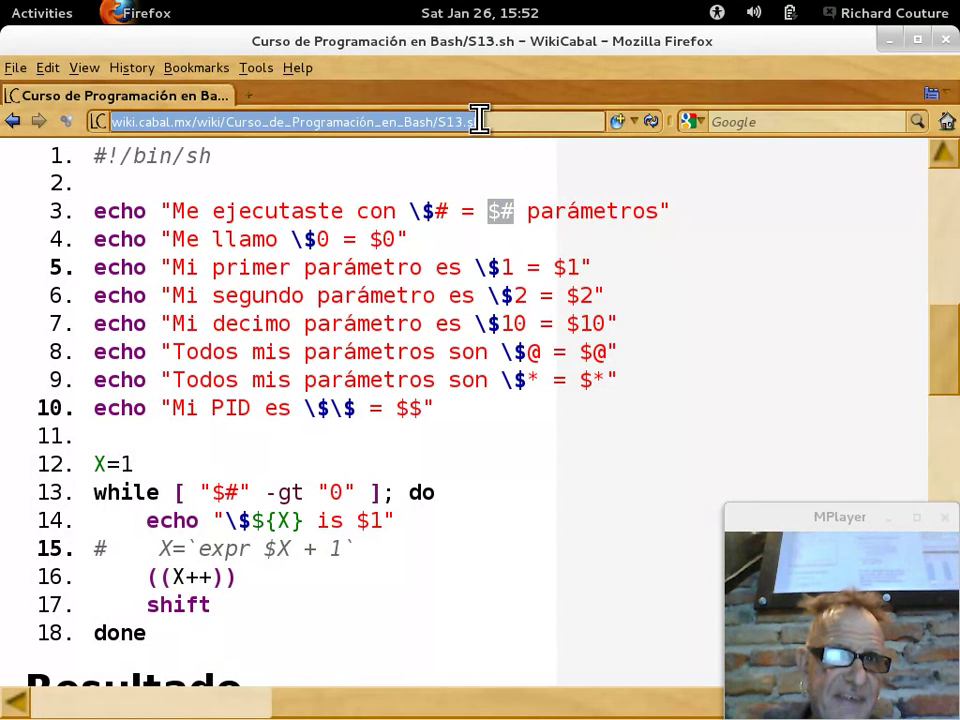
# Step: Change the address from S13.sh to S9.sh, load it, and scroll the code listing into view
pyautogui.click(480, 119)
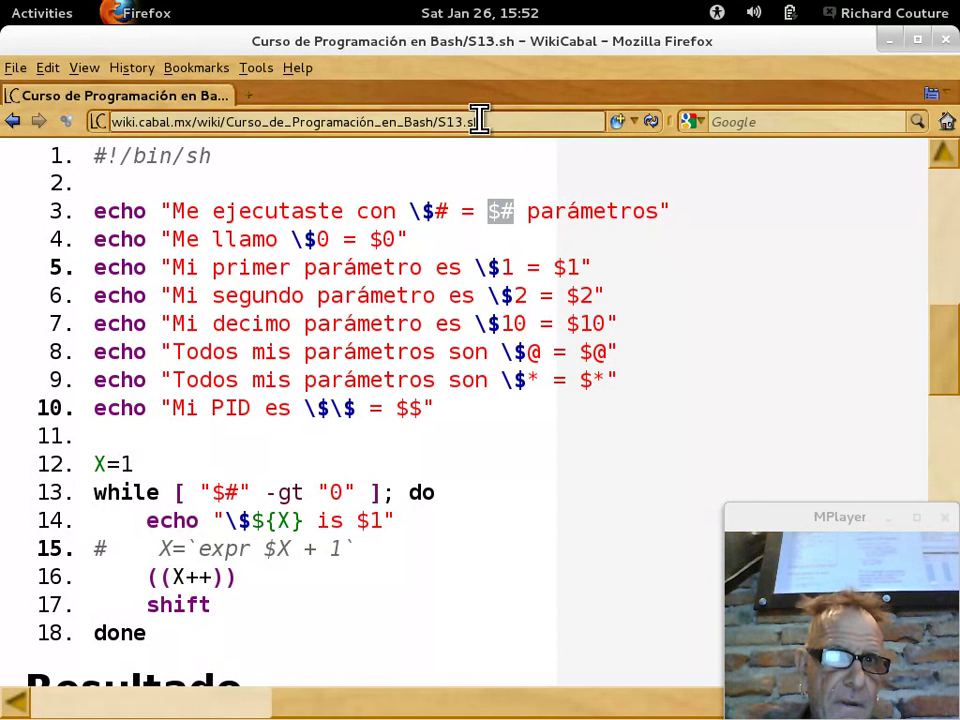
pyautogui.press('BackSpace')
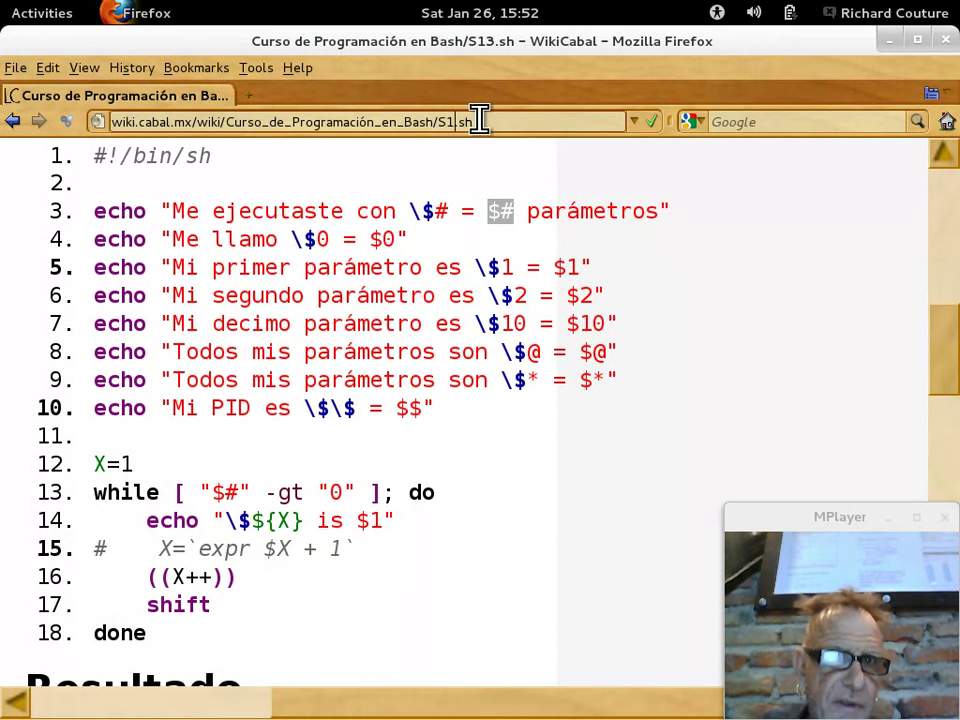
pyautogui.press('BackSpace')
pyautogui.write('9')
pyautogui.press('Return')
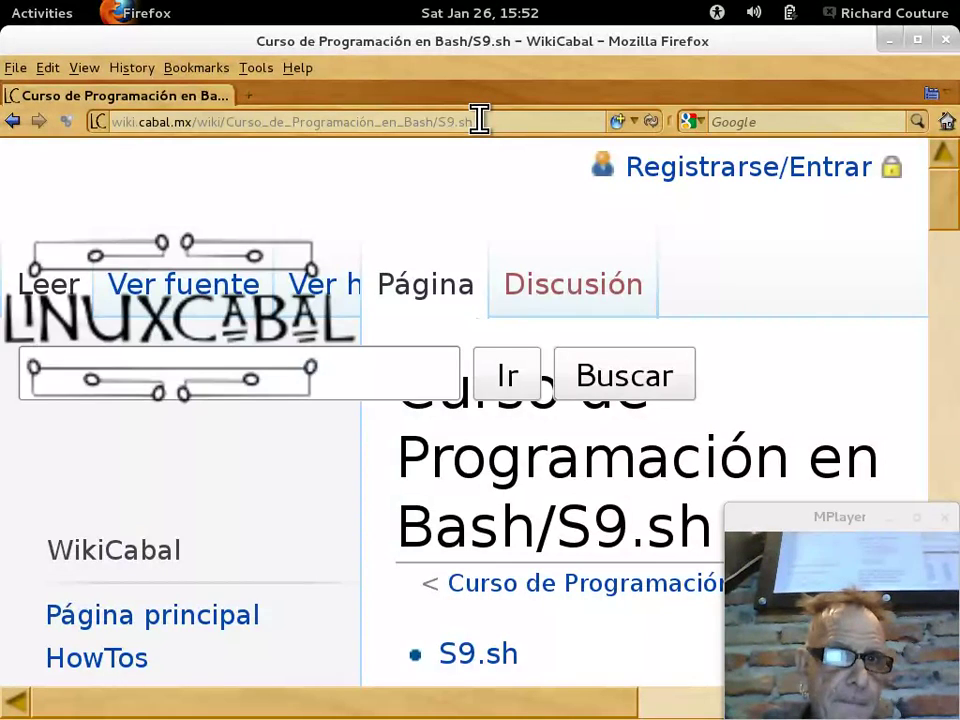
pyautogui.scroll(-5, 480, 155)
pyautogui.scroll(-5, 480, 160)
pyautogui.scroll(-2, 480, 150)
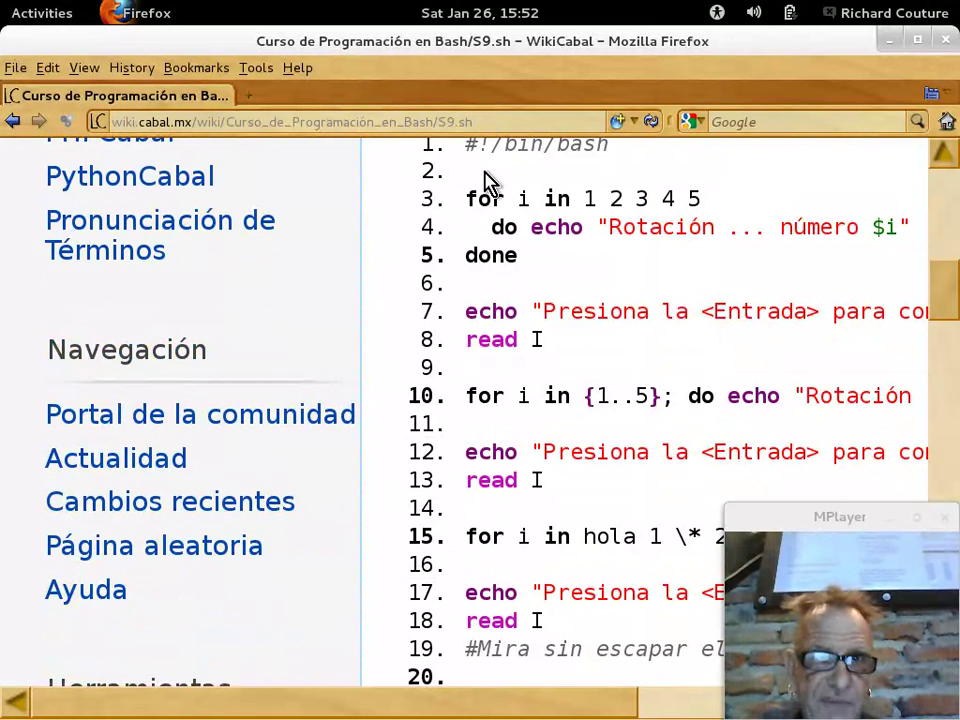
pyautogui.hscroll(5, 489, 184)
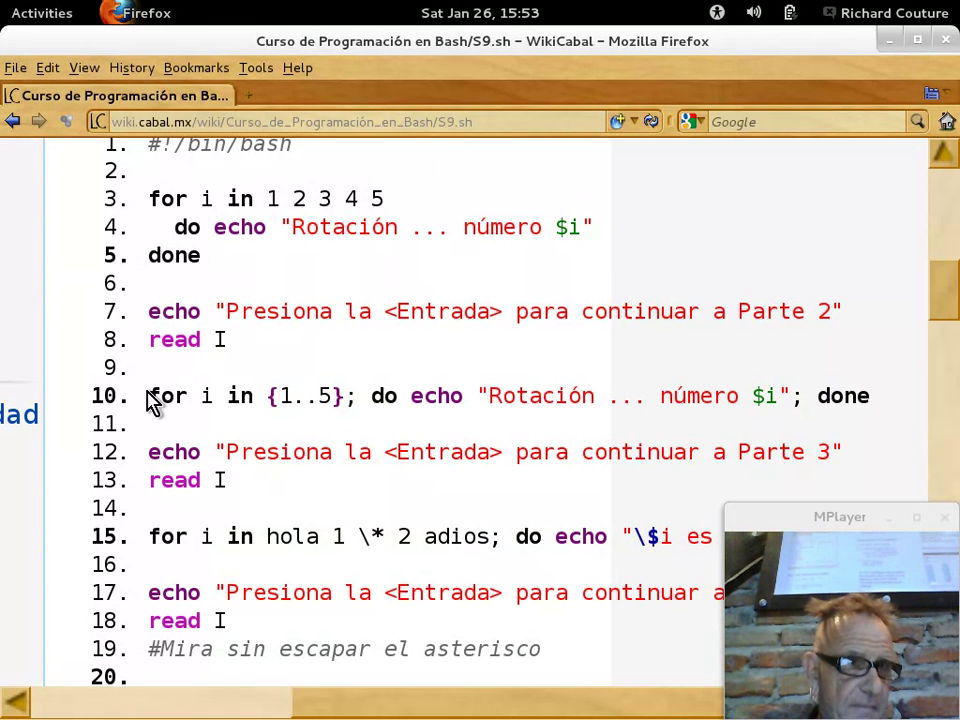
# Step: Select the one-line for i in {1..5} loop through the Parte 3 prompt in the listing
pyautogui.moveTo(152, 396)
pyautogui.mouseDown()
pyautogui.moveTo(199, 428)
pyautogui.moveTo(866, 444)
pyautogui.mouseUp()
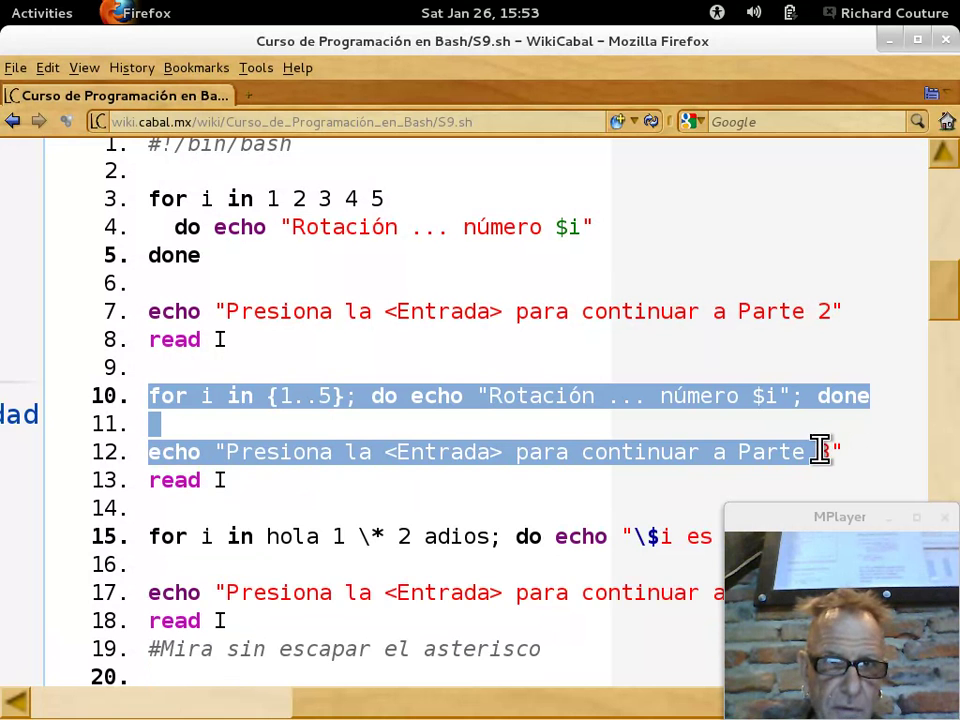
pyautogui.moveTo(824, 450); pyautogui.dragTo(838, 445)
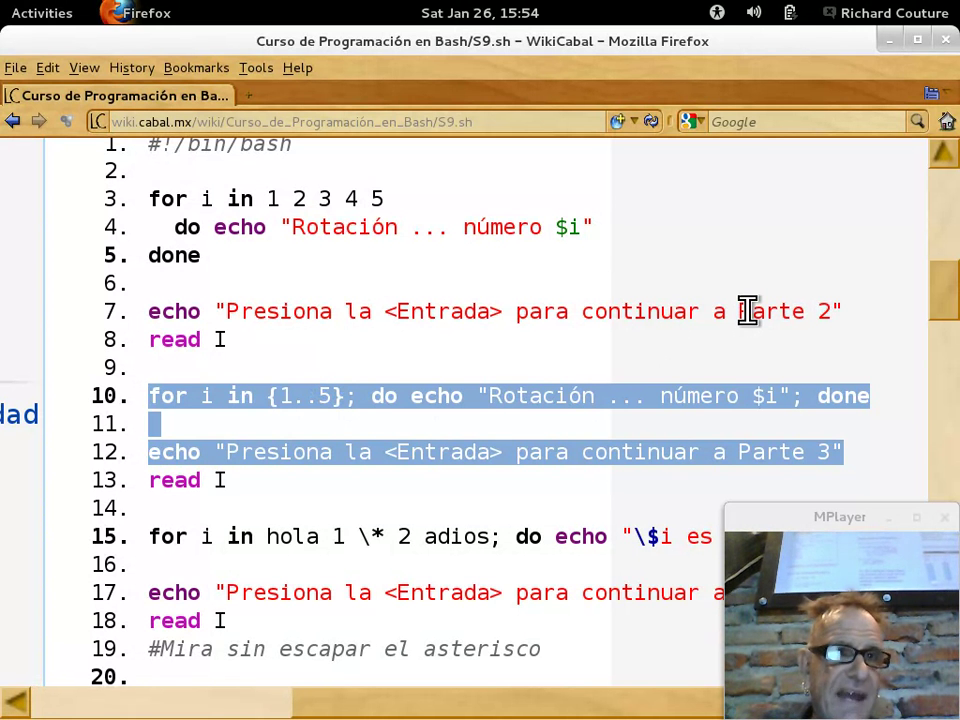
# Step: In Terminal, run bash S9.sh through both counting loops and stop it with Ctrl+C at Parte 3
pyautogui.hotkey('alt', 'Tab')
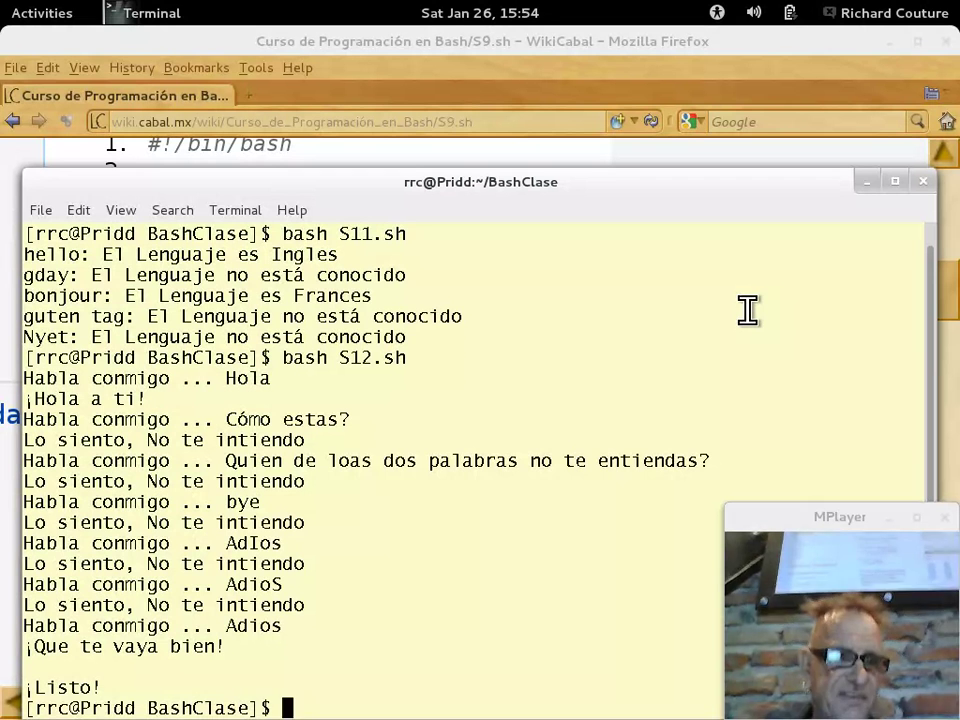
pyautogui.write('ba')
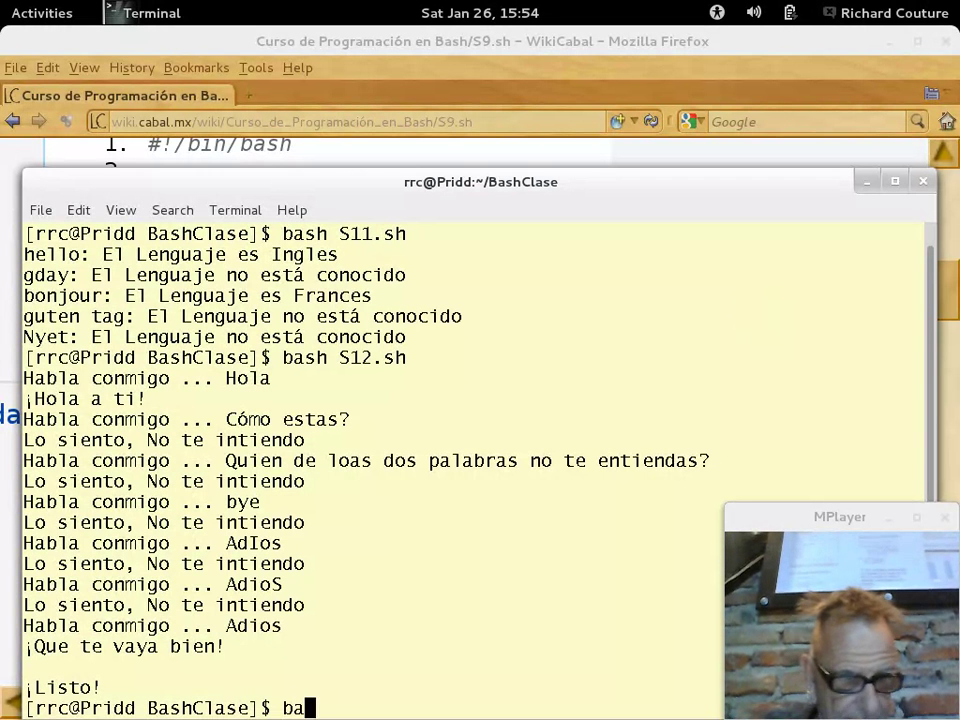
pyautogui.write('sh S9')
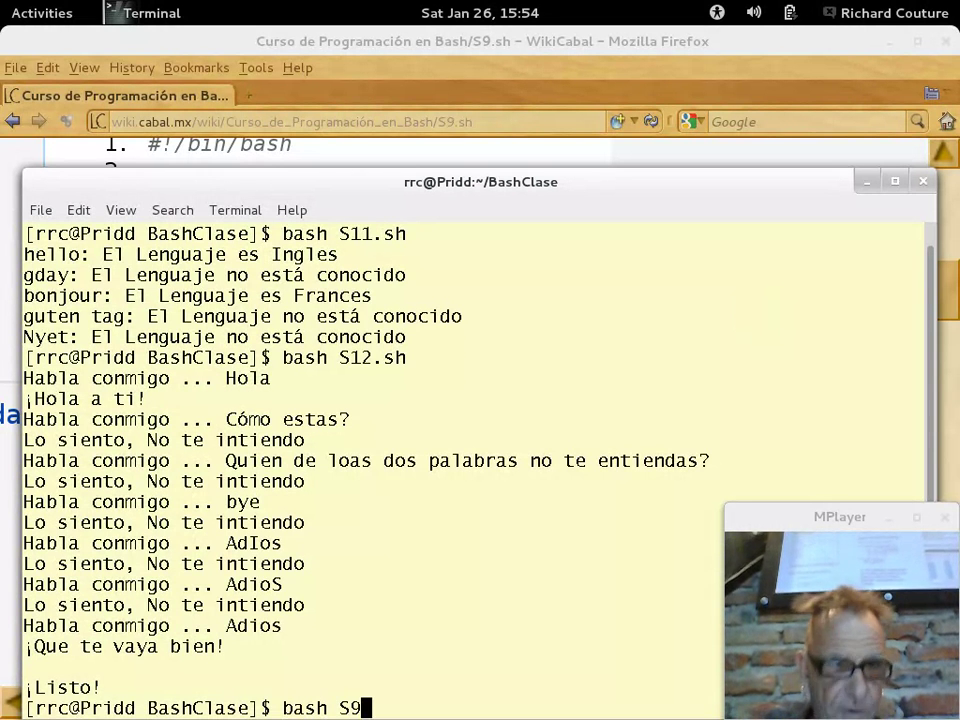
pyautogui.press('Tab')
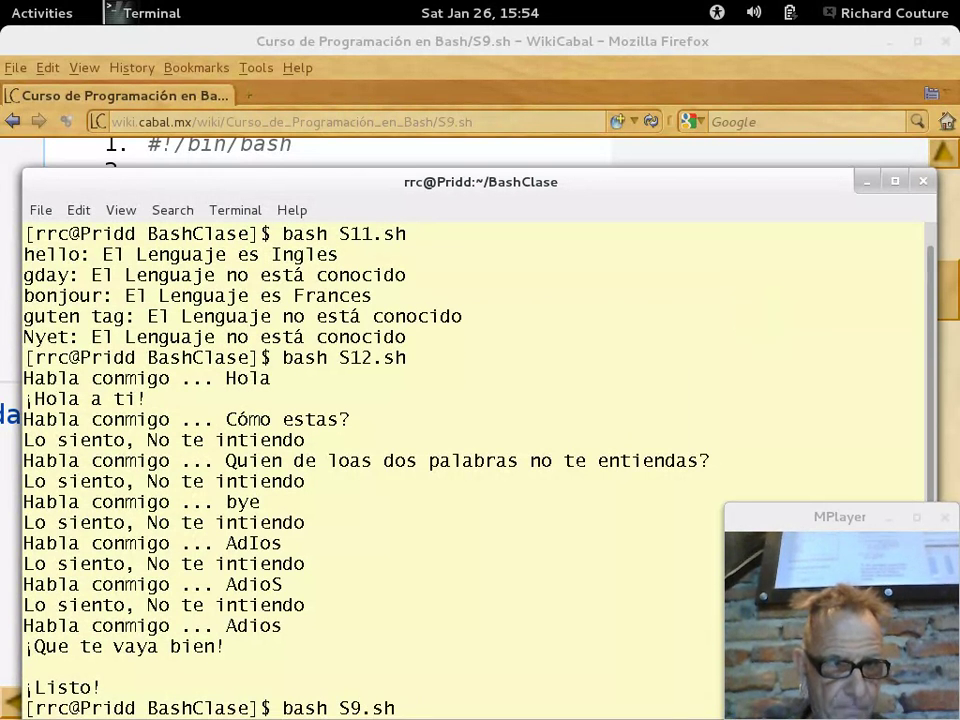
pyautogui.press('Return')
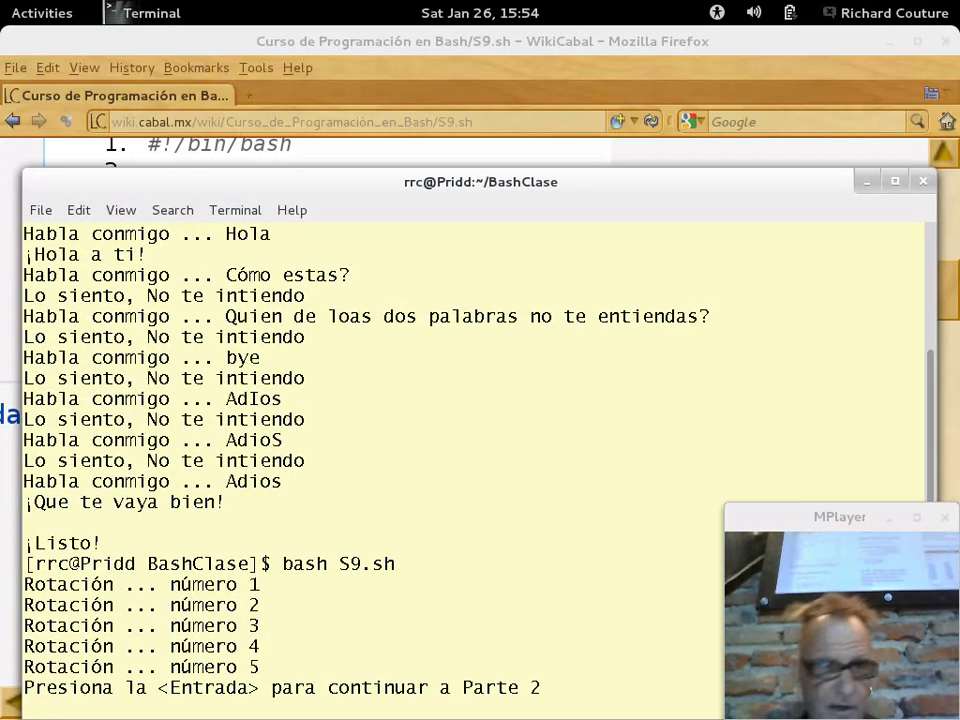
pyautogui.press('Return')
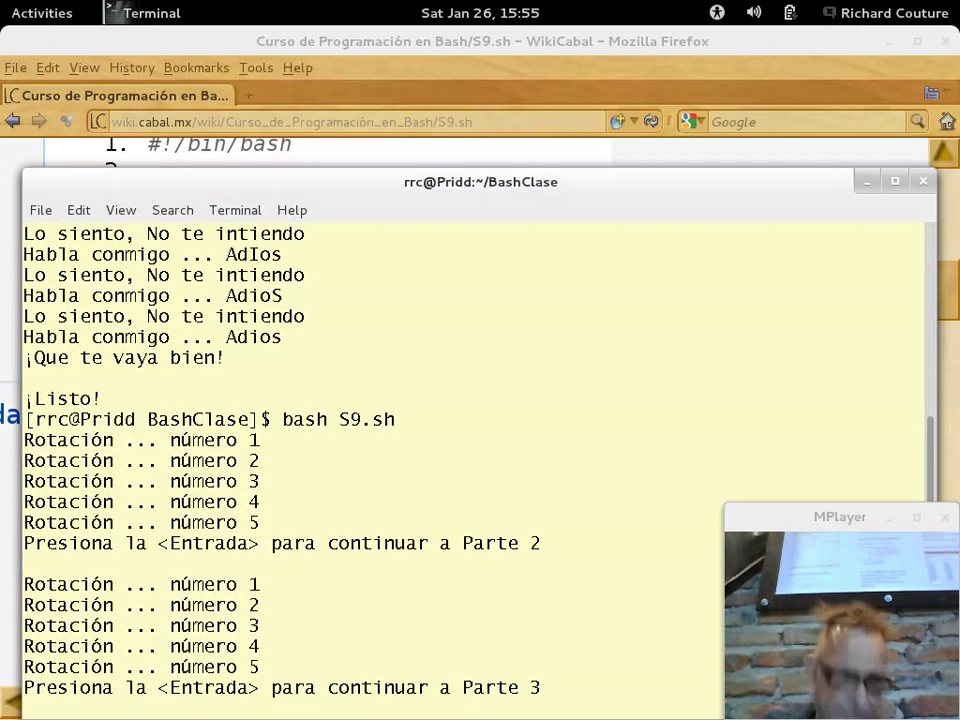
pyautogui.hotkey('ctrl', 'c')
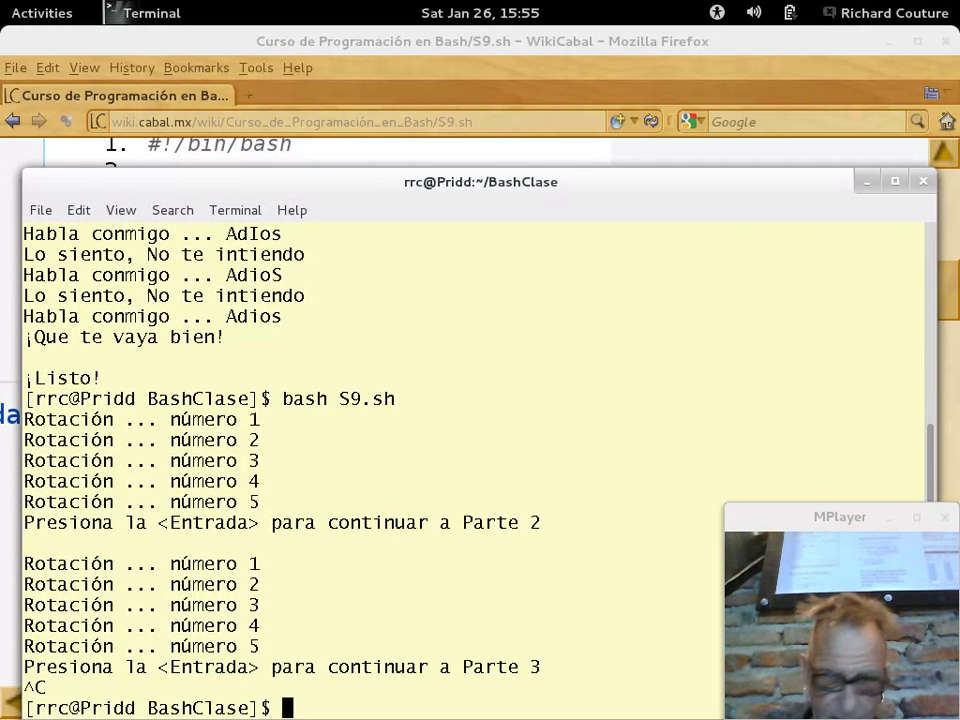
# Step: Back in Firefox, delete the 9 from the page address, leaving …/Bash/S.sh
pyautogui.hotkey('alt', 'Tab')
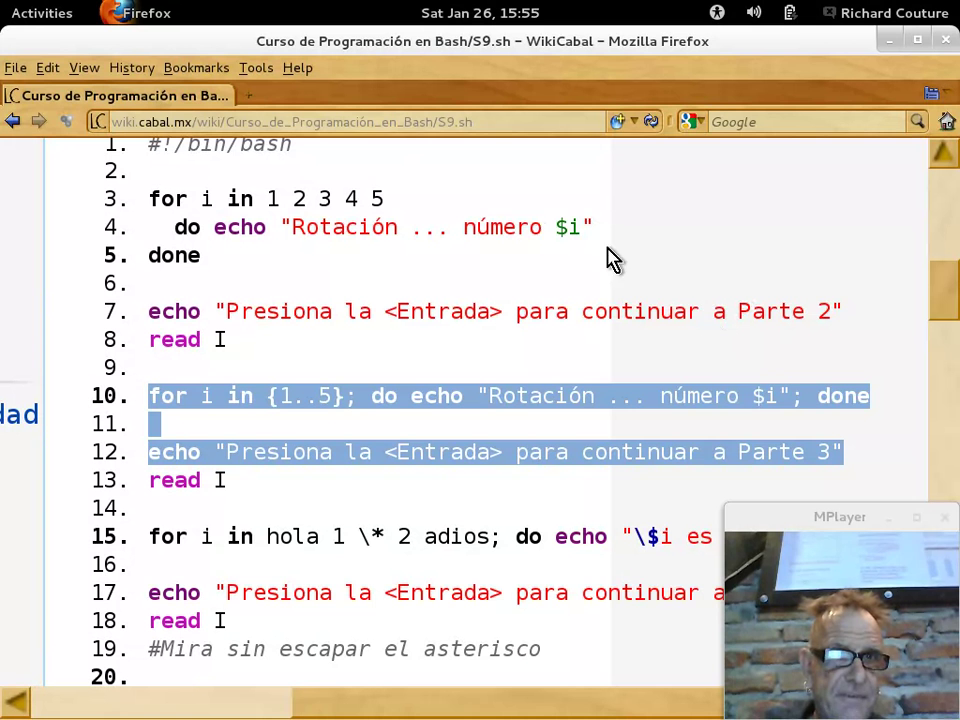
pyautogui.click(478, 120)
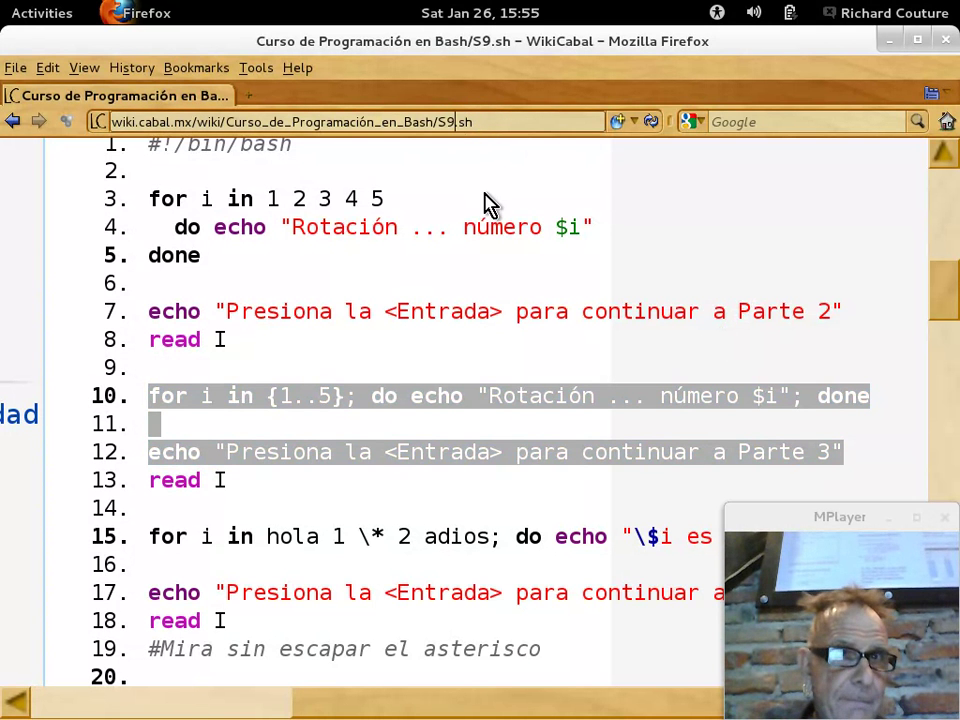
pyautogui.press('BackSpace')
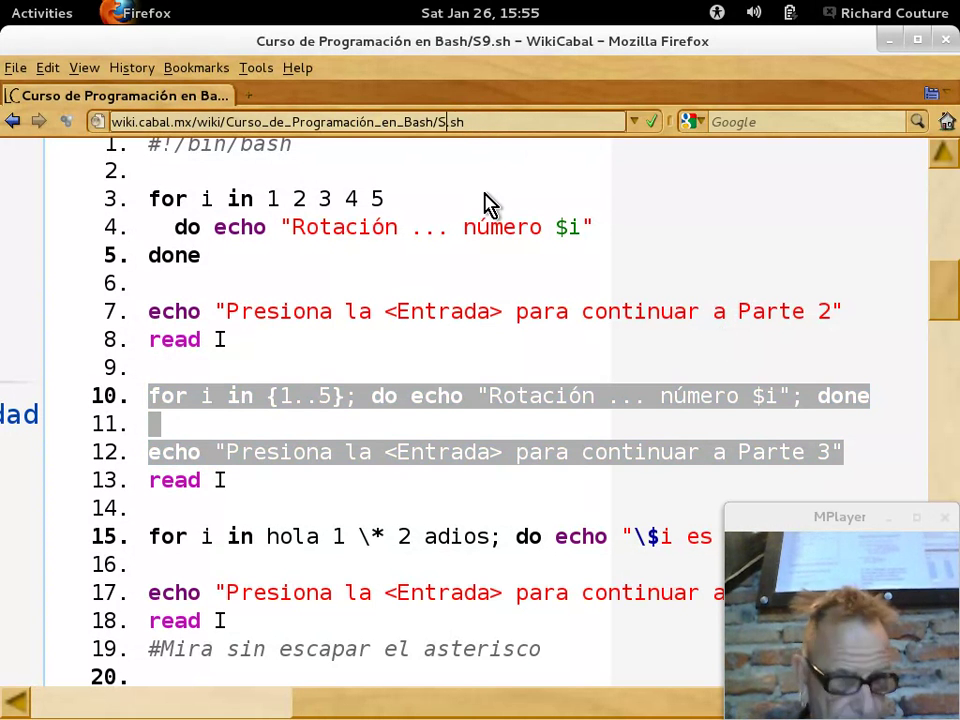
pyautogui.write('13')
# Step: Load the S13.sh course page and scroll its code listing into view
pyautogui.press('Return')
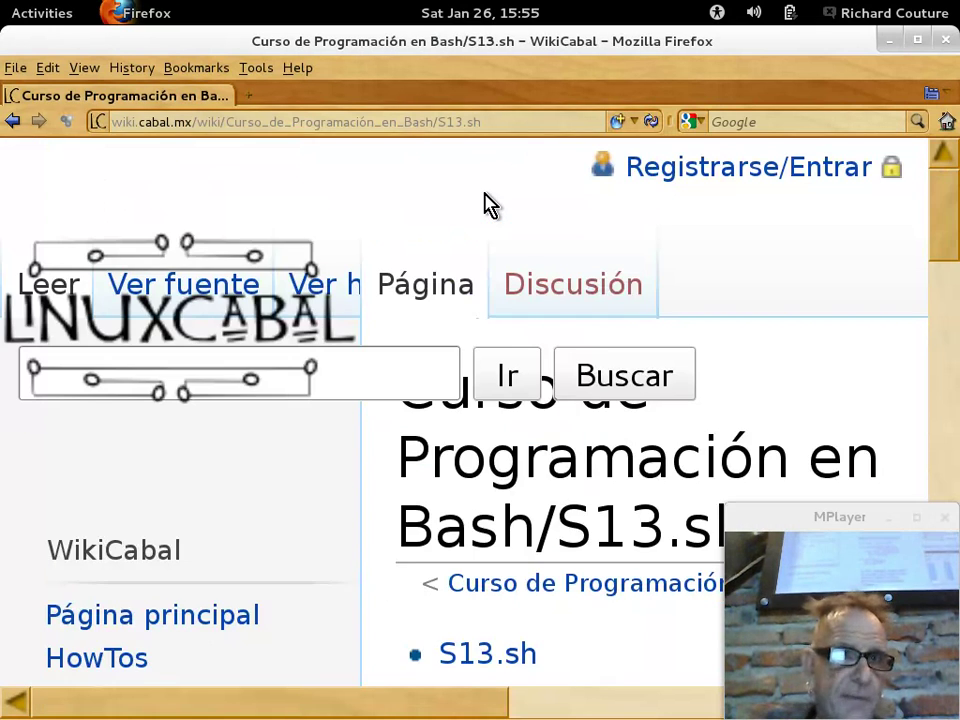
pyautogui.scroll(-5, 487, 204)
pyautogui.scroll(-10, 484, 190)
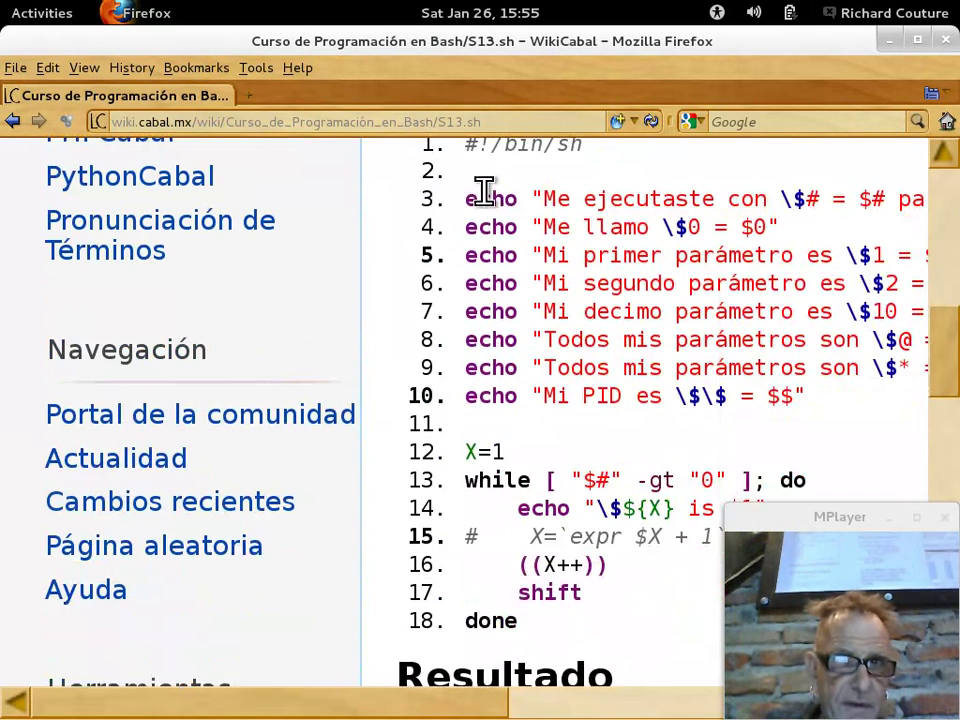
pyautogui.hscroll(2, 484, 190)
pyautogui.hscroll(3, 484, 190)
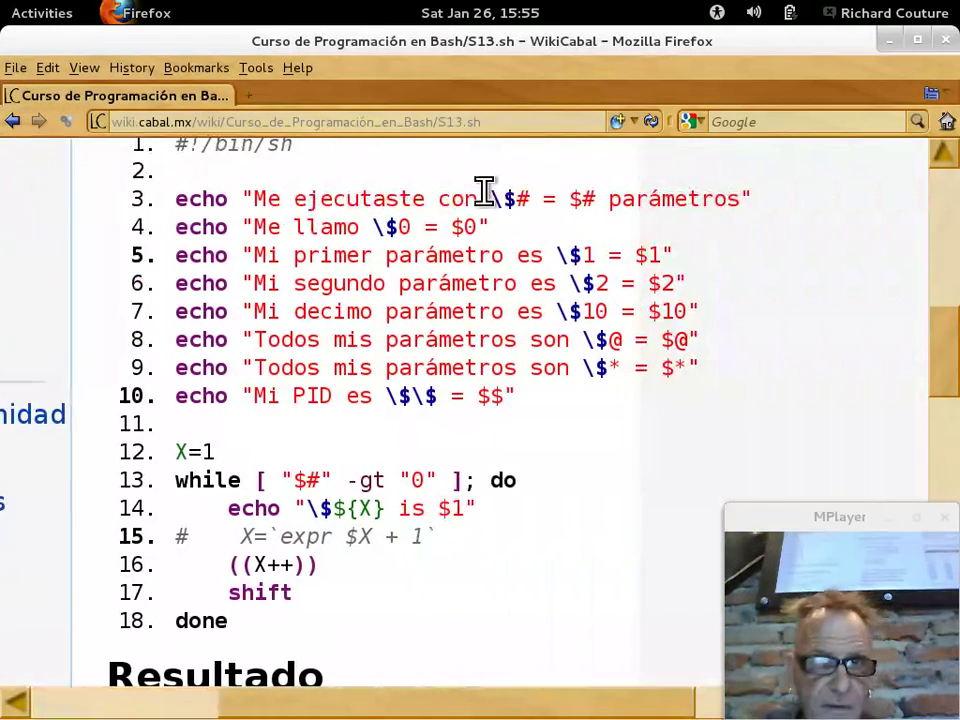
pyautogui.hscroll(3, 484, 190)
pyautogui.hscroll(1, 484, 190)
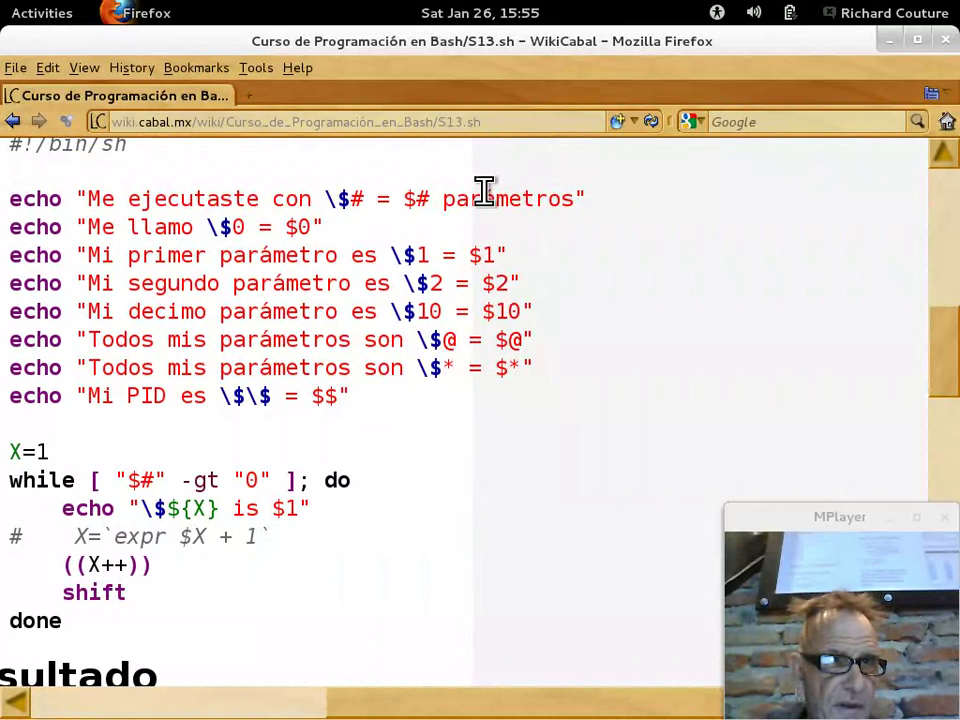
# Step: Highlight \$# in the first echo line, then the 10 in $10 on the décimo line
pyautogui.rightClick(484, 190)
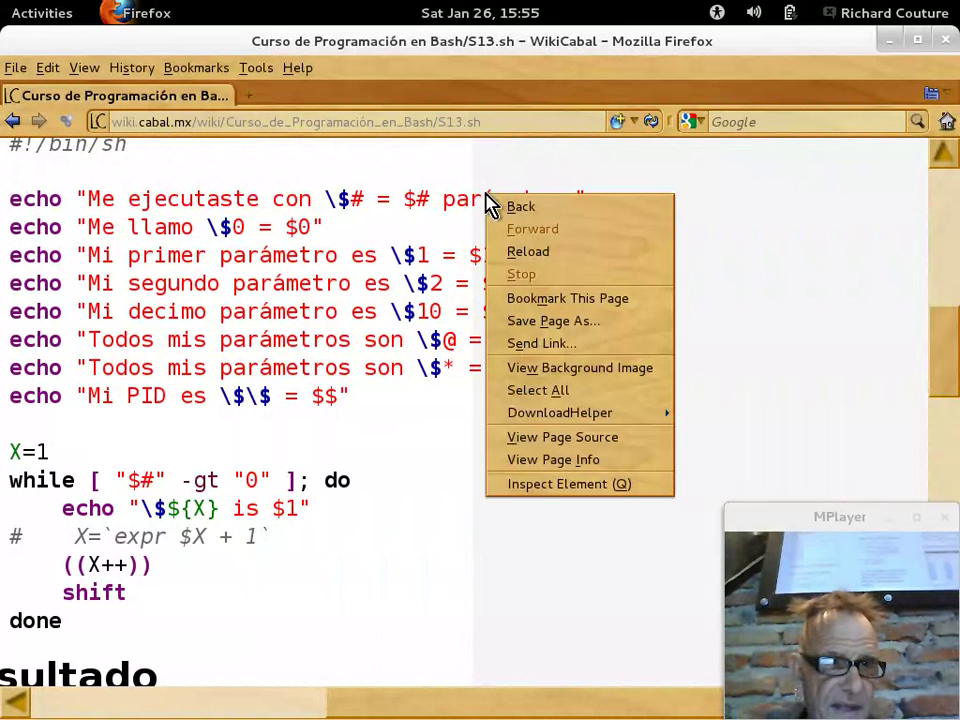
pyautogui.click(349, 196)
pyautogui.doubleClick(349, 198)
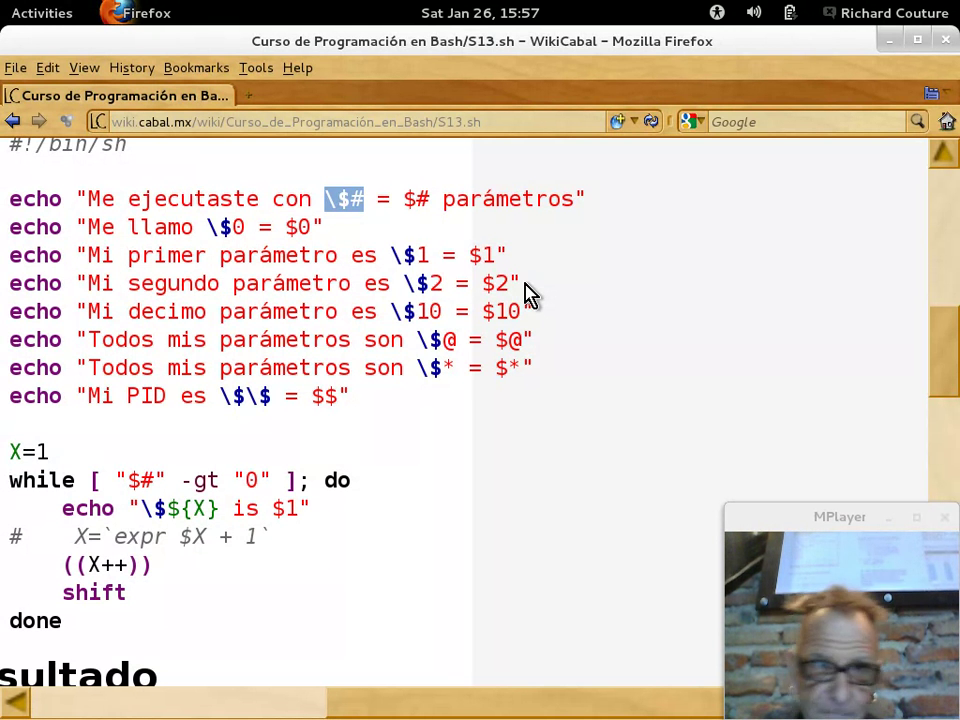
pyautogui.doubleClick(513, 309)
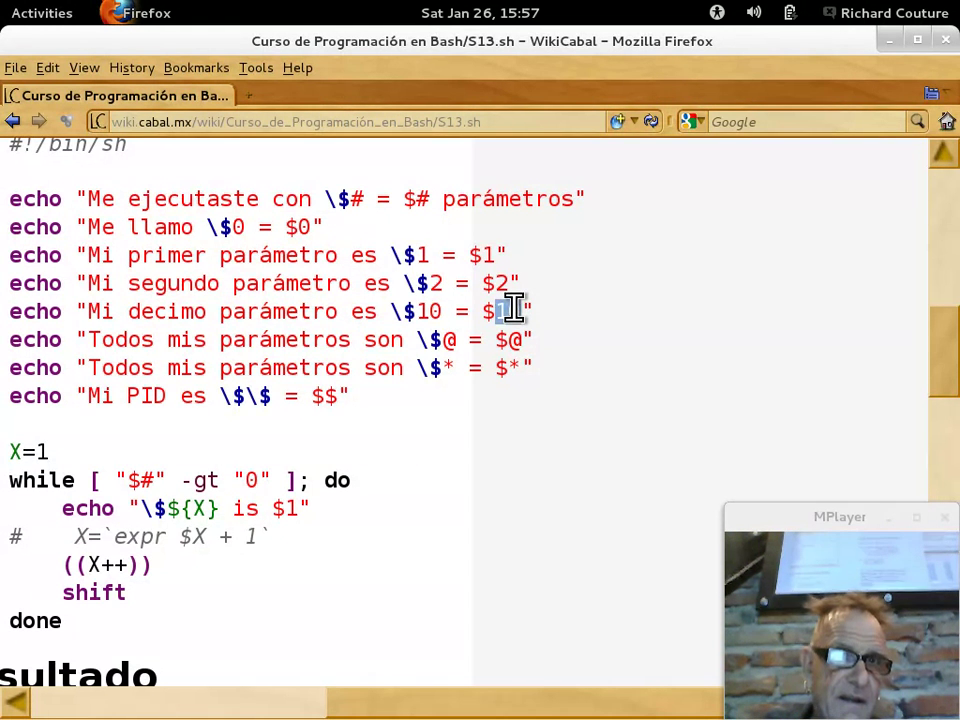
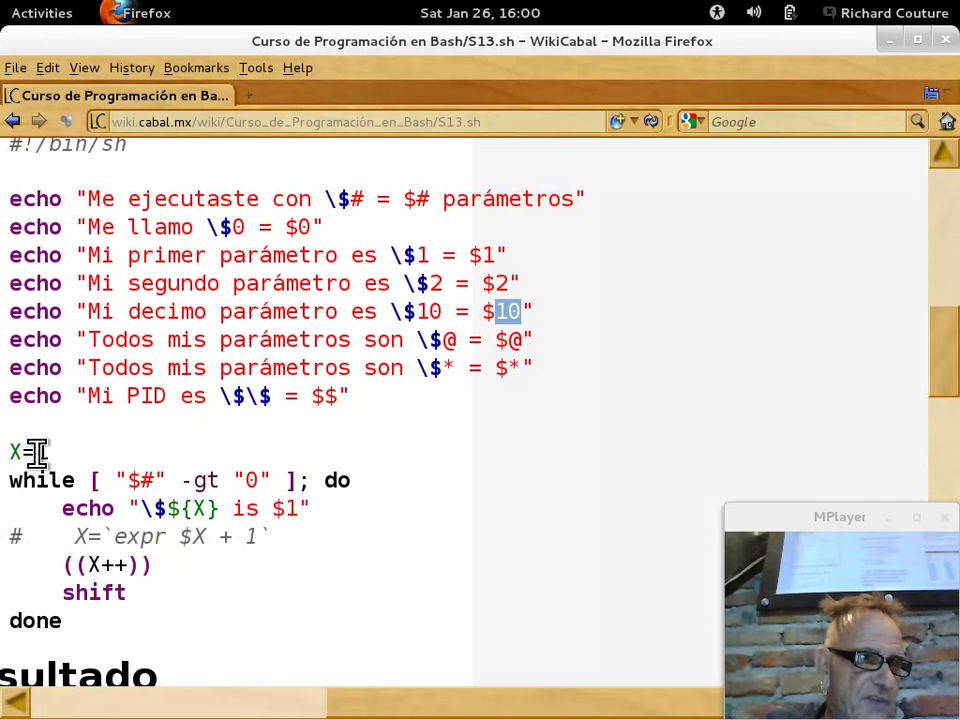
# Step: Highlight the ${X} expansion, the ((X++)) and commented expr increments, and shift in the wiki script
pyautogui.click(25, 451)
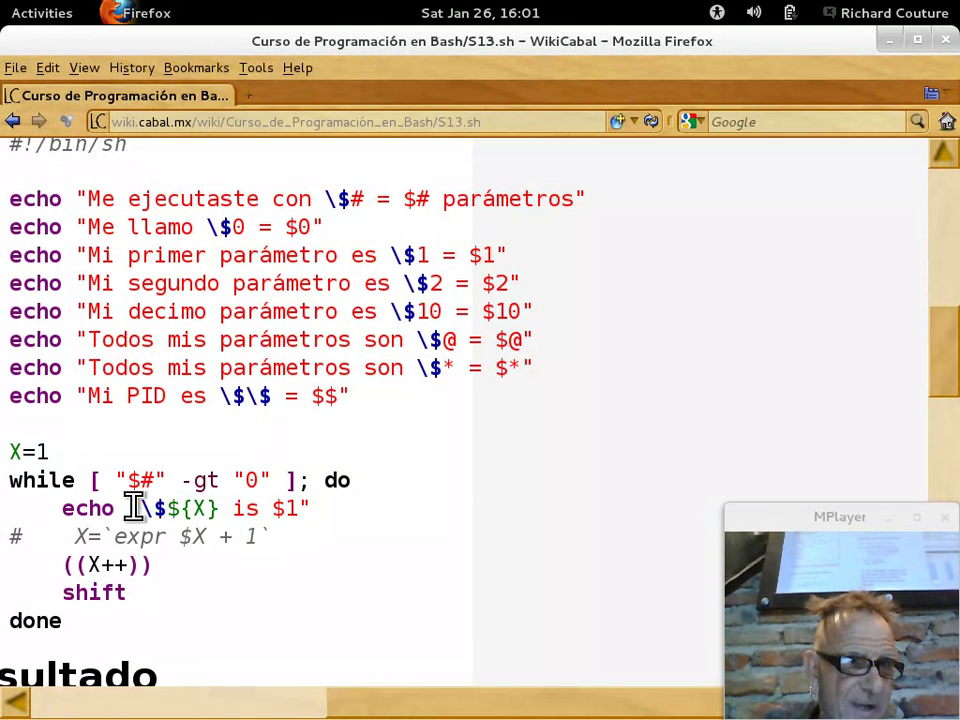
pyautogui.moveTo(129, 508)
pyautogui.mouseDown()
pyautogui.moveTo(220, 509)
pyautogui.moveTo(200, 510)
pyautogui.mouseUp()
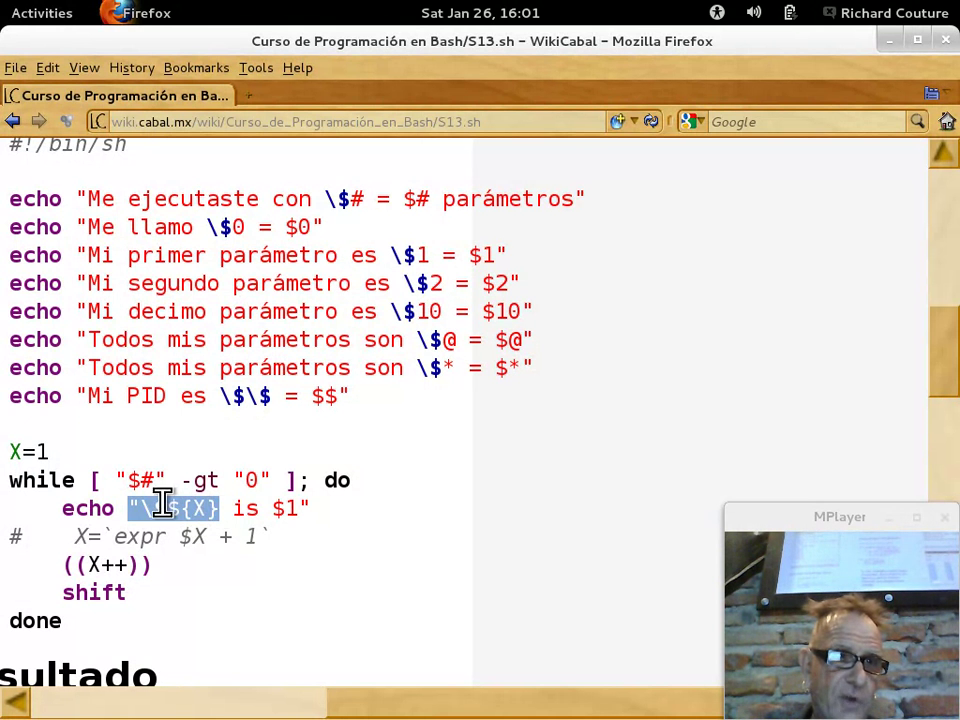
pyautogui.doubleClick(193, 508)
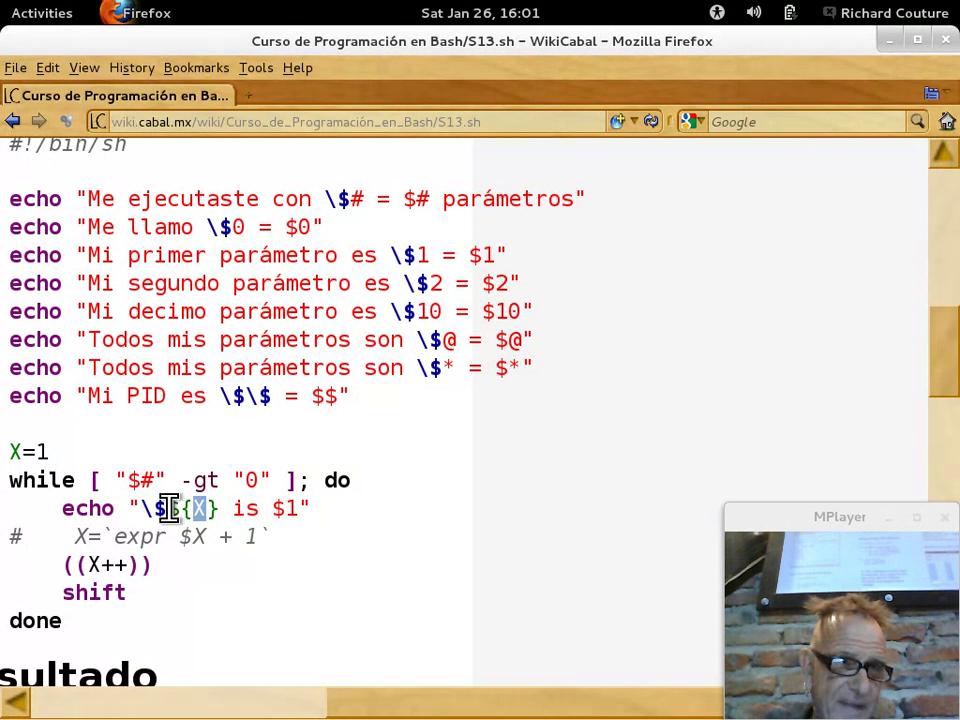
pyautogui.keyDown('shift'); pyautogui.click(184, 508); pyautogui.keyUp('shift')
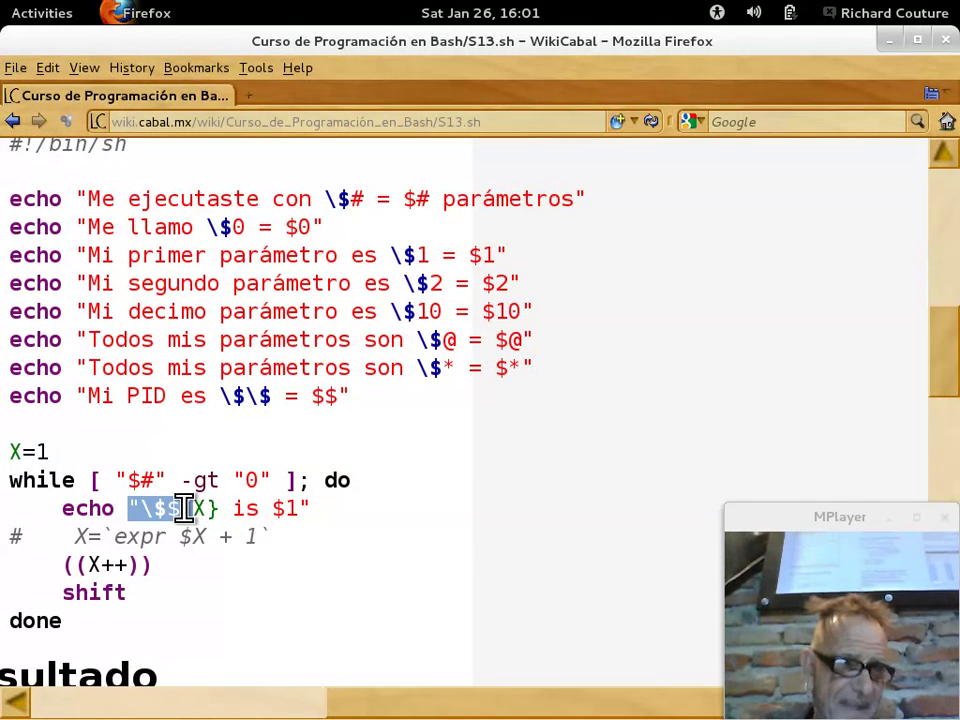
pyautogui.click(184, 508)
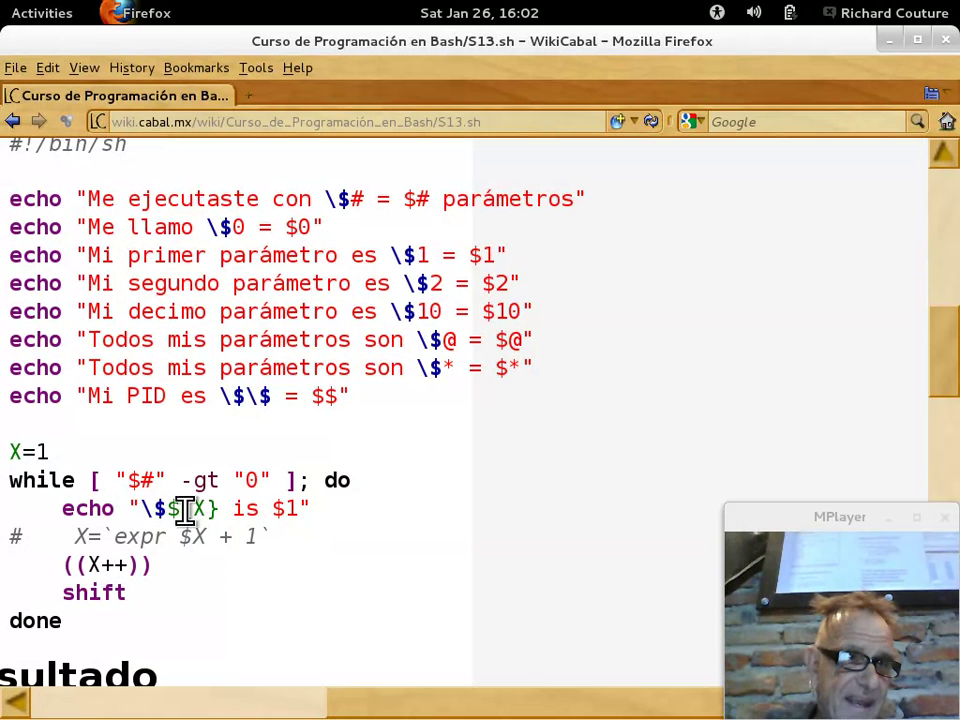
pyautogui.moveTo(168, 508); pyautogui.dragTo(221, 508)
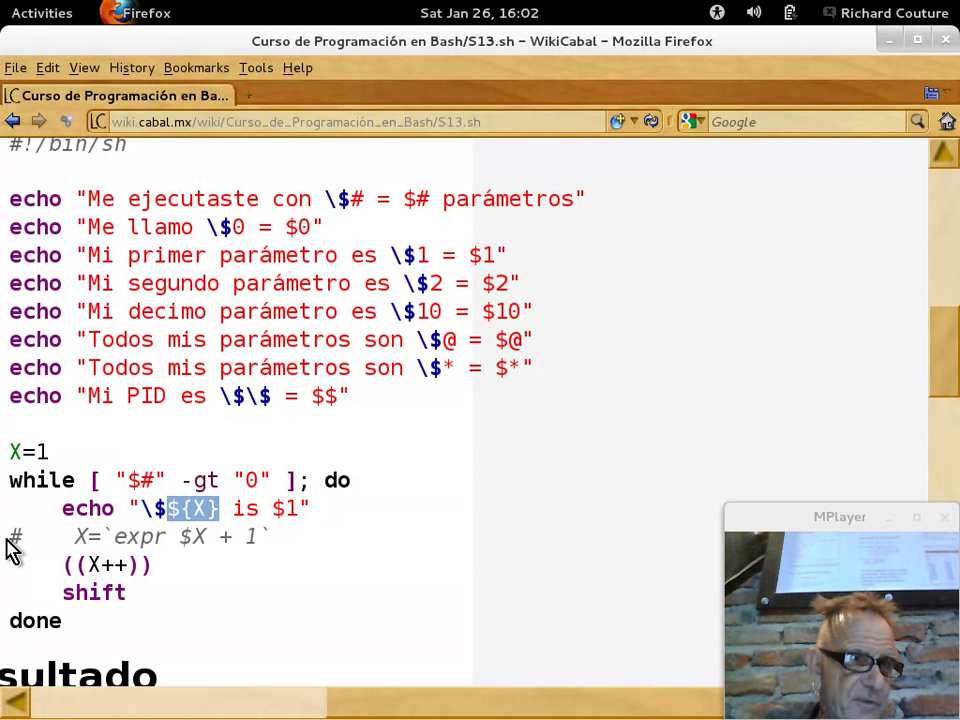
pyautogui.tripleClick(216, 568)
pyautogui.click(208, 530)
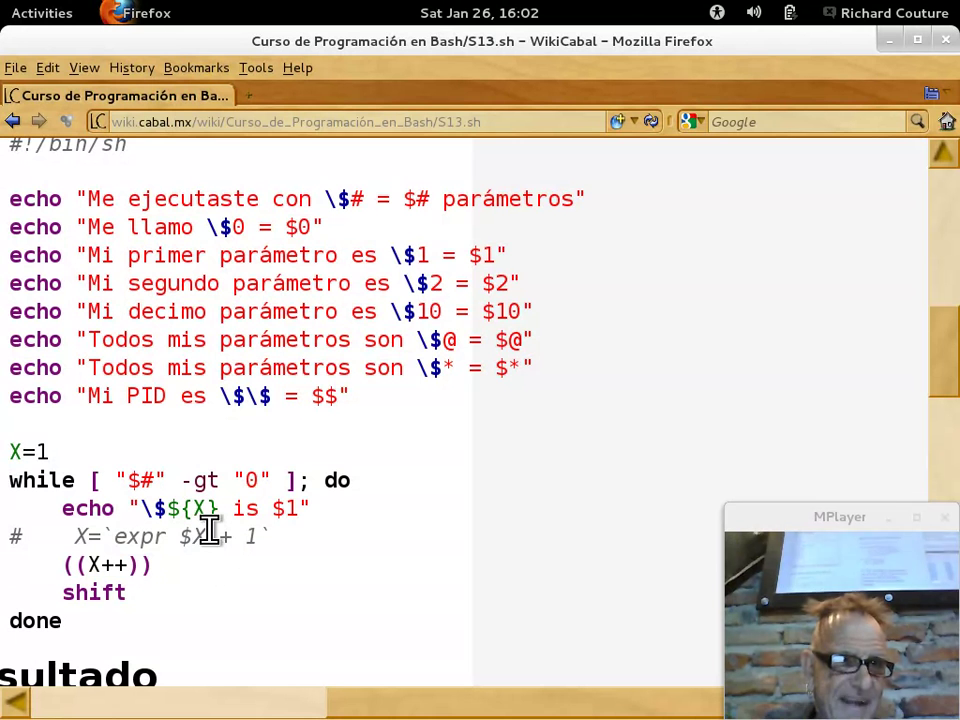
pyautogui.doubleClick(208, 530)
pyautogui.click(214, 562)
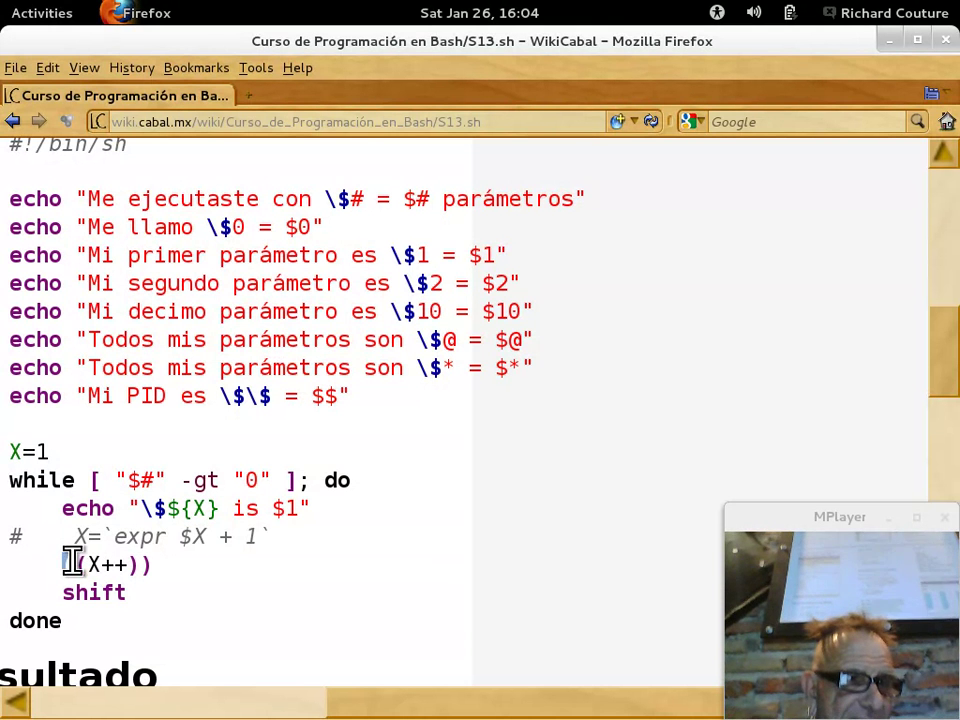
pyautogui.moveTo(62, 565)
pyautogui.mouseDown()
pyautogui.moveTo(120, 562)
pyautogui.moveTo(160, 580)
pyautogui.mouseUp()
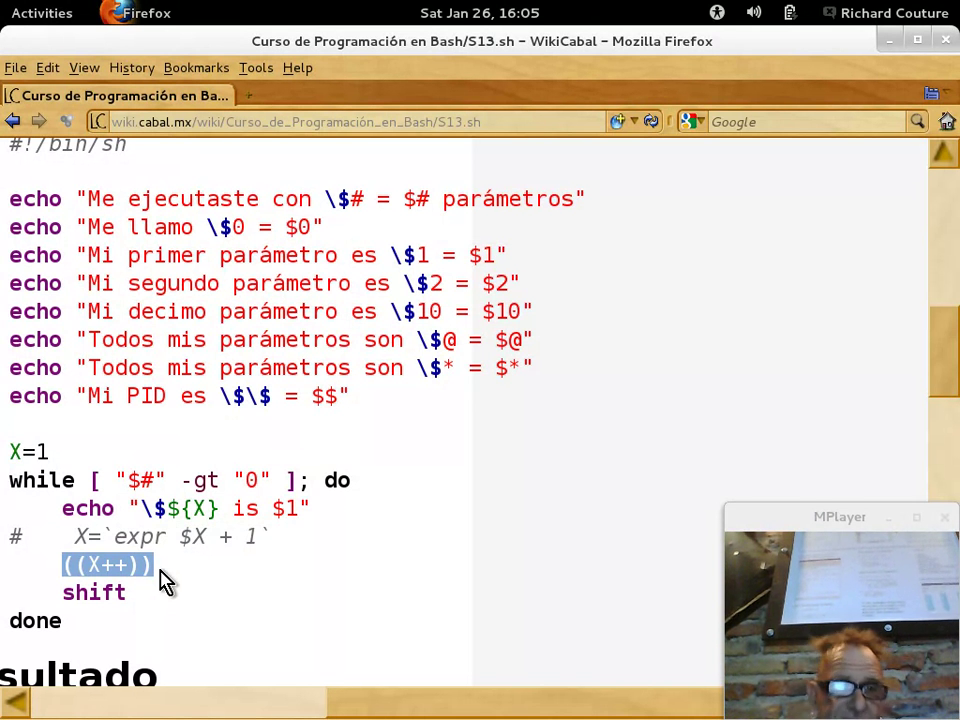
pyautogui.doubleClick(163, 536)
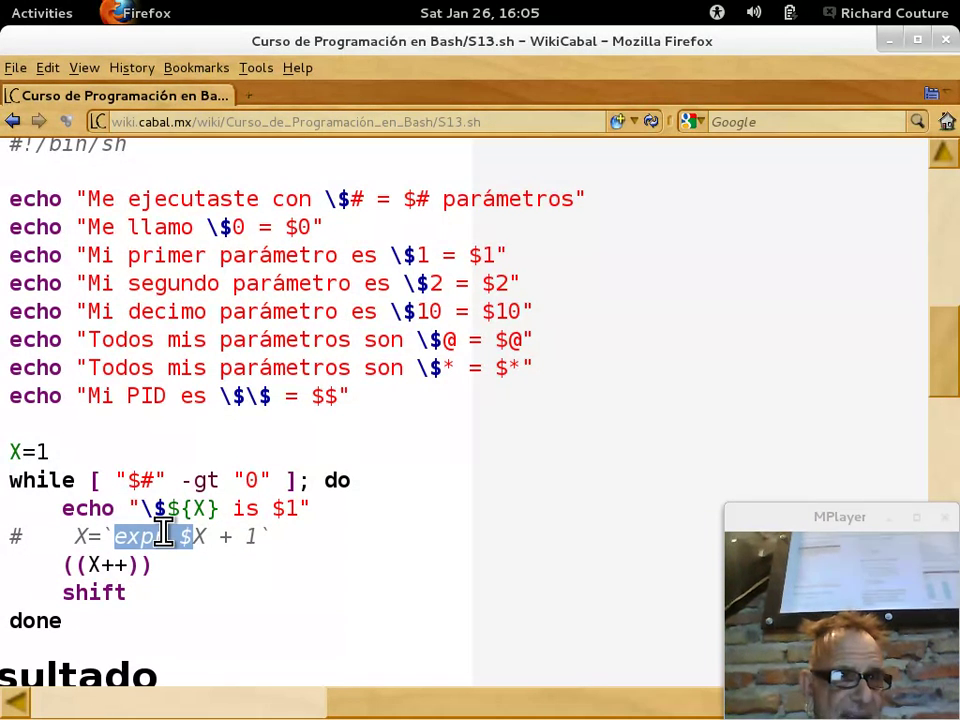
pyautogui.doubleClick(148, 562)
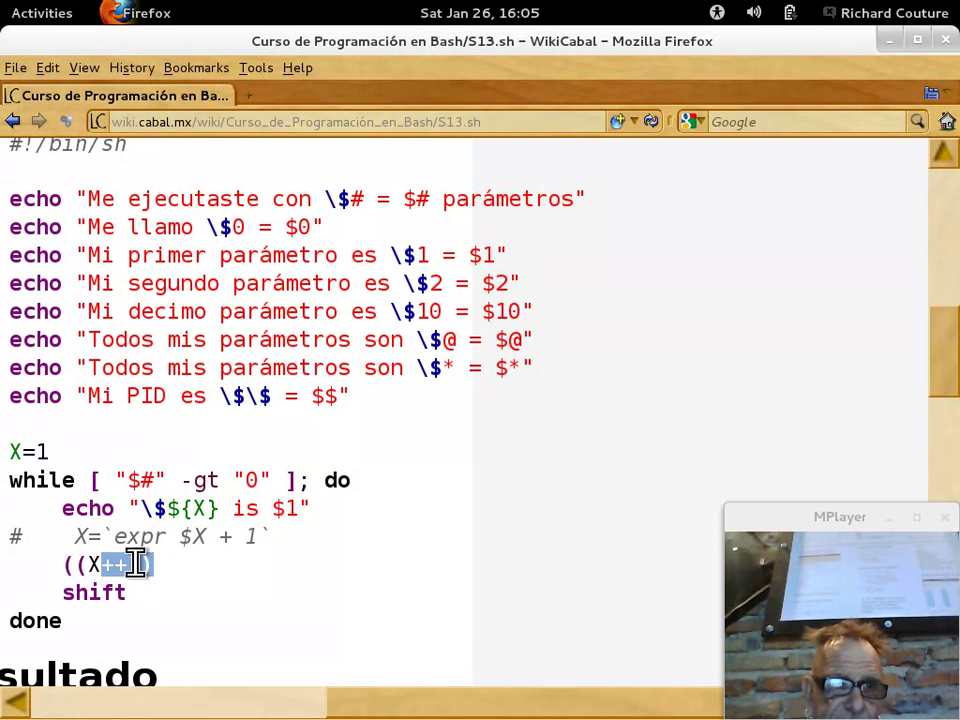
pyautogui.doubleClick(122, 594)
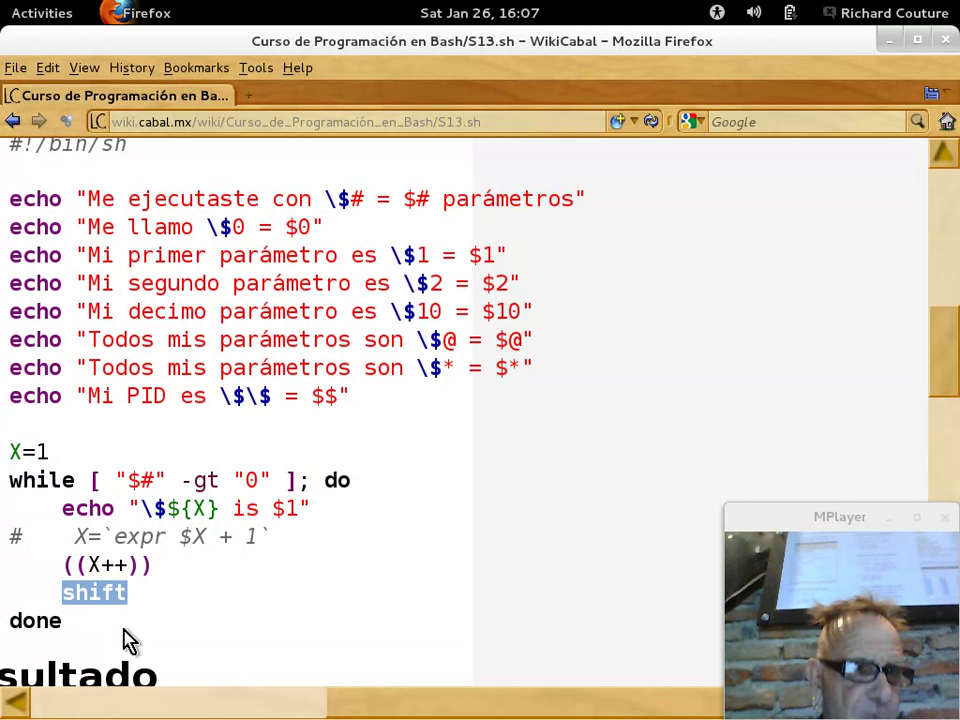
# Step: Point out "$#" in the while test, shift, the X increment, and $1 in the loop's echo line
pyautogui.doubleClick(143, 480)
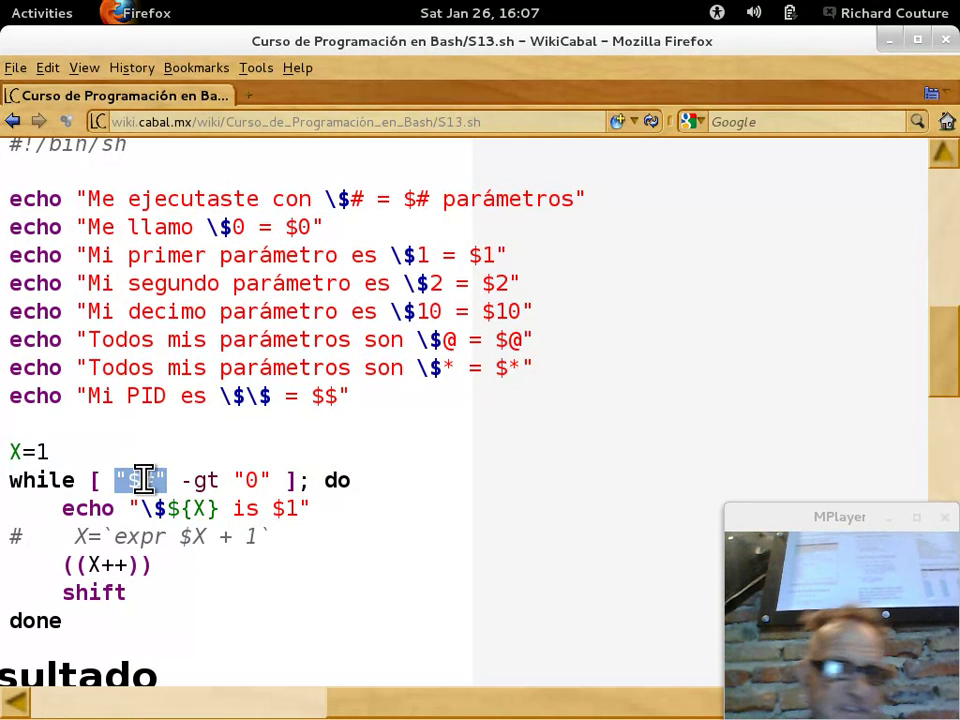
pyautogui.click(146, 479)
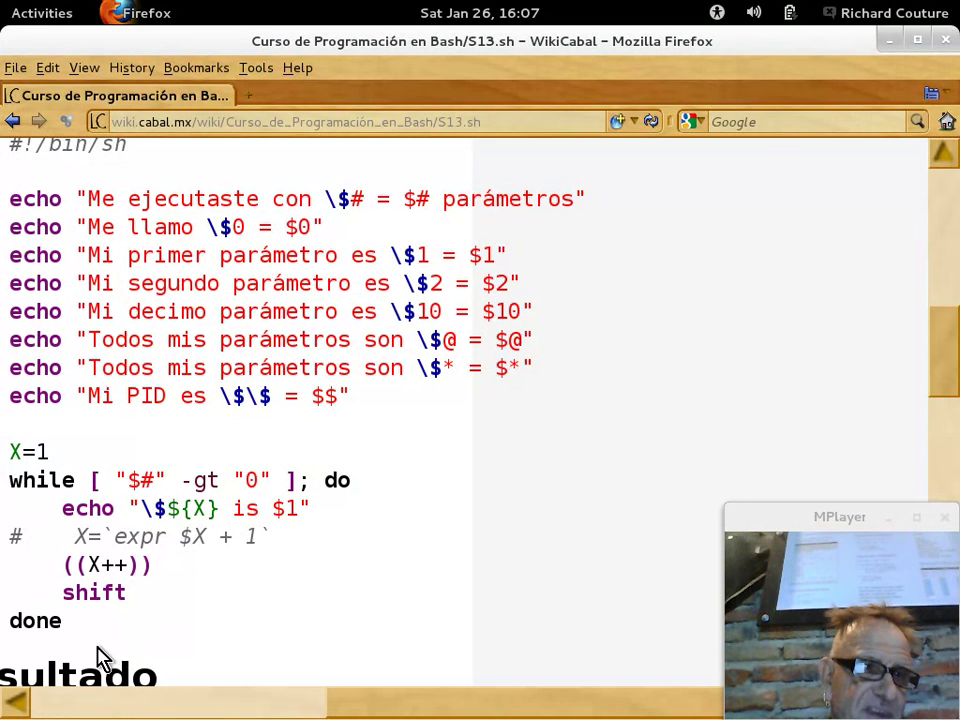
pyautogui.doubleClick(100, 594)
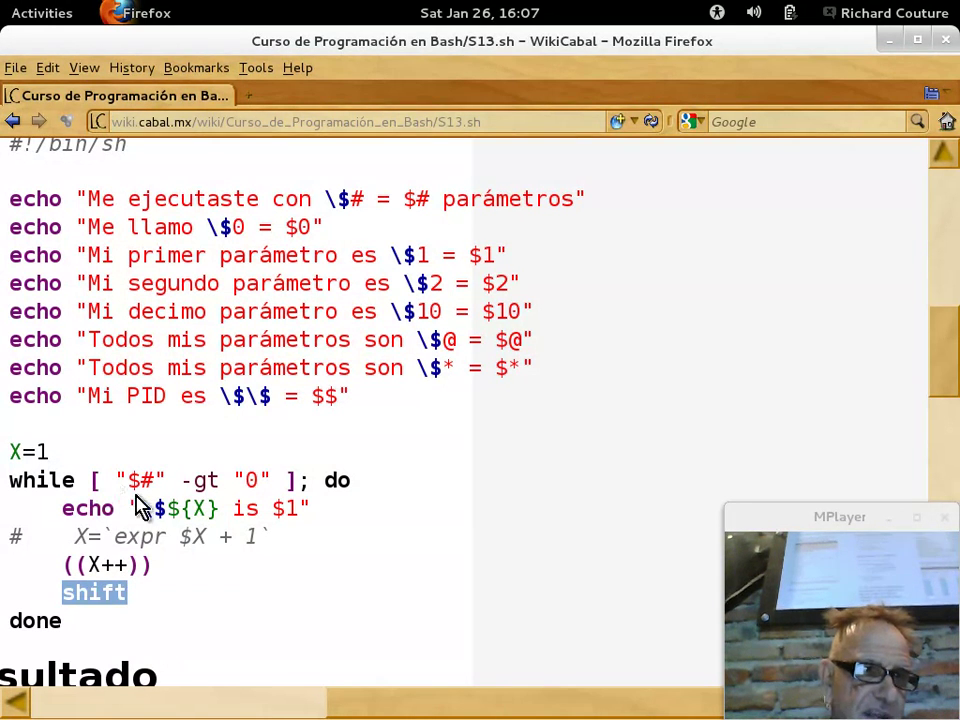
pyautogui.click(148, 481)
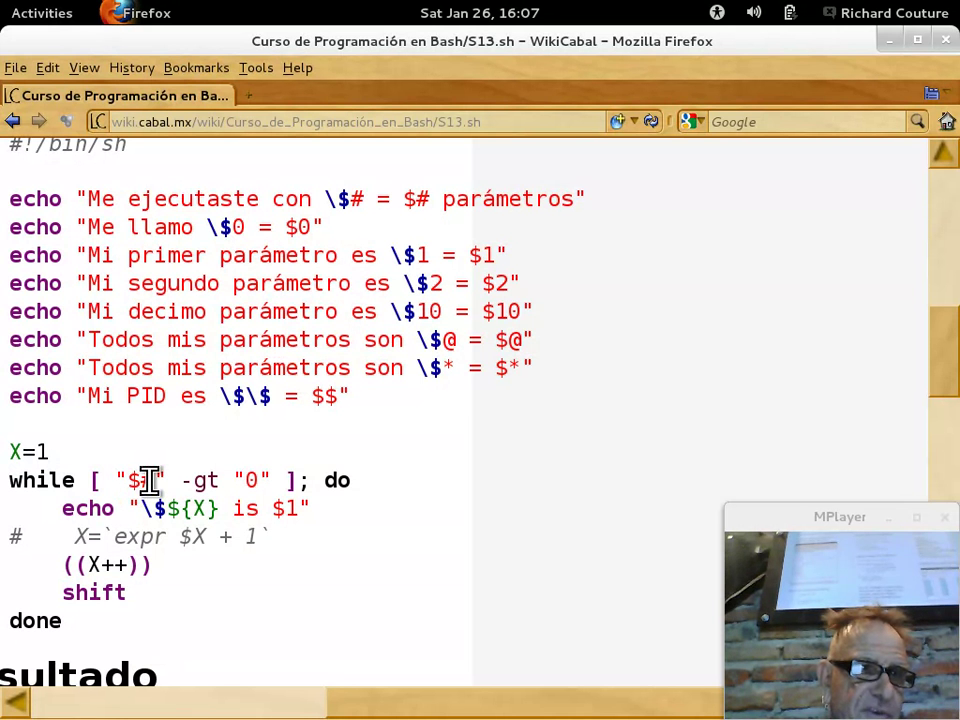
pyautogui.doubleClick(148, 481)
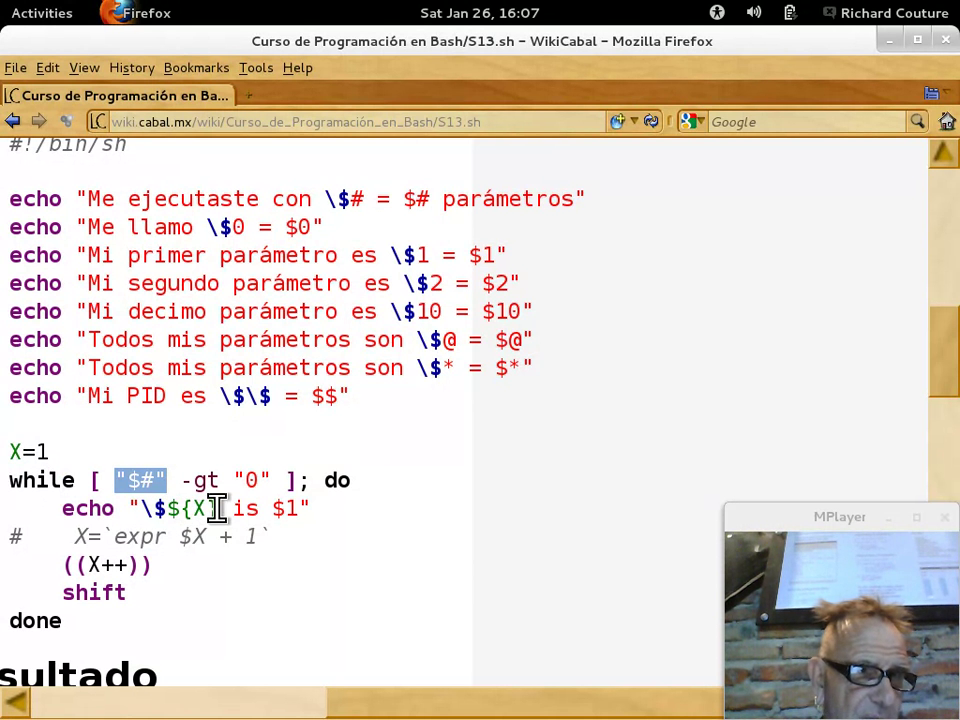
pyautogui.click(203, 508)
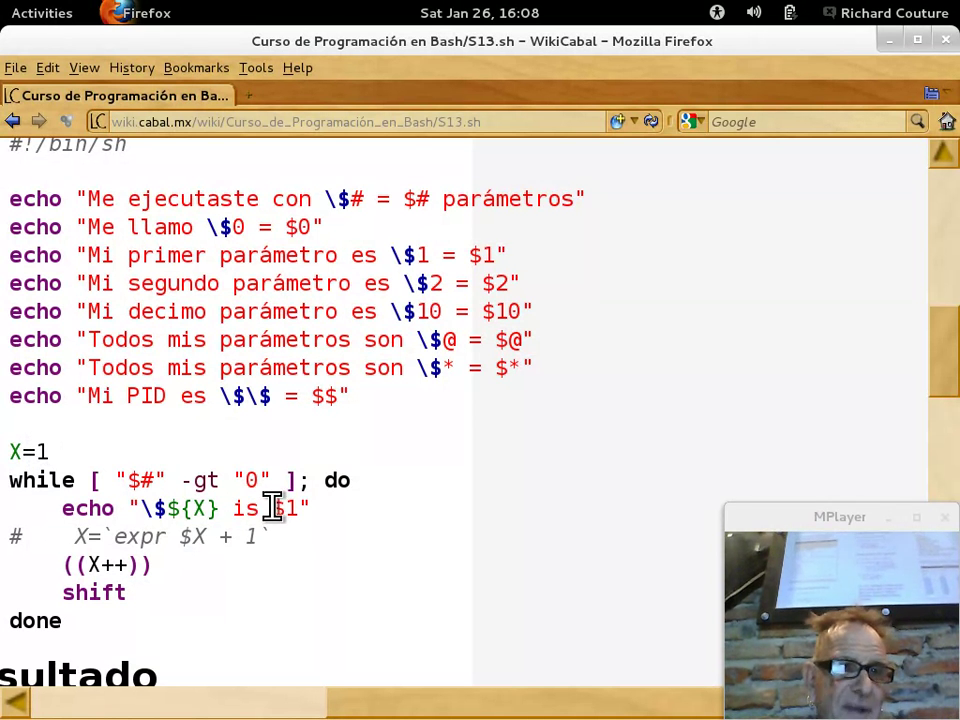
pyautogui.moveTo(272, 508); pyautogui.dragTo(301, 509)
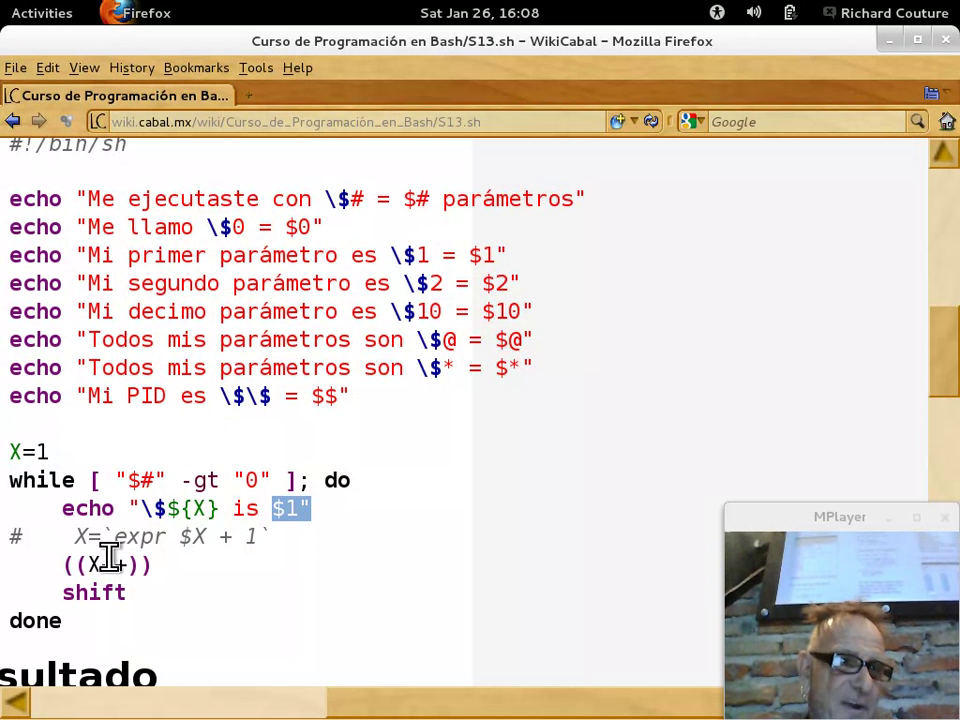
pyautogui.doubleClick(110, 563)
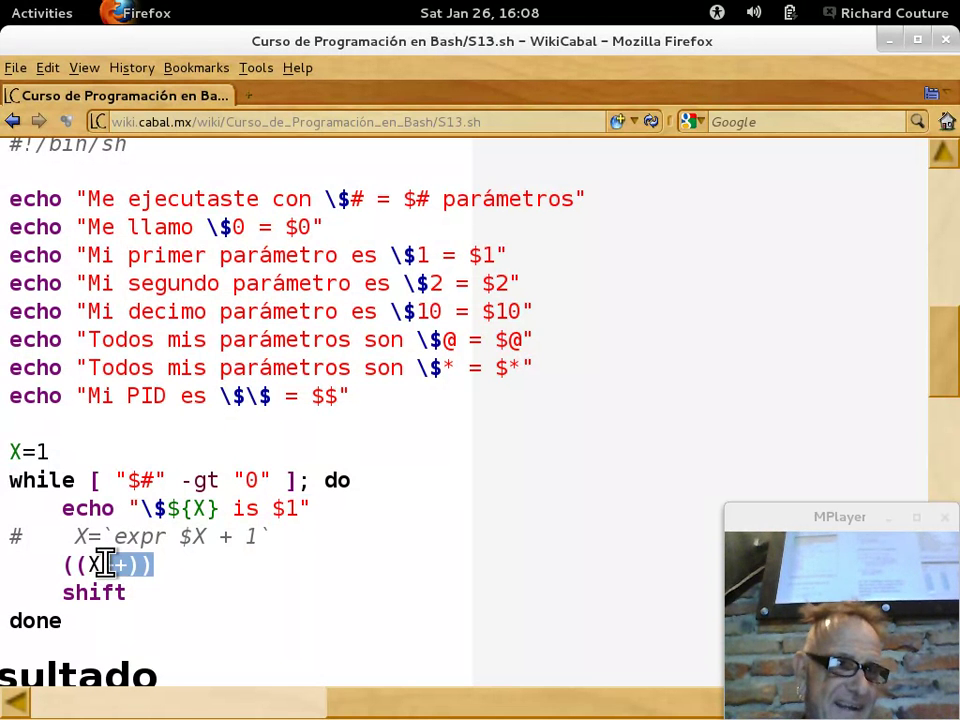
pyautogui.doubleClick(277, 507)
pyautogui.tripleClick(275, 507)
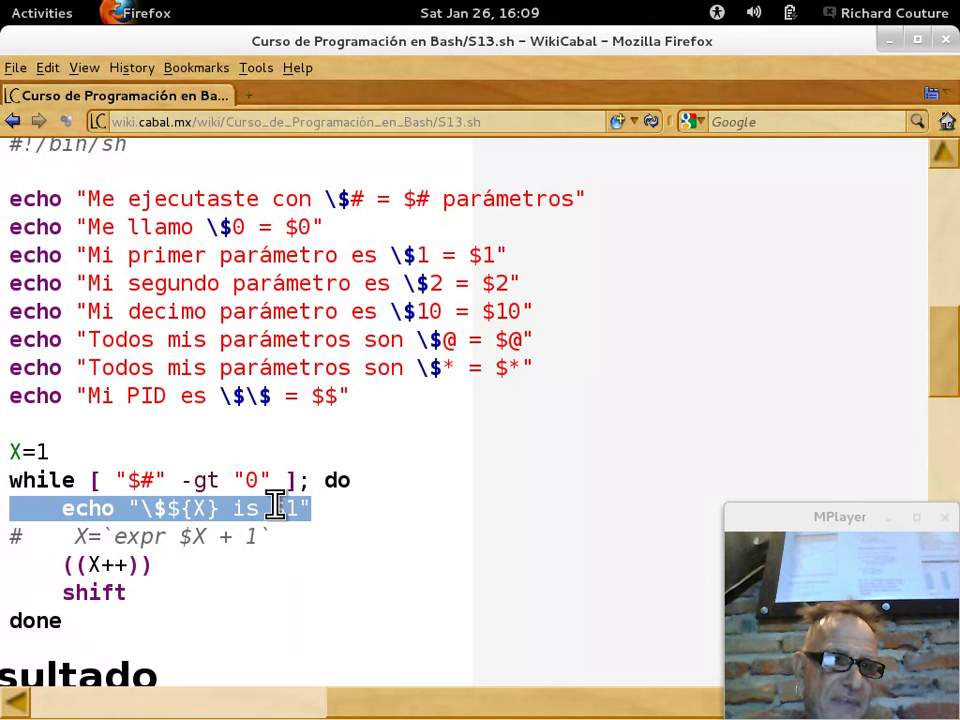
pyautogui.click(275, 507)
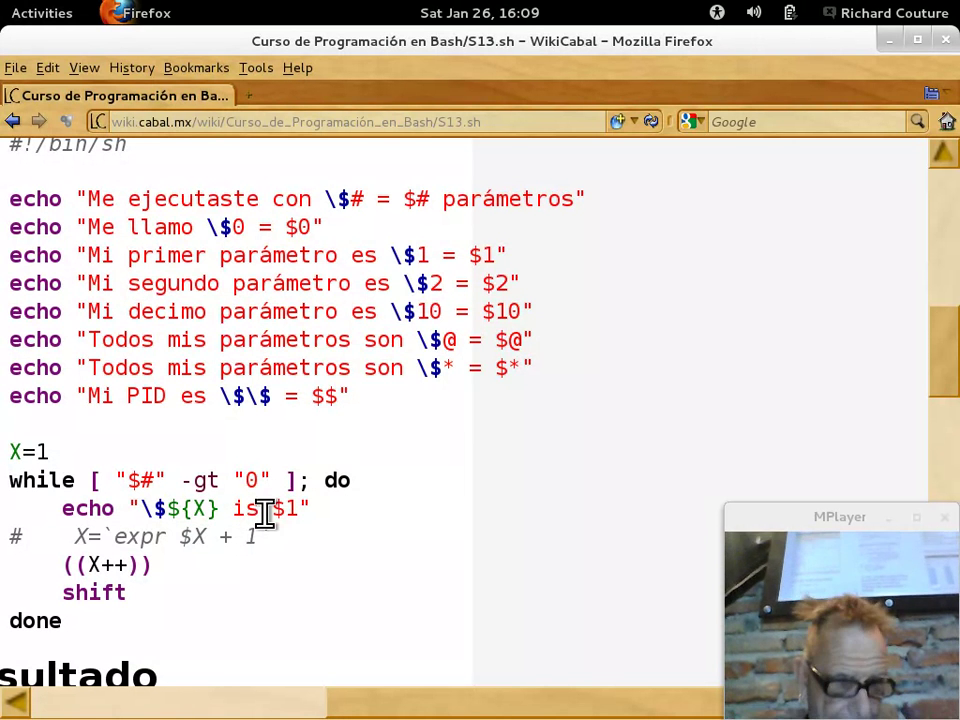
# Step: Back in the terminal, type bash S13.sh 1 2 tres using Tab completion
pyautogui.hotkey('alt', 'Tab')
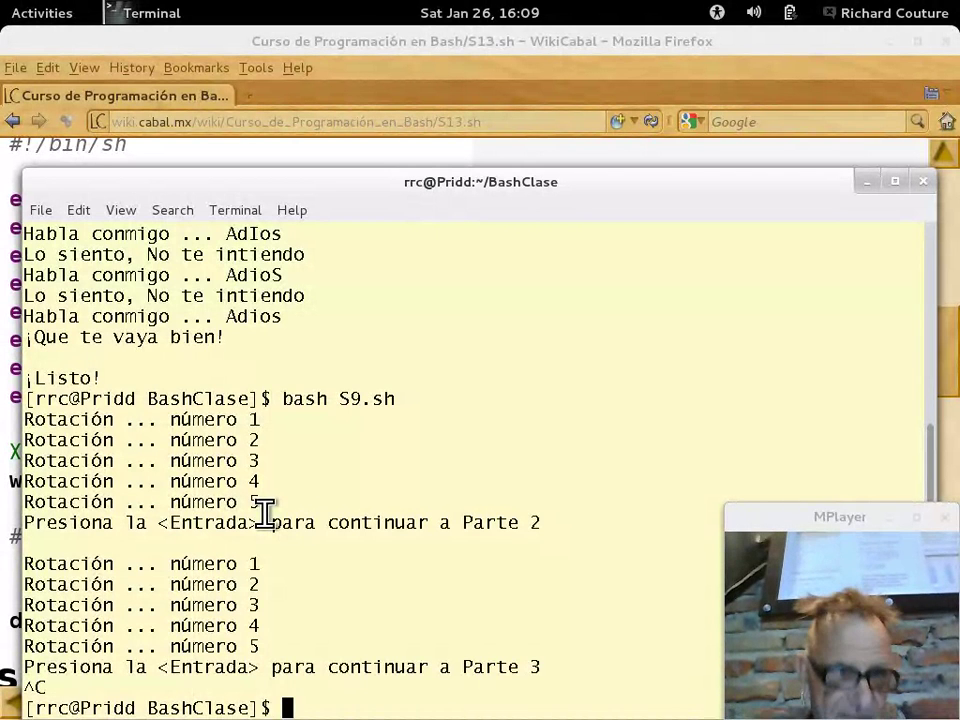
pyautogui.write('bash S13')
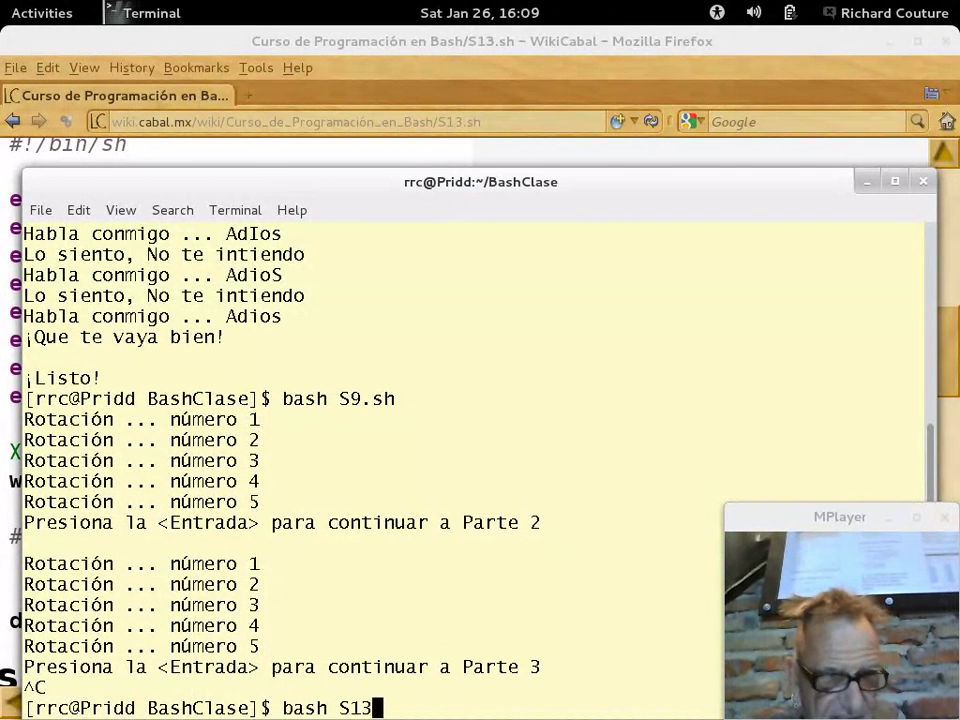
pyautogui.press('Tab')
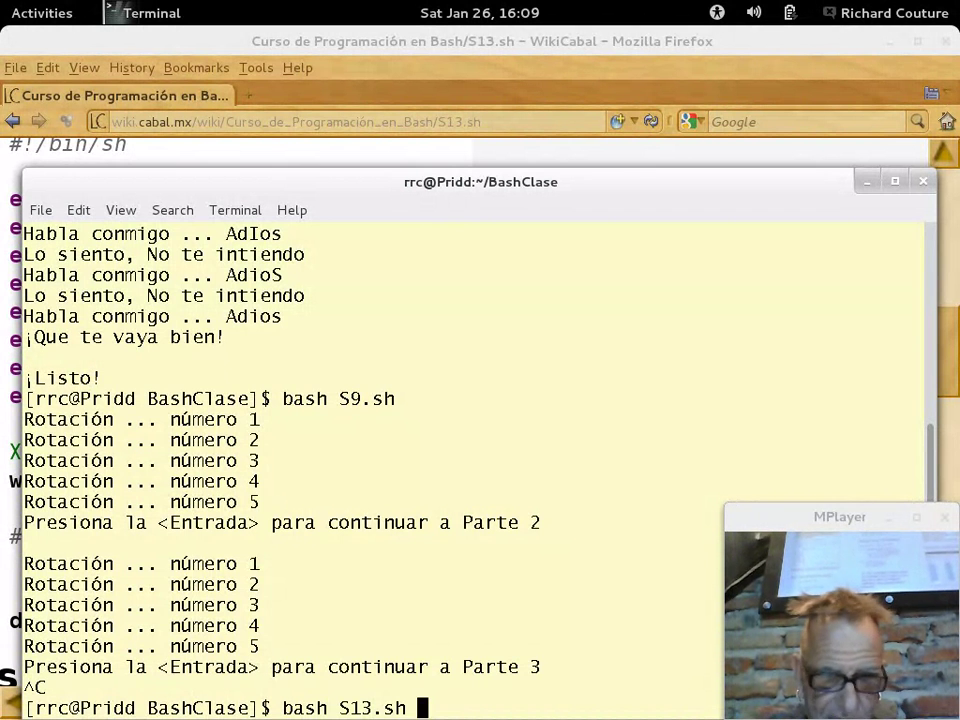
pyautogui.write('1')
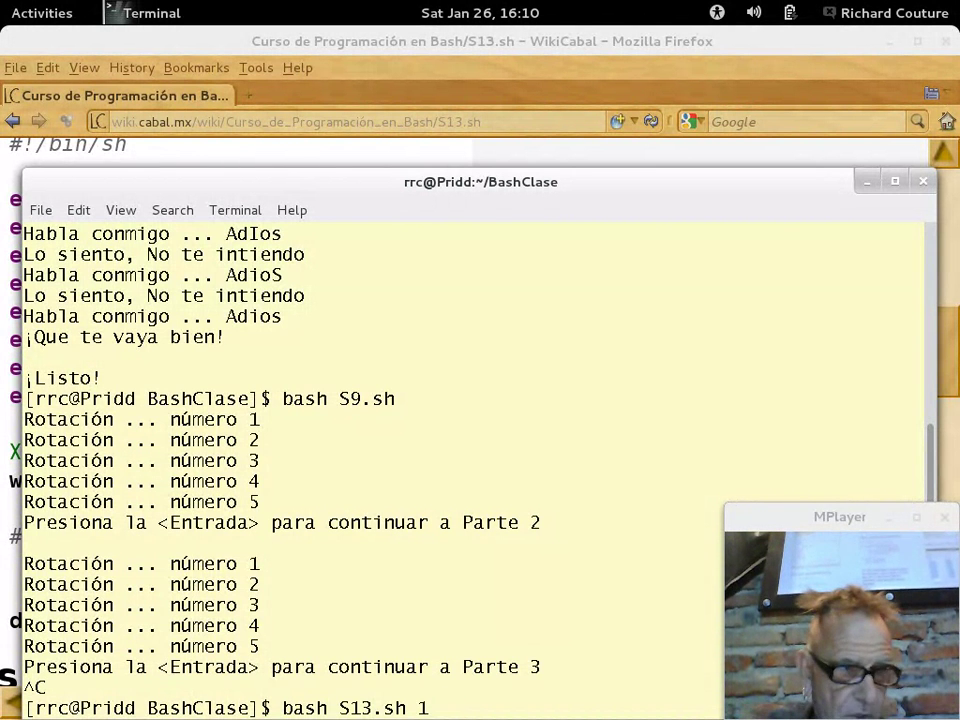
pyautogui.write(' 2 ')
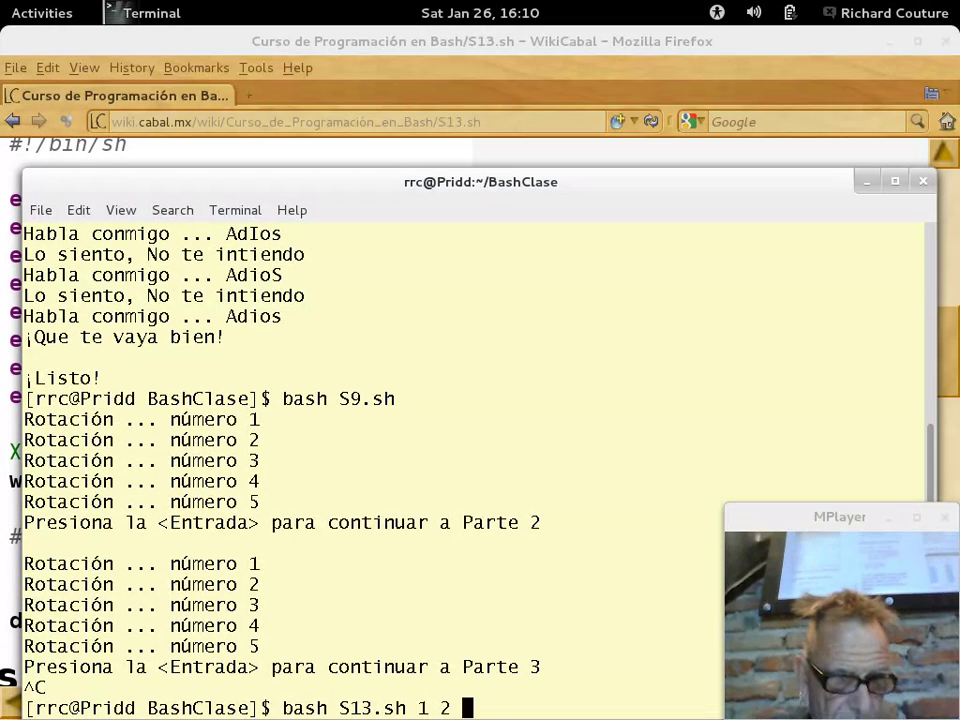
pyautogui.write('tres 4')
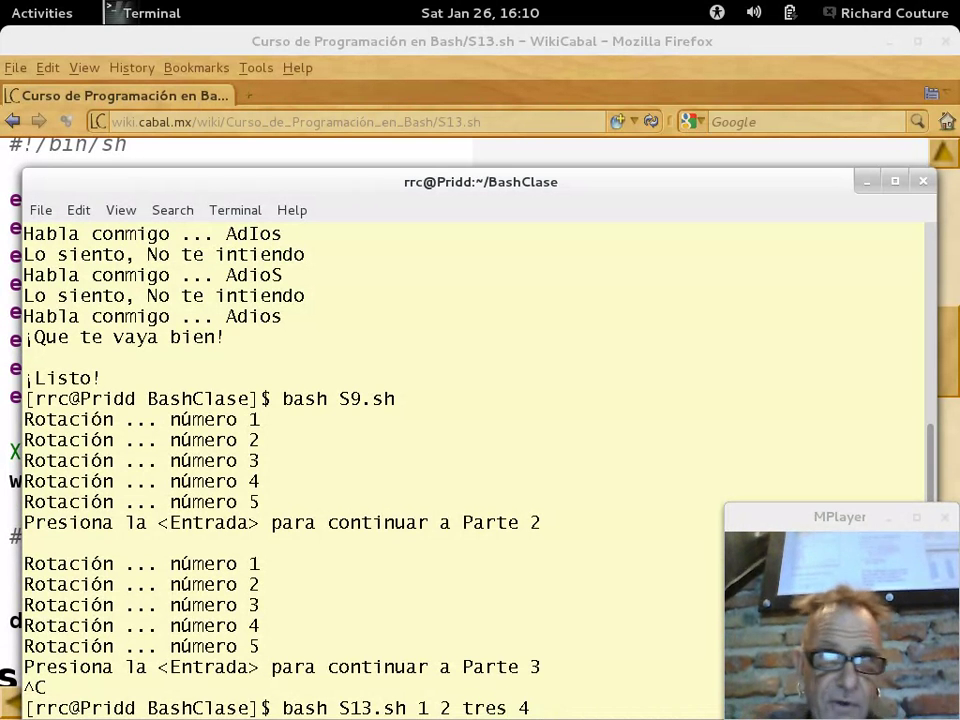
# Step: Go to the workspace with the S13.sh wiki page, then return to the terminal
pyautogui.press('super+h')
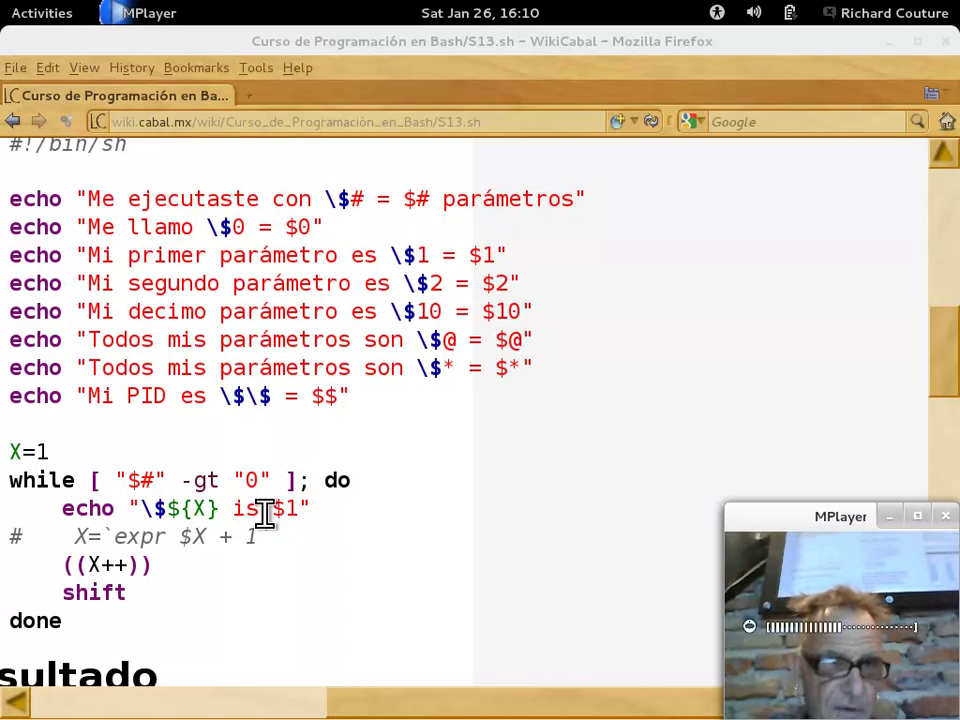
pyautogui.click(265, 513)
pyautogui.hotkey('alt', 'Tab')
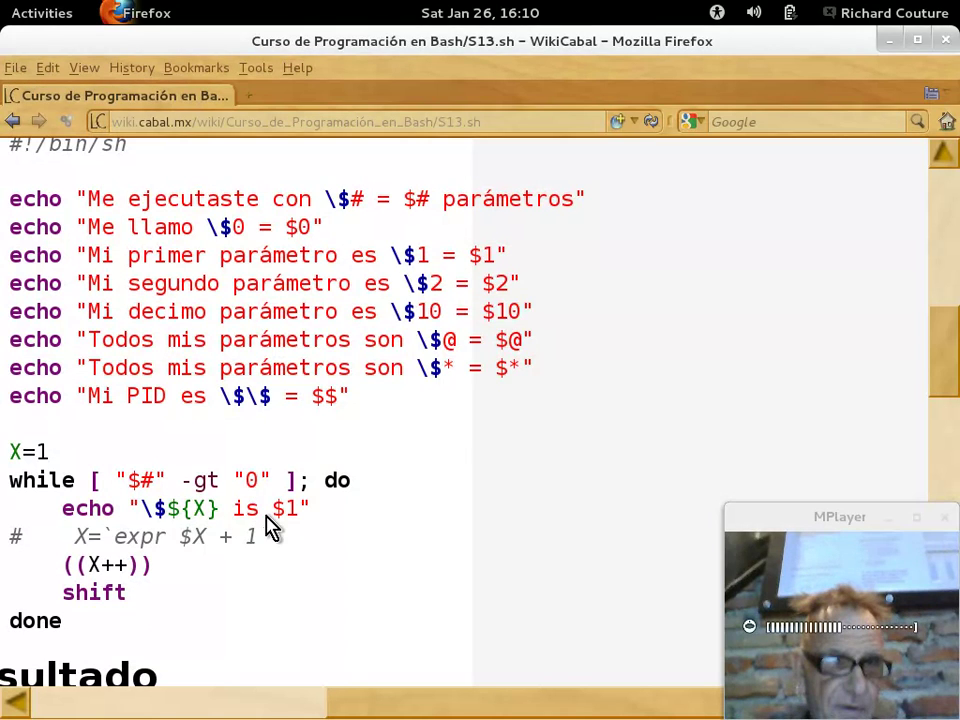
pyautogui.hotkey('alt', 'Tab')
pyautogui.hotkey('alt', 'Tab')
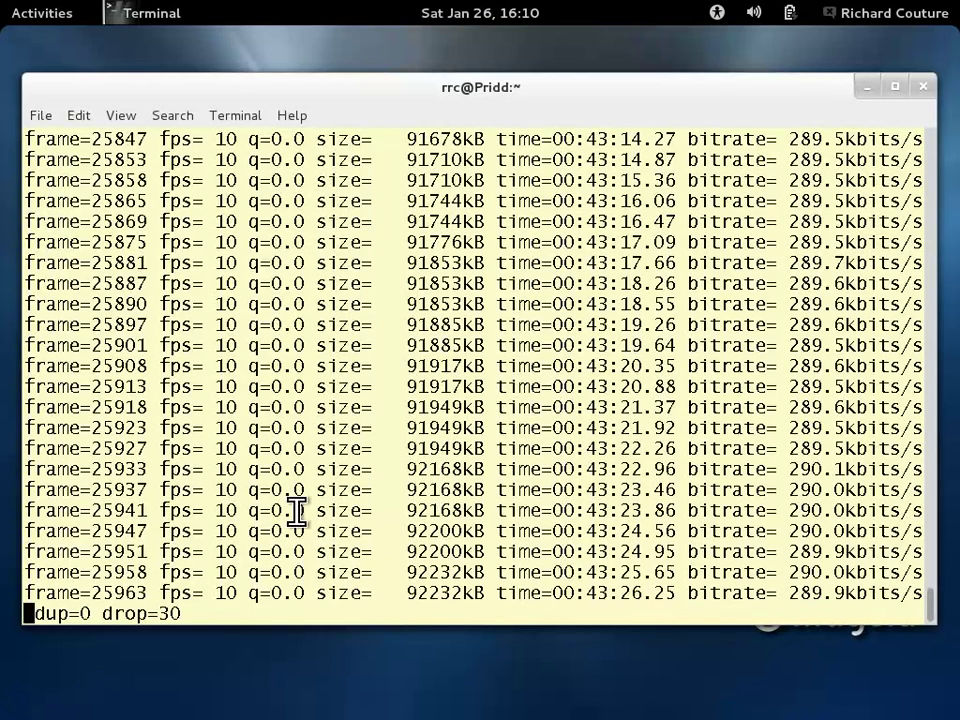
pyautogui.press('super')
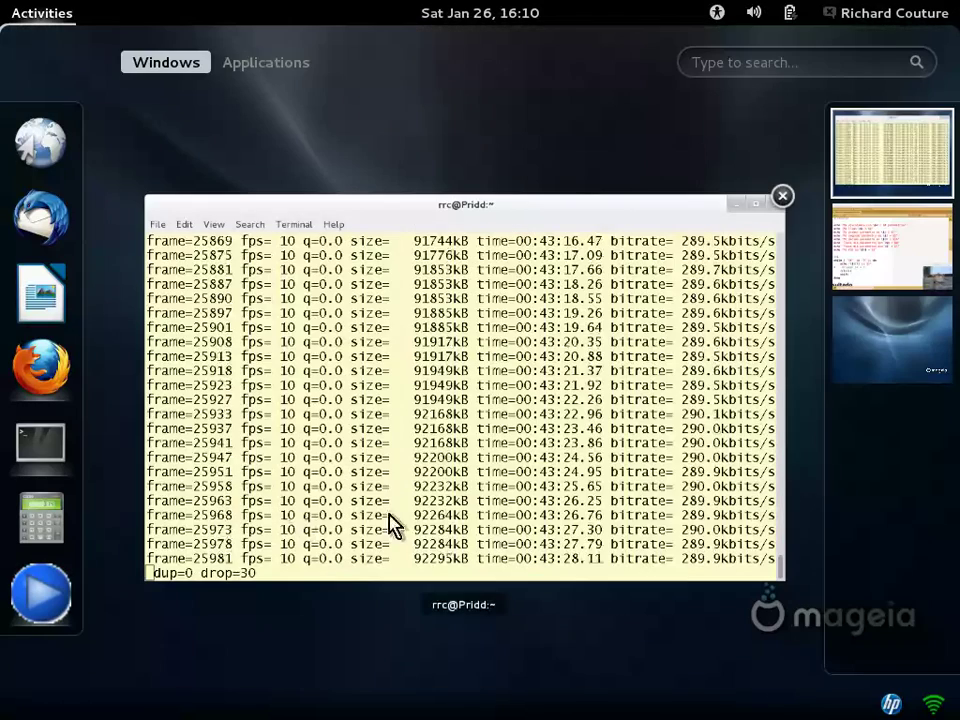
pyautogui.click(866, 240)
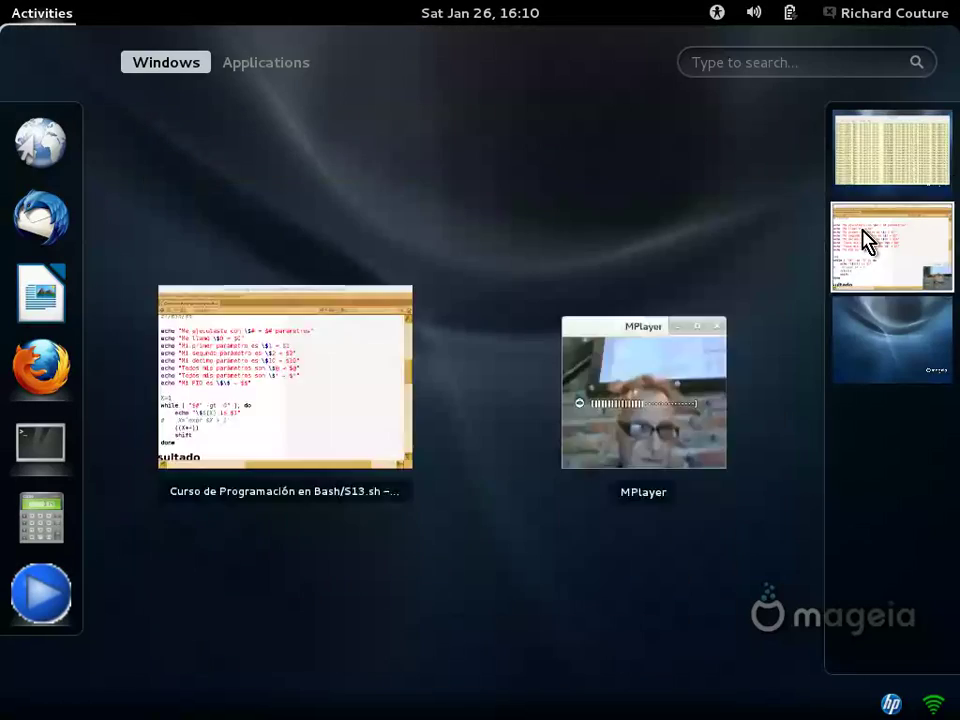
pyautogui.click(307, 416)
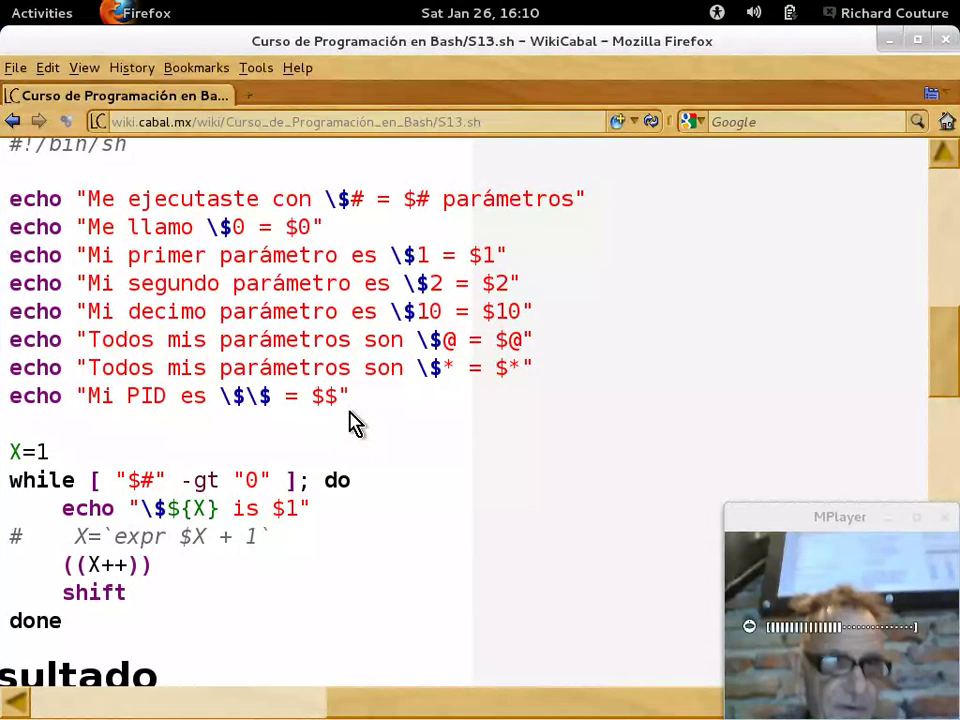
pyautogui.hotkey('alt', 'Tab')
pyautogui.hotkey('alt', 'Tab')
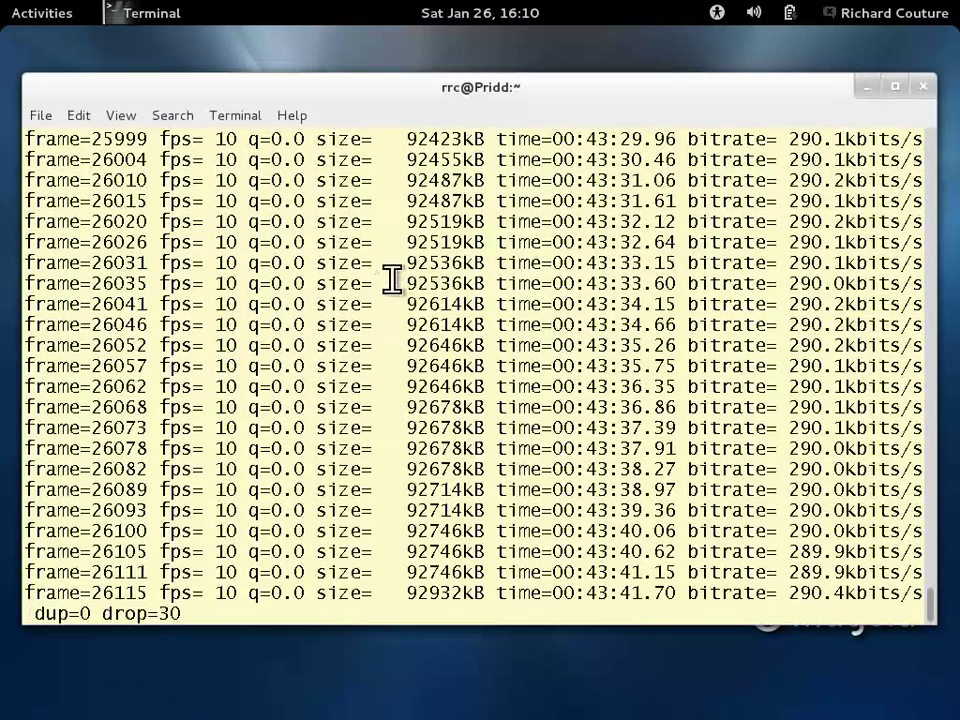
# Step: Open a new terminal window, move it to the workspace below, and switch there
pyautogui.hotkey('ctrl', 'shift', 'n')
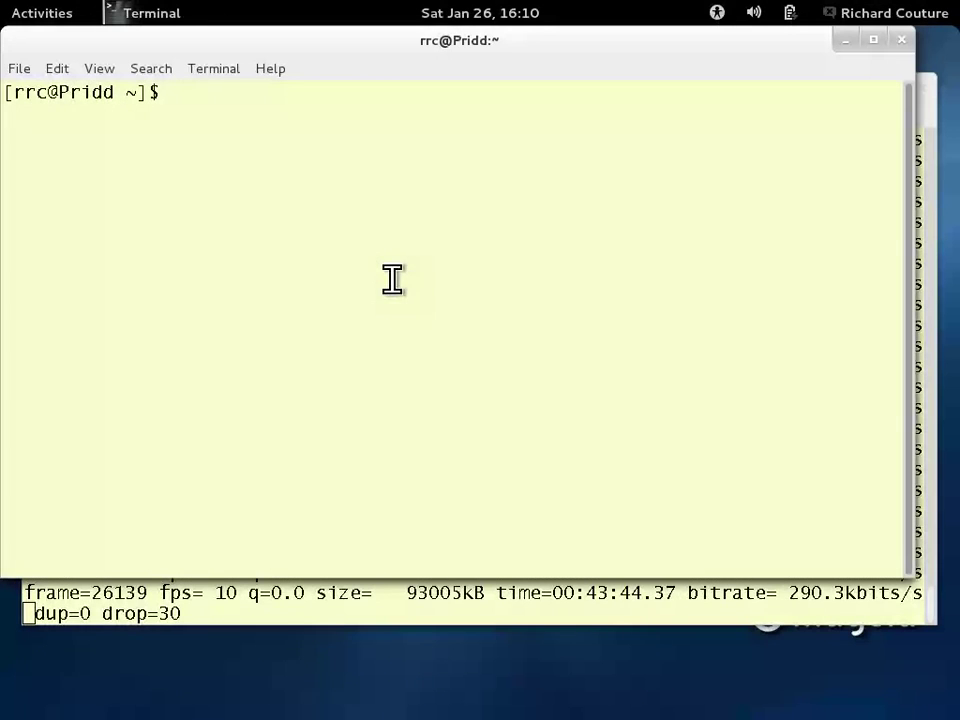
pyautogui.rightClick(503, 42)
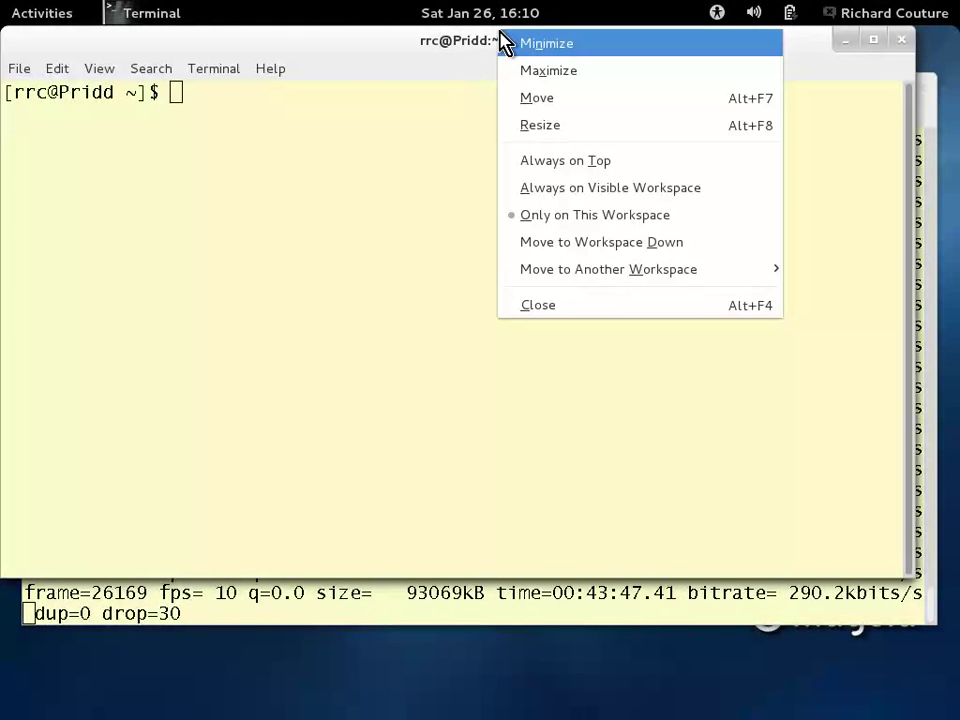
pyautogui.click(608, 250)
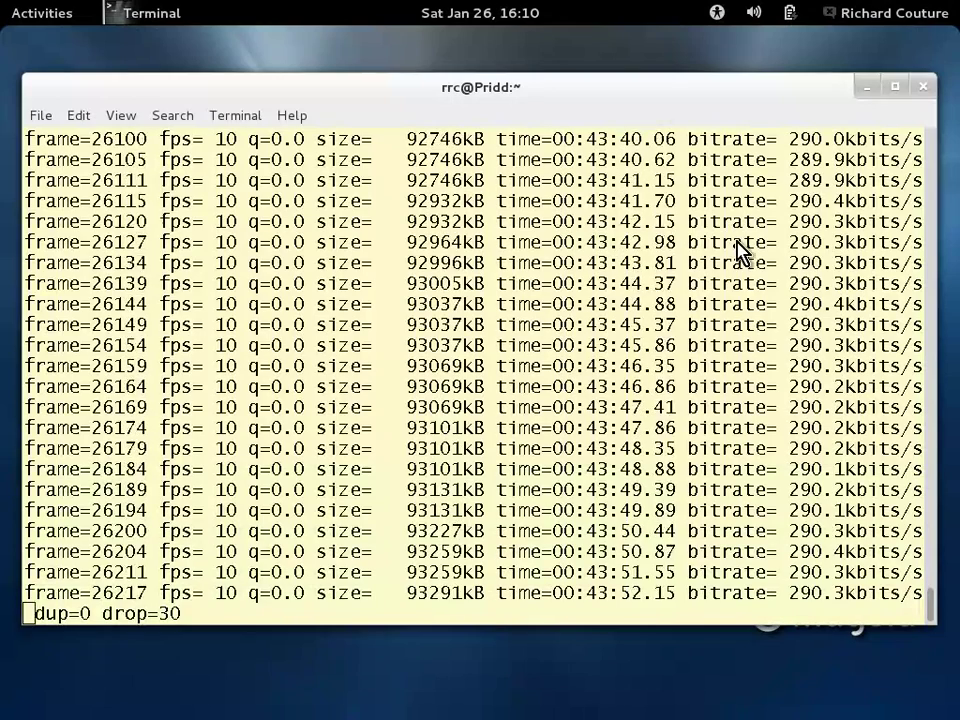
pyautogui.press('super')
pyautogui.click(857, 261)
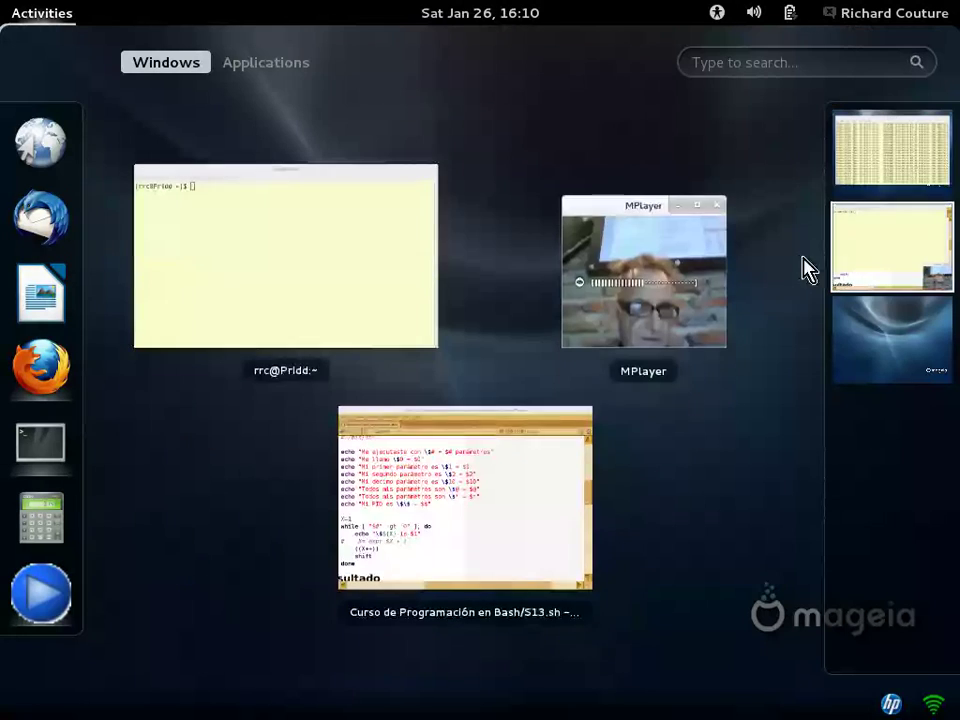
pyautogui.click(349, 245)
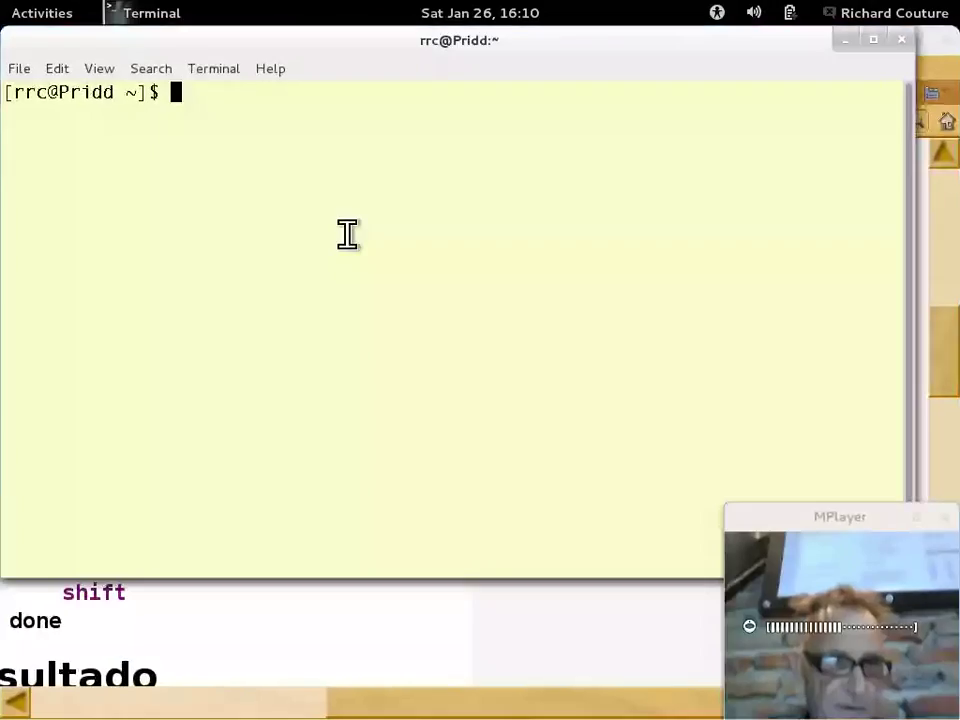
pyautogui.write('cd Bash')
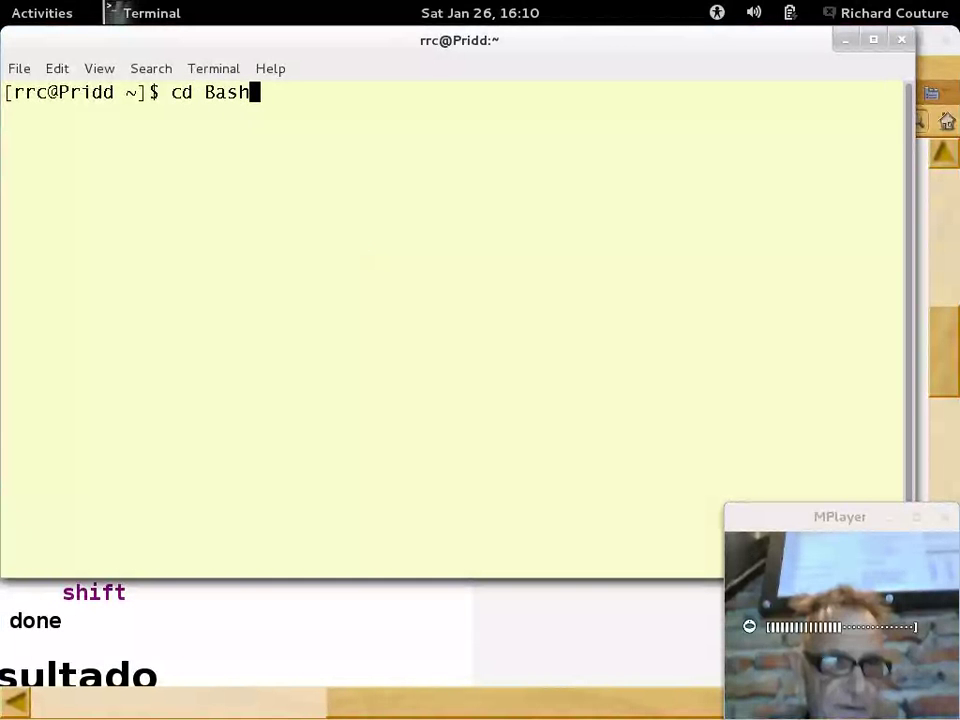
pyautogui.press('Tab')
pyautogui.press('Return')
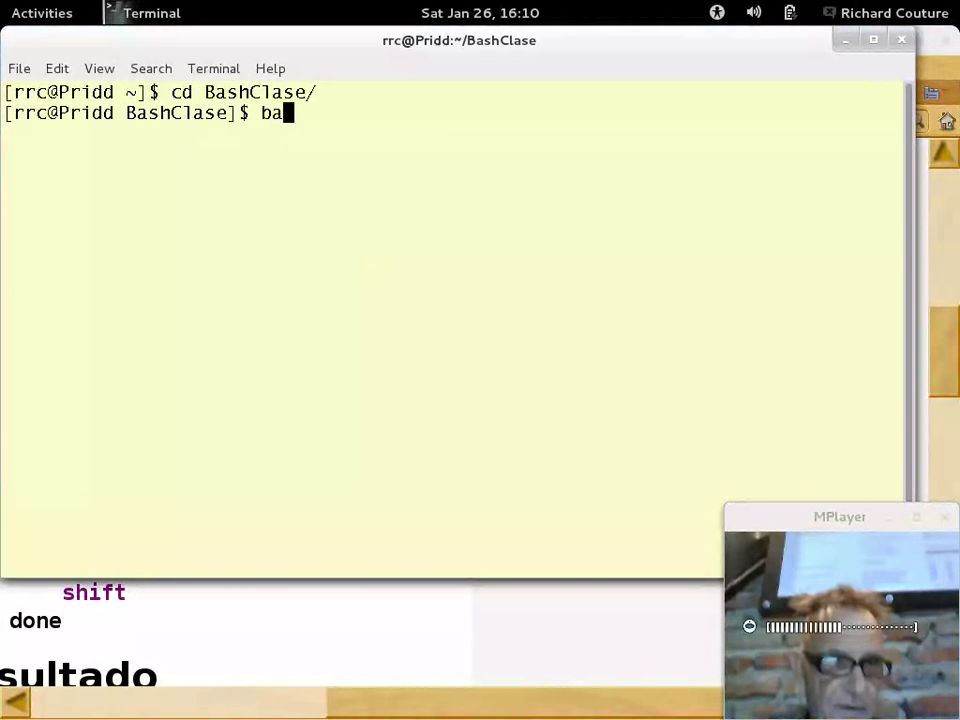
pyautogui.press('Tab')
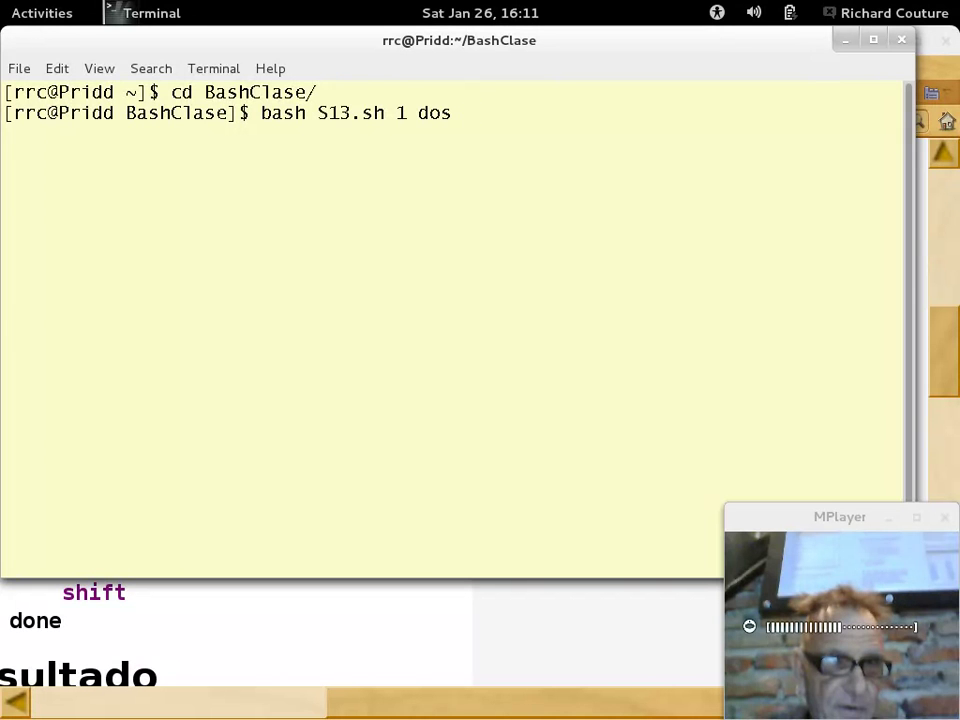
pyautogui.write(' tres 4 5 6 7 8 9 10 11')
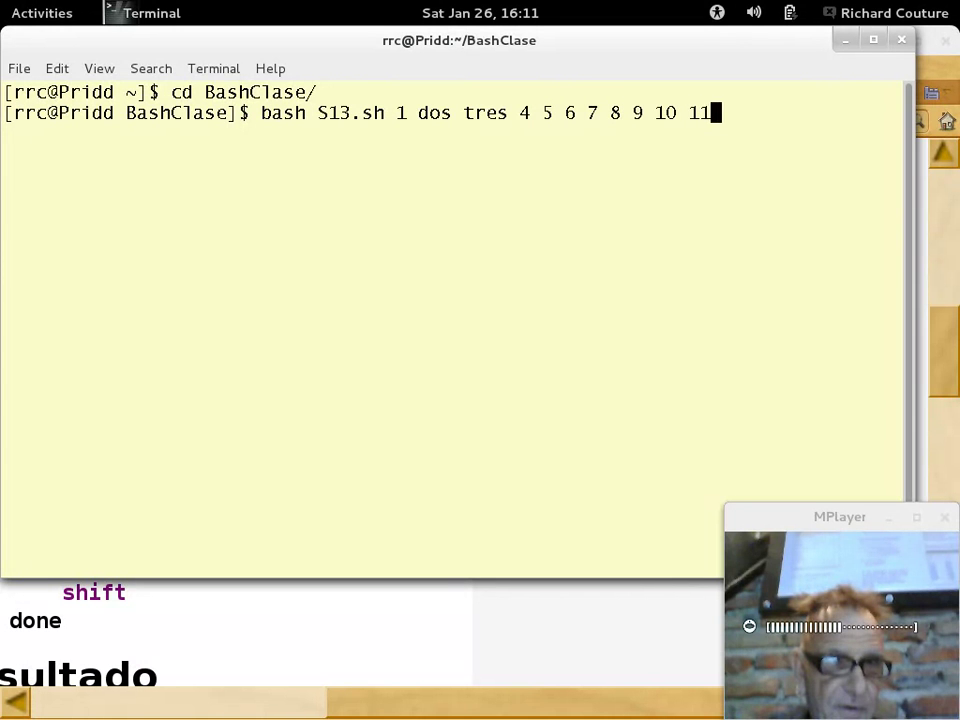
pyautogui.press('Return')
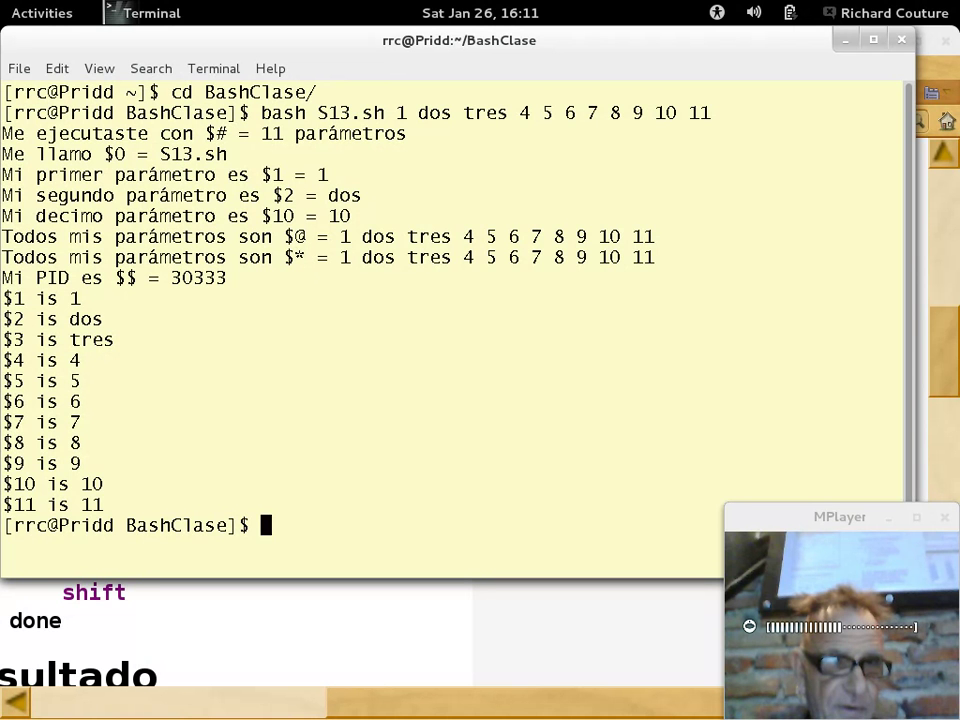
# Step: Cycle through the terminal and Firefox windows, then return to the second workspace's S13.sh output
pyautogui.click(864, 545)
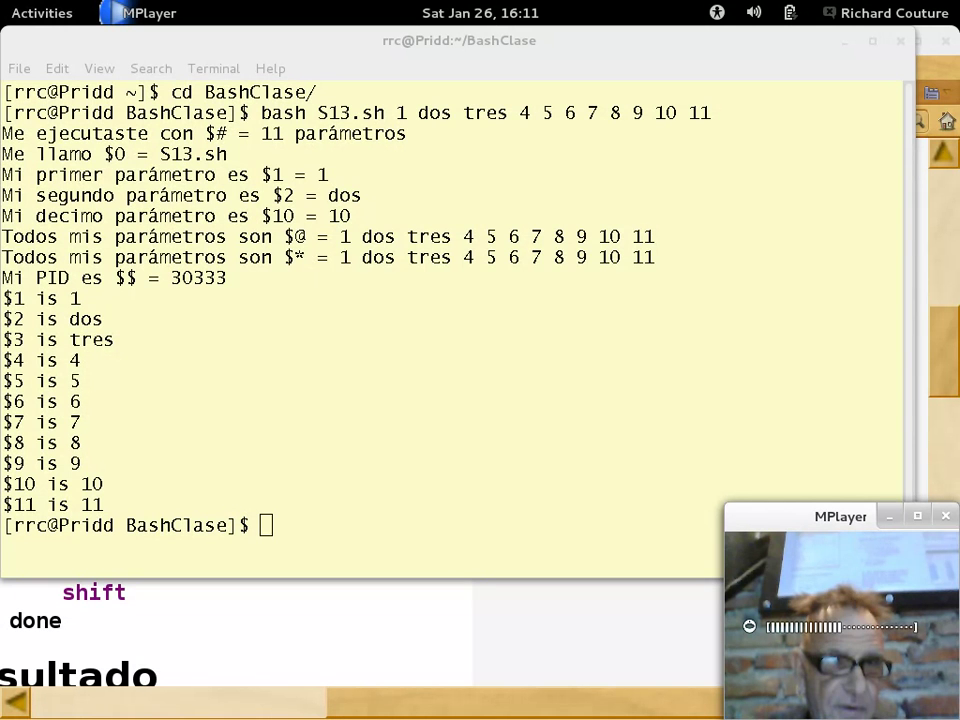
pyautogui.hotkey('alt', 'Tab')
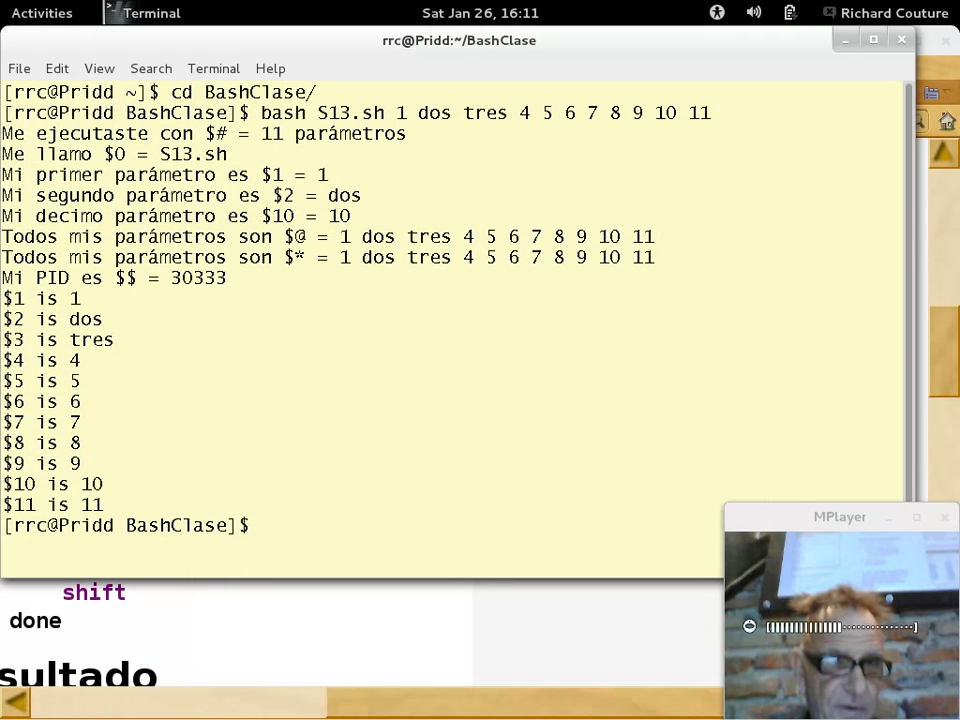
pyautogui.hotkey('alt', 'Tab')
pyautogui.hotkey('alt', 'Tab')
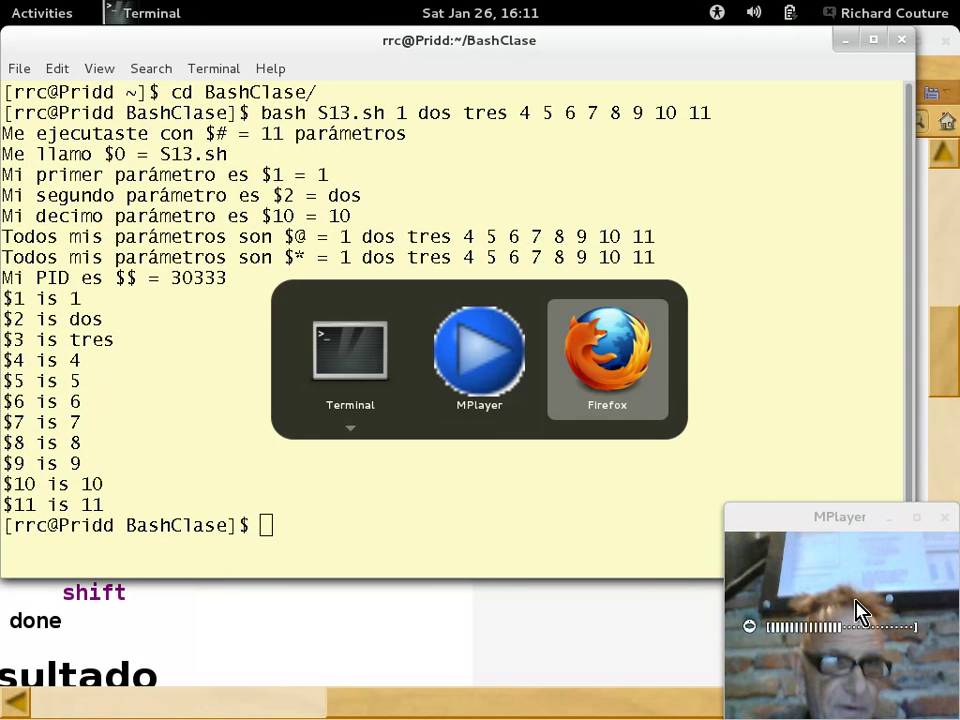
pyautogui.hotkey('alt', 'Tab')
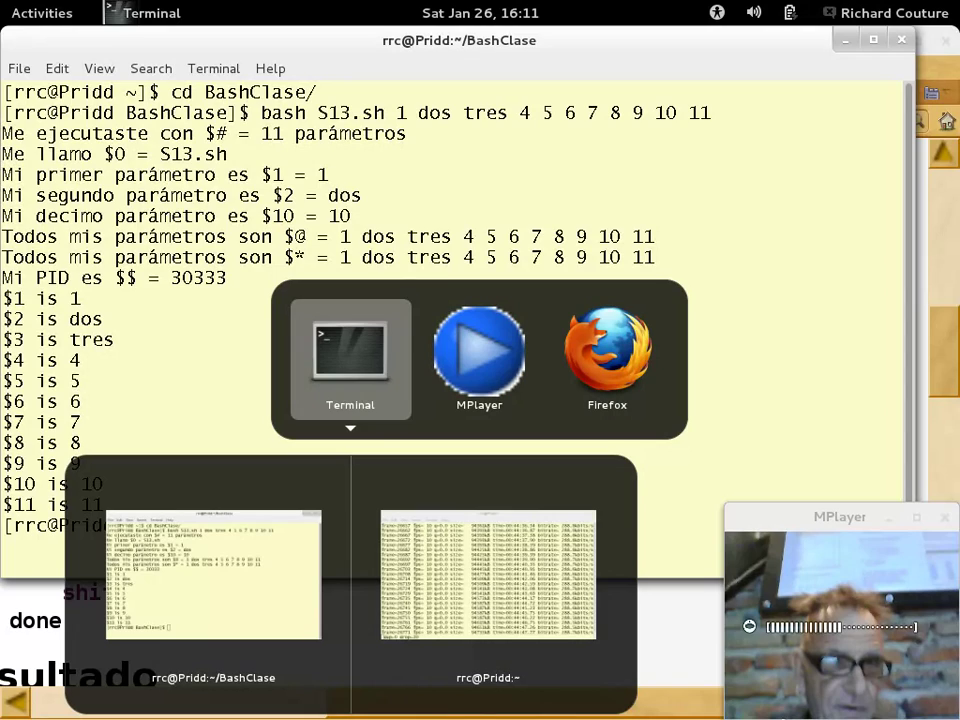
pyautogui.click(561, 622)
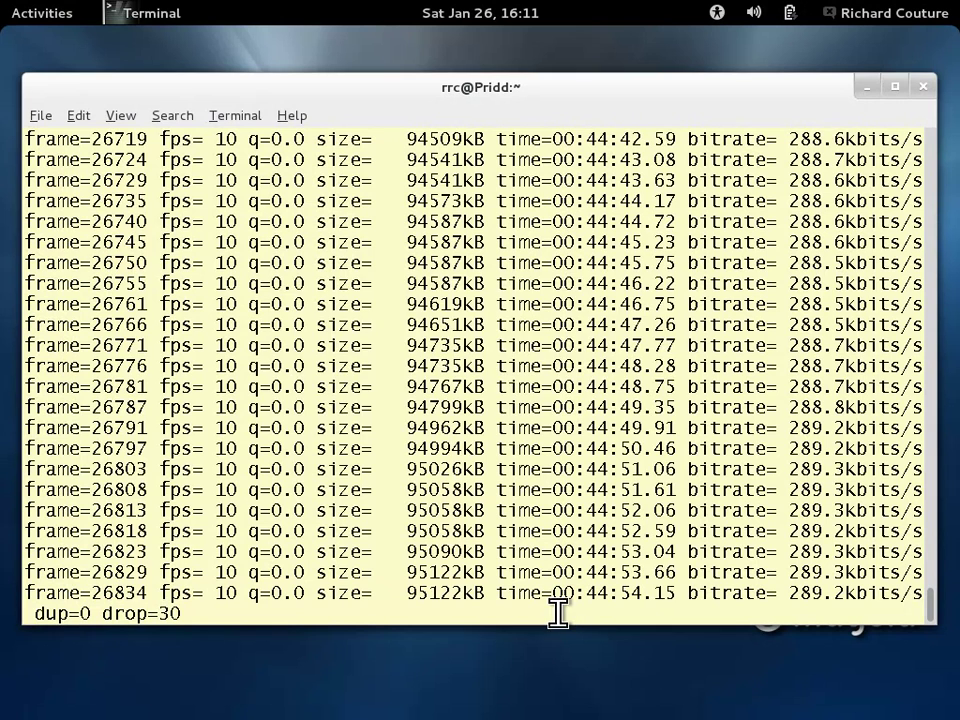
pyautogui.hotkey('alt', 'Tab')
pyautogui.hotkey('alt', 'Tab')
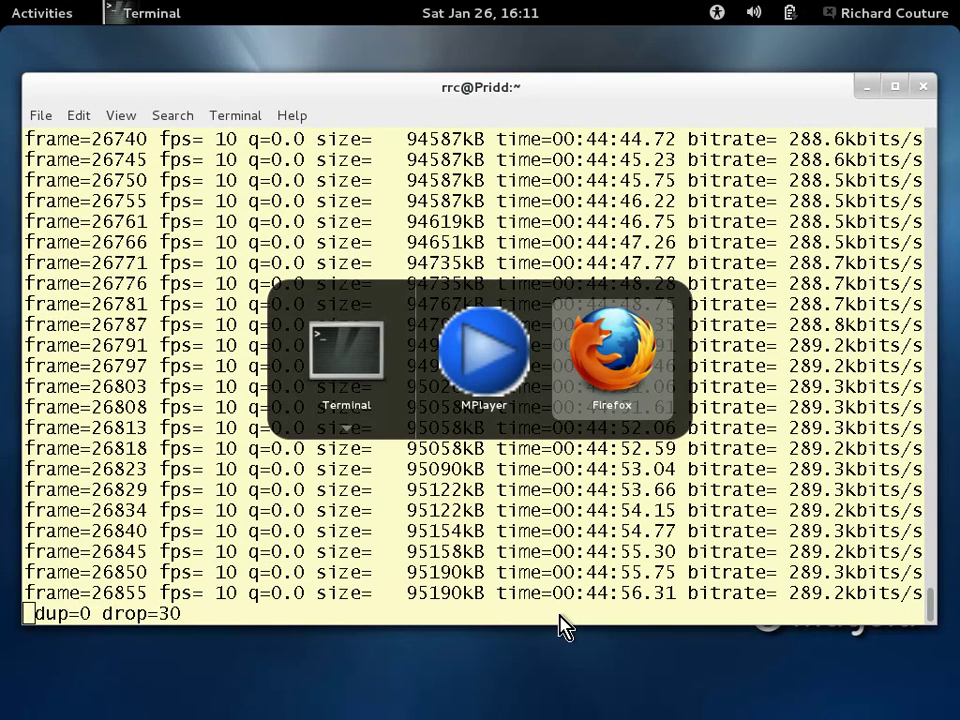
pyautogui.hotkey('alt', 'Tab')
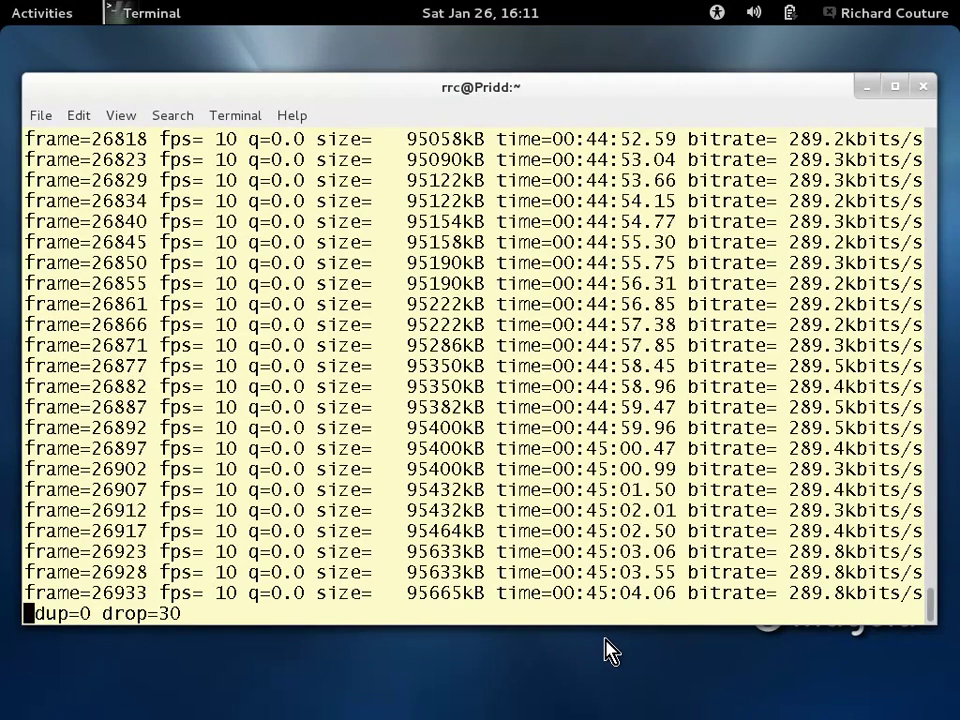
pyautogui.press('super')
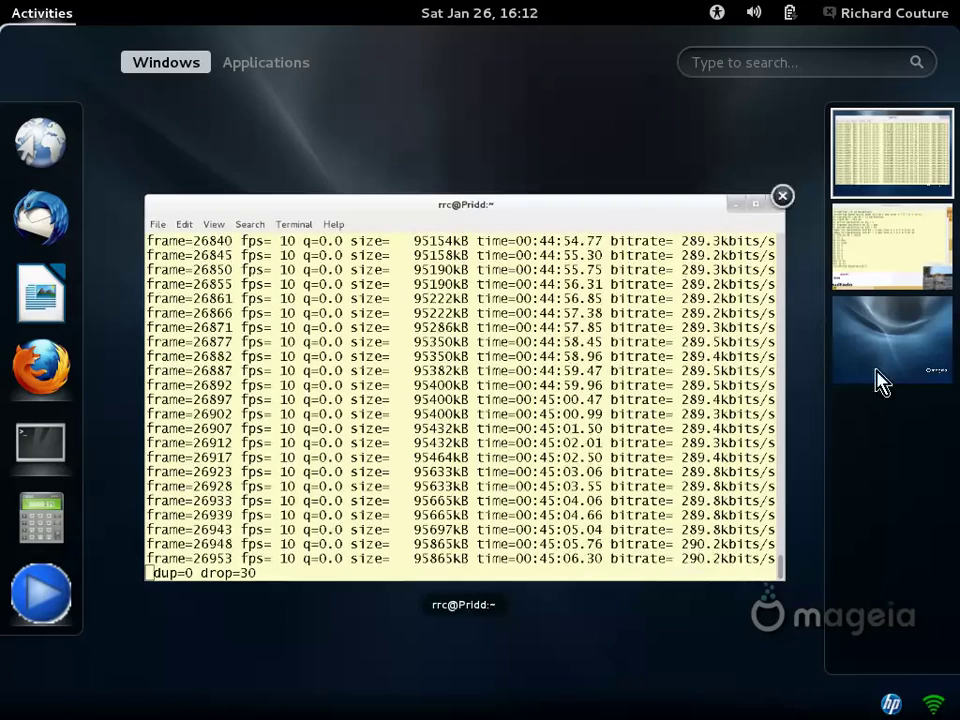
pyautogui.click(892, 243)
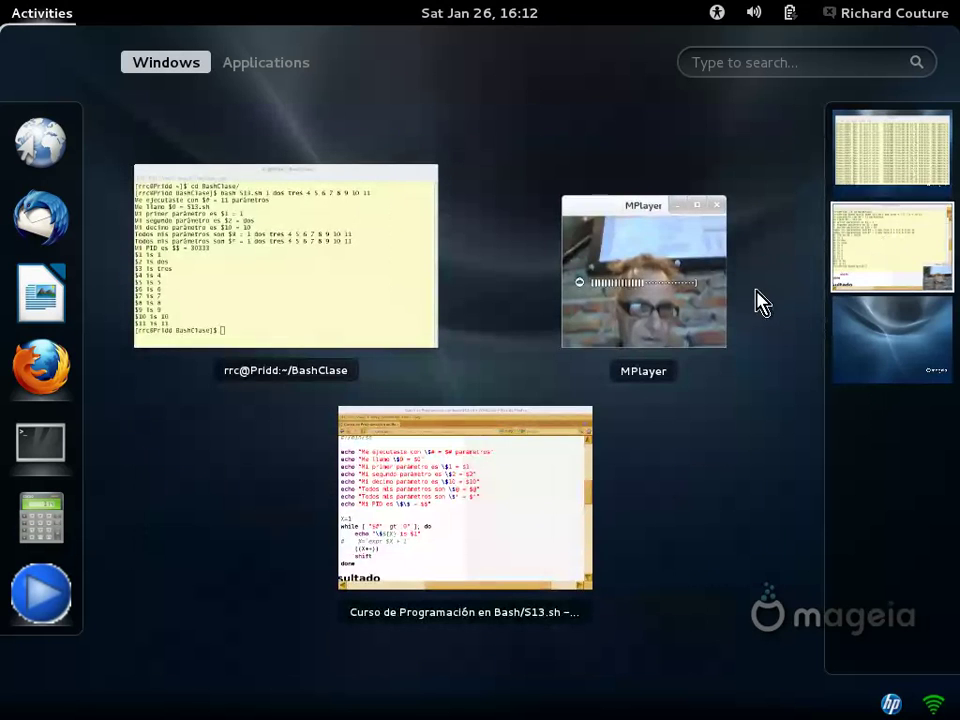
pyautogui.click(699, 268)
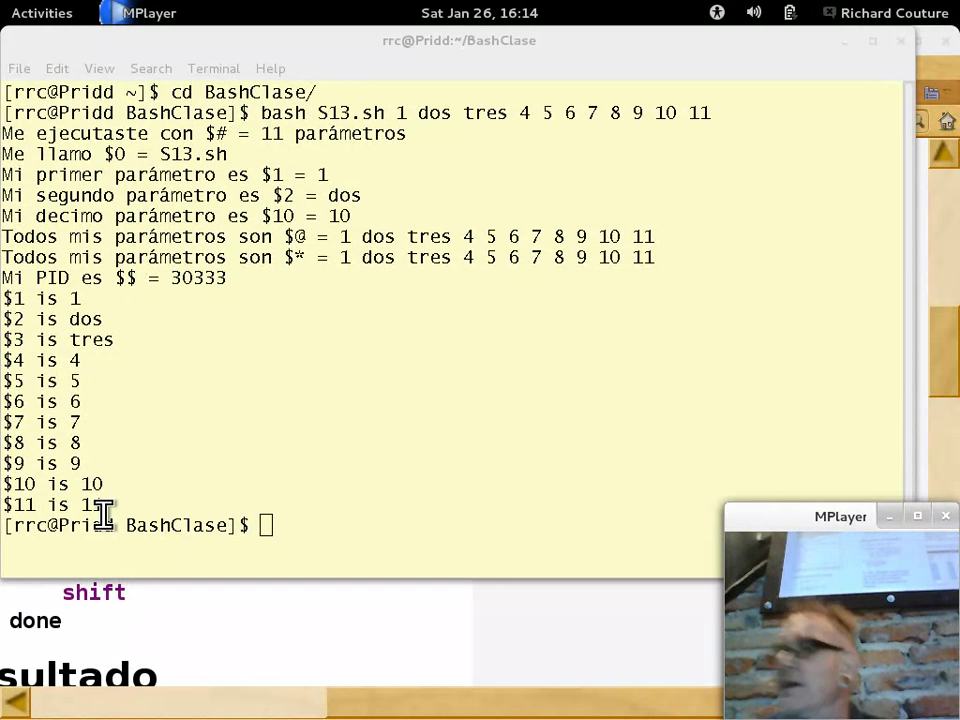
# Step: Select the $10 output line in the terminal, then raise the Firefox S13.sh wiki page
pyautogui.click(275, 213)
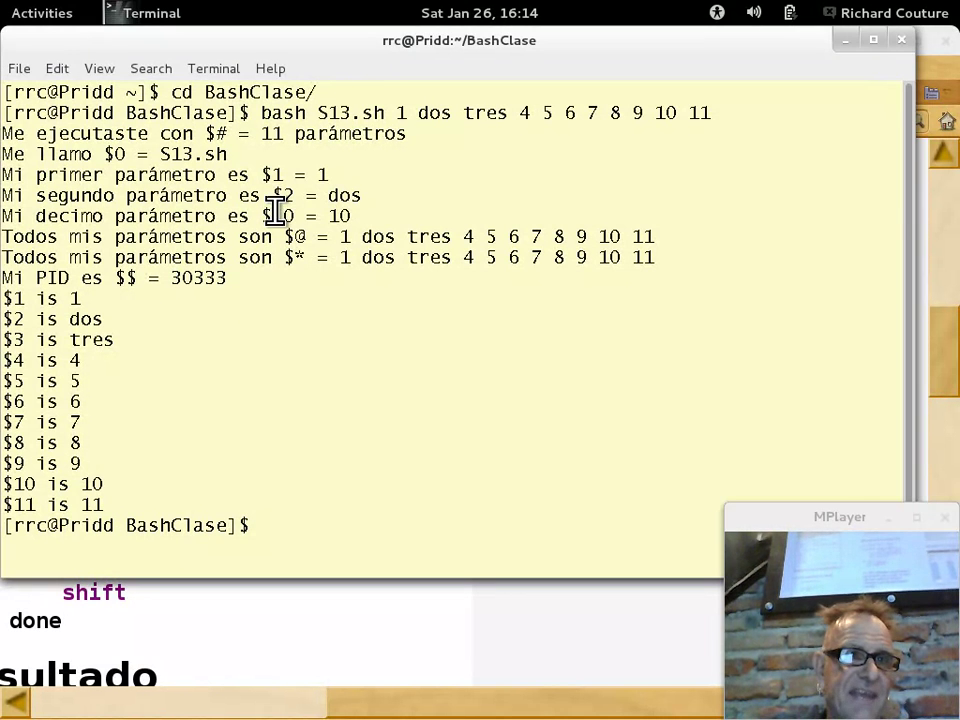
pyautogui.tripleClick(275, 213)
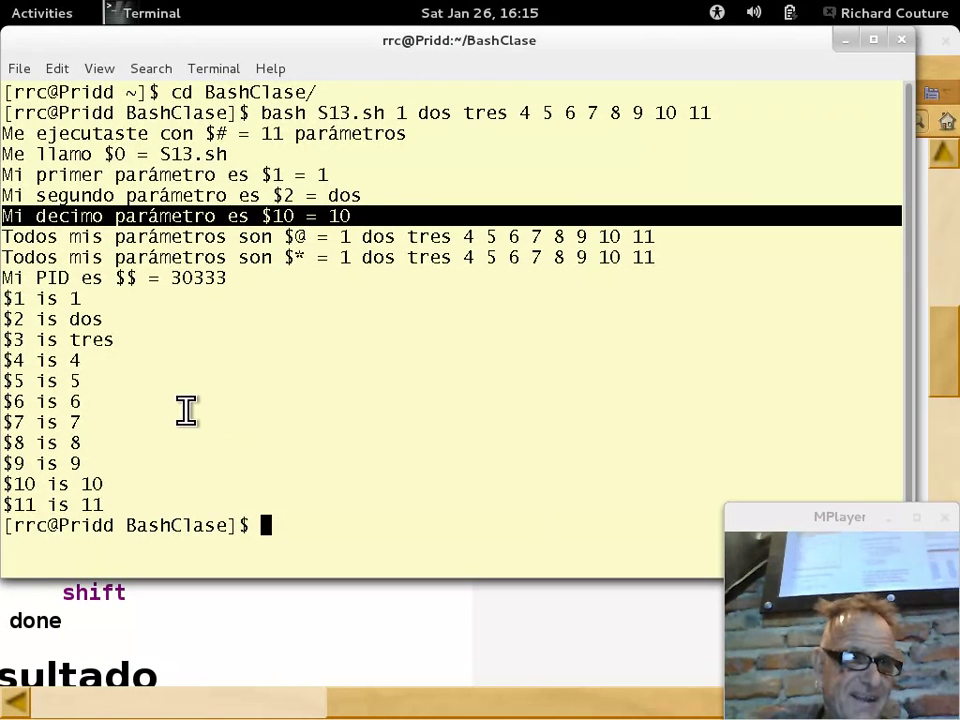
pyautogui.hotkey('alt', 'Tab')
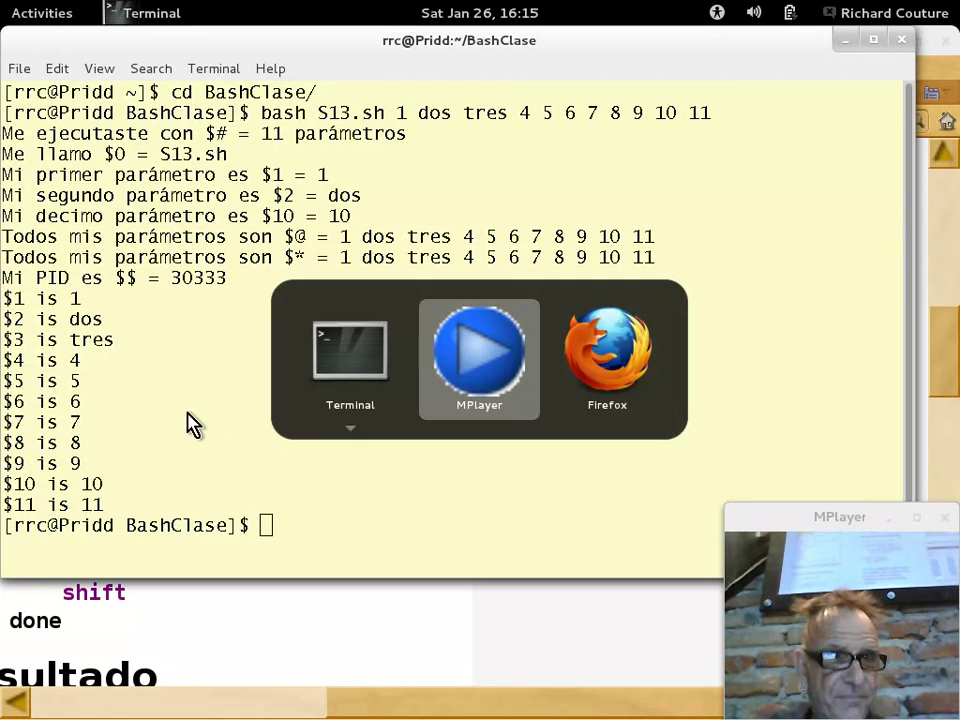
pyautogui.click(242, 686)
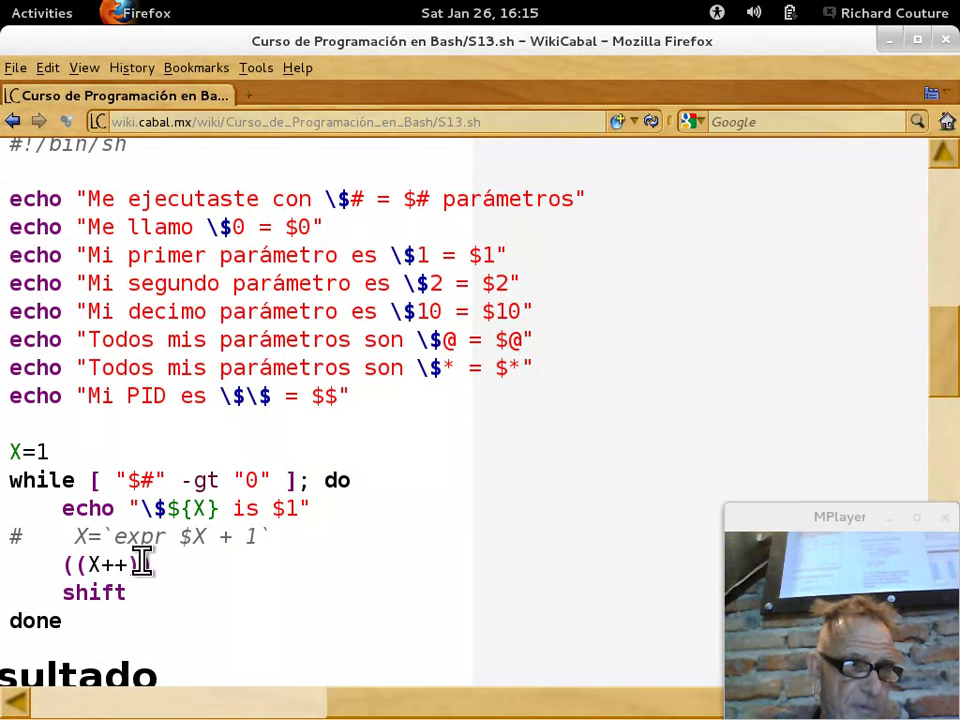
# Step: Select the ((X++)) line and the commented expr line in the wiki script, then return to the terminal
pyautogui.doubleClick(141, 563)
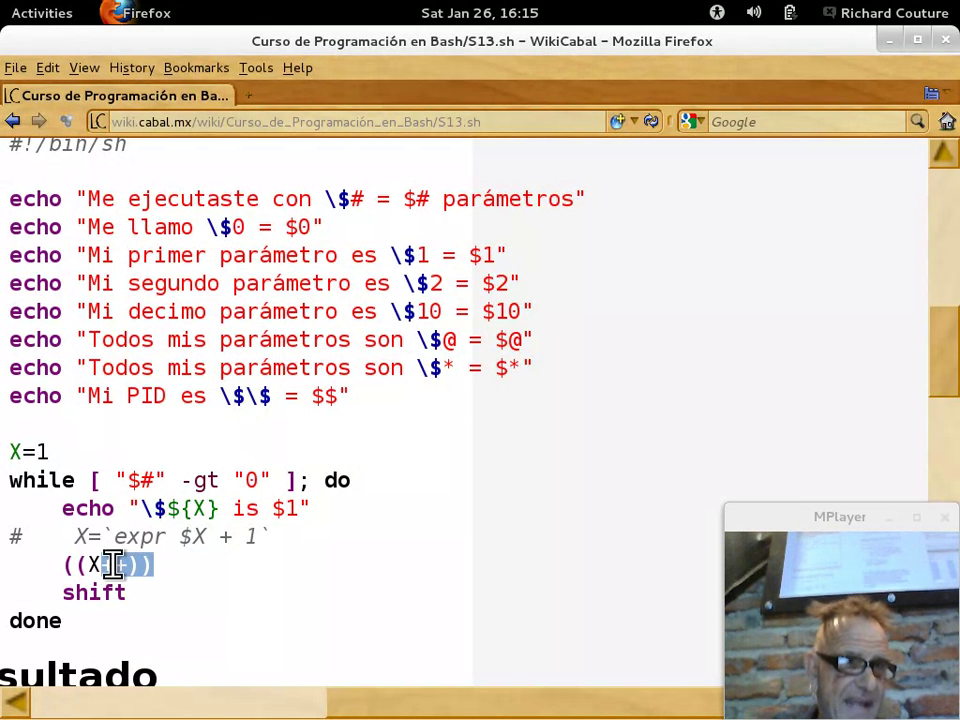
pyautogui.tripleClick(113, 564)
pyautogui.doubleClick(147, 537)
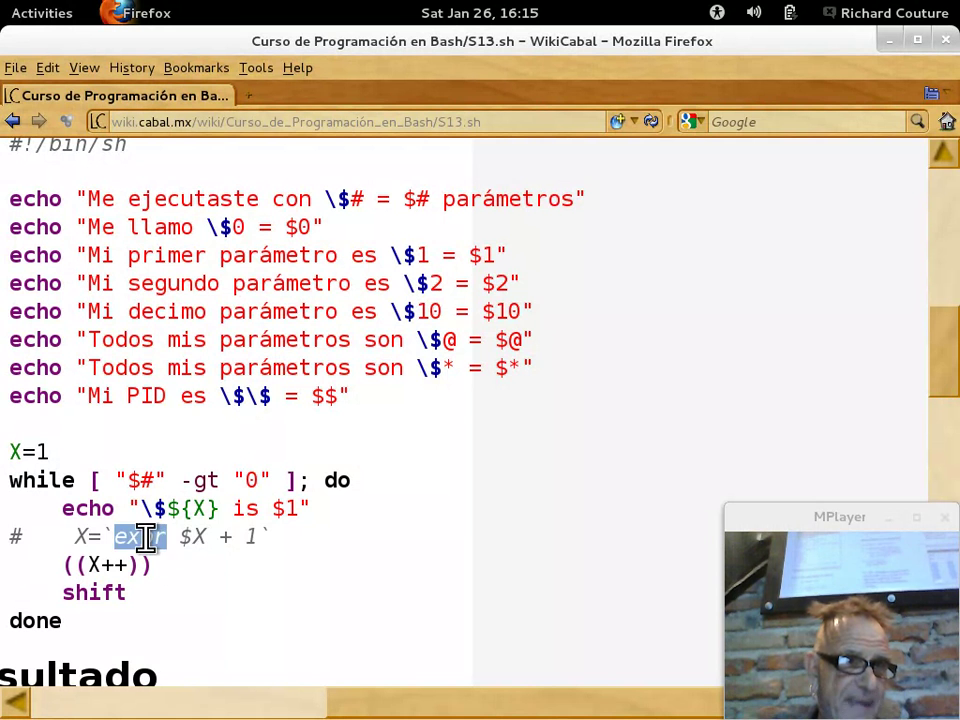
pyautogui.tripleClick(147, 537)
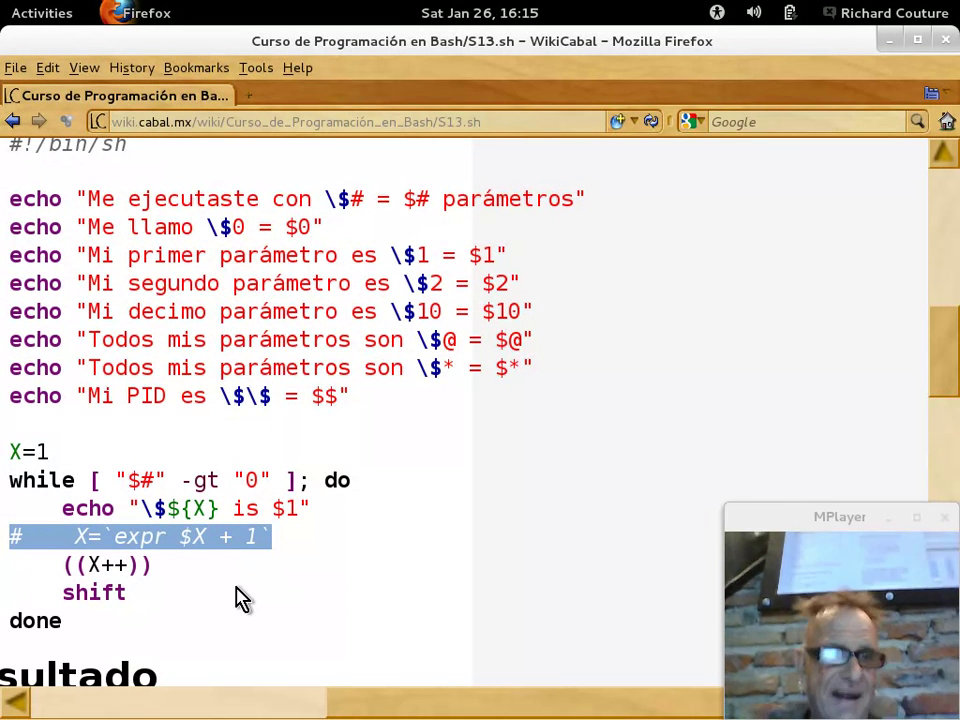
pyautogui.hotkey('alt', 'Tab')
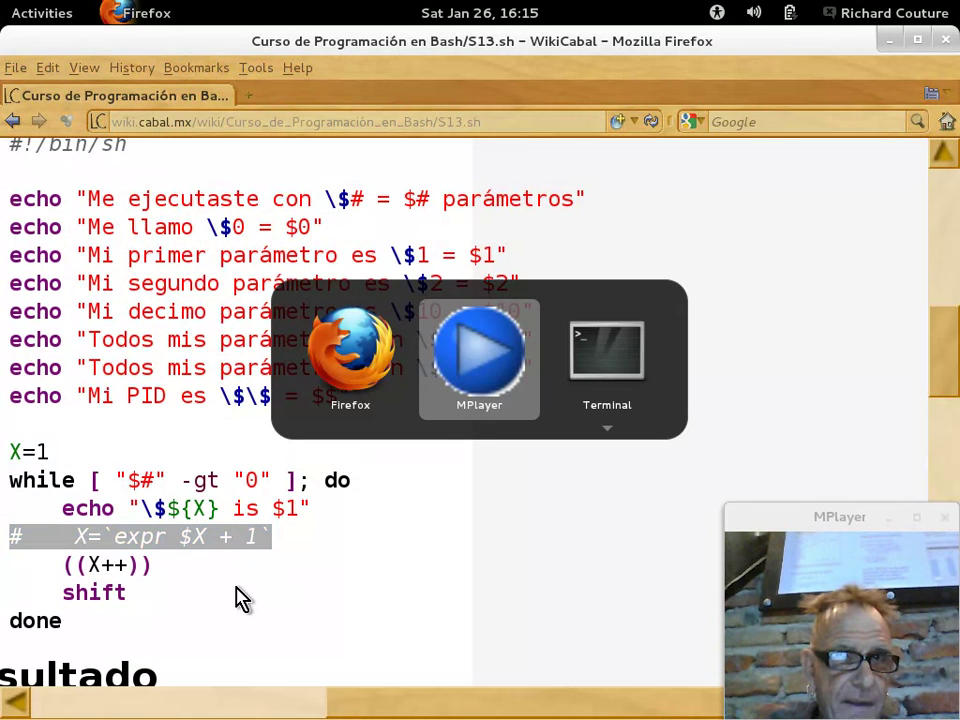
pyautogui.hotkey('alt', 'Tab')
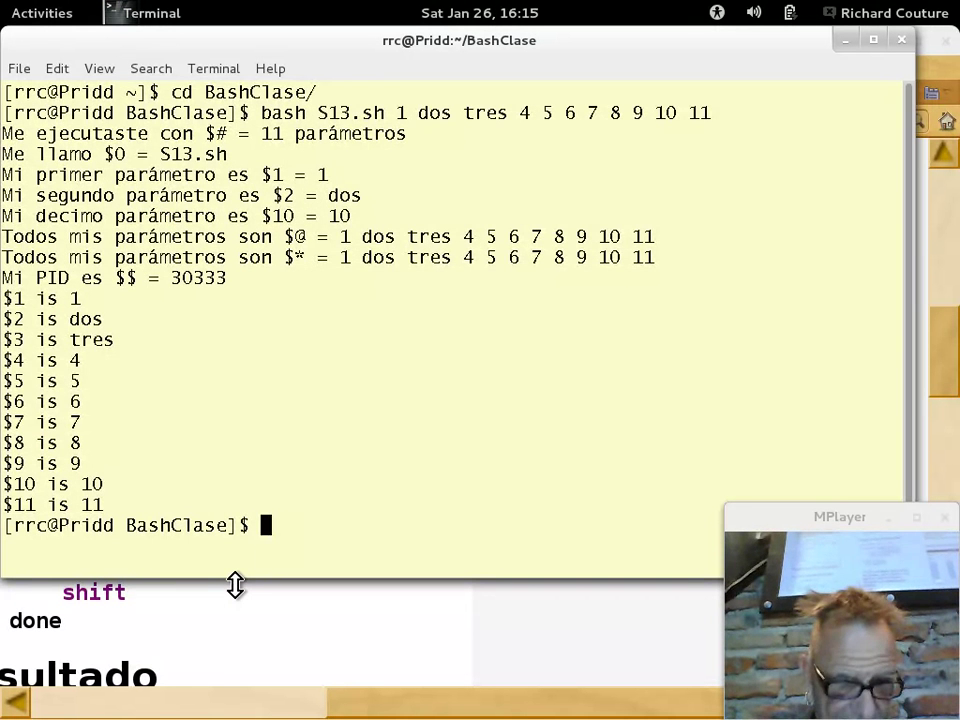
# Step: Run vi S13.sh, correcting the mistyped Bash13 file name via Tab completion
pyautogui.write('vi Bash')
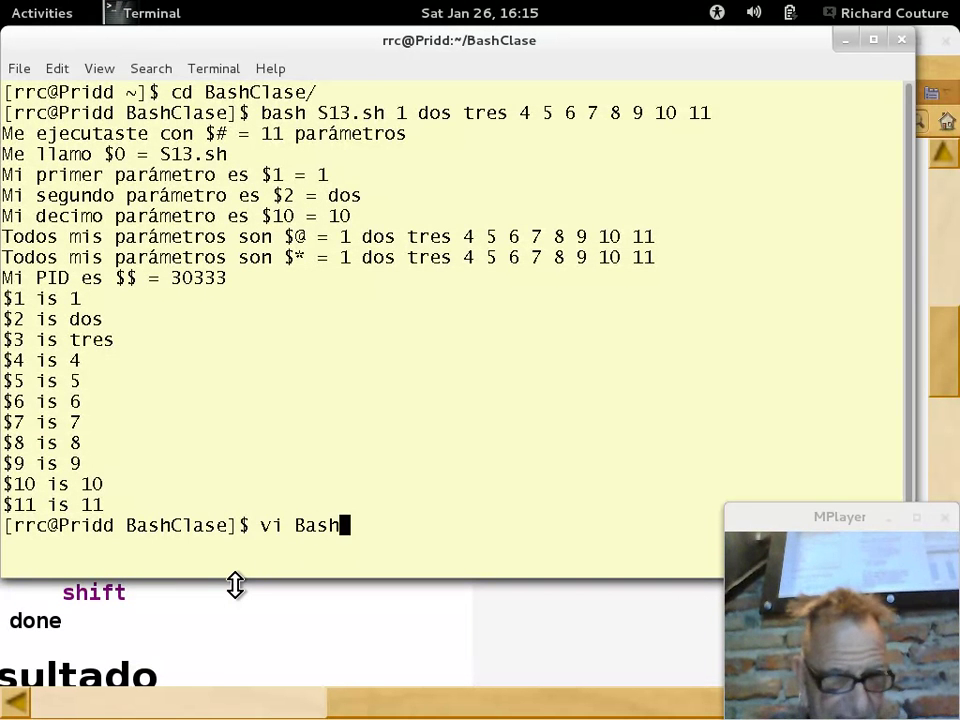
pyautogui.write('13')
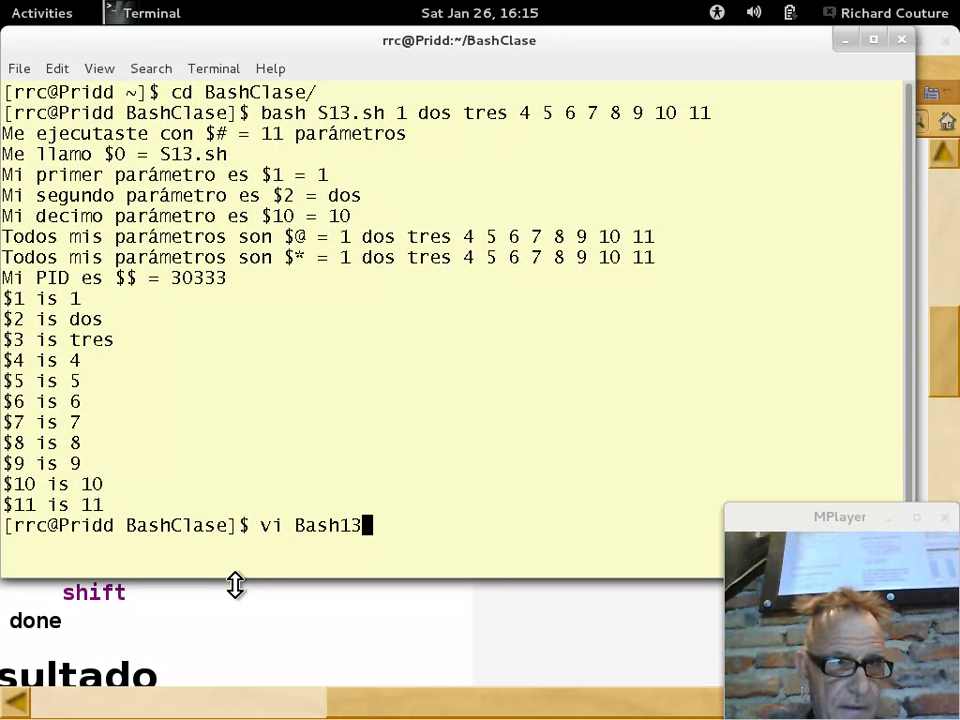
pyautogui.press('Left')
pyautogui.press('BackSpace')
pyautogui.press('BackSpace')
pyautogui.press('BackSpace')
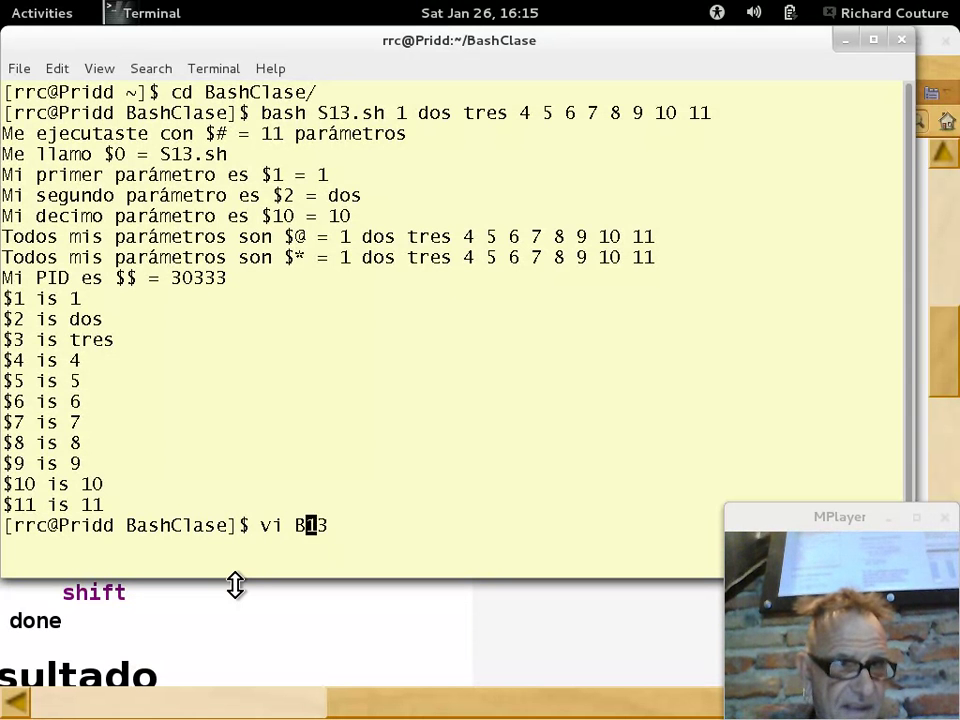
pyautogui.press('BackSpace')
pyautogui.write('S')
pyautogui.press('End')
pyautogui.press('Tab')
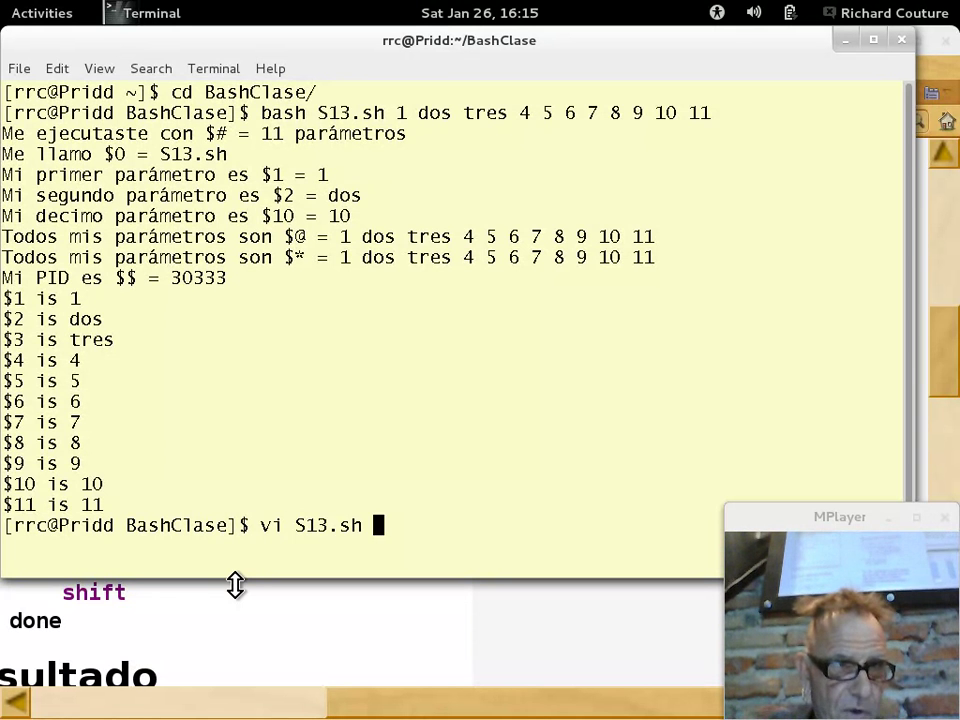
pyautogui.press('Return')
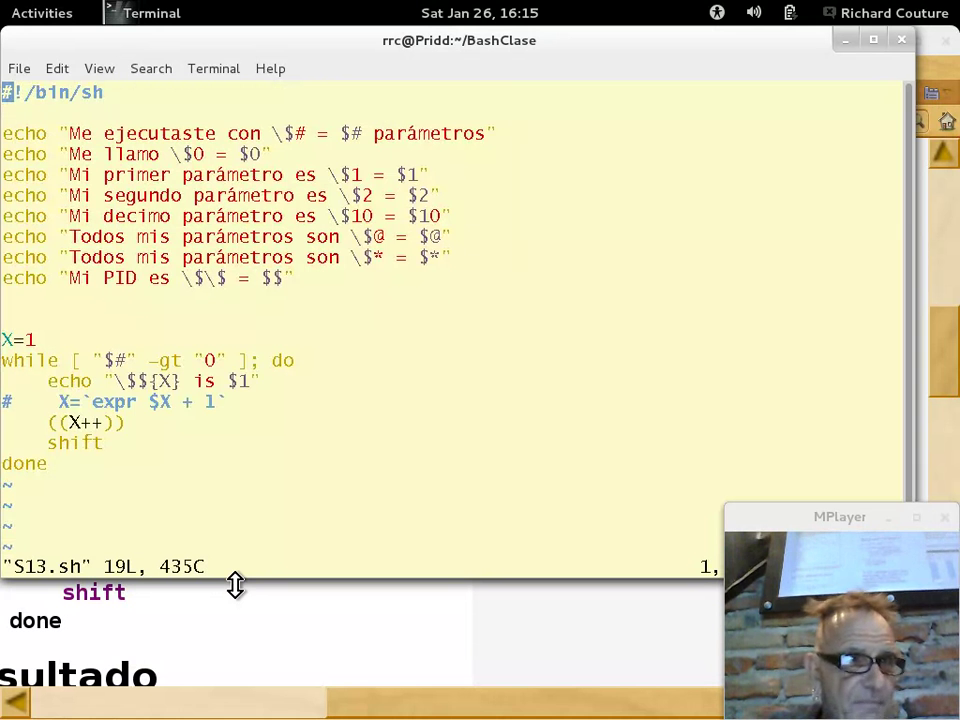
# Step: Delete the # from the expr line, insert # before ((X++)), then move along the expr line
pyautogui.press('Down')
pyautogui.press('Down')
pyautogui.press('Down')
pyautogui.press('Down')
pyautogui.press('Down')
pyautogui.press('Down')
pyautogui.press('Down')
pyautogui.press('Down')
pyautogui.press('Down')
pyautogui.press('Down')
pyautogui.press('Down')
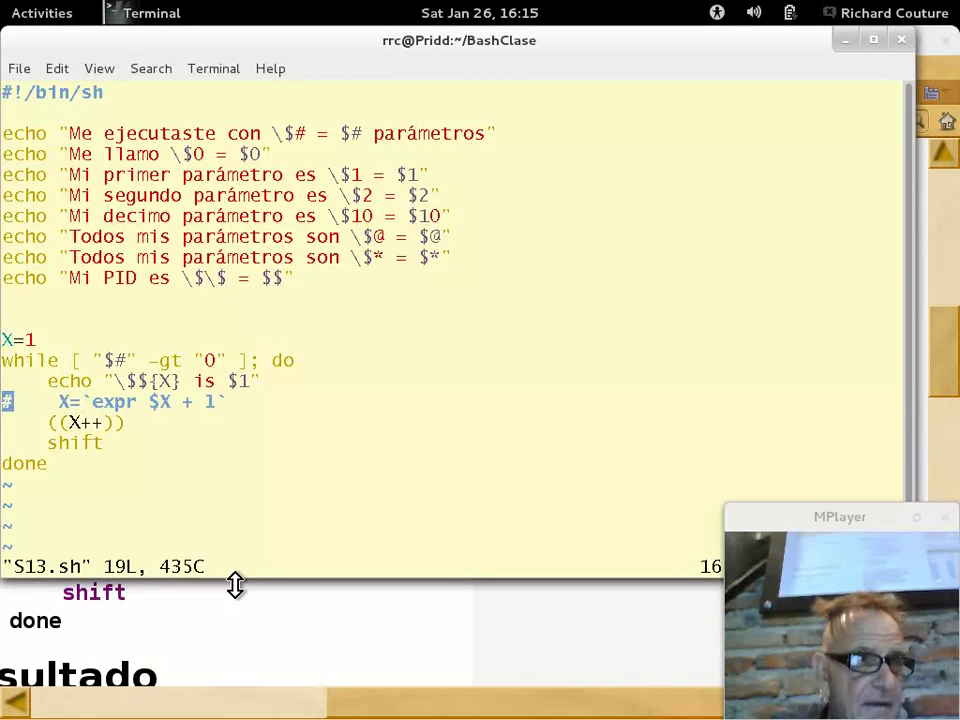
pyautogui.press('x')
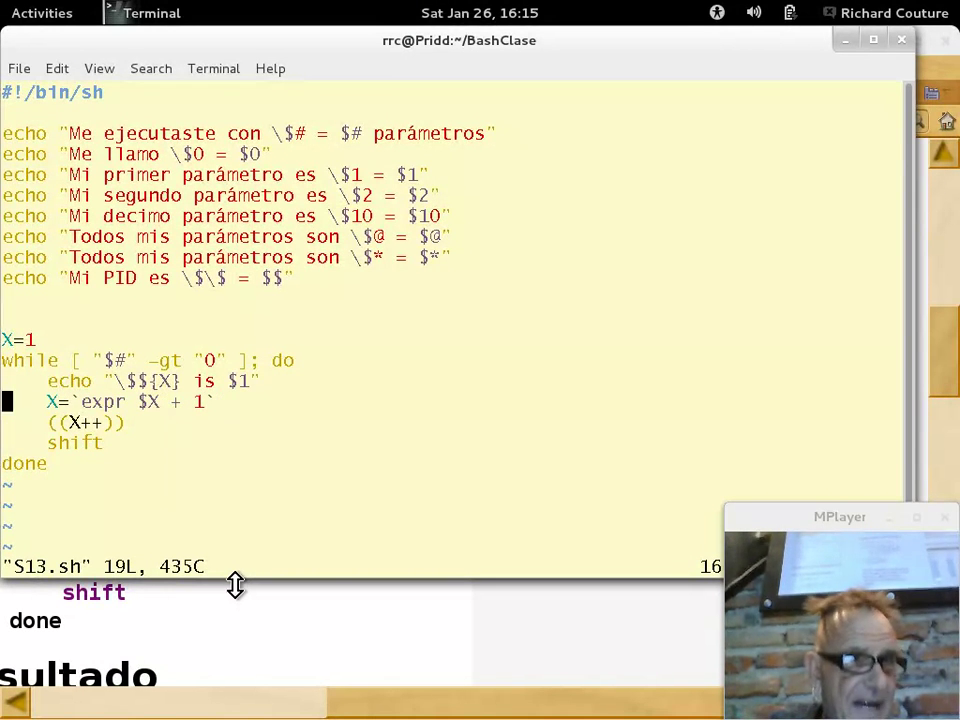
pyautogui.press('Down')
pyautogui.write('i#')
pyautogui.press('Escape')
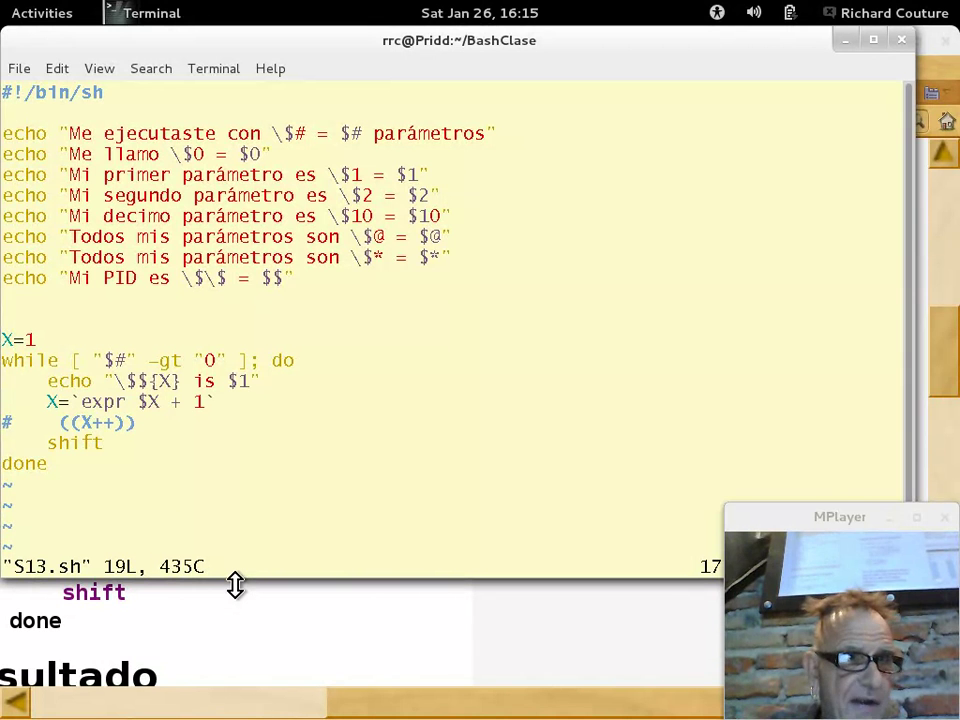
pyautogui.press('Up')
pyautogui.press('w')
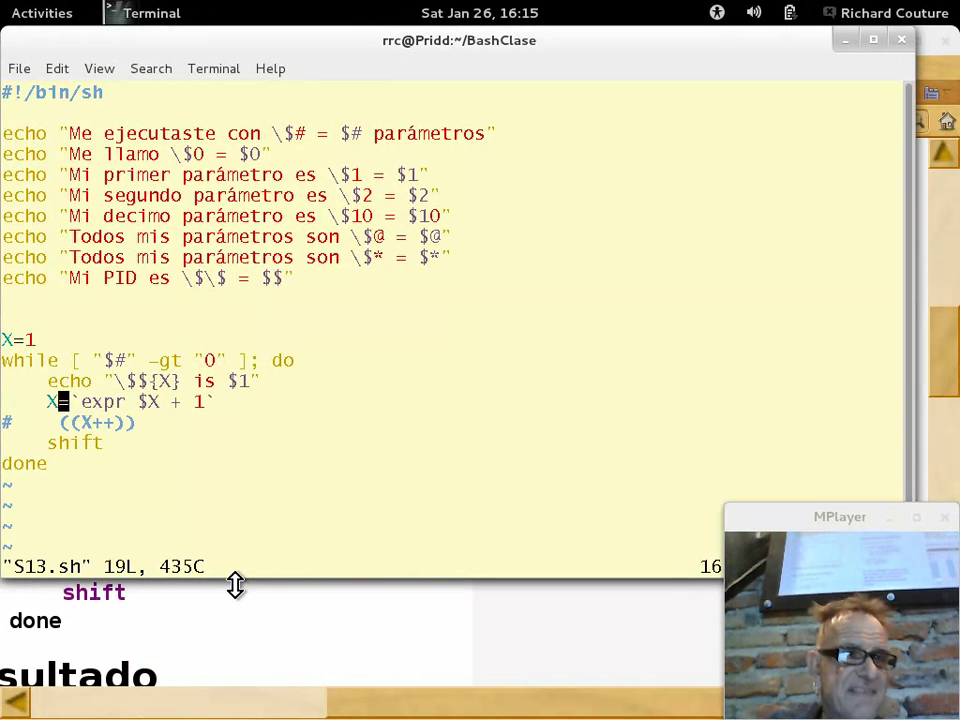
pyautogui.press('w')
pyautogui.press('w')
pyautogui.press('w')
pyautogui.press('b')
pyautogui.press('b')
pyautogui.press('b')
pyautogui.press('b')
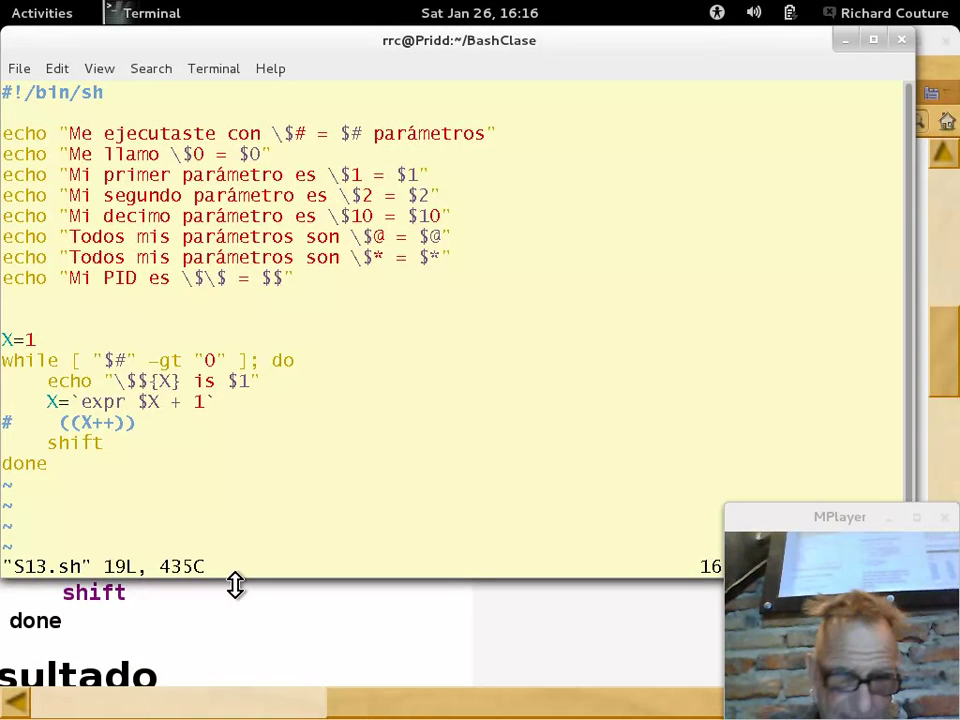
pyautogui.press('y')
pyautogui.press('y')
pyautogui.press('p')
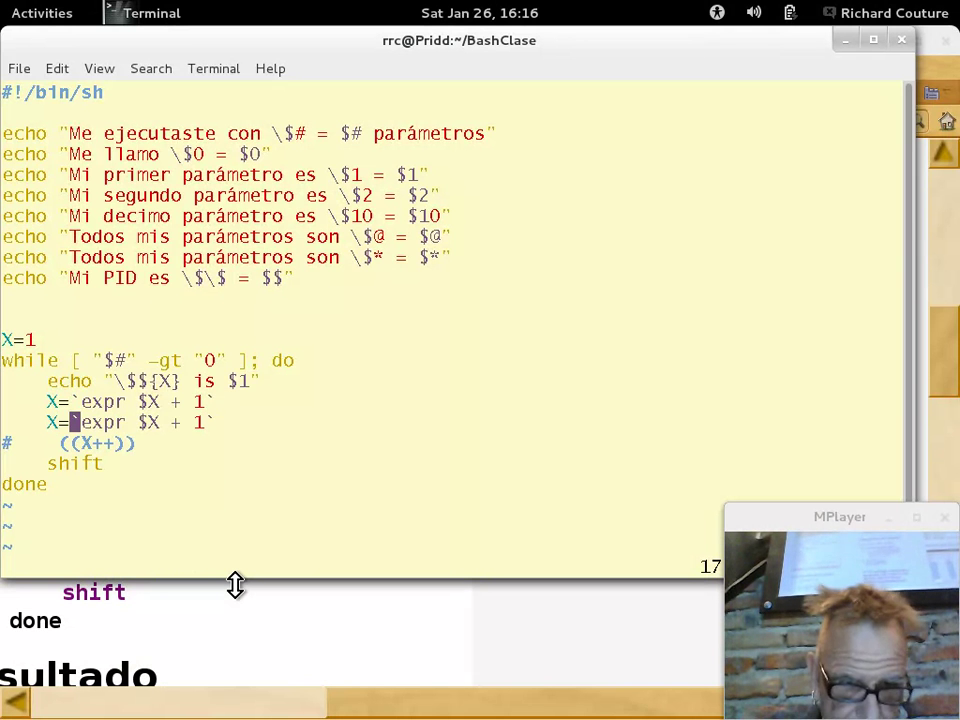
pyautogui.write('i')
pyautogui.write('$')
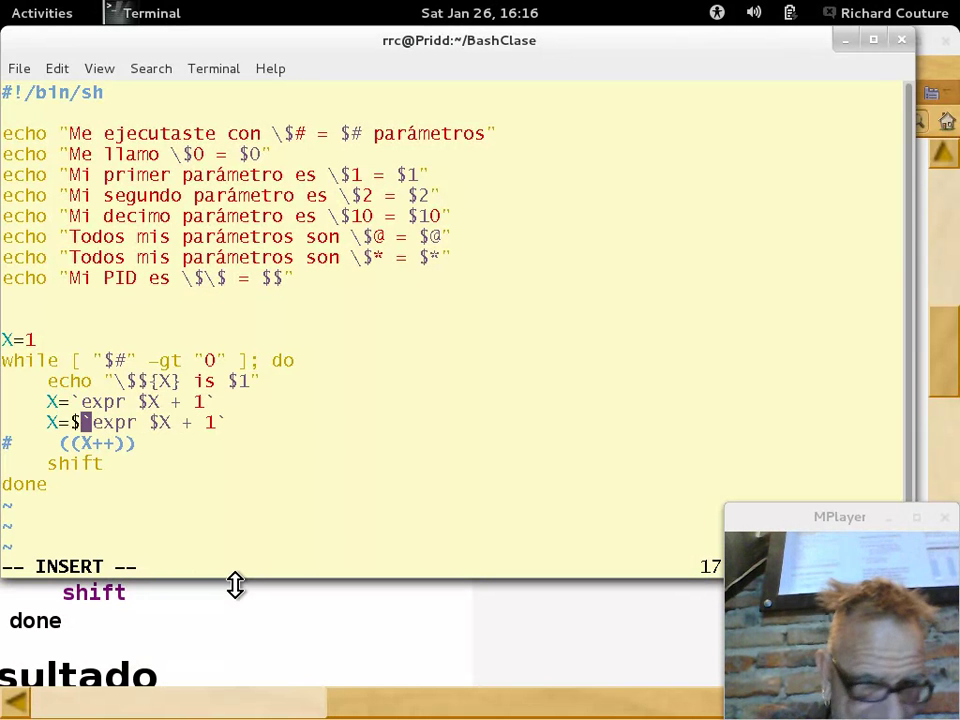
pyautogui.write('(')
pyautogui.press('Delete')
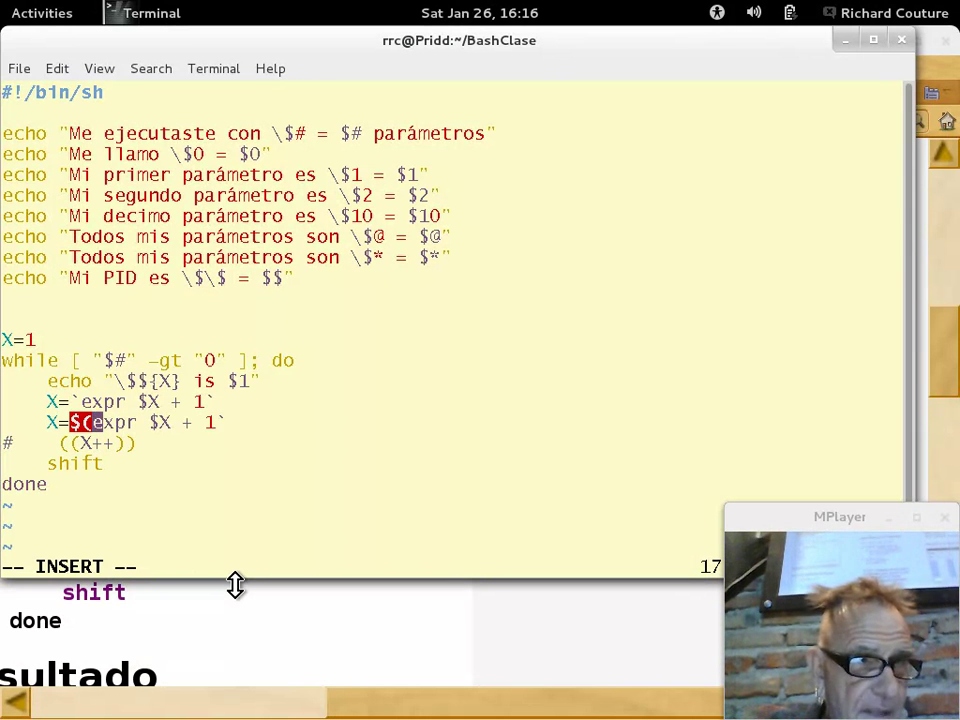
pyautogui.press('Right')
pyautogui.press('Right')
pyautogui.press('Right')
pyautogui.press('Right')
pyautogui.press('Right')
pyautogui.press('Right')
pyautogui.press('Right')
pyautogui.press('Right')
pyautogui.press('Right')
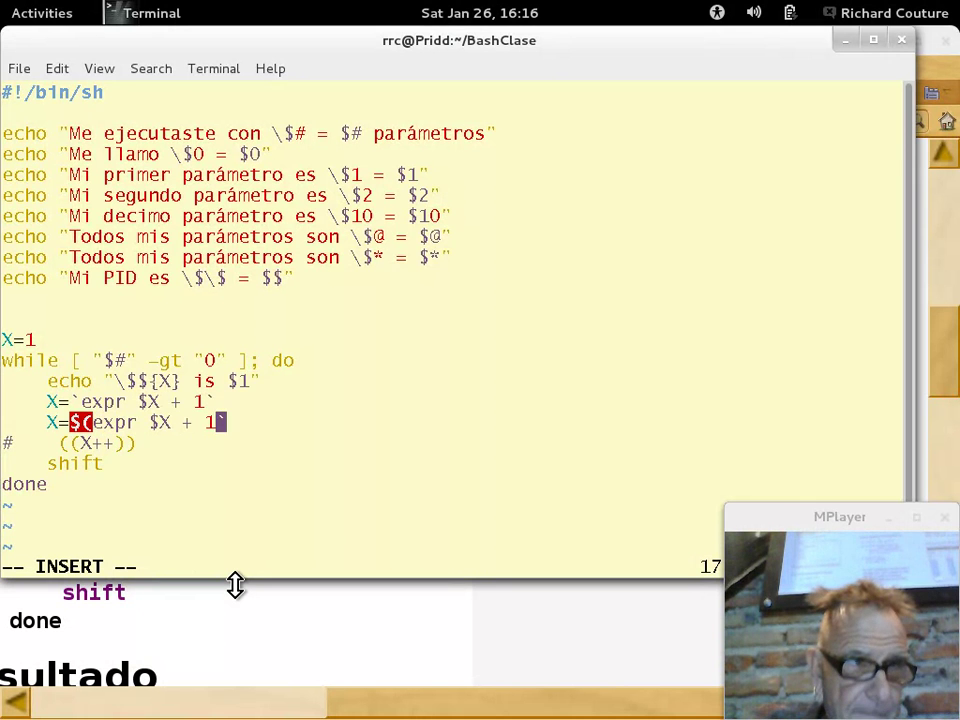
pyautogui.press('Right')
pyautogui.press('Right')
pyautogui.press('BackSpace')
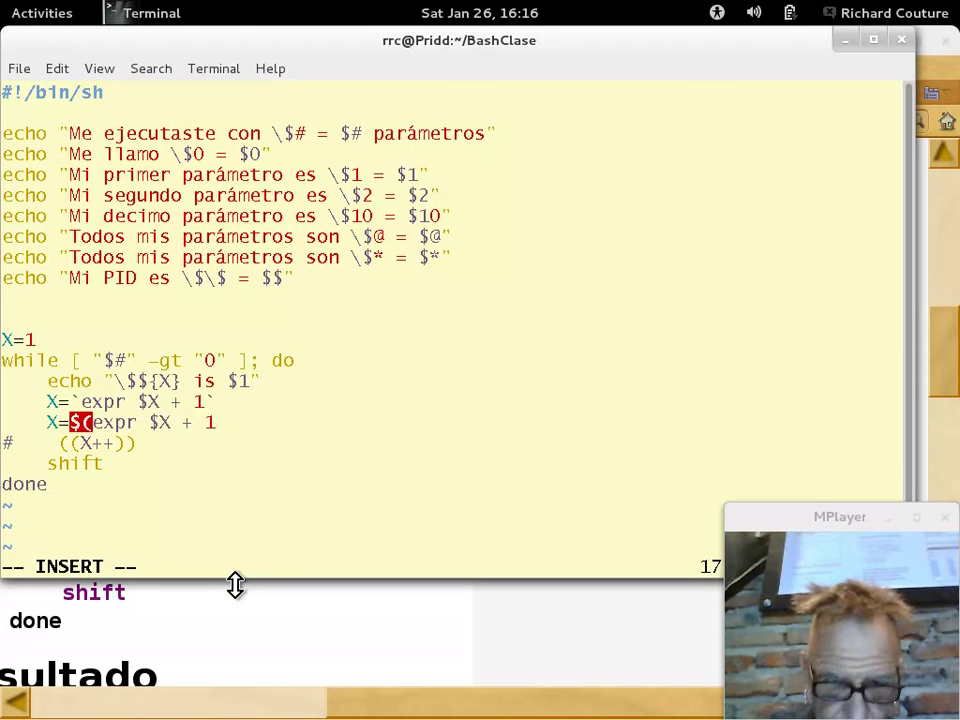
pyautogui.write(')')
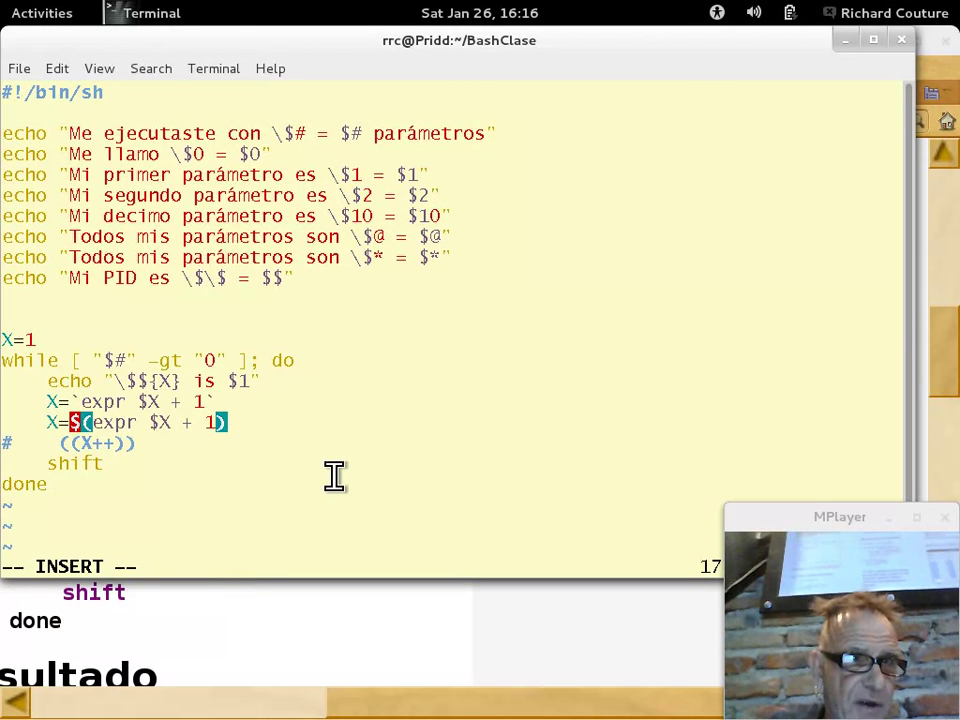
pyautogui.press('Down')
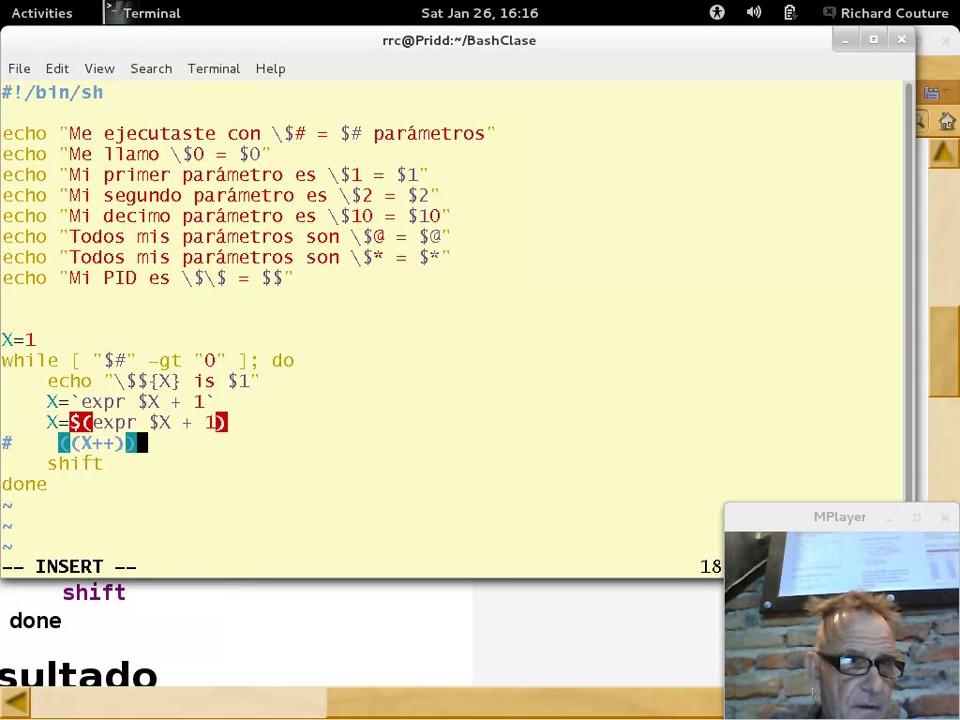
pyautogui.tripleClick(140, 425)
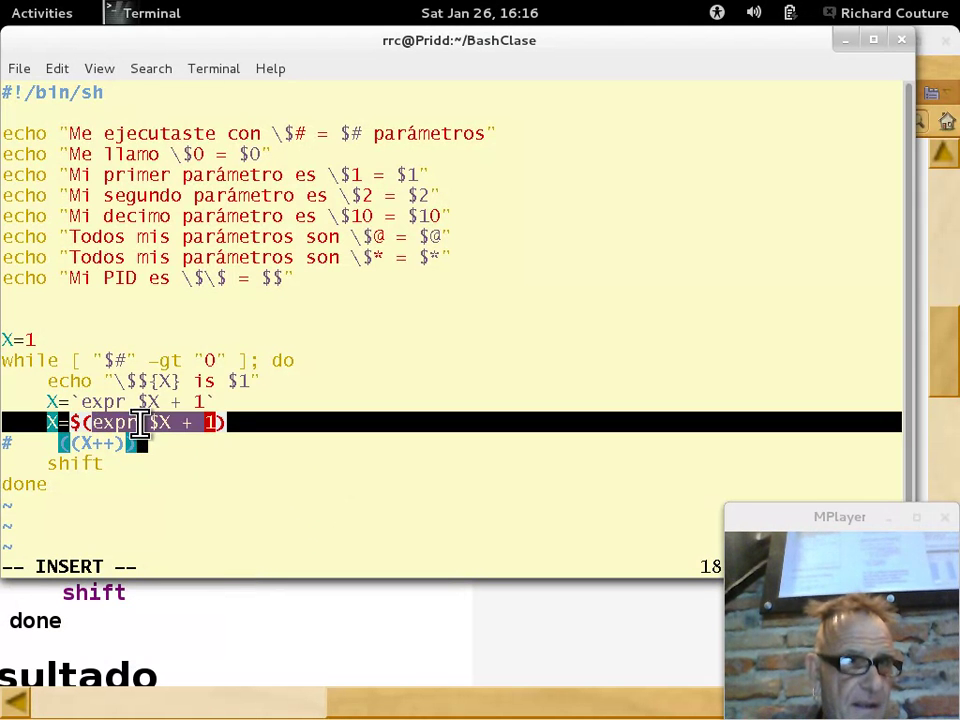
pyautogui.tripleClick(140, 398)
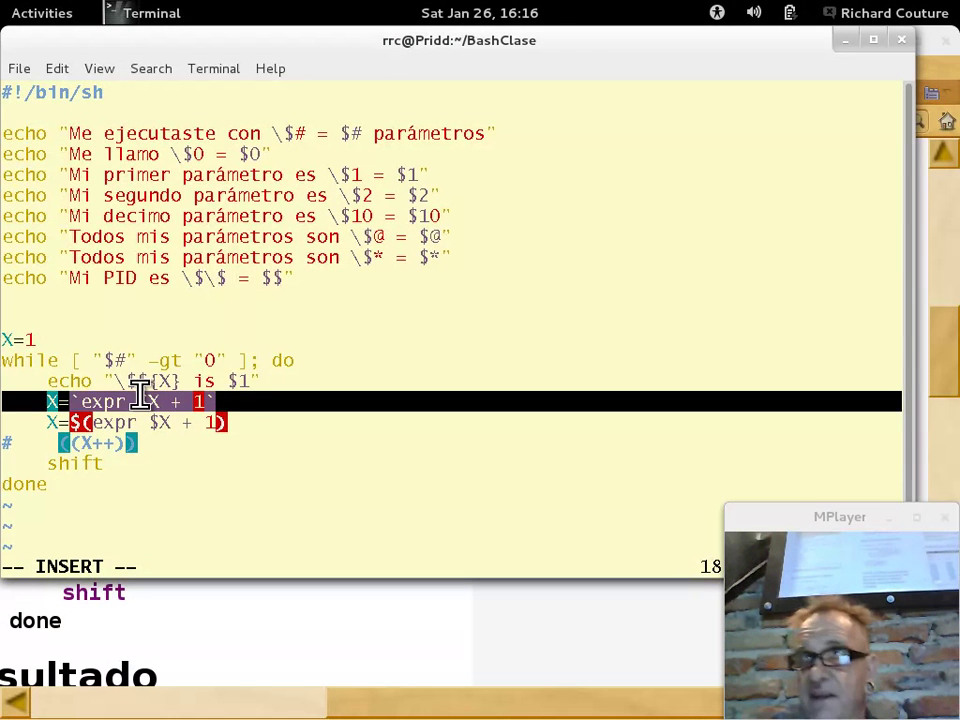
pyautogui.click(136, 433)
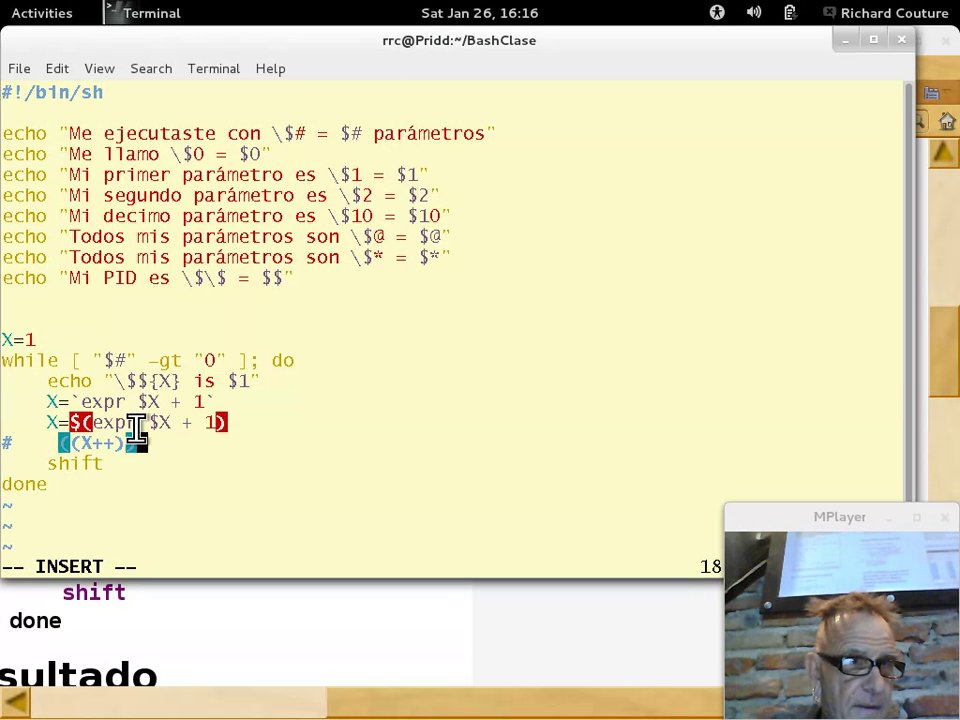
pyautogui.press('Up')
pyautogui.press('Up')
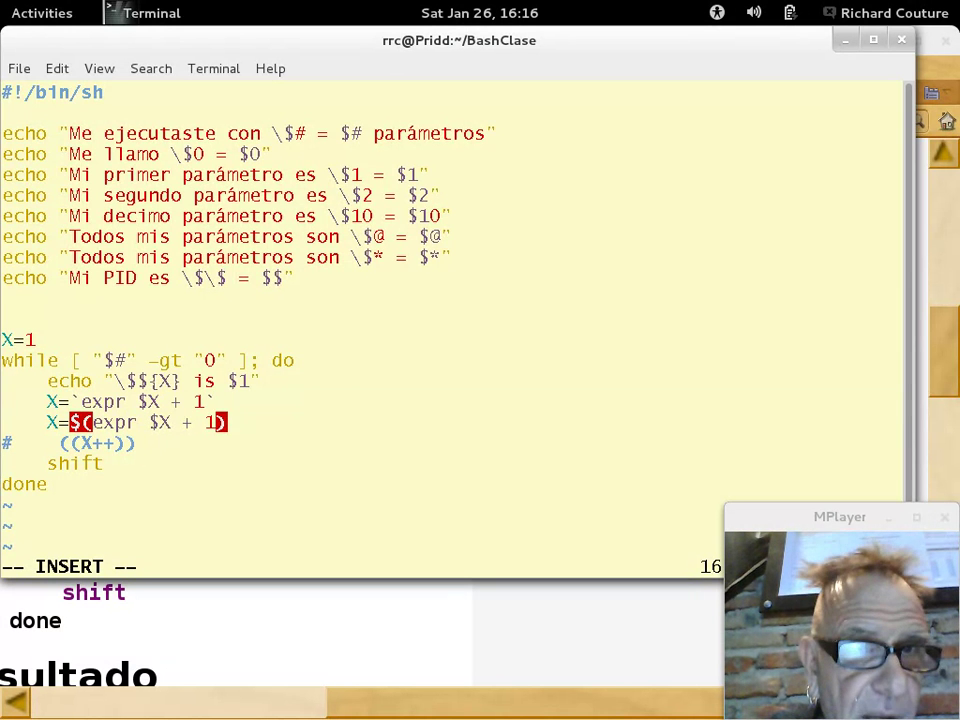
# Step: Change 'llamo' to 'llamó' and replace the e in 'decimo' with é
pyautogui.press('Up')
pyautogui.press('Up')
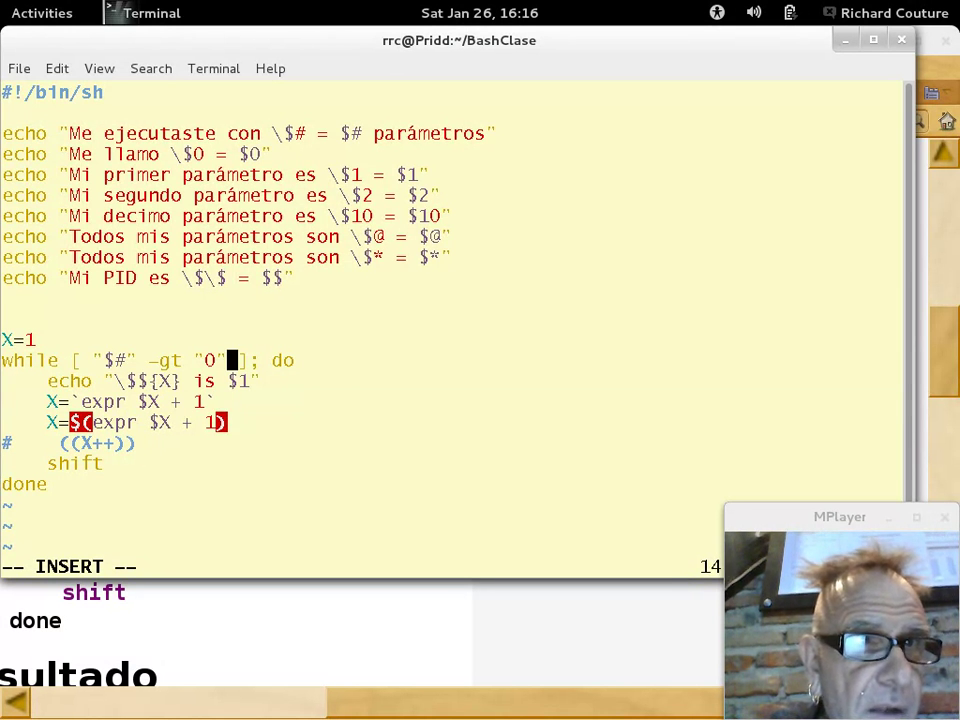
pyautogui.press('Up')
pyautogui.press('Up')
pyautogui.press('Up')
pyautogui.press('Up')
pyautogui.press('Up')
pyautogui.press('Up')
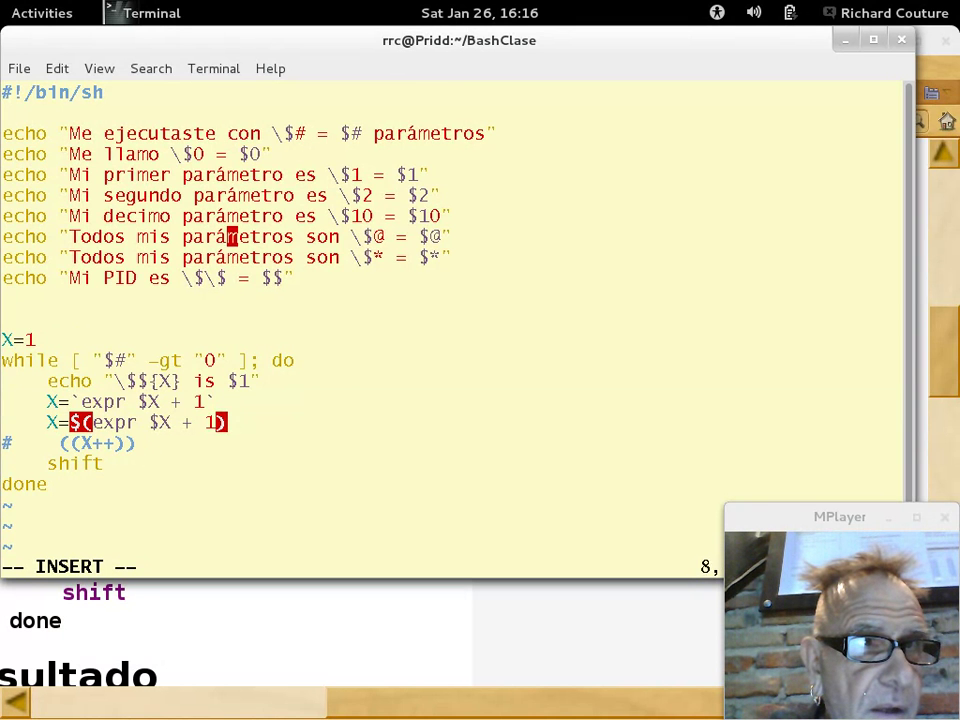
pyautogui.press('Up')
pyautogui.press('Up')
pyautogui.press('Up')
pyautogui.press('Up')
pyautogui.press('Left')
pyautogui.press('Left')
pyautogui.press('Left')
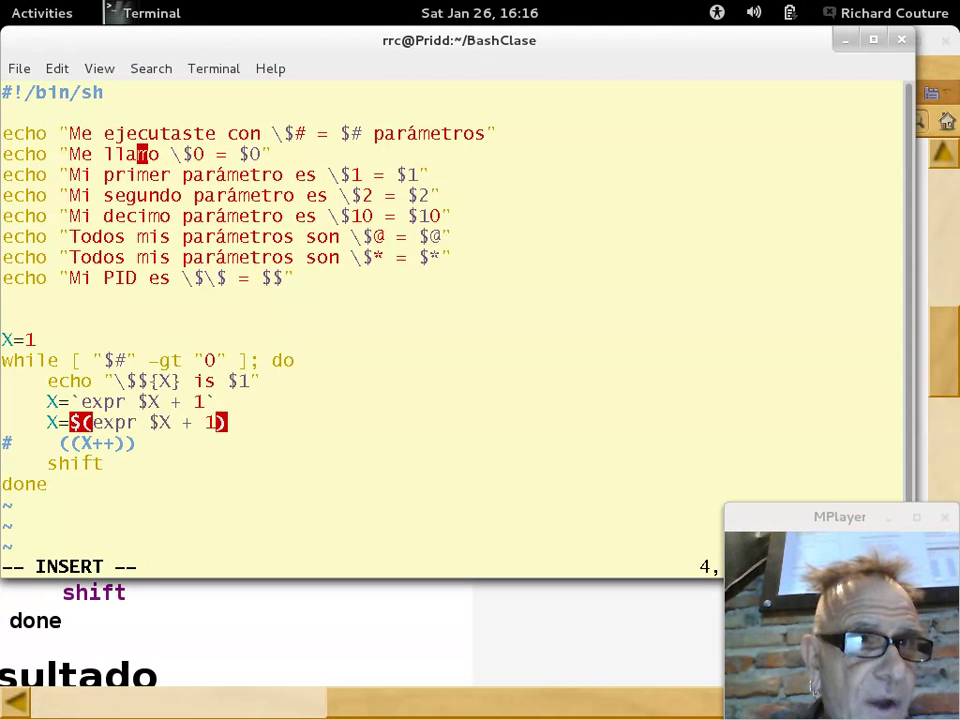
pyautogui.press('Right')
pyautogui.press('Right')
pyautogui.press('Left')
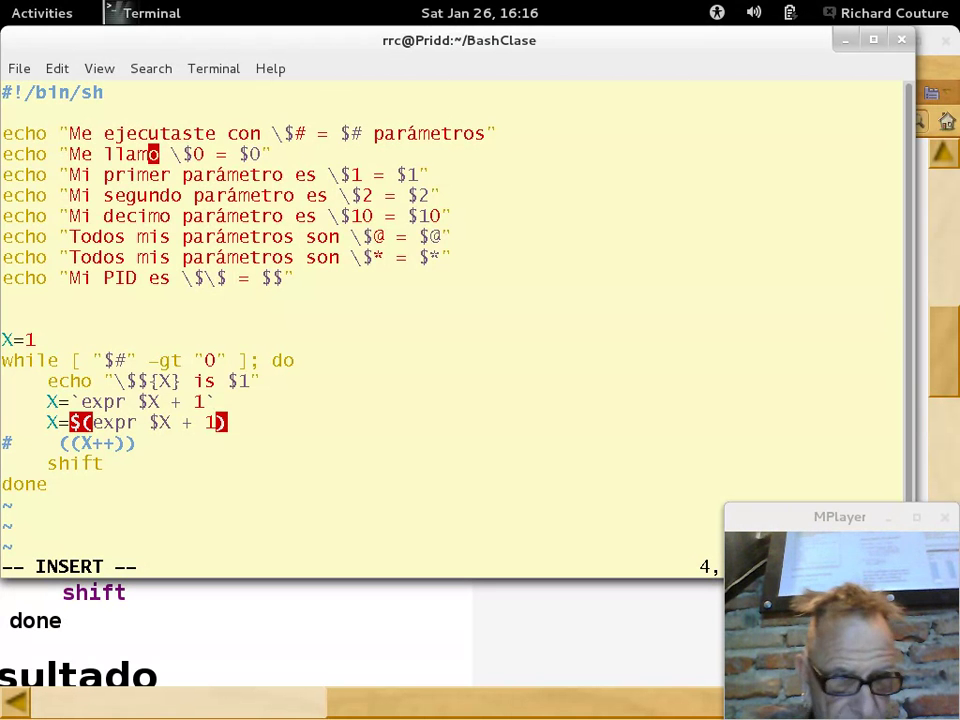
pyautogui.write('r')
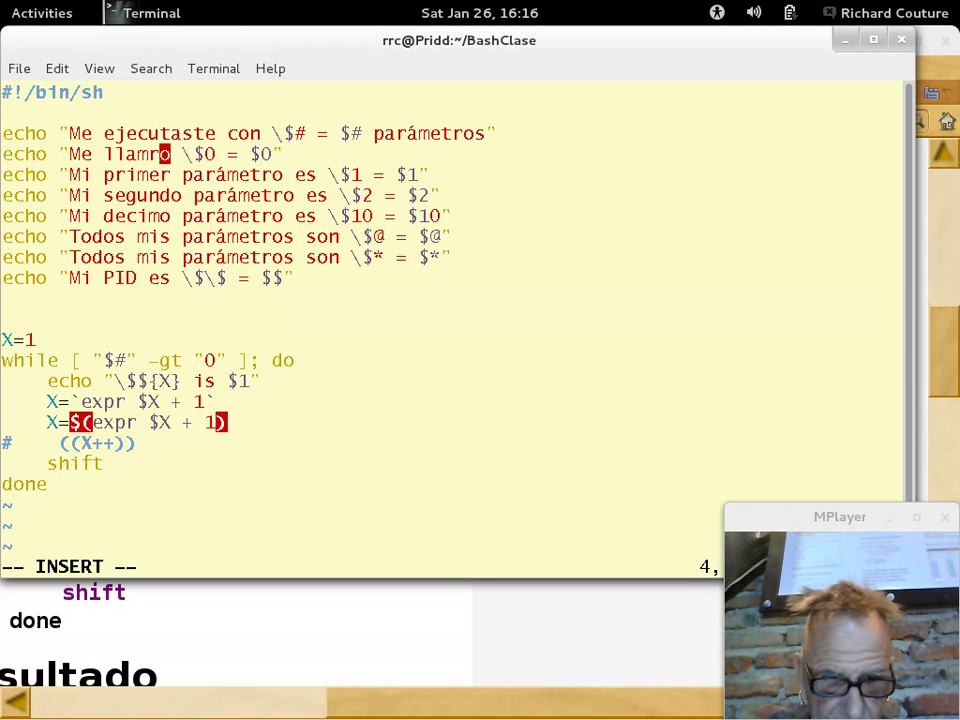
pyautogui.write('ó')
pyautogui.press('BackSpace')
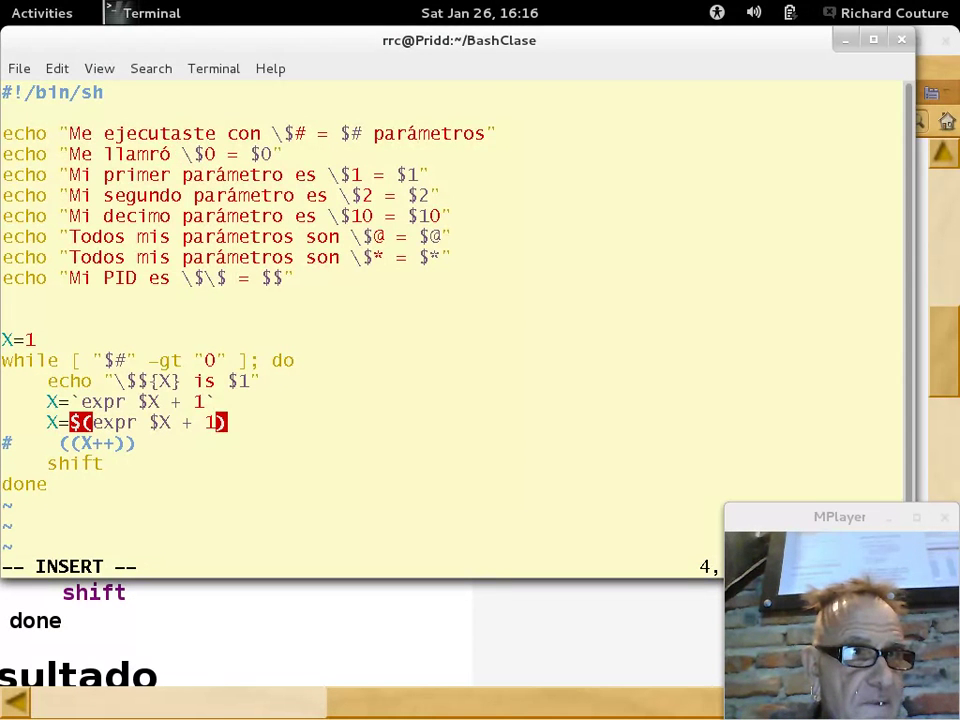
pyautogui.press('BackSpace')
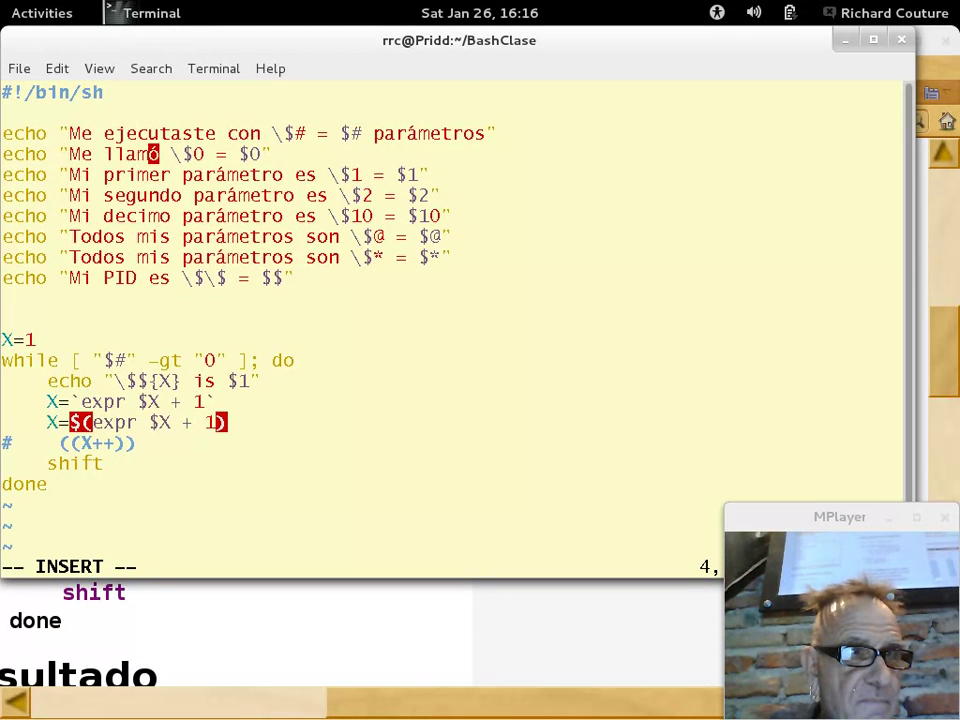
pyautogui.press('Down')
pyautogui.press('Down')
pyautogui.press('Down')
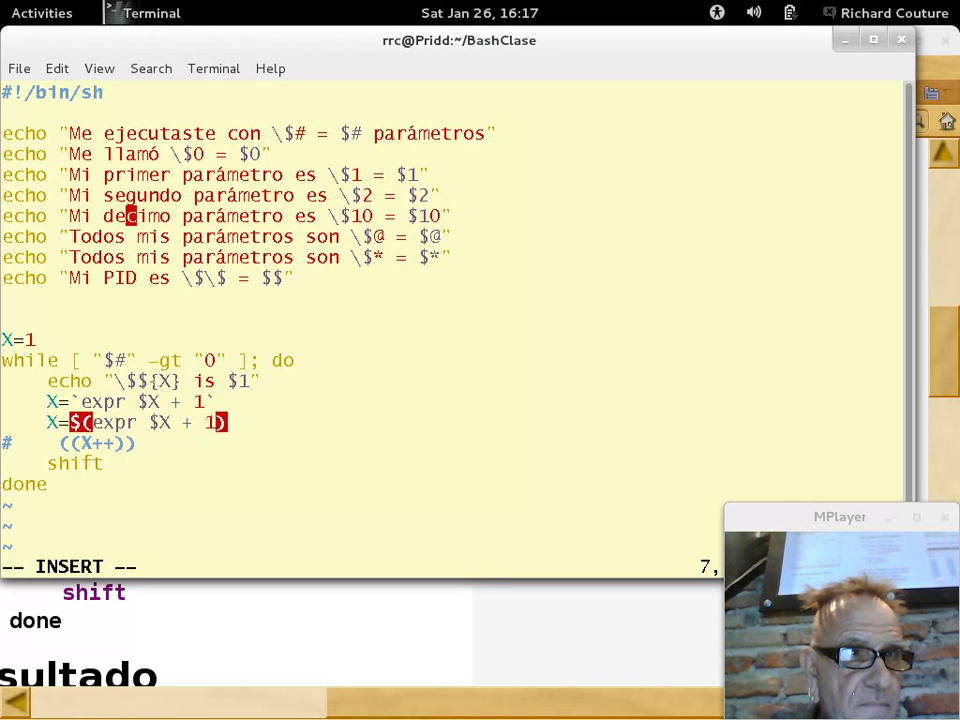
pyautogui.press('BackSpace')
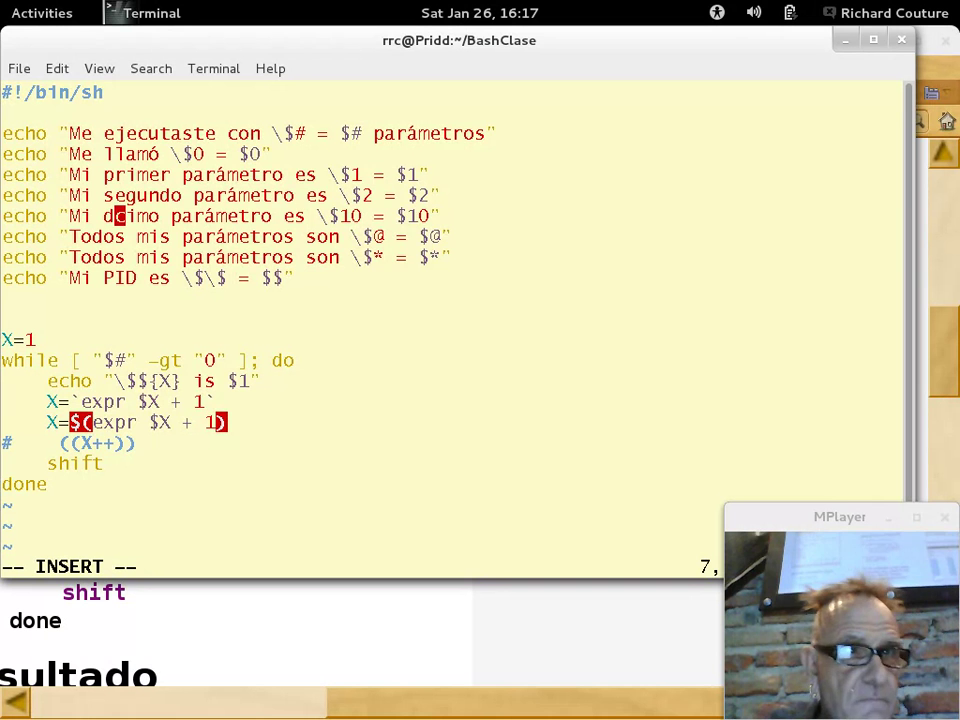
pyautogui.write('é')
pyautogui.press('Up')
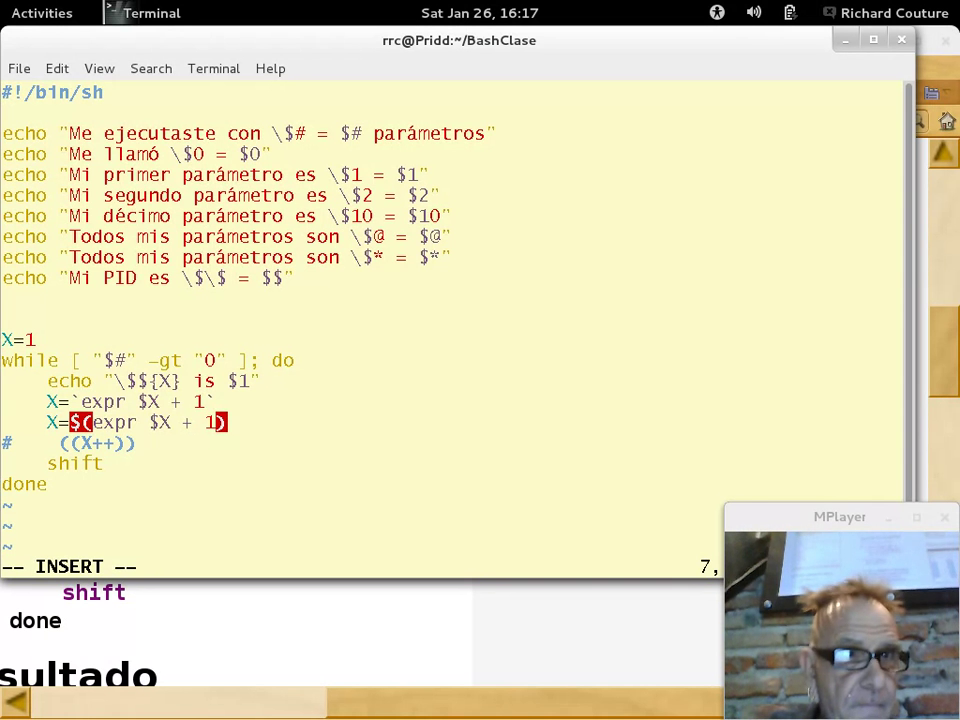
# Step: Revert 'llamó' back to 'llamo' with r o, then review the décimo line
pyautogui.press('Up')
pyautogui.press('Up')
pyautogui.press('Right')
pyautogui.press('Right')
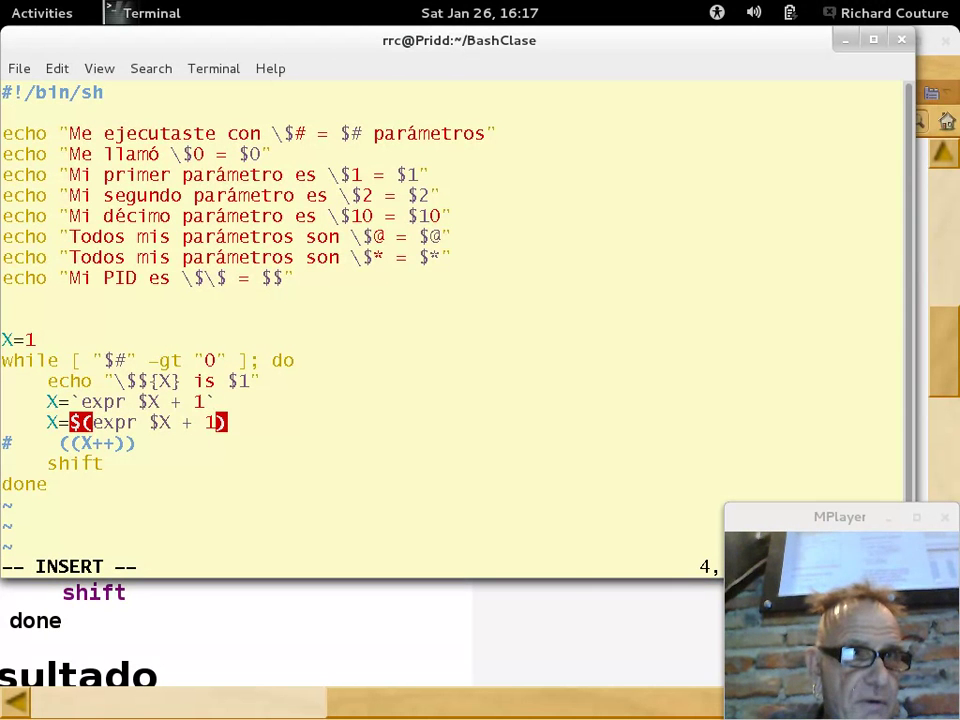
pyautogui.press('Insert')
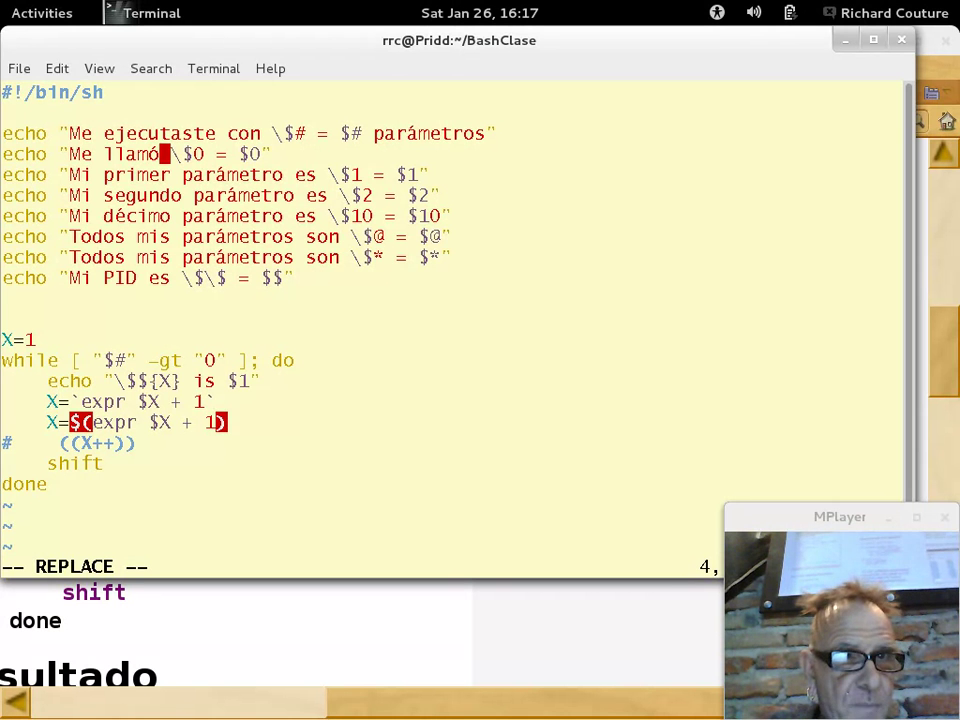
pyautogui.press('Left')
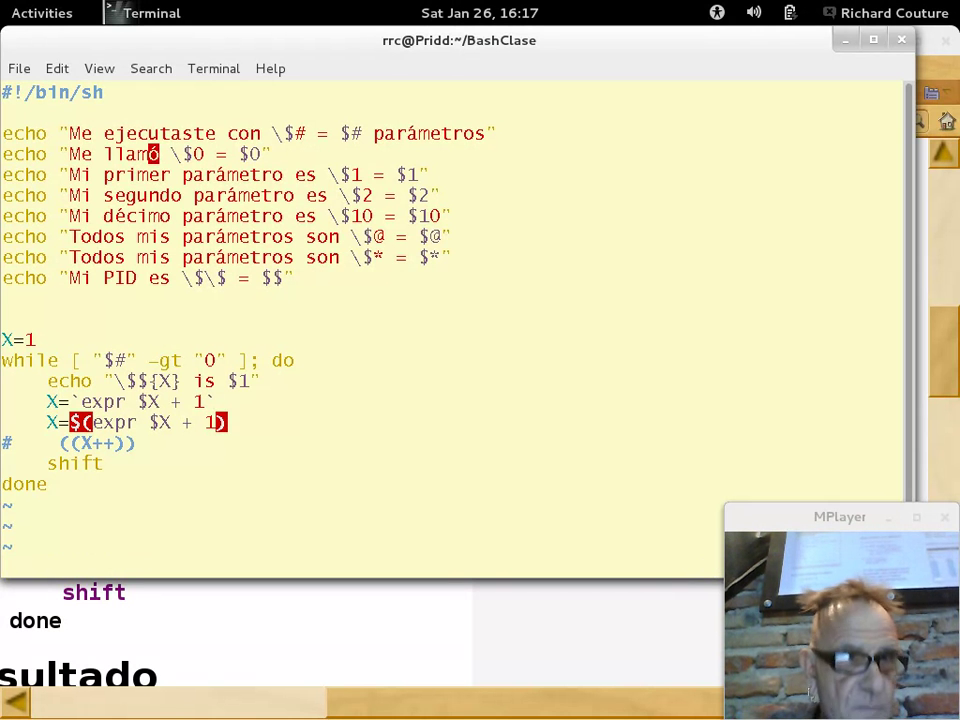
pyautogui.press('Escape')
pyautogui.write('ro')
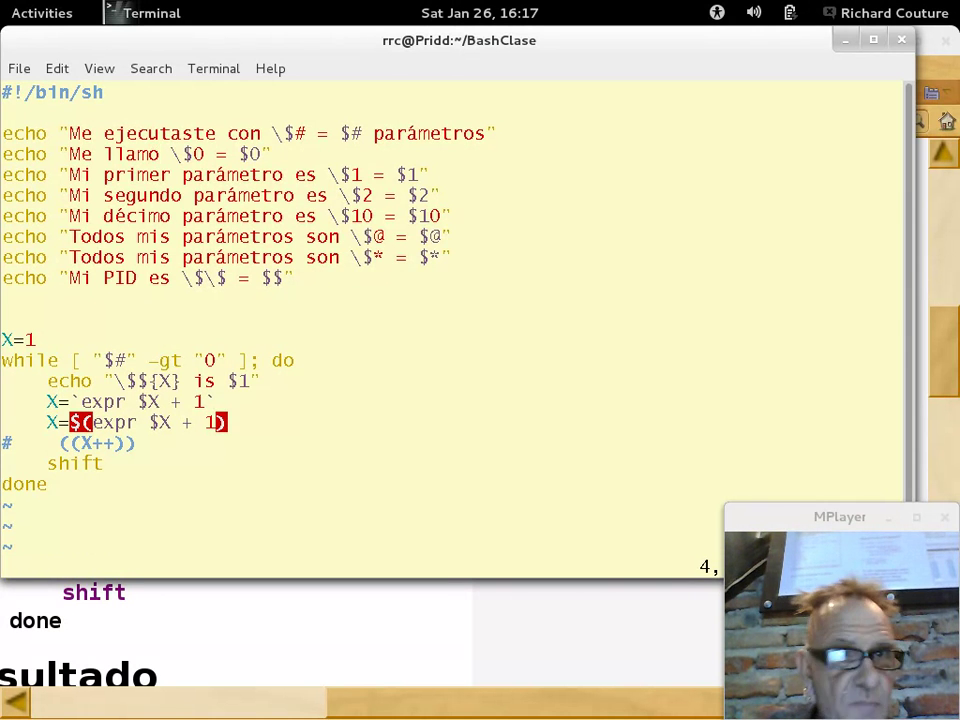
pyautogui.press('Down')
pyautogui.press('Down')
pyautogui.press('Down')
pyautogui.press('Down')
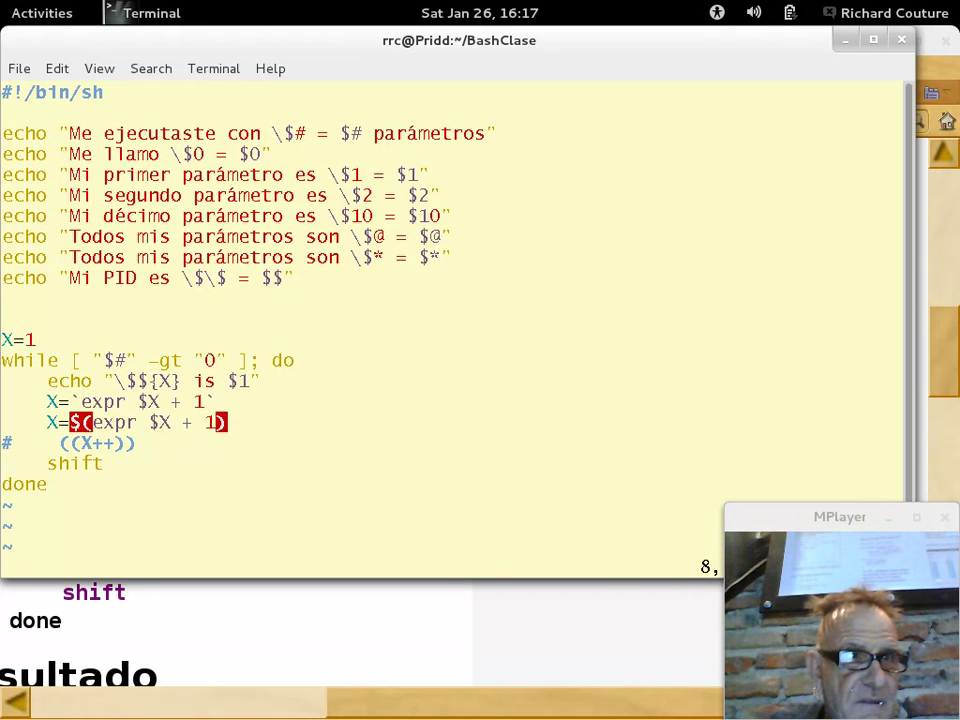
pyautogui.press('Up')
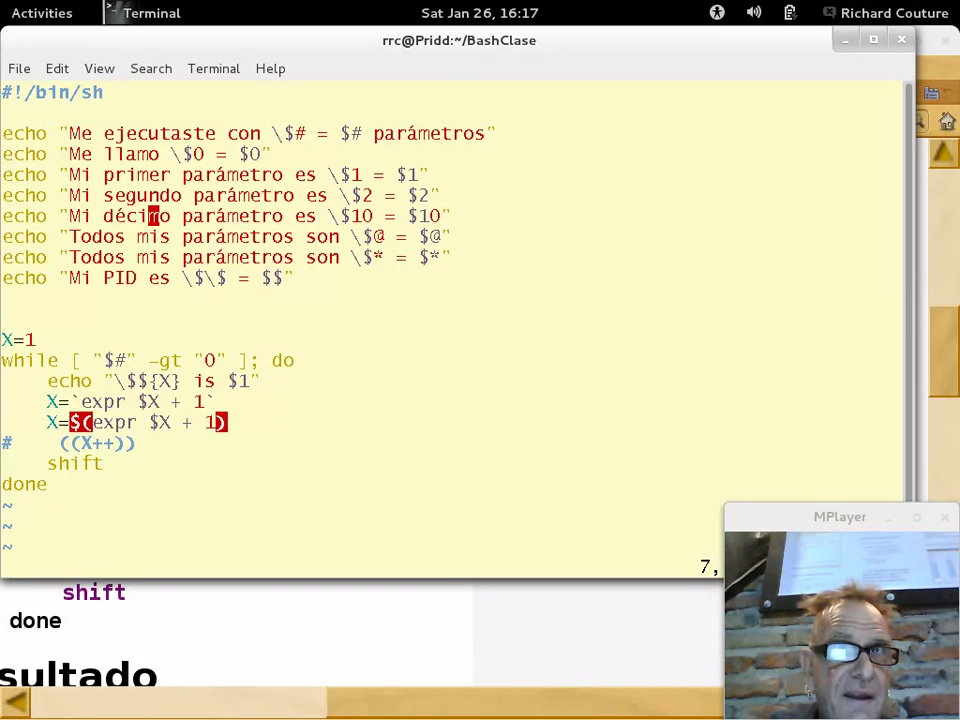
pyautogui.press('Left')
pyautogui.press('Left')
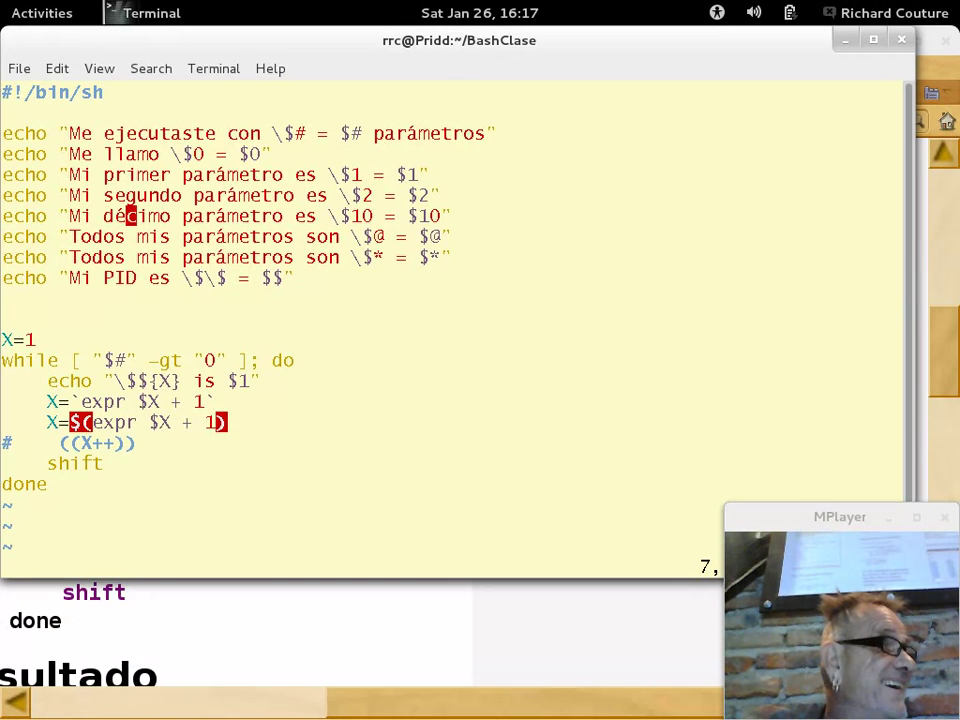
pyautogui.press('Left')
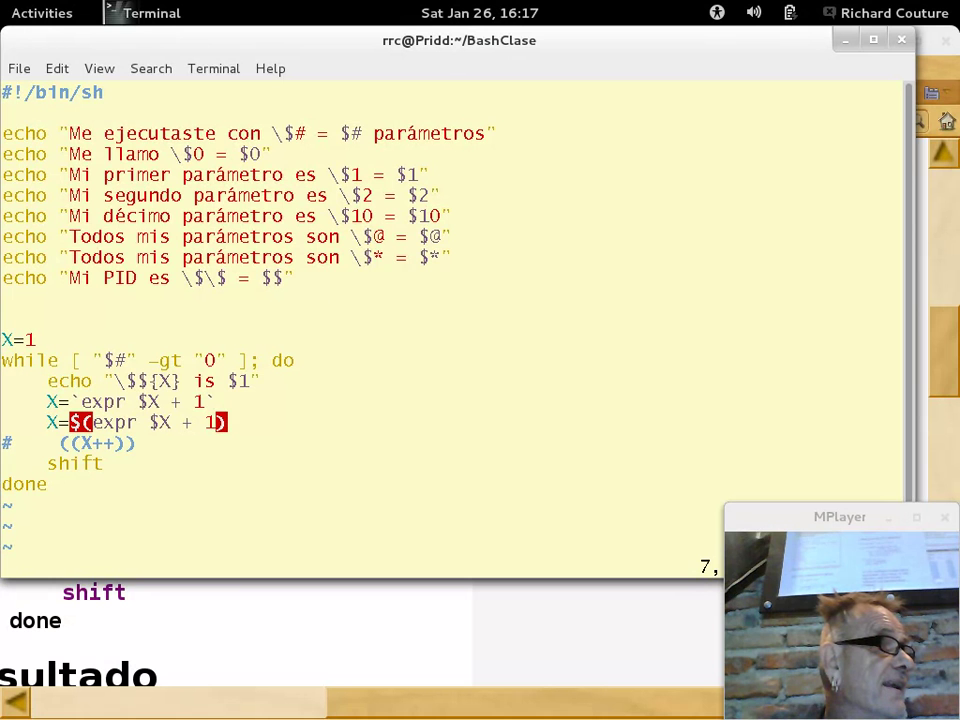
pyautogui.press('Right')
pyautogui.press('Right')
pyautogui.press('Right')
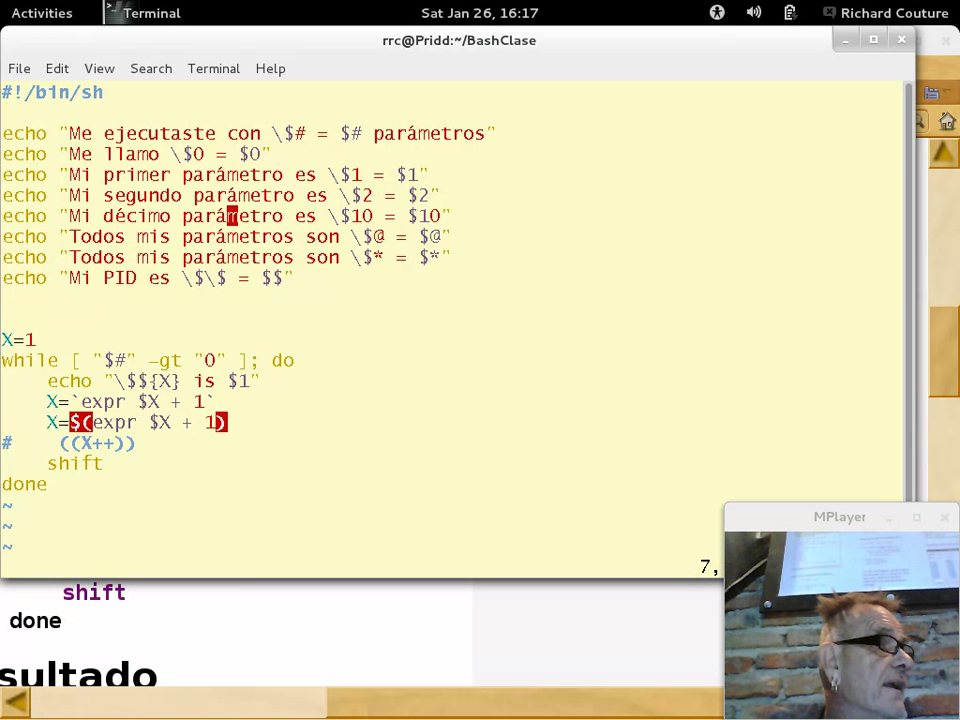
pyautogui.press('Right')
pyautogui.press('Right')
pyautogui.press('Right')
pyautogui.press('Left')
pyautogui.press('Left')
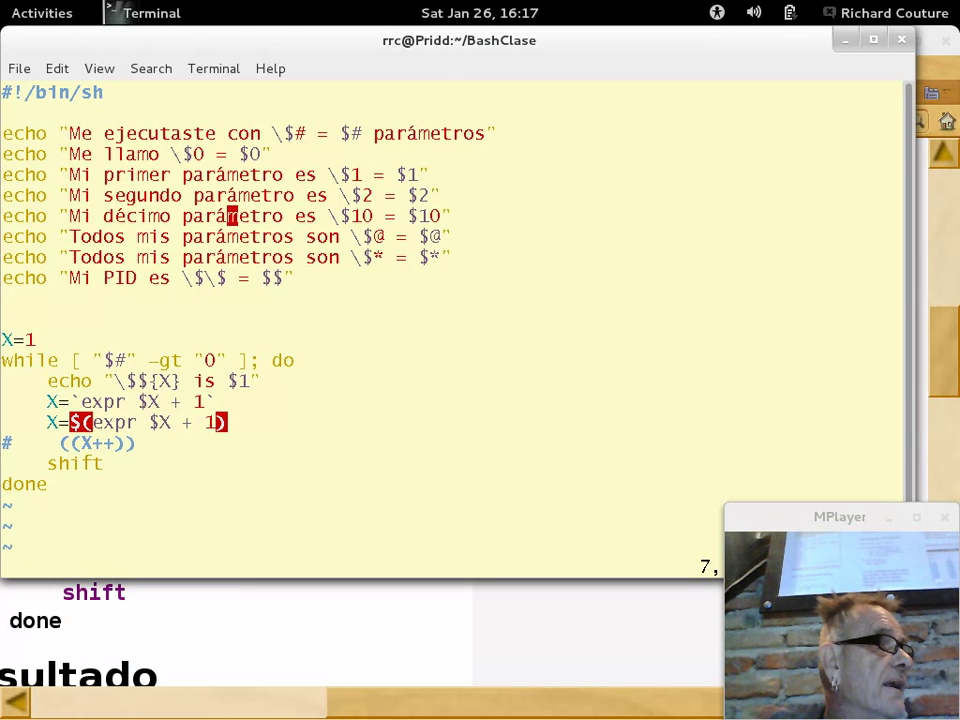
pyautogui.press('Left')
pyautogui.press('Left')
pyautogui.press('Left')
pyautogui.press('Left')
pyautogui.press('Left')
pyautogui.press('Left')
pyautogui.press('Left')
pyautogui.press('Left')
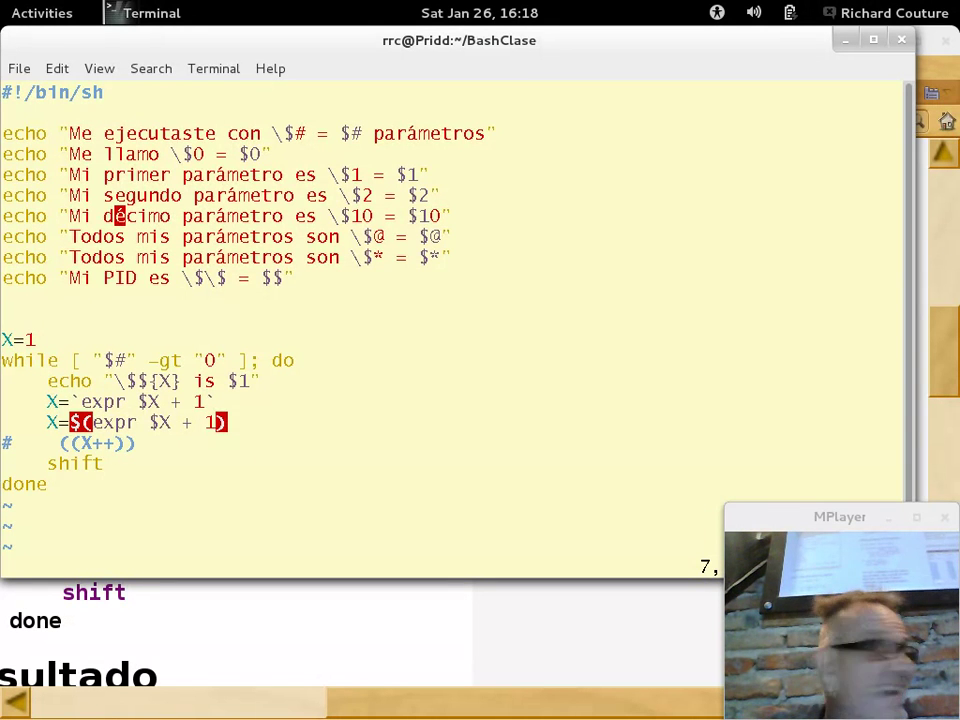
pyautogui.press('Left')
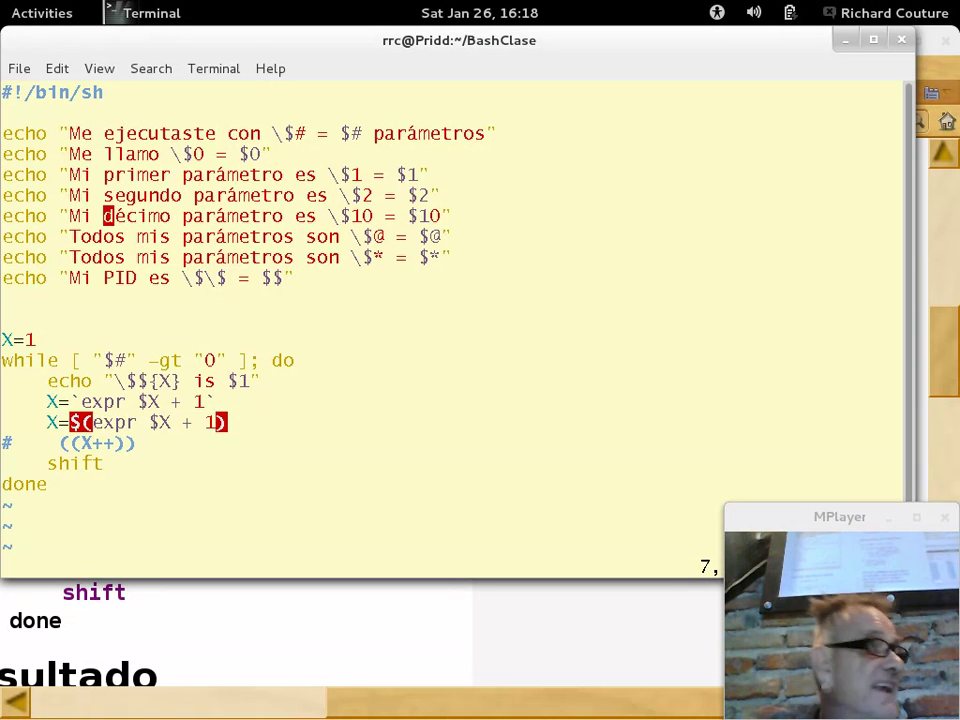
pyautogui.press('Right')
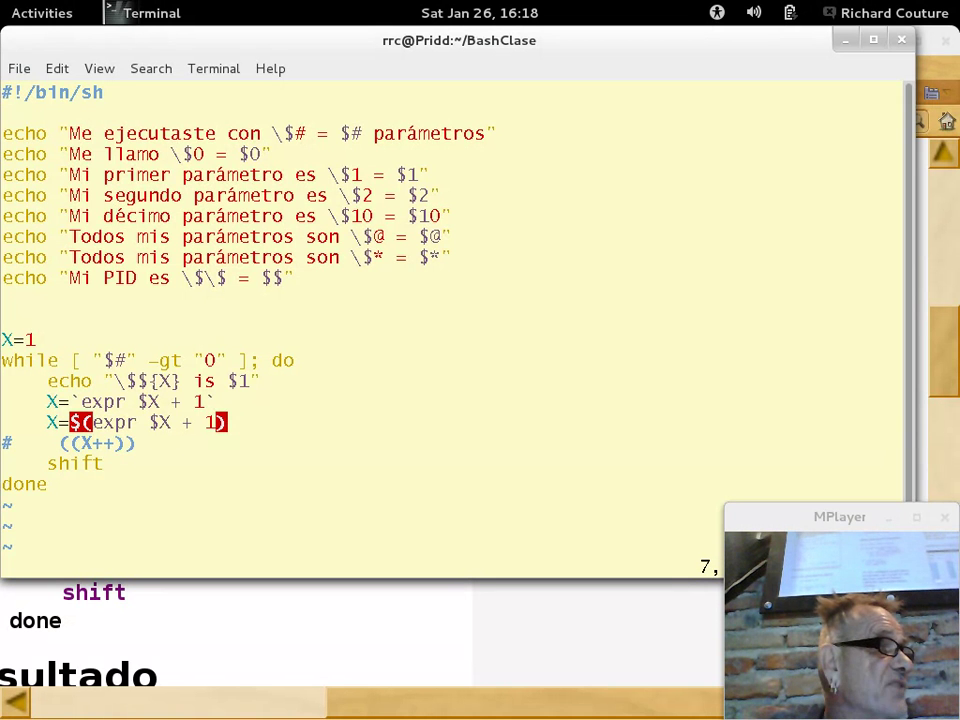
pyautogui.press('Right')
pyautogui.press('Right')
pyautogui.press('Right')
pyautogui.press('Right')
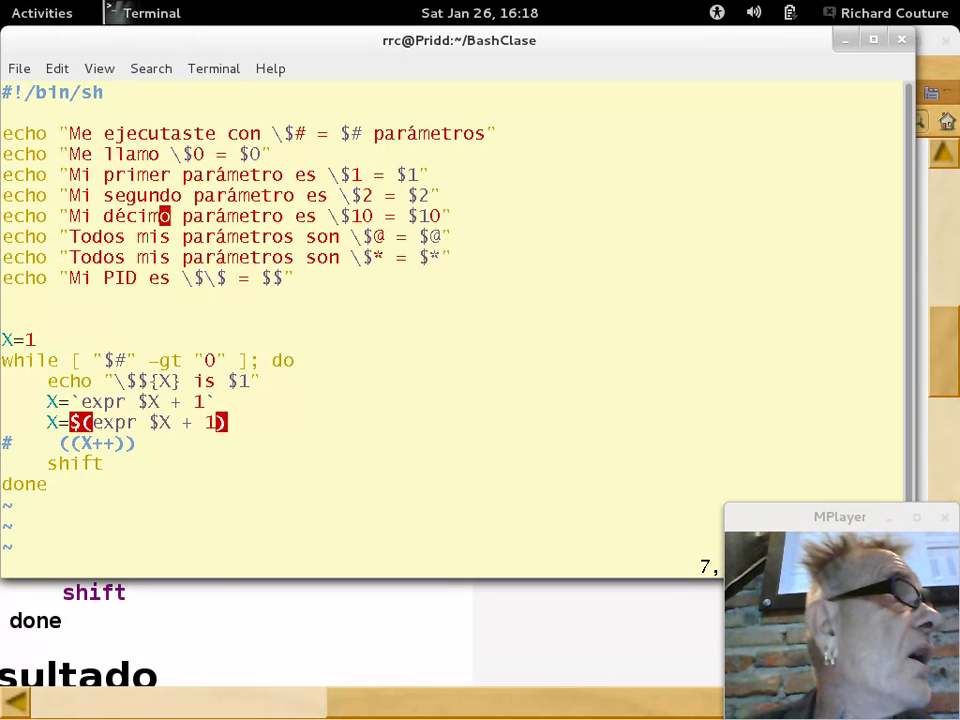
pyautogui.press('Up')
pyautogui.press('Up')
pyautogui.press('Up')
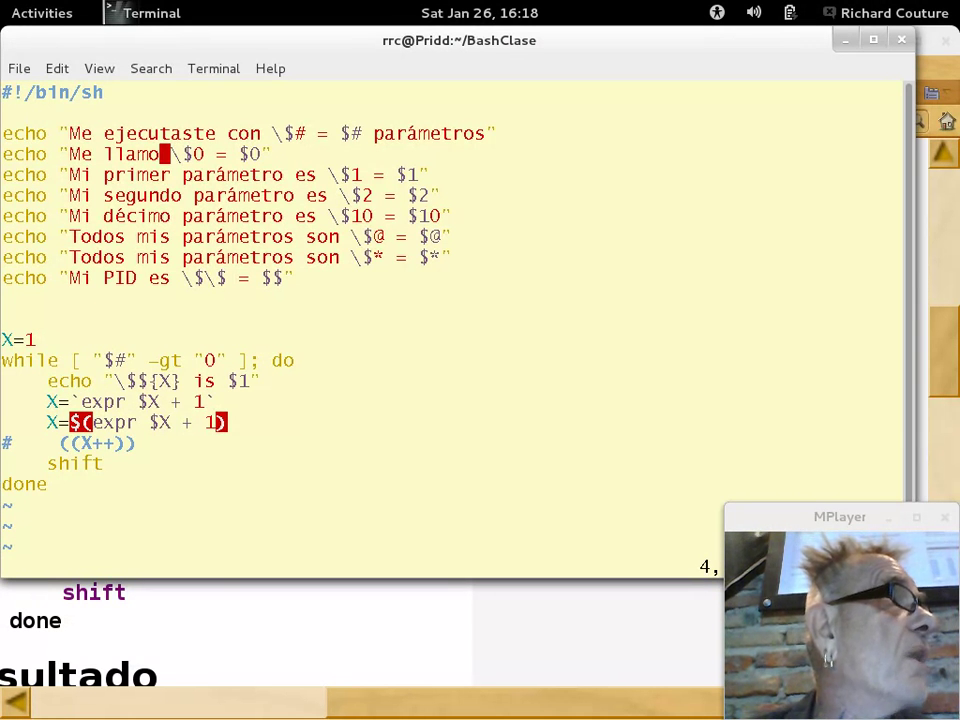
pyautogui.press('Up')
pyautogui.press('Up')
pyautogui.press('Up')
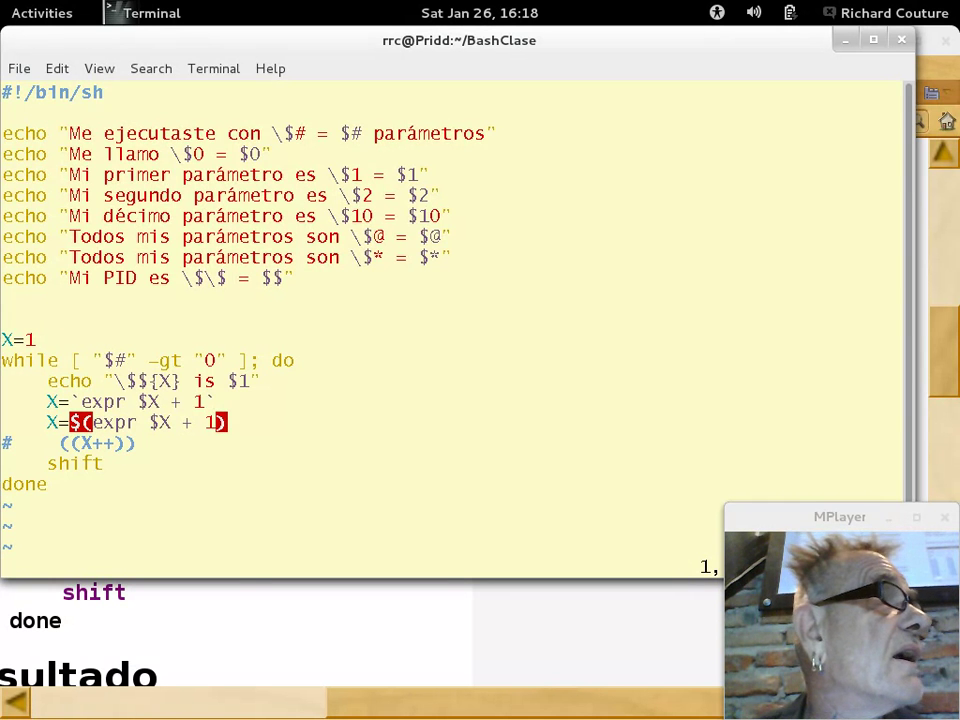
pyautogui.press('Down')
pyautogui.press('Down')
pyautogui.press('Down')
pyautogui.press('Down')
pyautogui.press('Down')
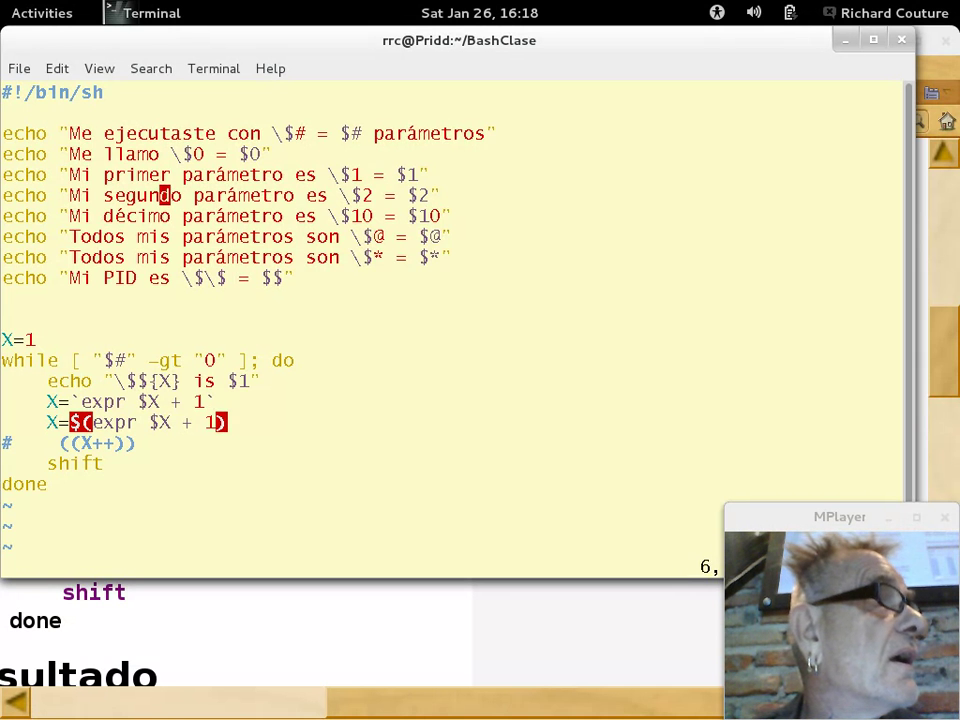
pyautogui.press('Down')
pyautogui.press('Down')
pyautogui.press('Down')
pyautogui.press('Down')
pyautogui.press('Down')
pyautogui.press('Down')
pyautogui.press('Down')
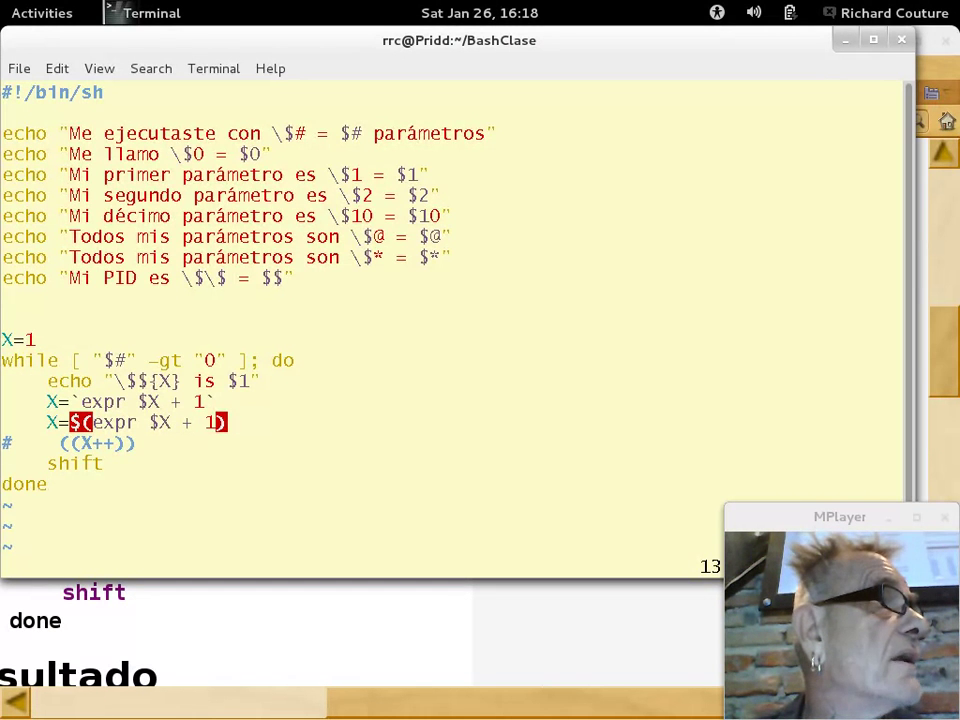
pyautogui.press('Down')
pyautogui.press('Down')
pyautogui.press('Down')
pyautogui.press('Down')
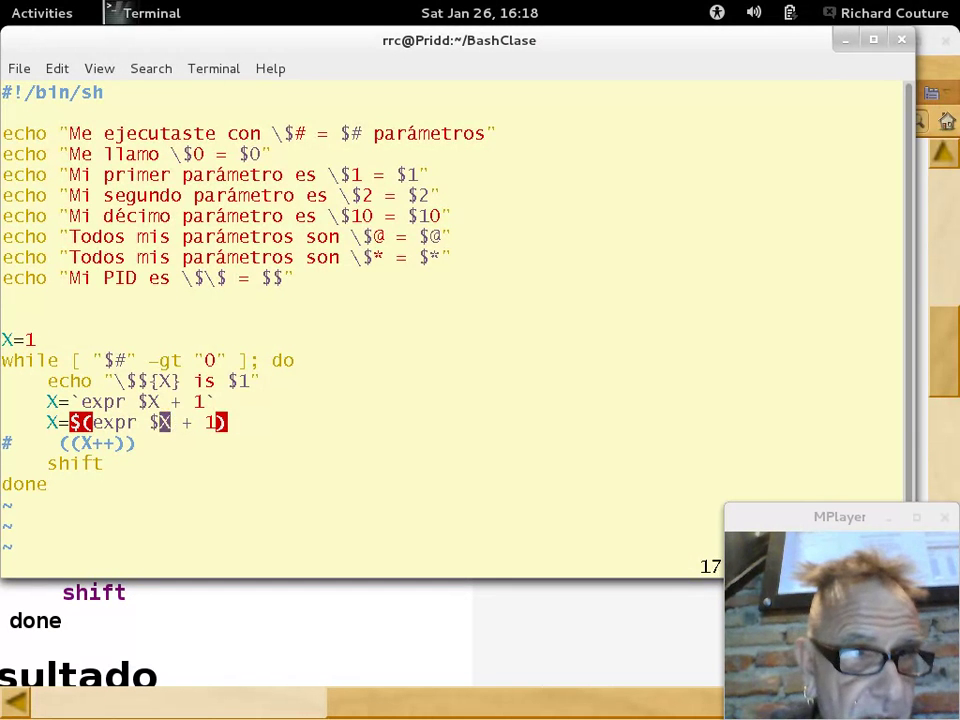
pyautogui.press('Down')
pyautogui.press('Down')
pyautogui.press('Up')
pyautogui.press('Up')
pyautogui.press('Up')
pyautogui.press('Up')
pyautogui.press('Up')
pyautogui.press('Up')
pyautogui.press('Up')
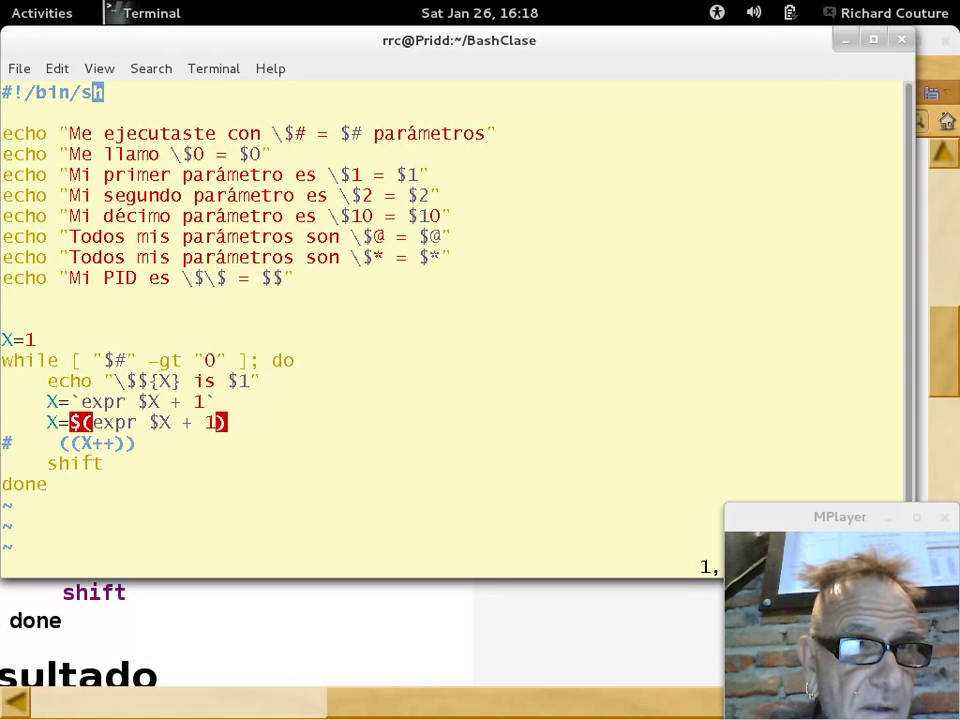
pyautogui.press('Down')
pyautogui.press('Down')
pyautogui.press('Down')
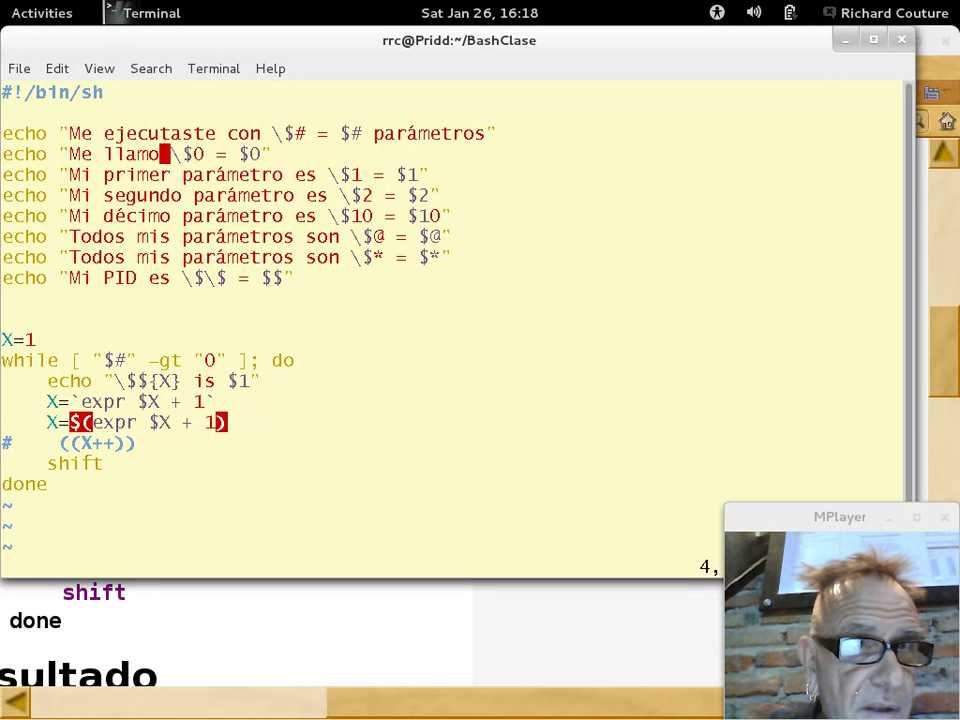
# Step: Search for 'is' and change it to 'es' in the loop's echo line
pyautogui.write('/')
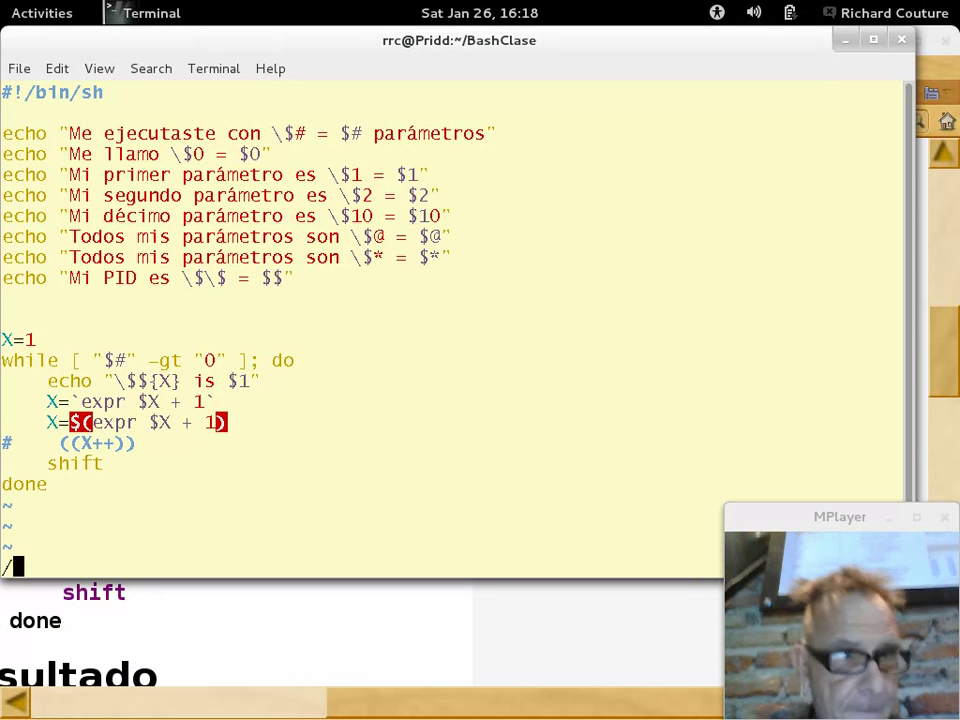
pyautogui.write('is')
pyautogui.press('Return')
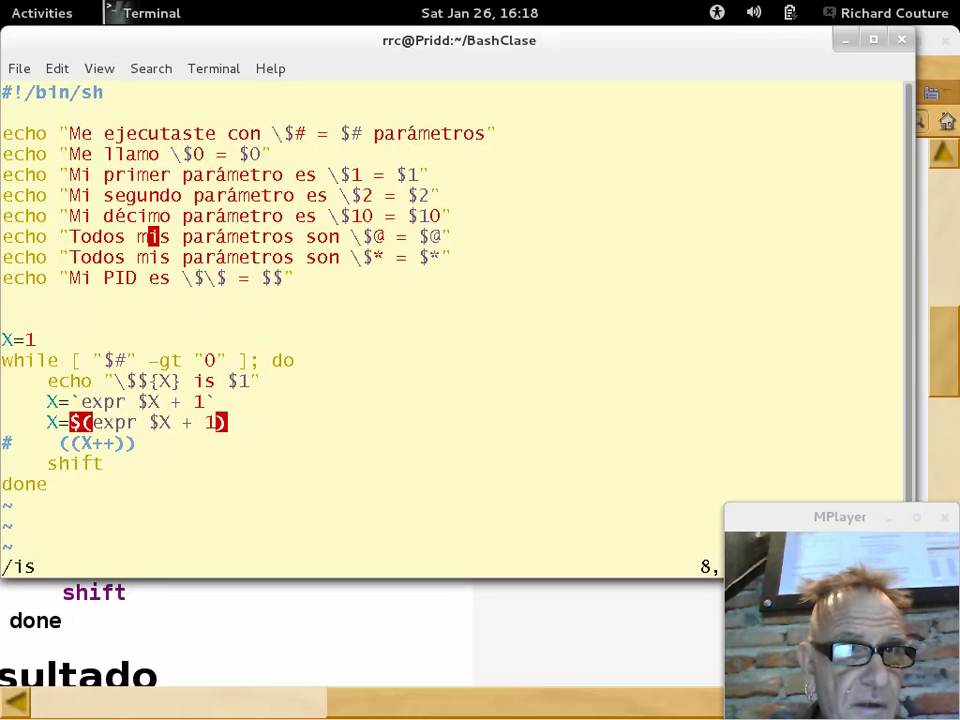
pyautogui.press('Up')
pyautogui.press('Up')
pyautogui.press('Up')
pyautogui.press('Up')
pyautogui.press('Up')
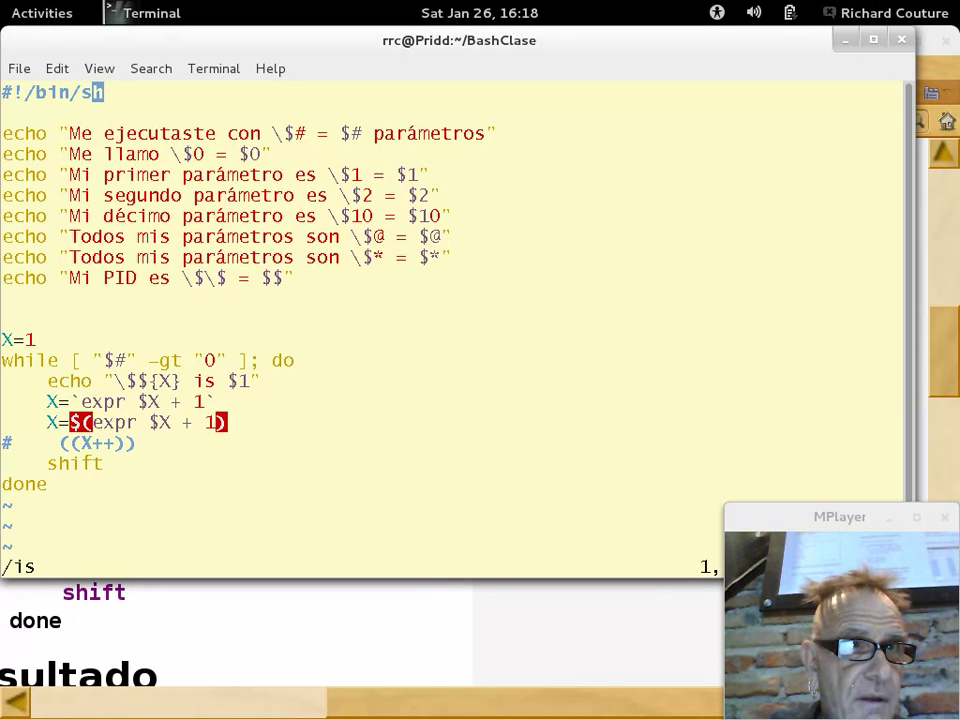
pyautogui.press('Down')
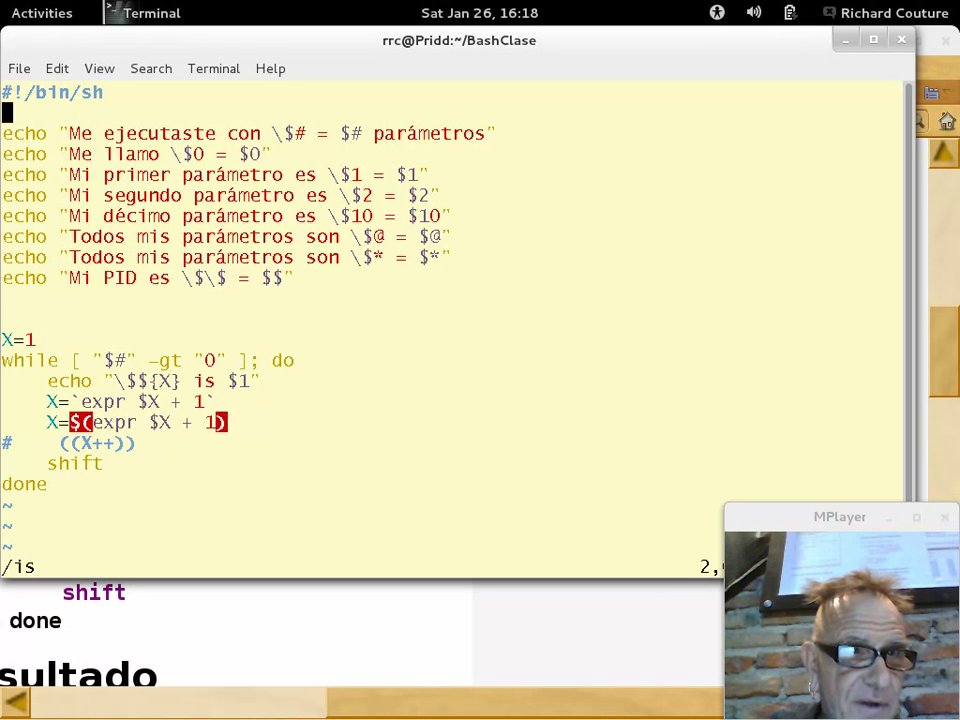
pyautogui.press('Down')
pyautogui.press('Down')
pyautogui.press('Down')
pyautogui.press('Down')
pyautogui.press('Down')
pyautogui.press('Down')
pyautogui.press('Down')
pyautogui.press('Down')
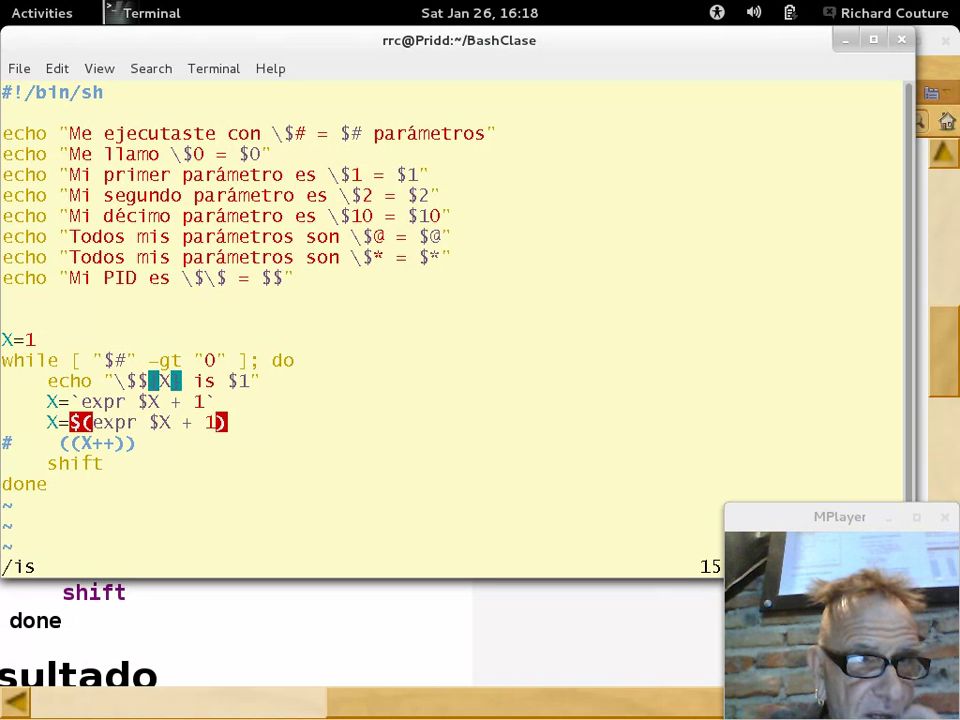
pyautogui.press('n')
pyautogui.press('r')
pyautogui.press('e')
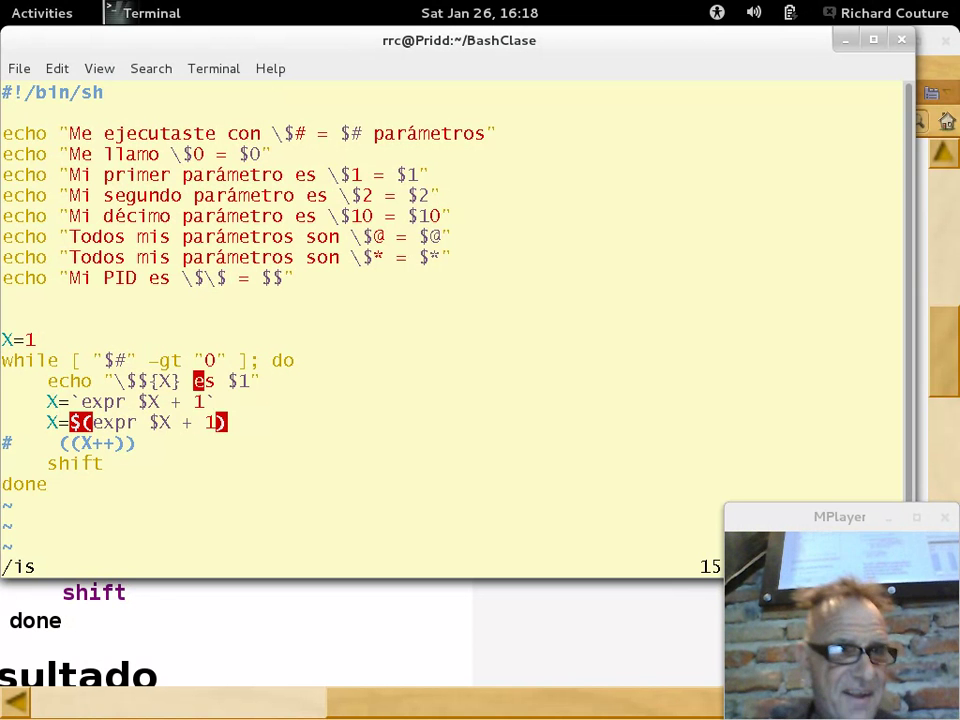
# Step: Delete the duplicate X=$(expr $X + 1) increment line and save S13.sh, quitting vi
pyautogui.press('j')
pyautogui.press('j')
pyautogui.press('d')
pyautogui.press('d')
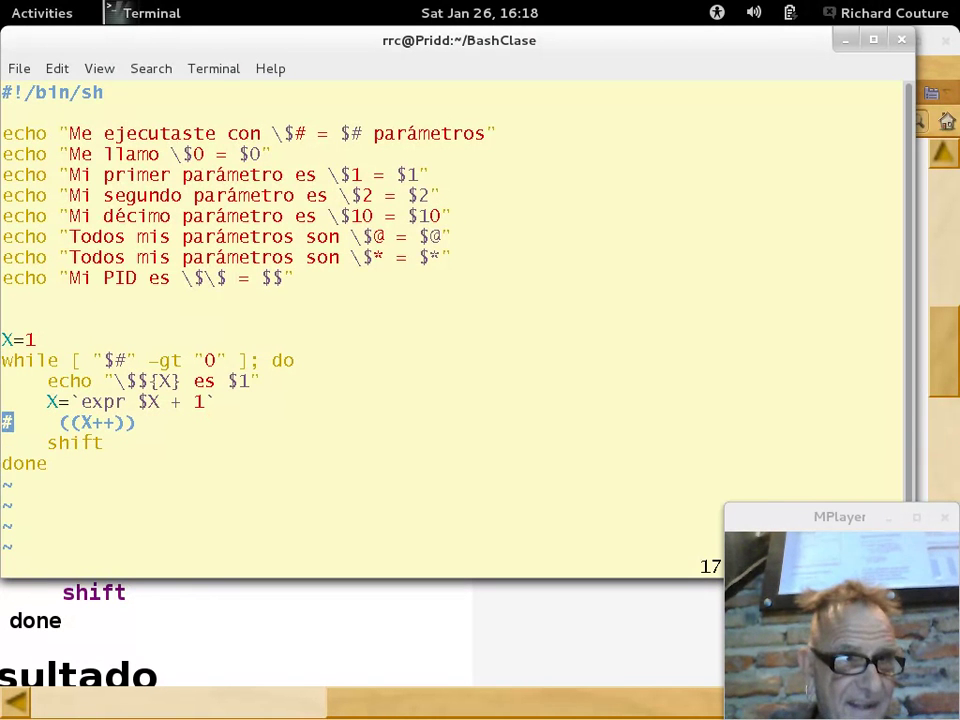
pyautogui.write(':wq')
pyautogui.press('Return')
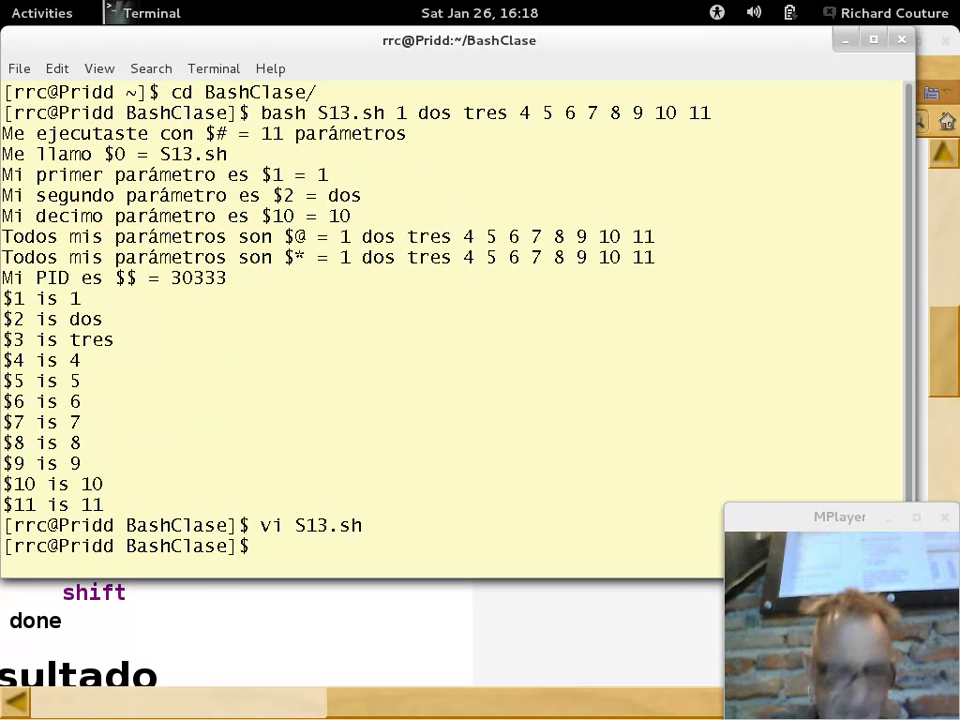
# Step: Run S13.sh with arguments 1 2 3 4 5 6, which now prints "$1 es 1" through "$6 es 6"
pyautogui.write('bas')
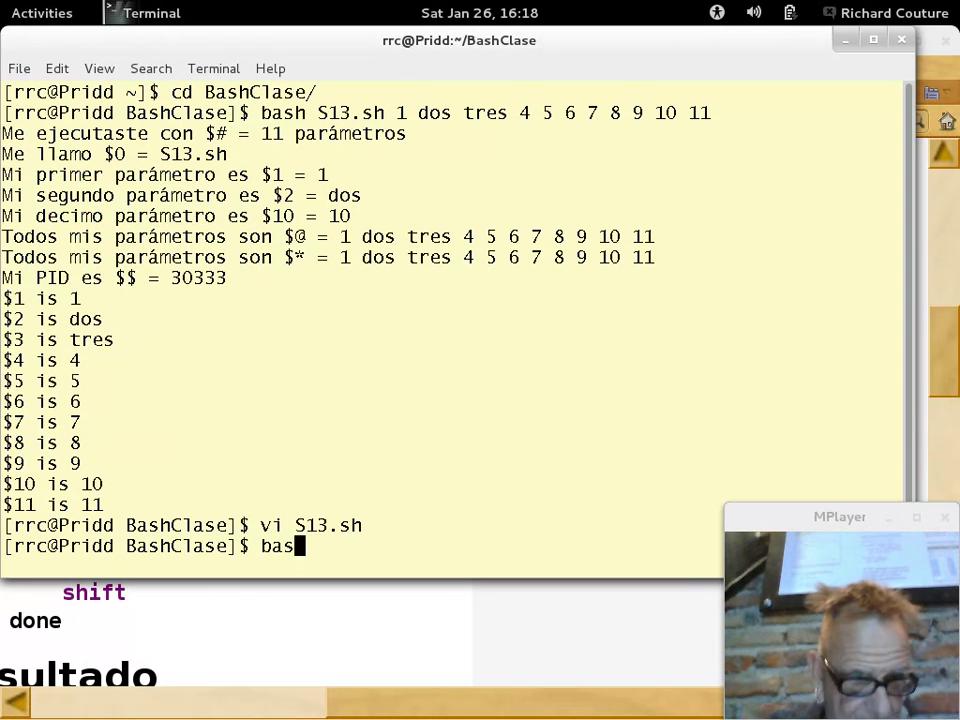
pyautogui.write('h S13.sh ')
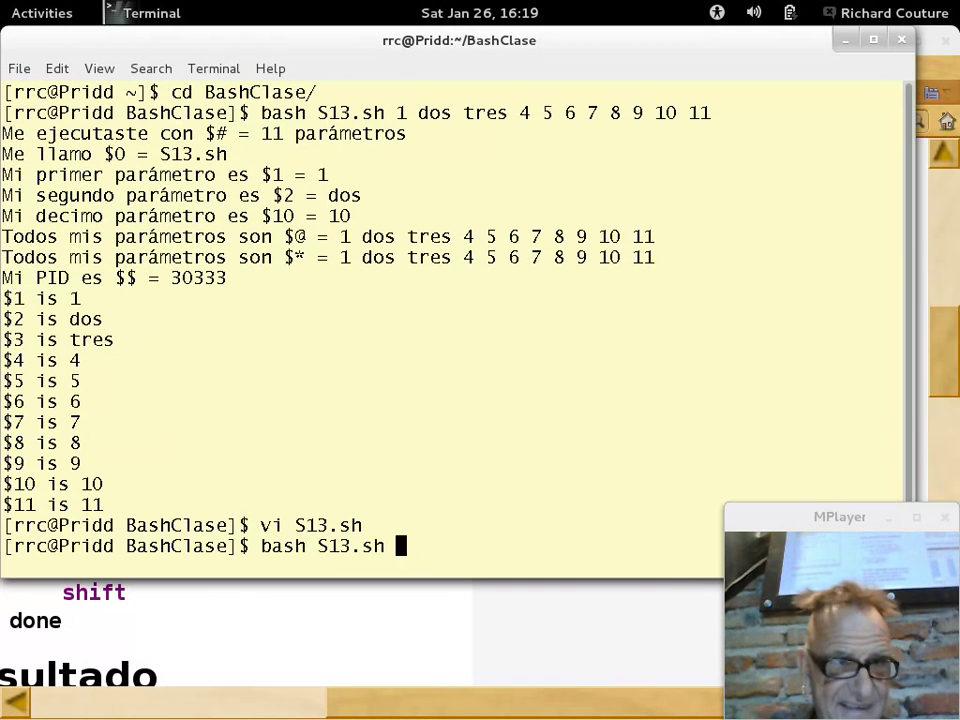
pyautogui.write('1 2')
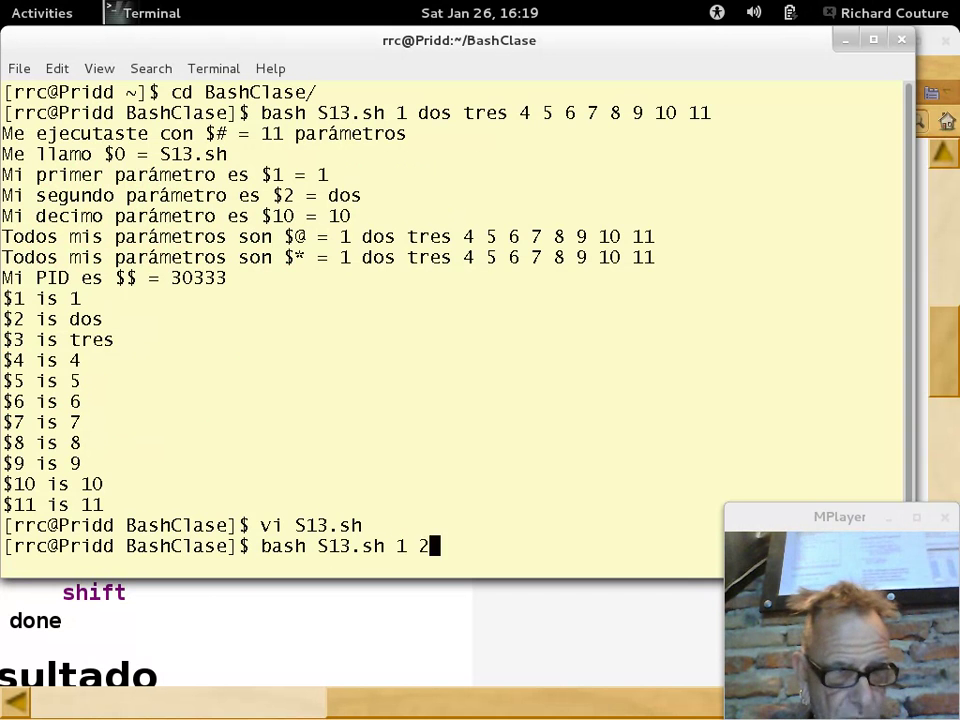
pyautogui.write(' 3 4 5 6')
pyautogui.press('Return')
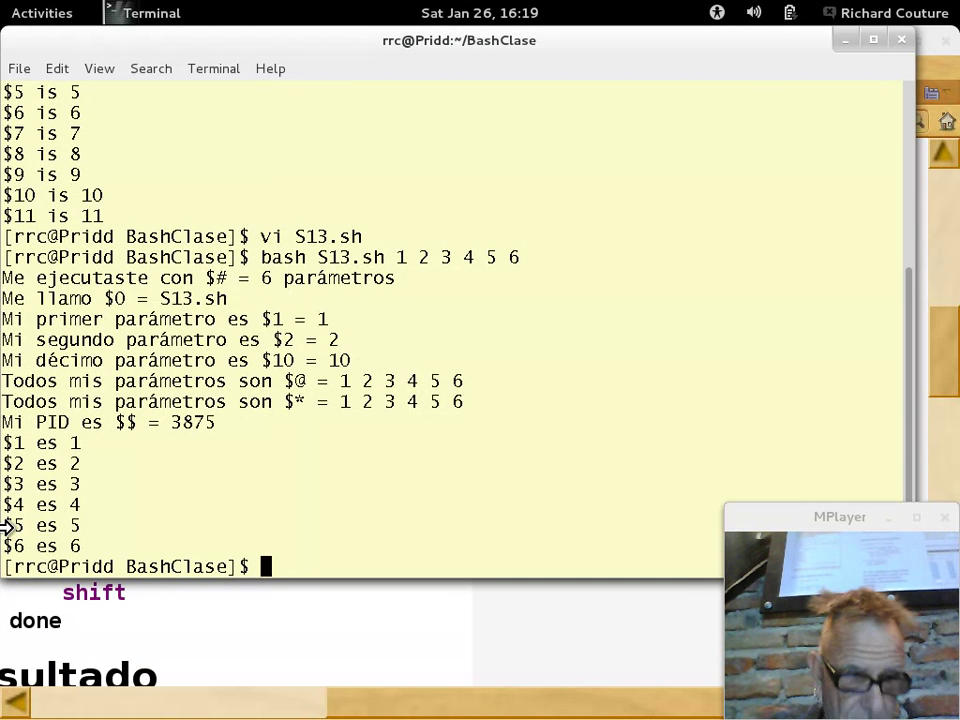
pyautogui.write('which ex')
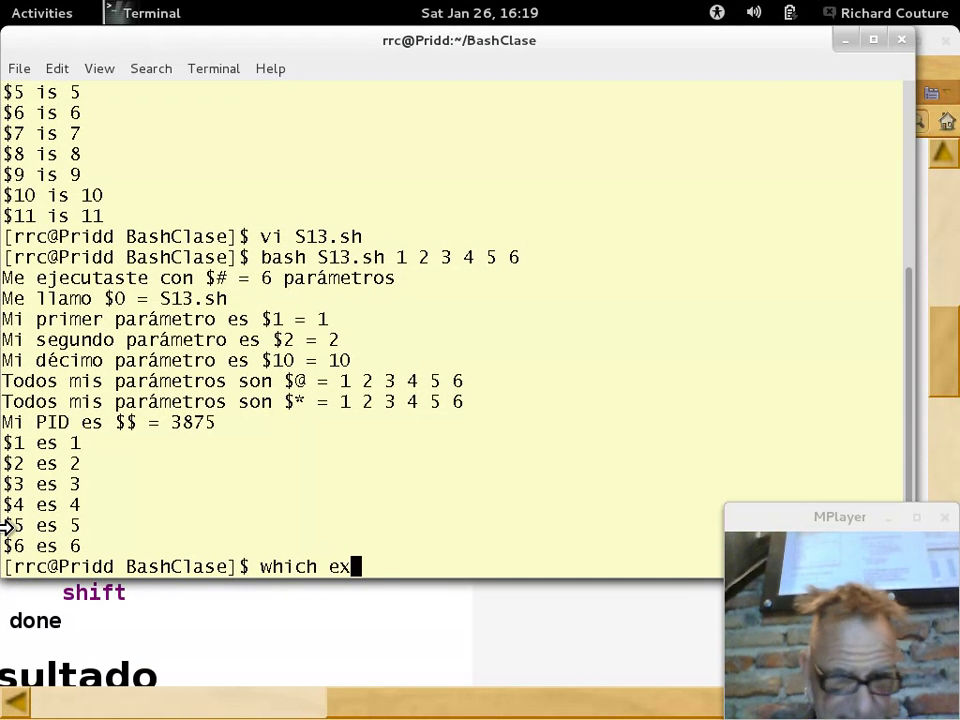
pyautogui.write('pr')
# Step: Locate the expr binary with which, then switch to the root account using su -
pyautogui.press('Return')
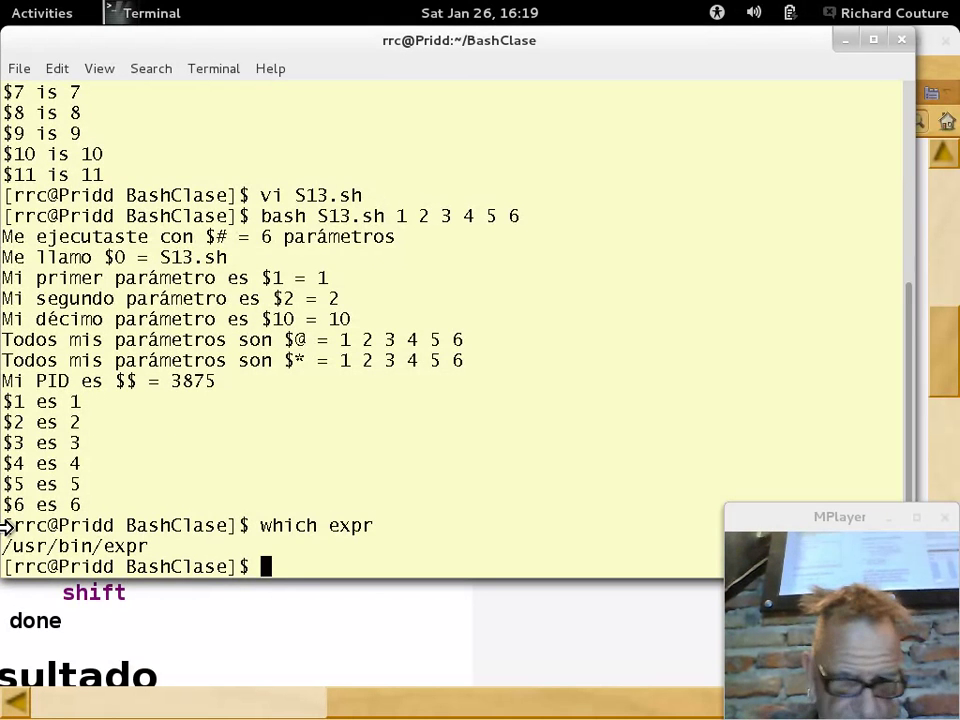
pyautogui.write('rpm')
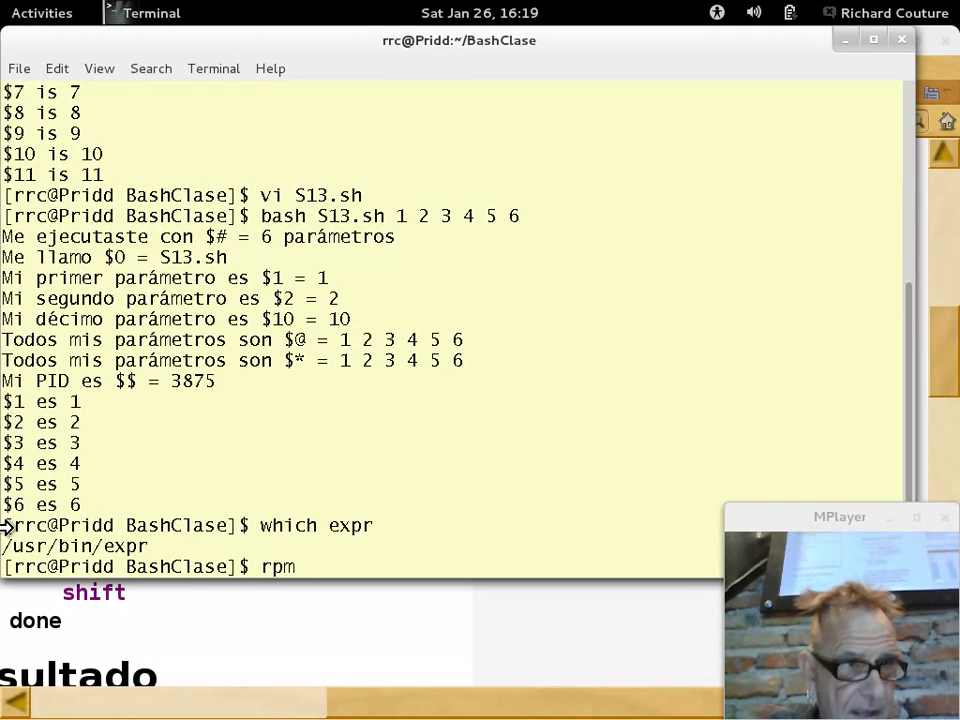
pyautogui.press('BackSpace')
pyautogui.press('BackSpace')
pyautogui.press('BackSpace')
pyautogui.write('su ')
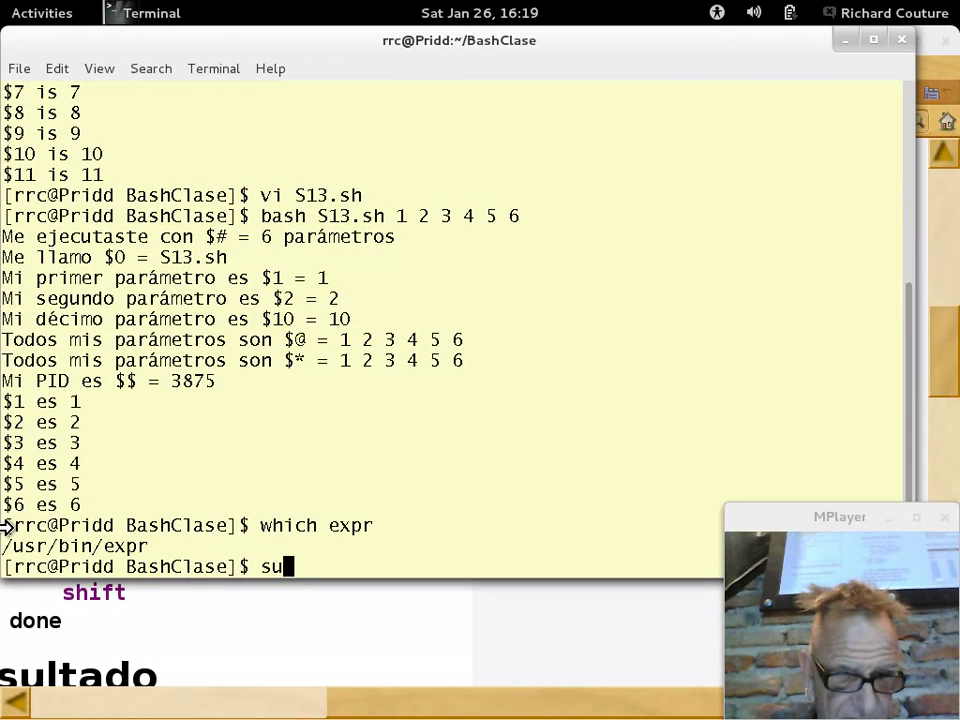
pyautogui.write('-')
pyautogui.press('Return')
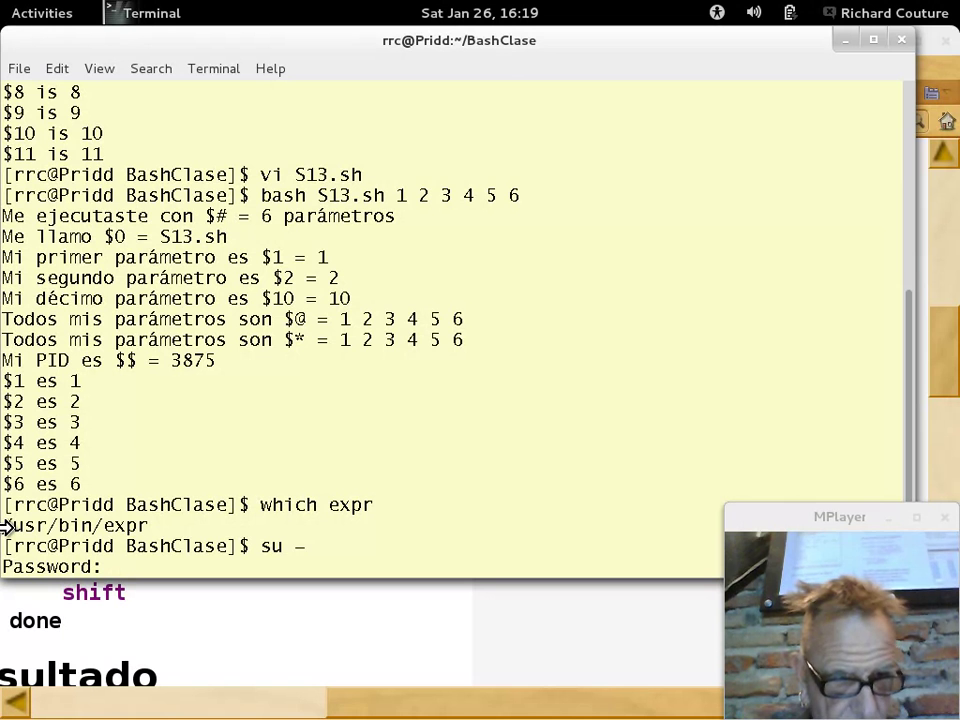
pyautogui.press('Return')
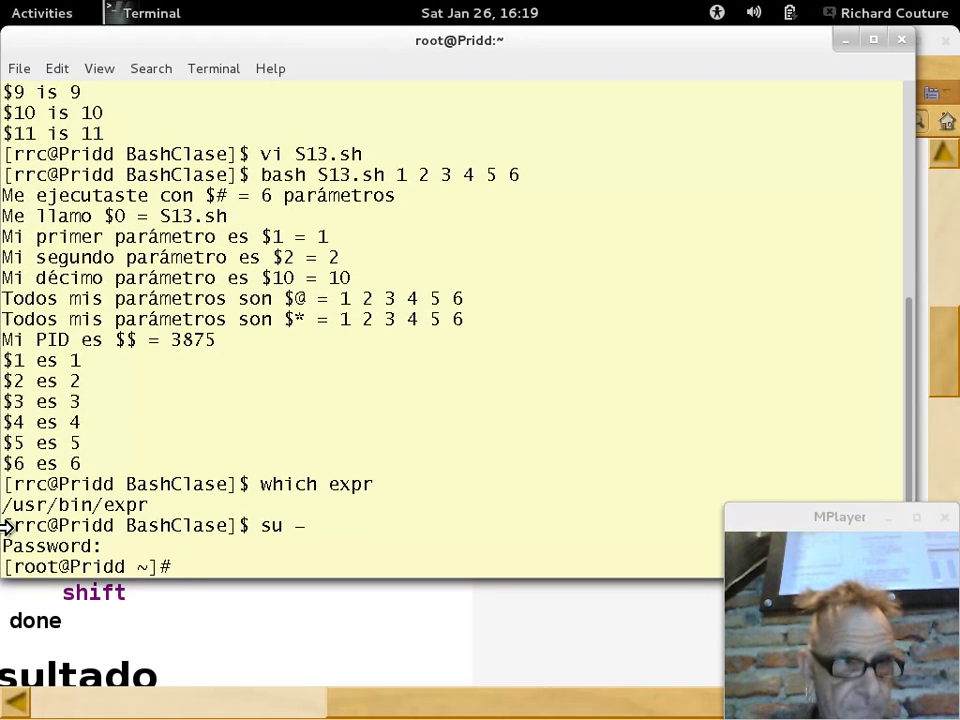
# Step: Run rpm -qf $(which expr) to find its package coreutils-8.15-1.1.mga2, then exit root and clear the screen
pyautogui.write('rp')
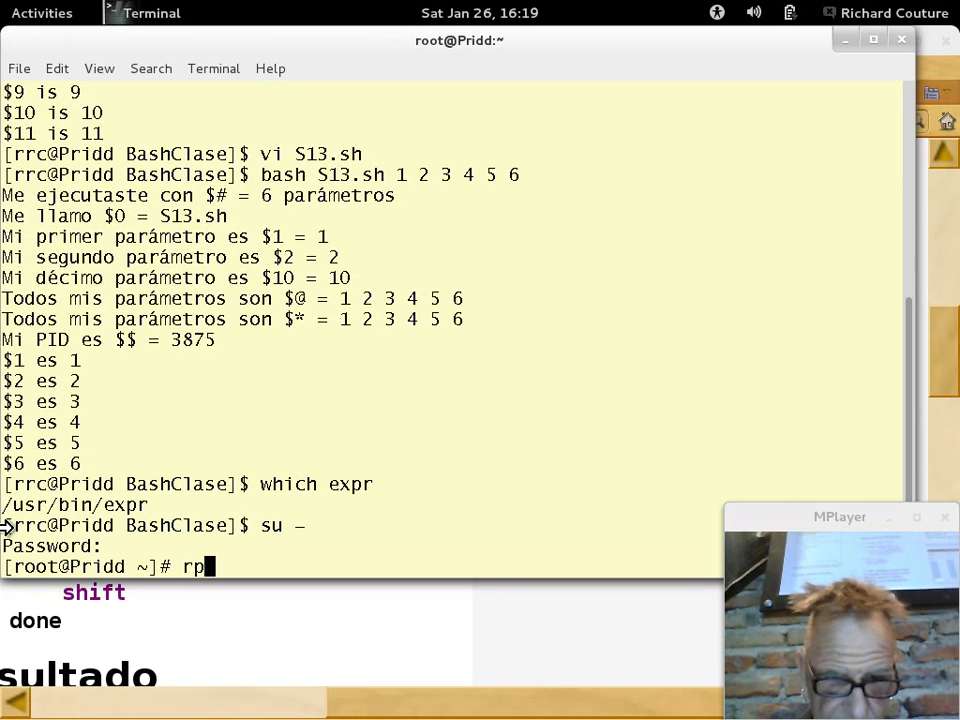
pyautogui.write('m -q')
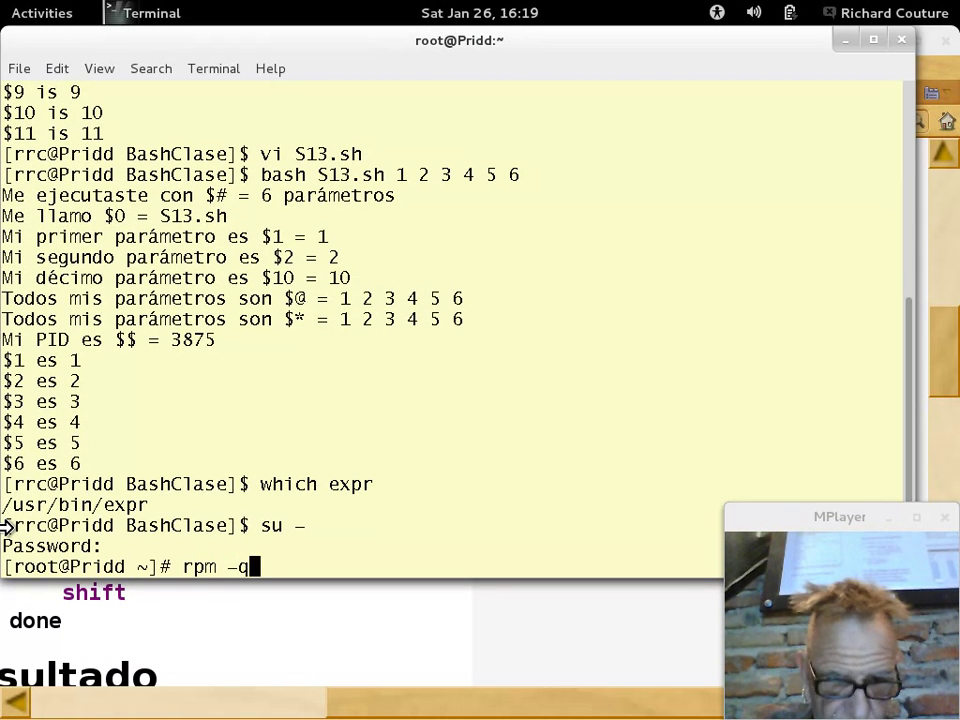
pyautogui.write('df')
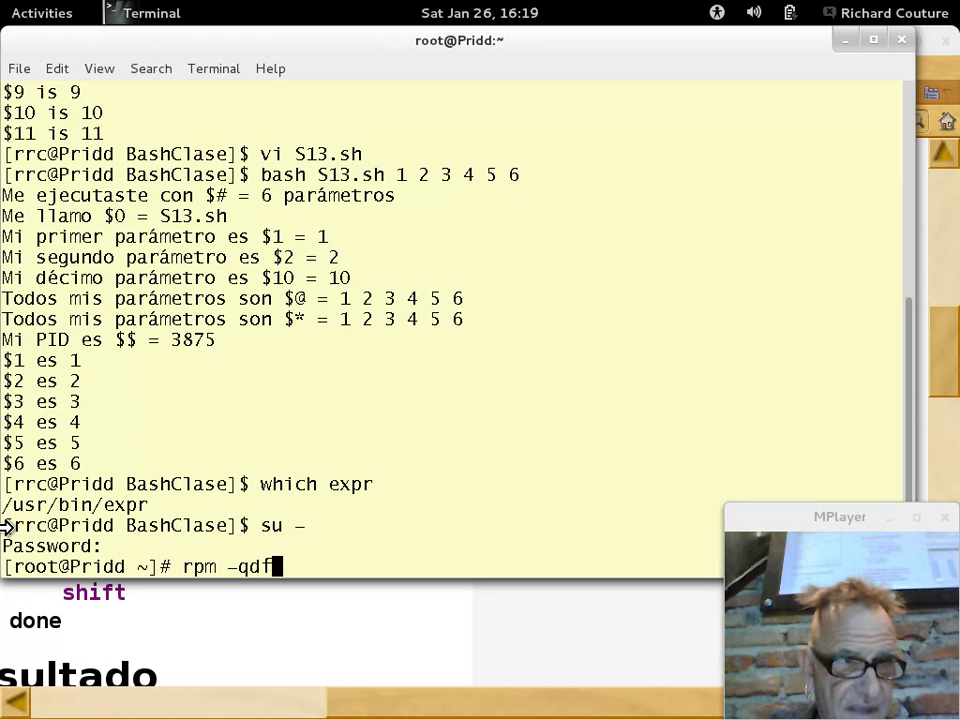
pyautogui.press('BackSpace')
pyautogui.press('BackSpace')
pyautogui.write('f ')
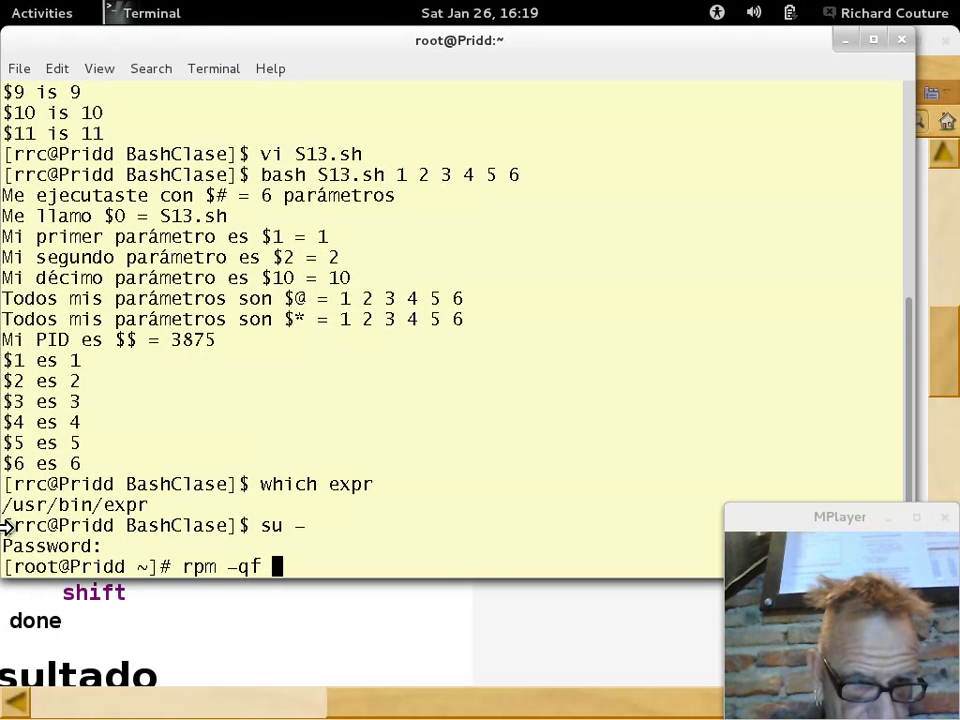
pyautogui.write('$(')
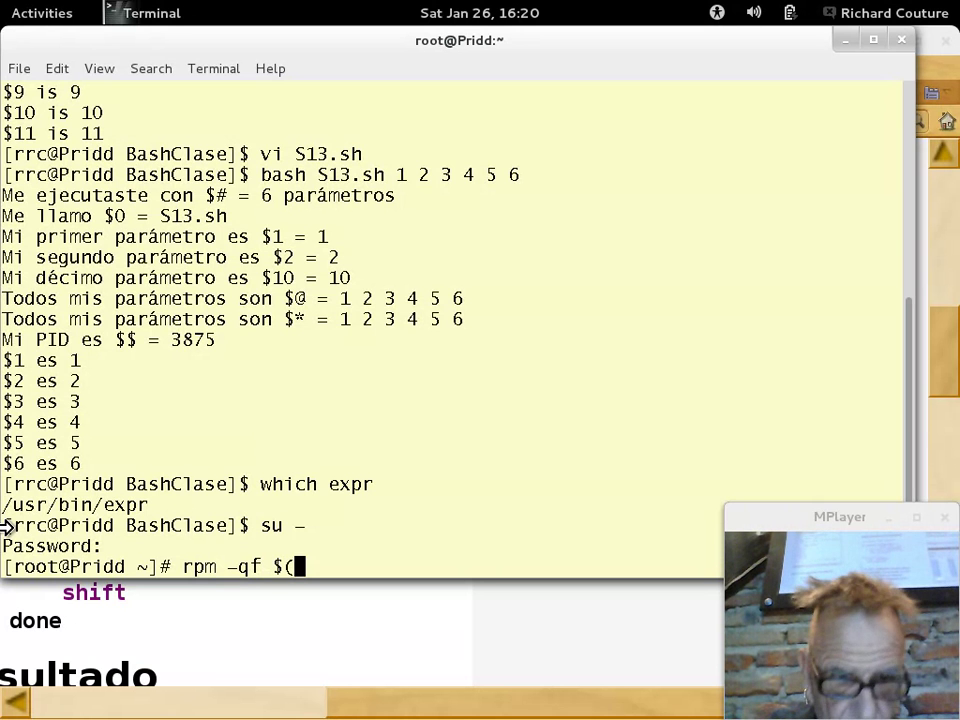
pyautogui.write('which ')
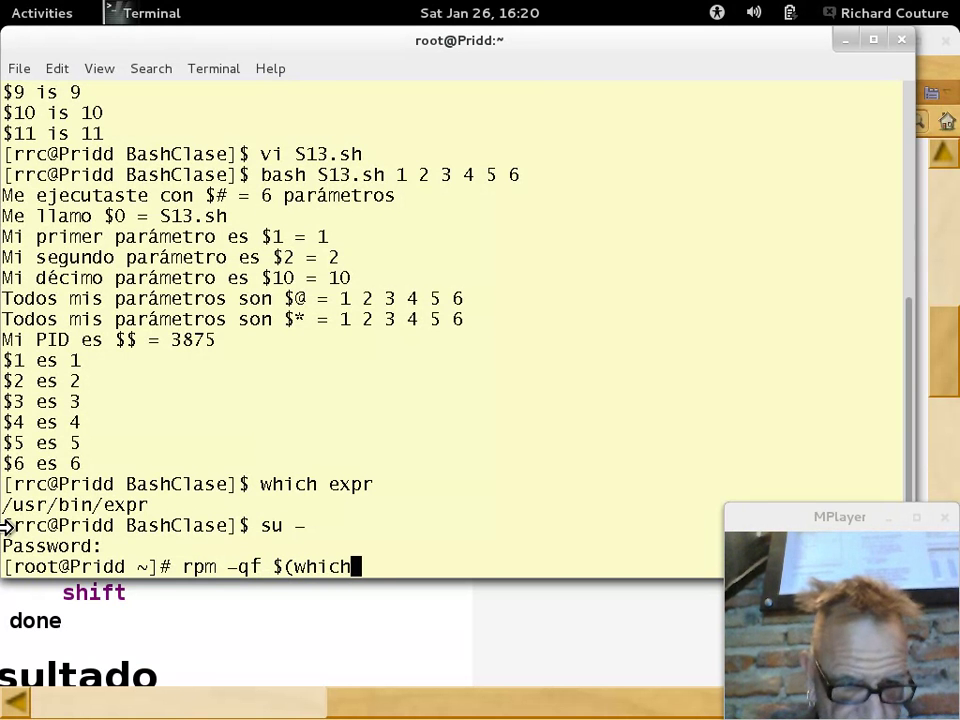
pyautogui.write('e')
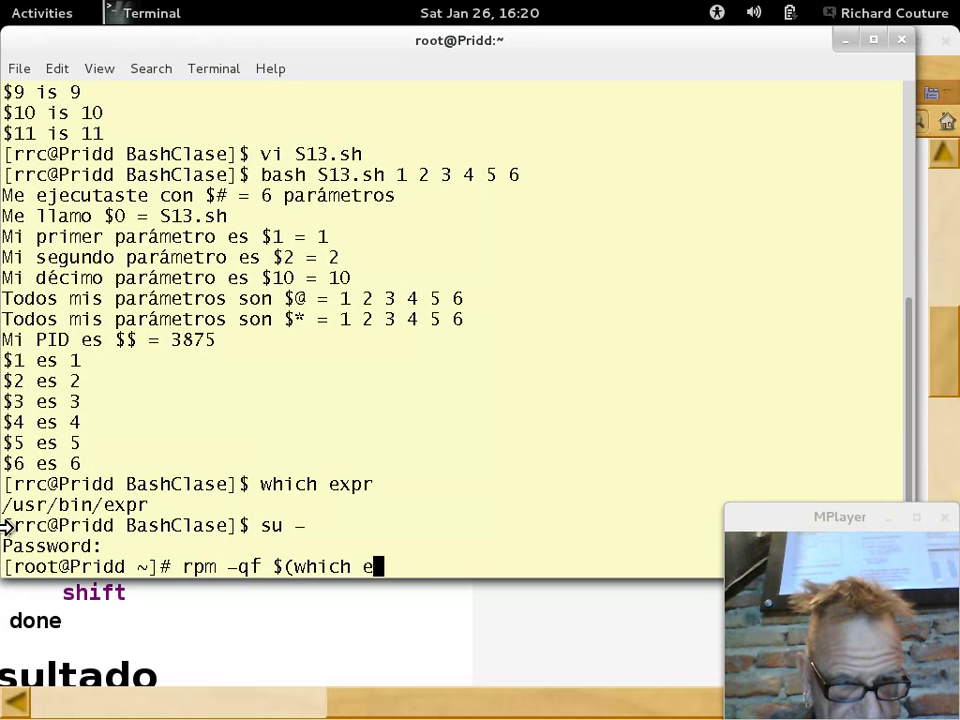
pyautogui.write('xpr')
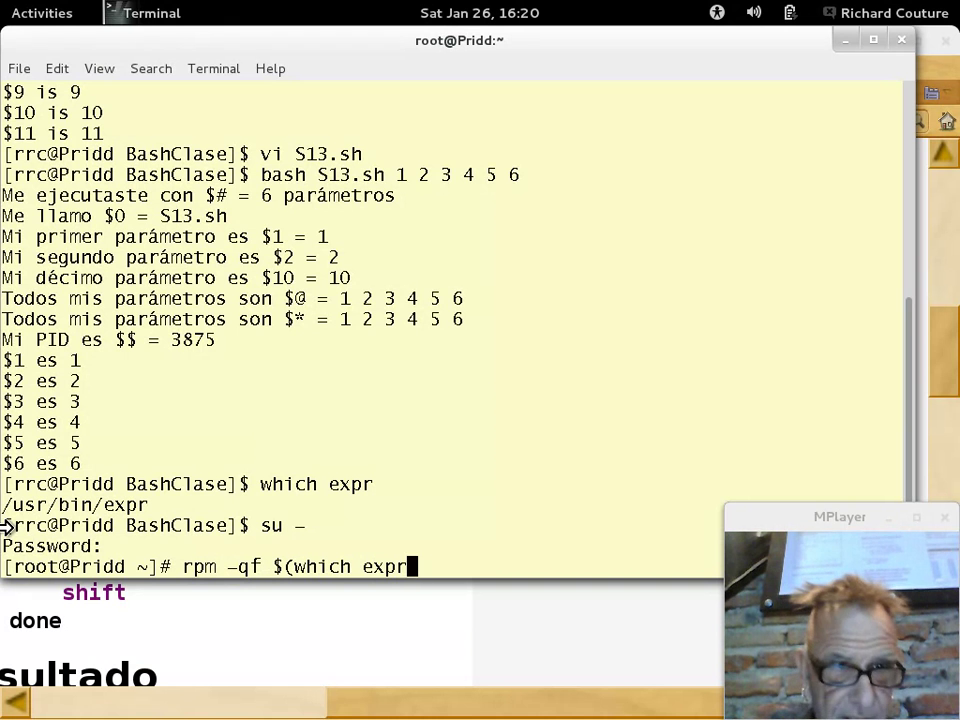
pyautogui.write(')')
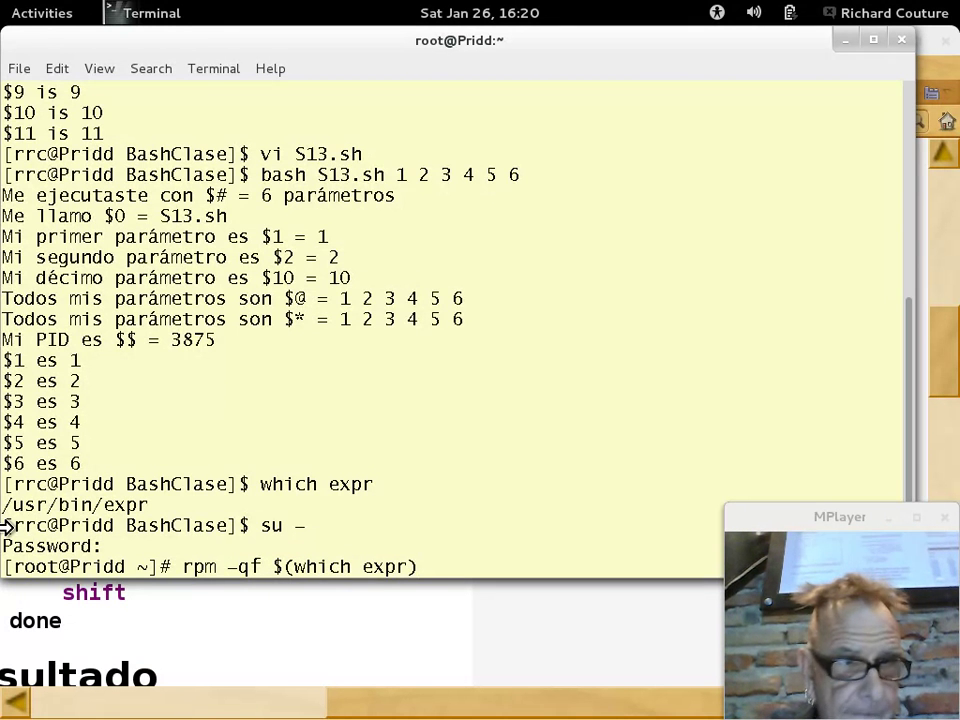
pyautogui.press('Return')
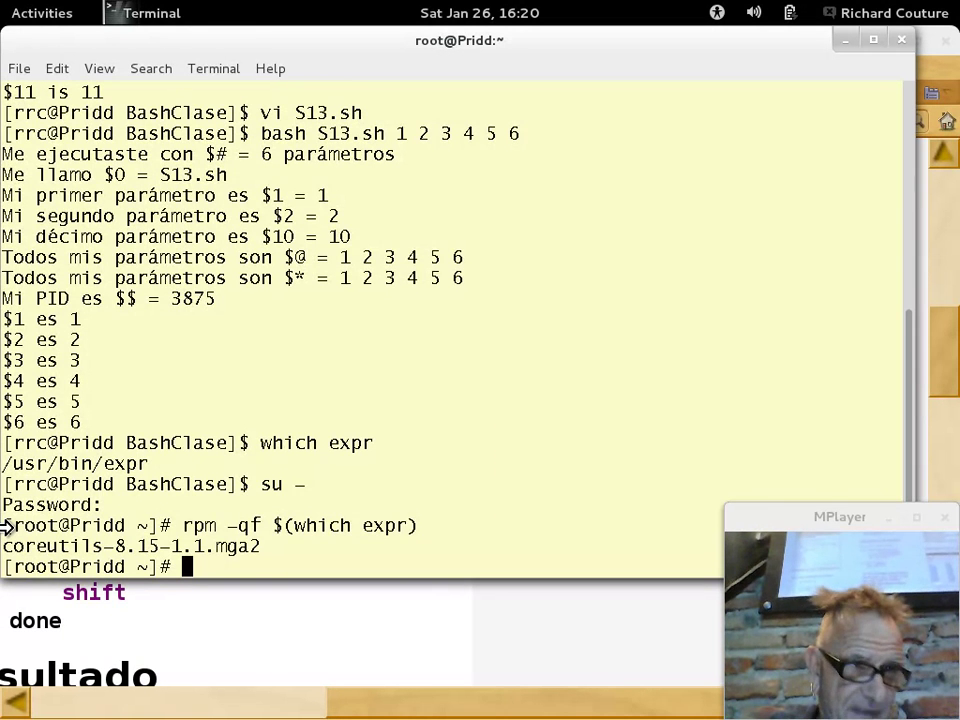
pyautogui.hotkey('ctrl', 'd')
pyautogui.hotkey('ctrl', 'l')
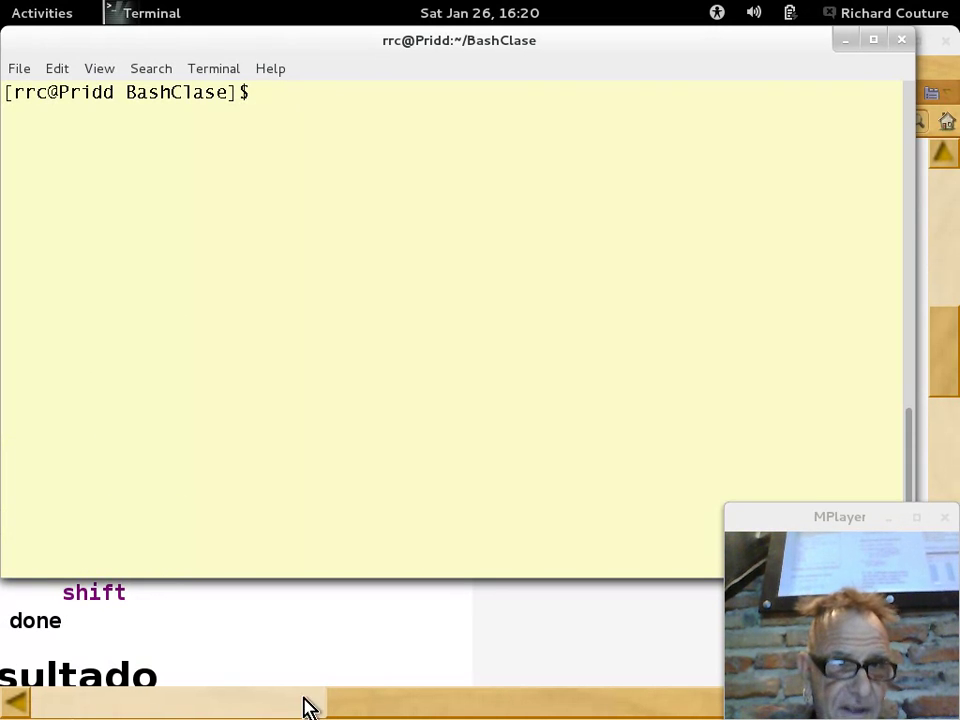
# Step: On the S13.sh wiki page, highlight expr, the ((X++)) line, and the $@ and $* echo lines
pyautogui.click(326, 640)
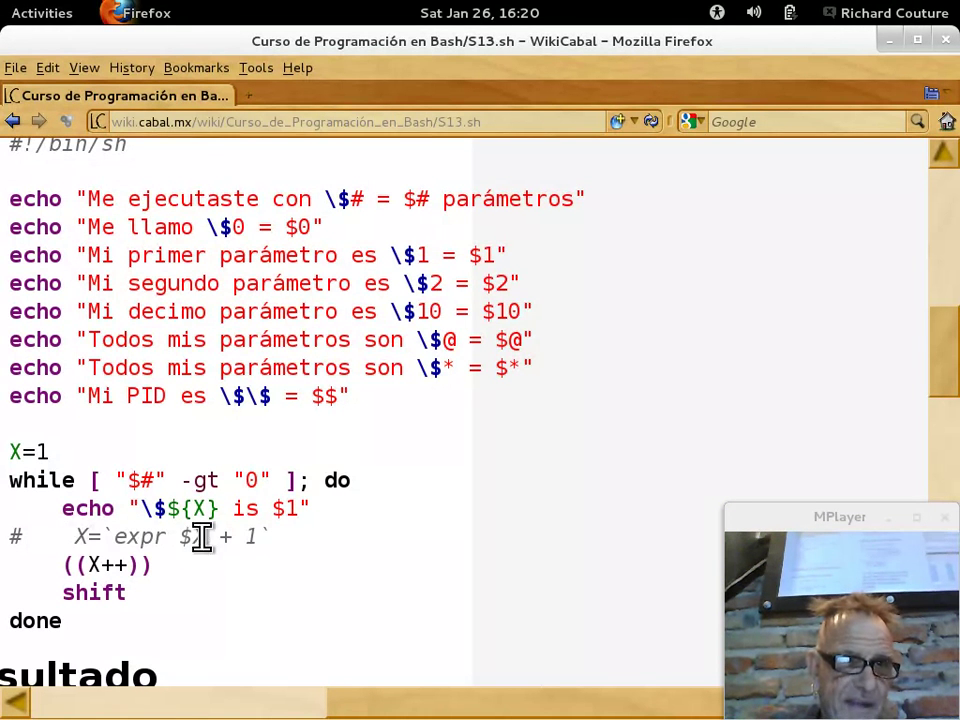
pyautogui.doubleClick(152, 538)
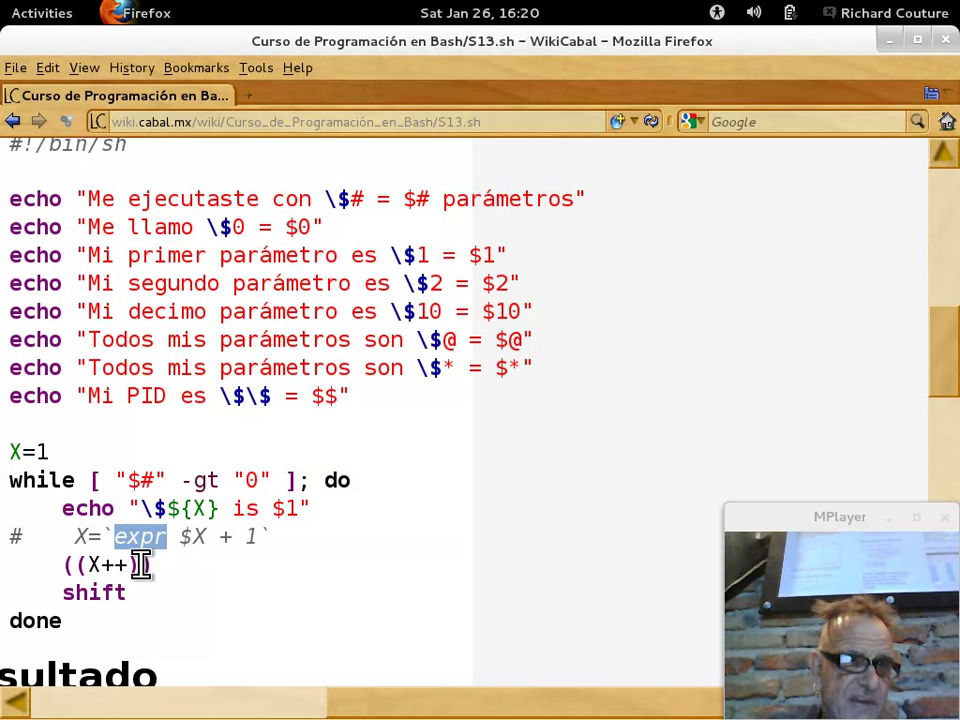
pyautogui.tripleClick(140, 565)
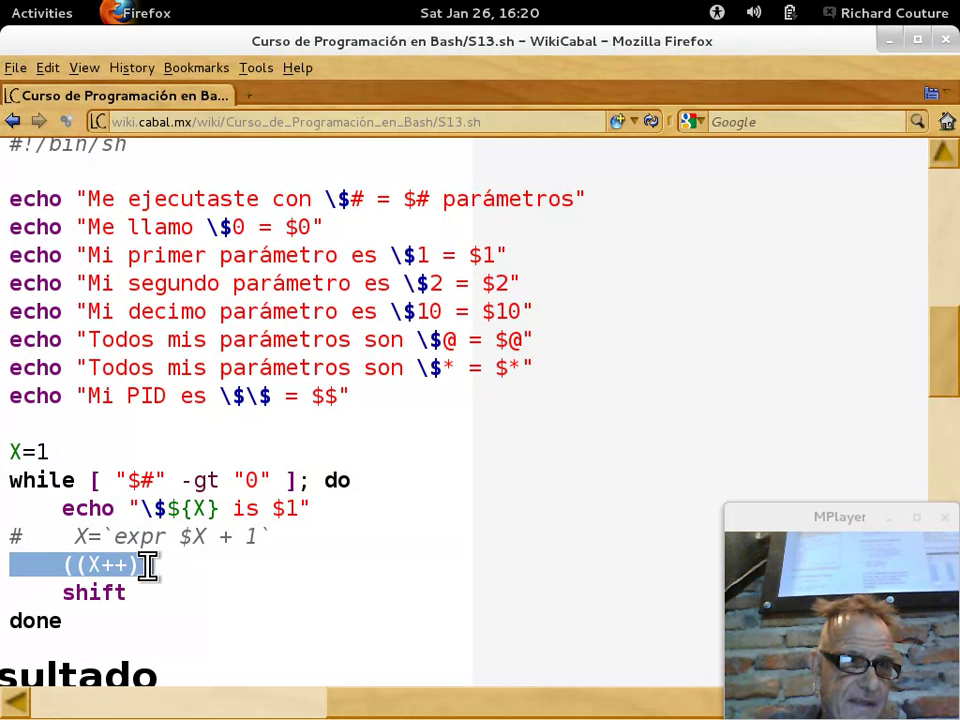
pyautogui.tripleClick(145, 566)
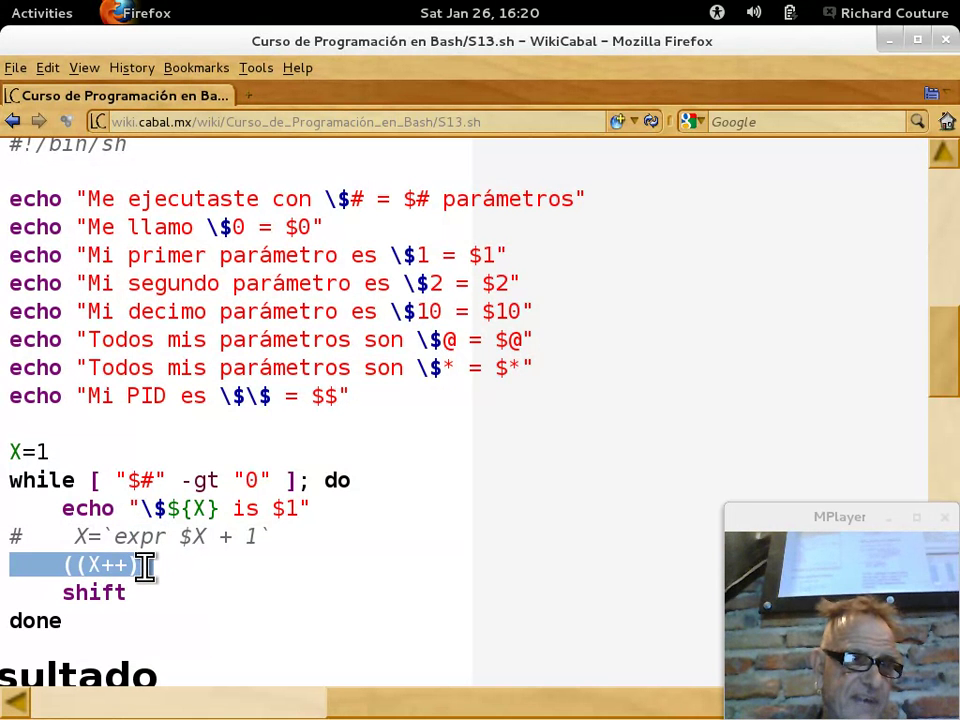
pyautogui.click(145, 566)
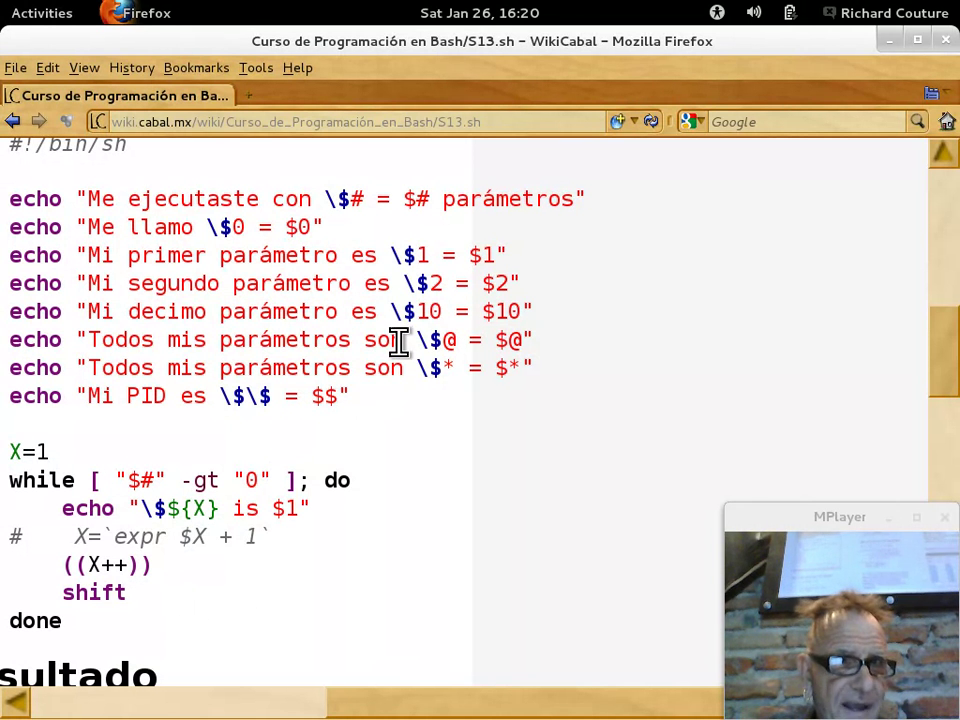
pyautogui.moveTo(380, 341); pyautogui.dragTo(549, 380)
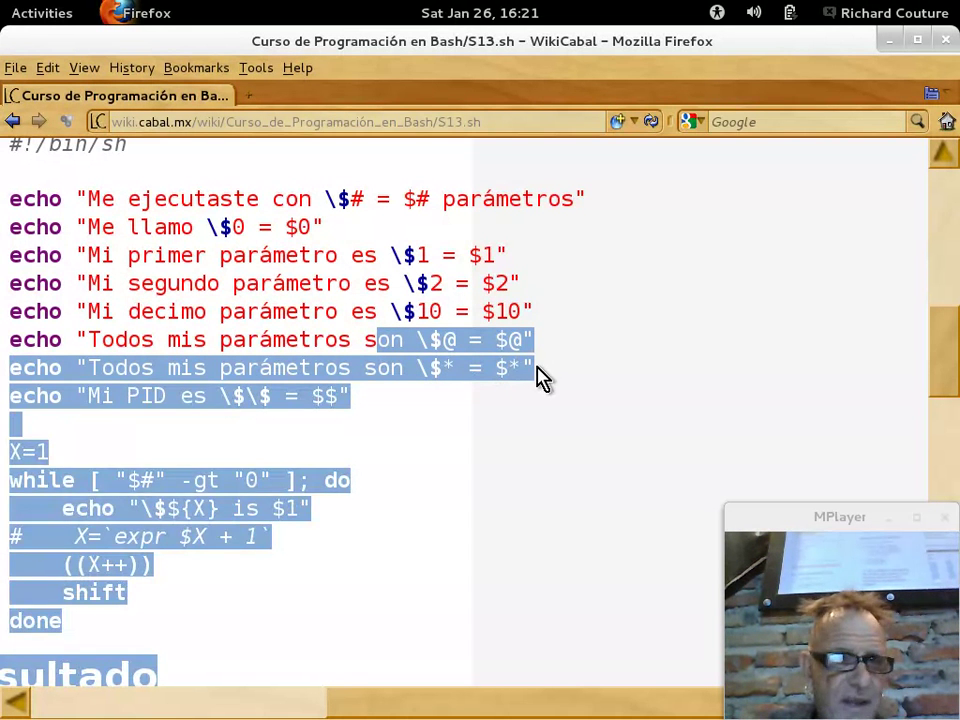
pyautogui.moveTo(549, 368); pyautogui.dragTo(533, 364)
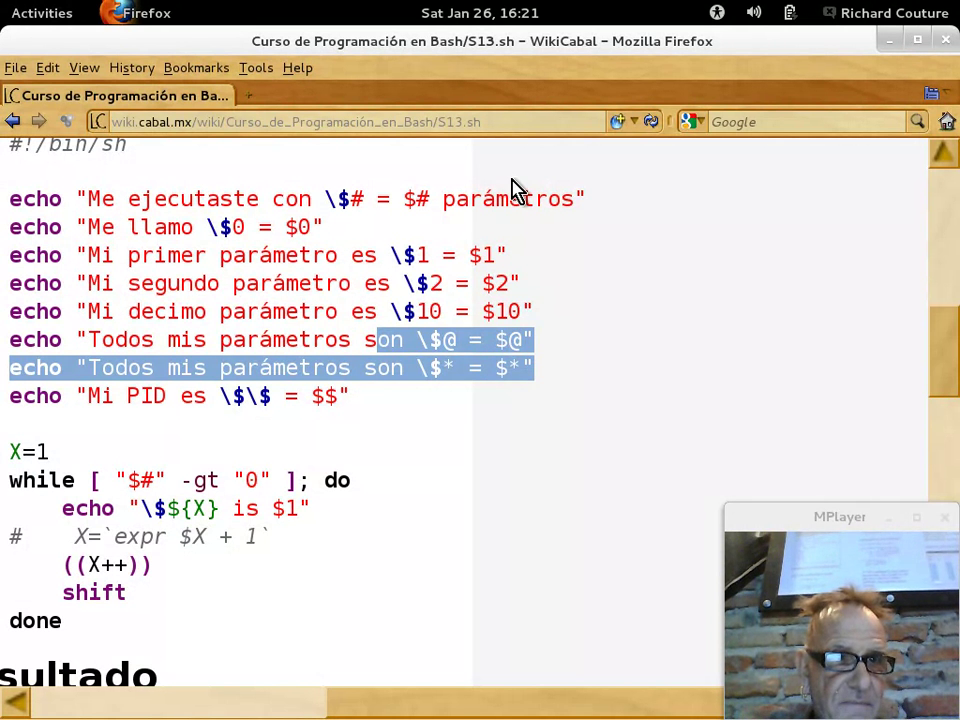
# Step: Change the wiki URL from S13 to S14 and scroll to the S14.sh grep script listing
pyautogui.click(463, 121)
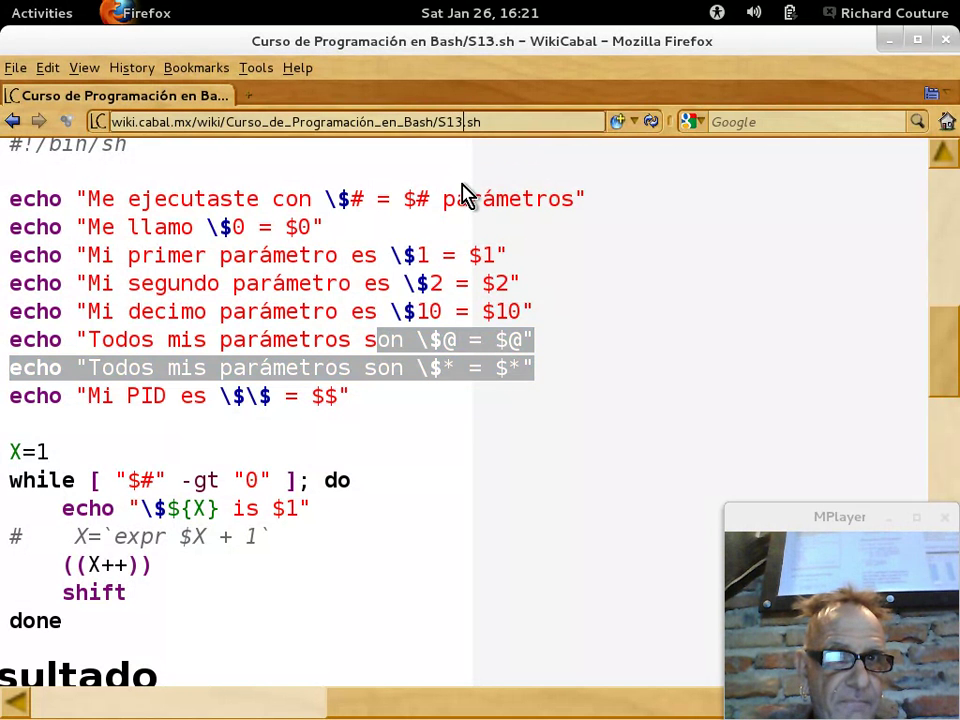
pyautogui.press('BackSpace')
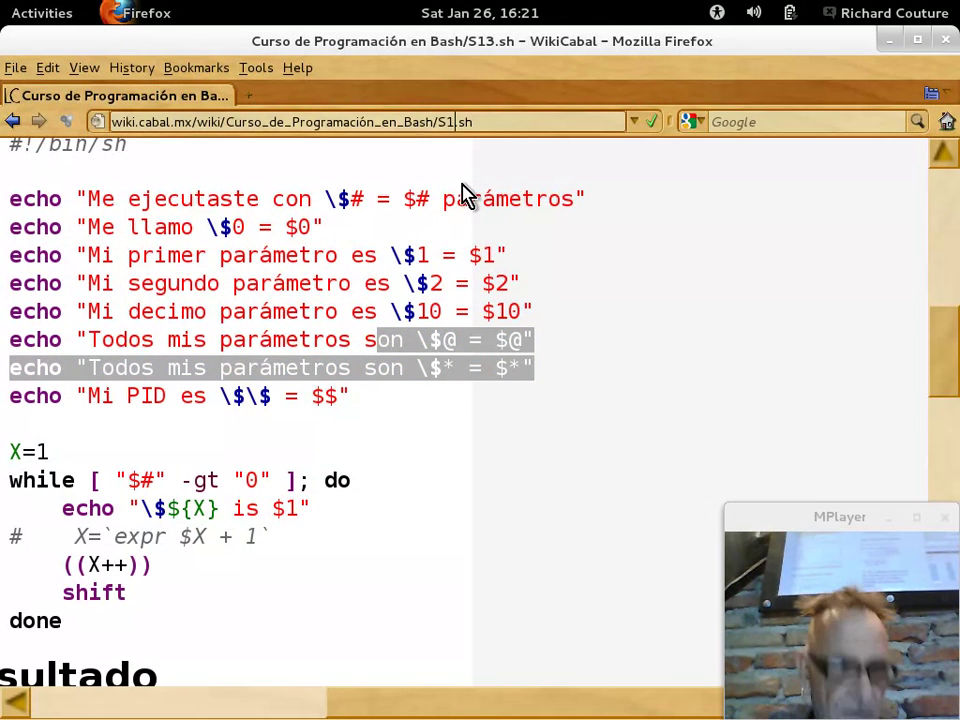
pyautogui.write('4')
pyautogui.press('Return')
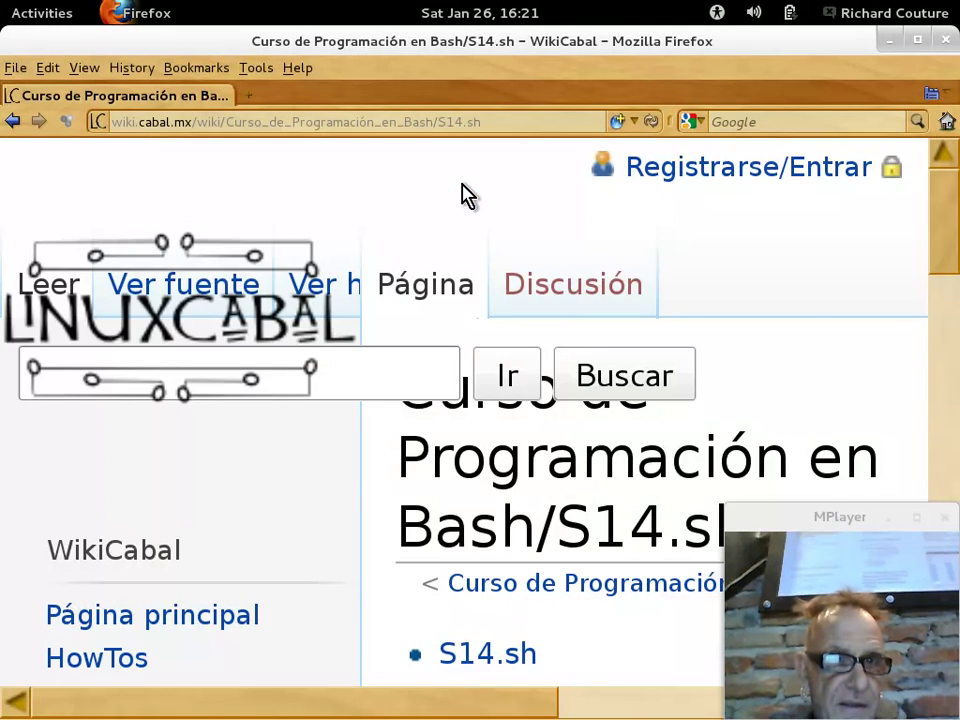
pyautogui.scroll(-5, 472, 238)
pyautogui.scroll(-2, 467, 221)
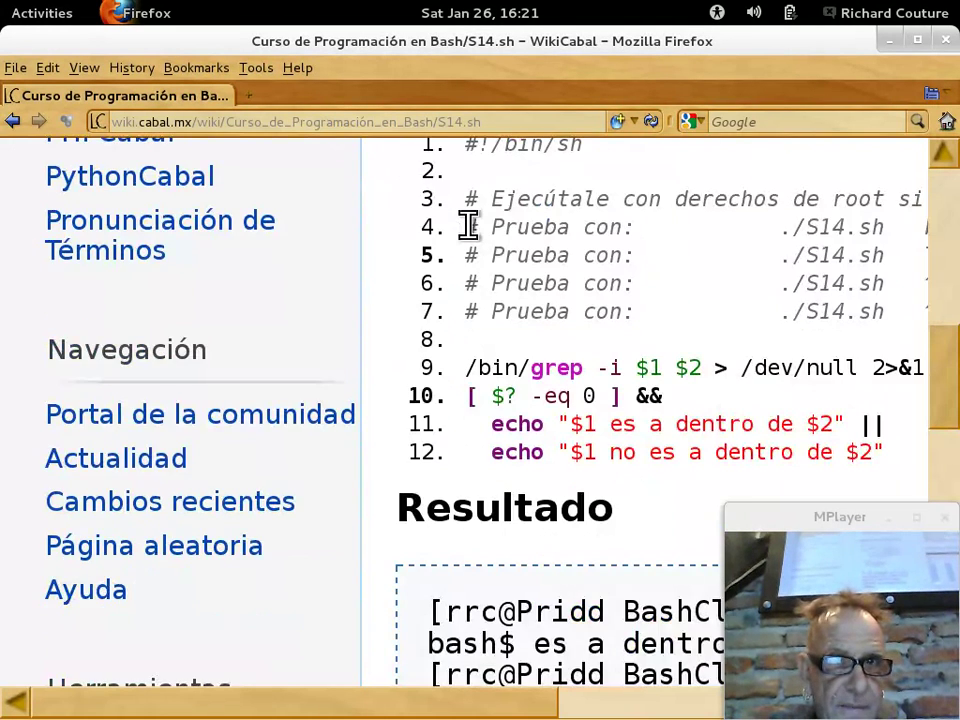
pyautogui.hscroll(3, 468, 225)
pyautogui.hscroll(2, 468, 225)
pyautogui.hscroll(2, 468, 225)
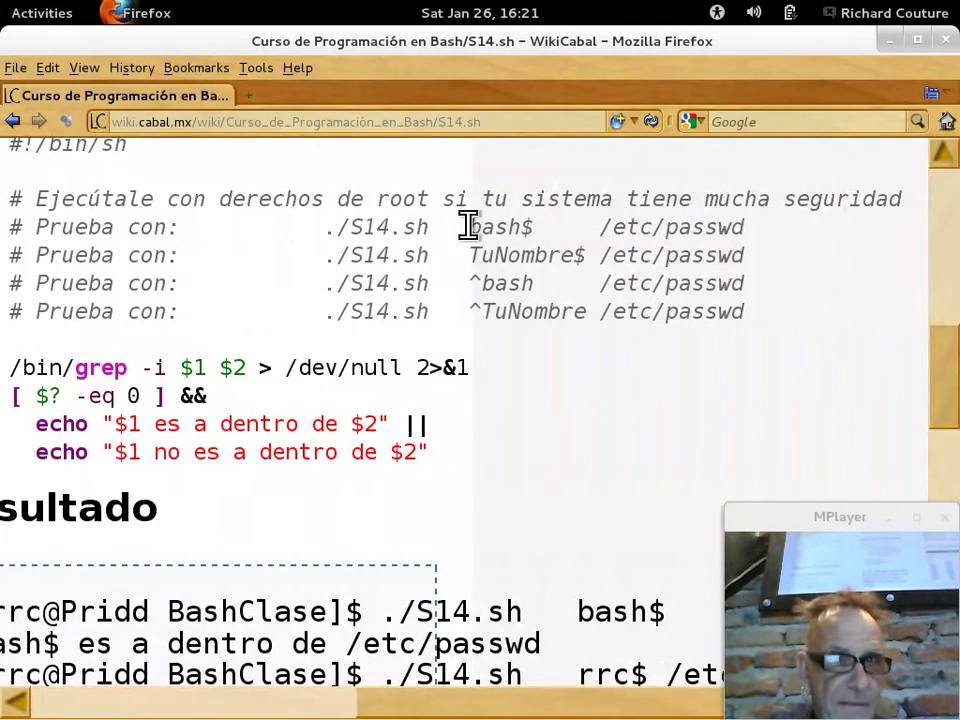
pyautogui.hscroll(-3, 468, 225)
pyautogui.hscroll(1, 468, 225)
pyautogui.hscroll(-1, 468, 225)
pyautogui.hscroll(1, 468, 225)
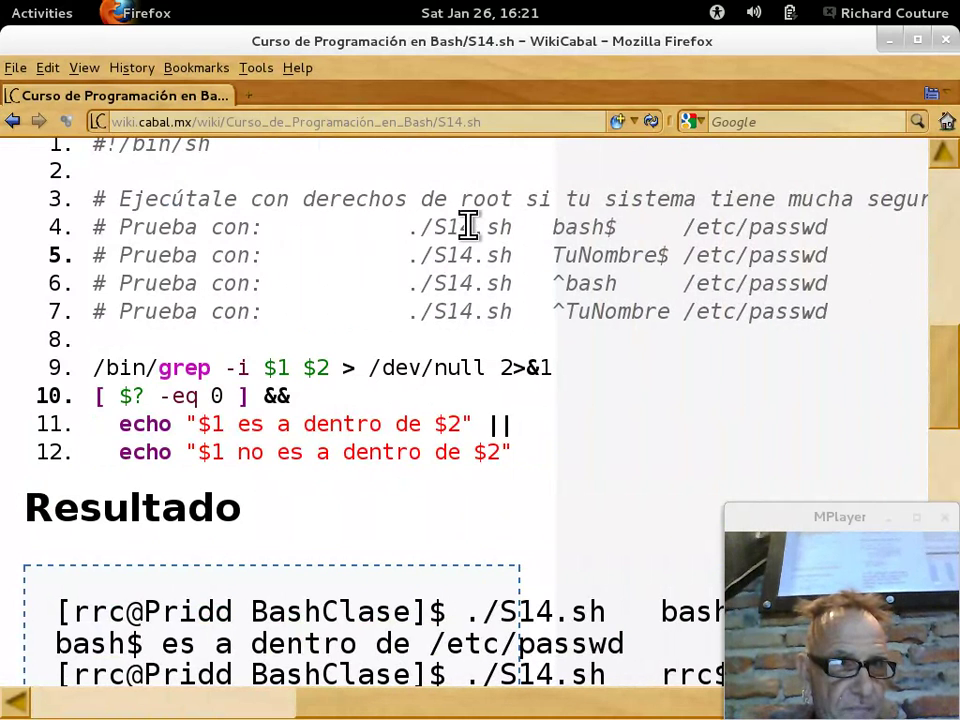
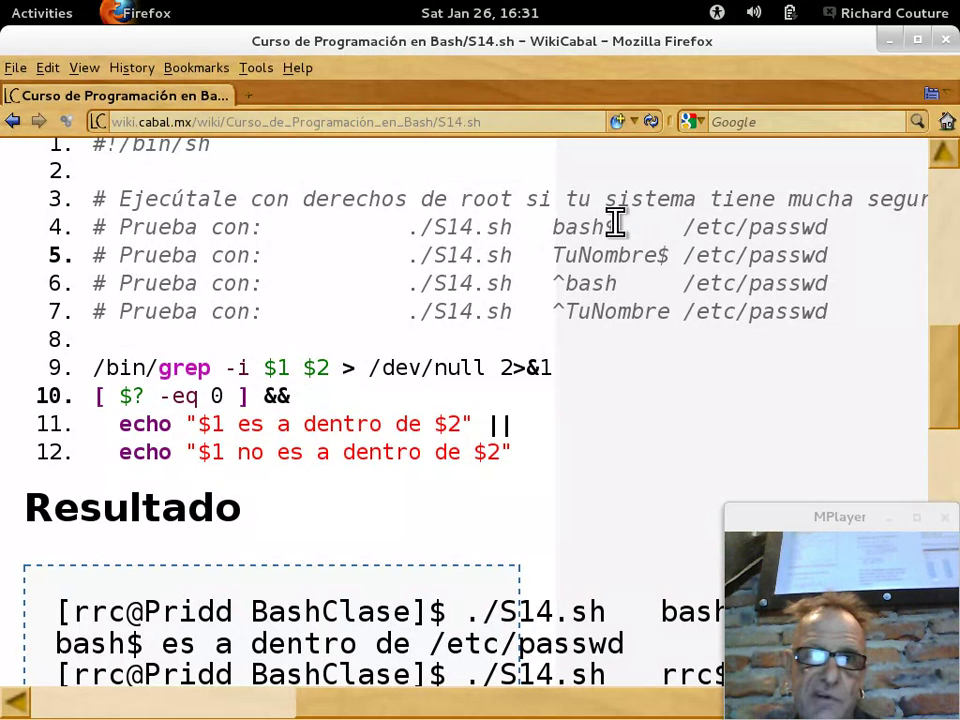
# Step: Highlight the bash$ pattern in the example test command on line 4 of the wiki page
pyautogui.rightClick(555, 227)
pyautogui.press('Escape')
pyautogui.moveTo(555, 227); pyautogui.dragTo(620, 227)
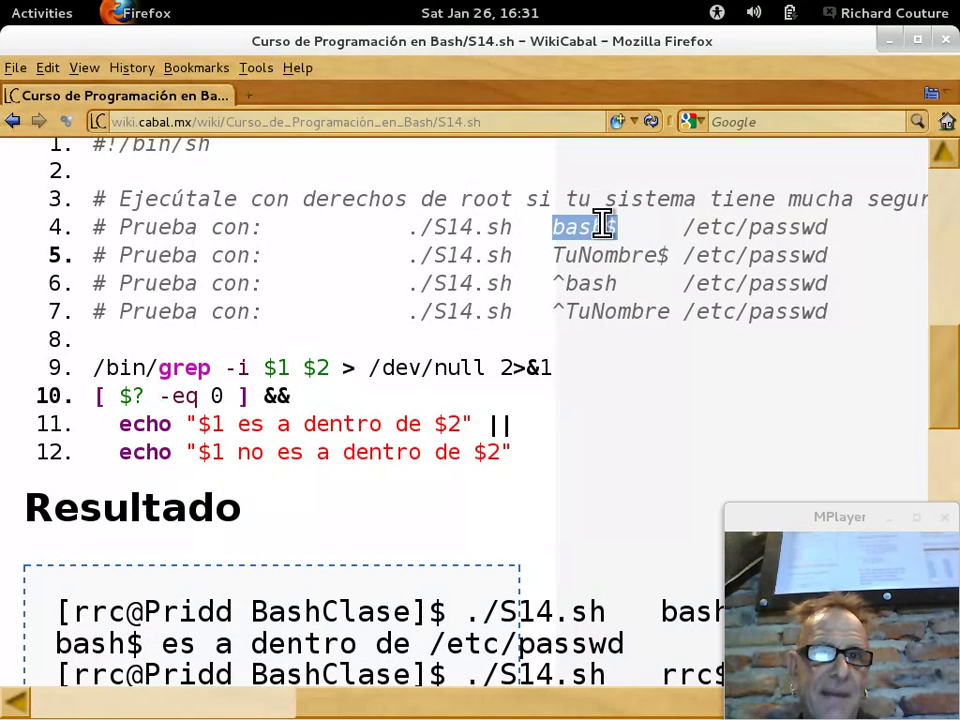
pyautogui.click(613, 225)
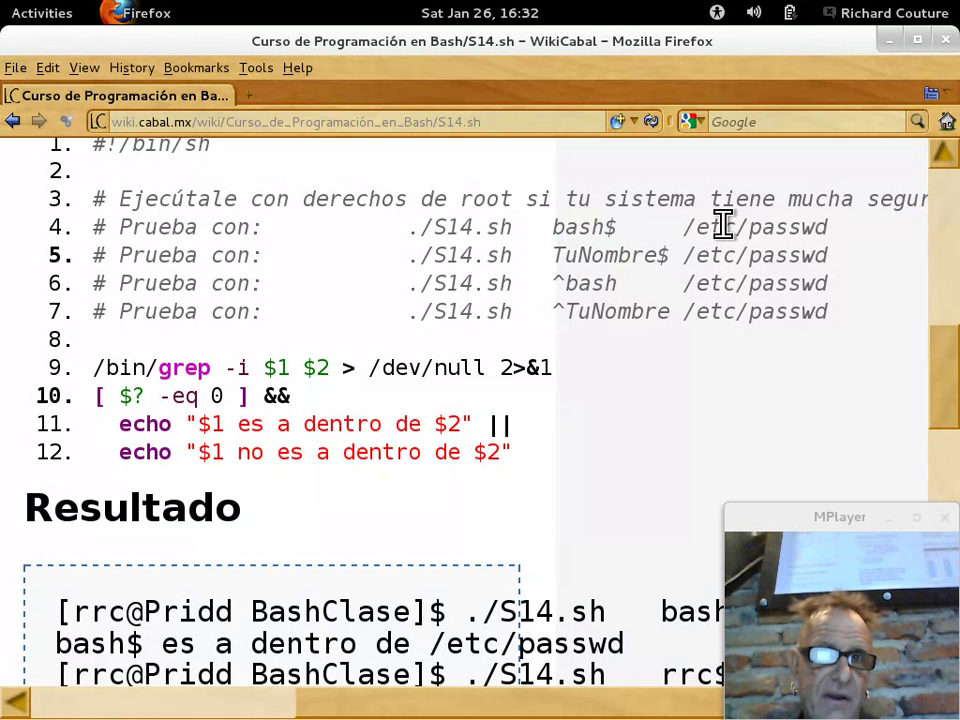
pyautogui.rightClick(706, 226)
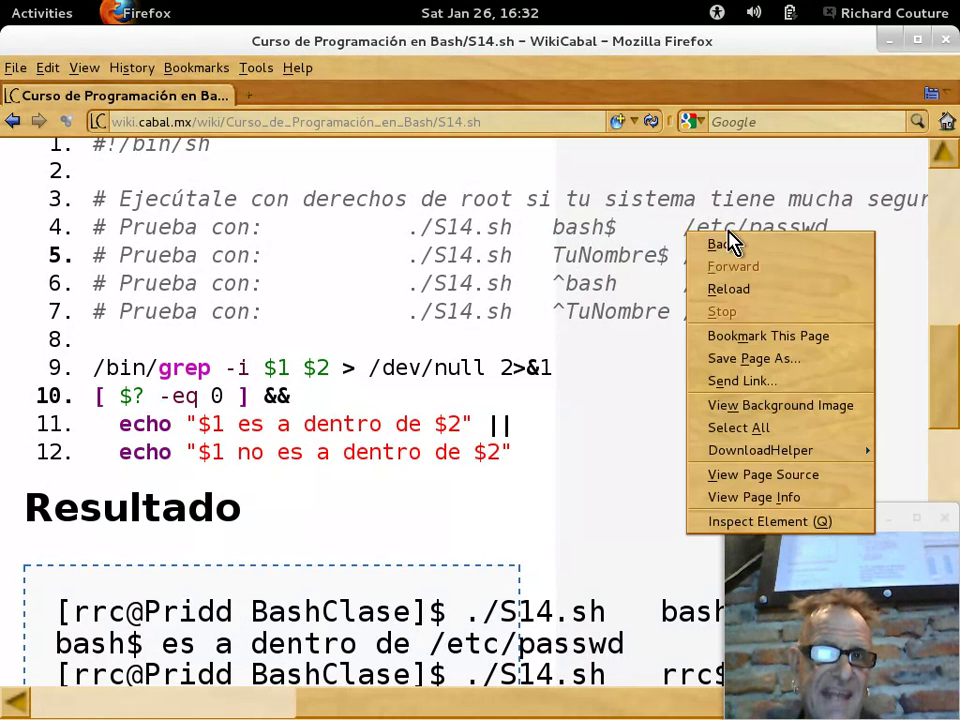
pyautogui.click(707, 222)
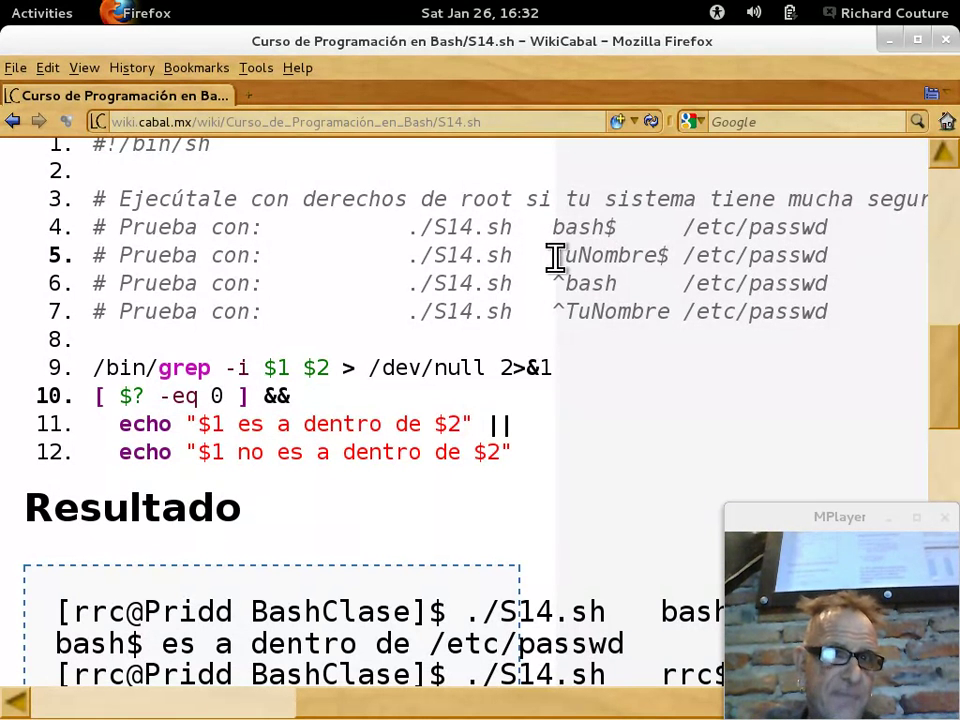
# Step: Highlight the TuNombre$ pattern on line 5 and the ^ anchors on lines 6 and 7
pyautogui.rightClick(555, 255)
pyautogui.press('Escape')
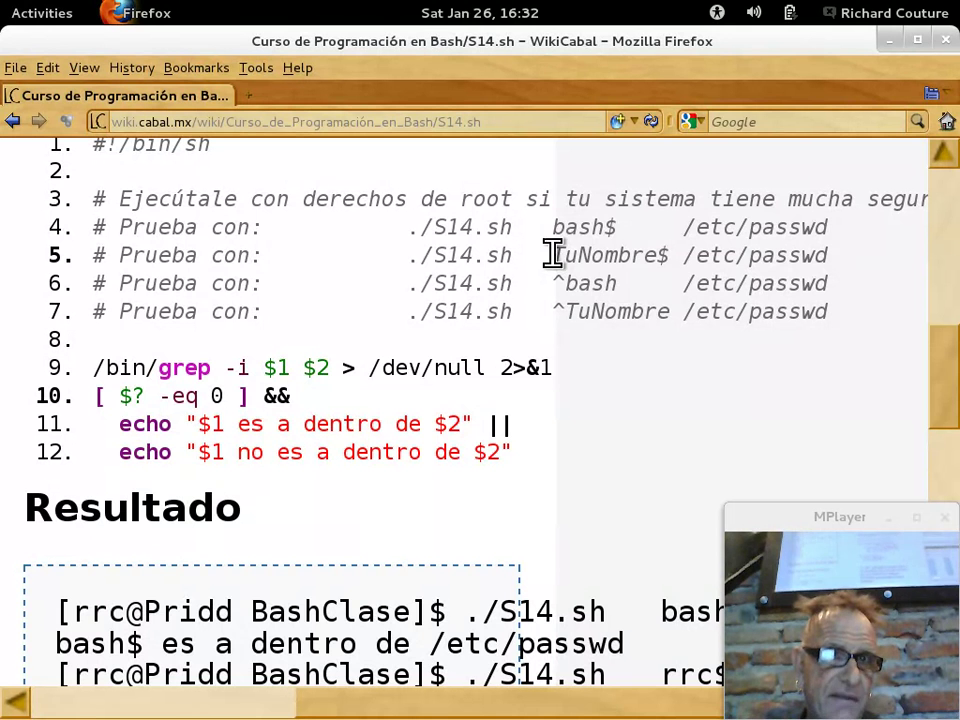
pyautogui.moveTo(553, 255); pyautogui.dragTo(667, 255)
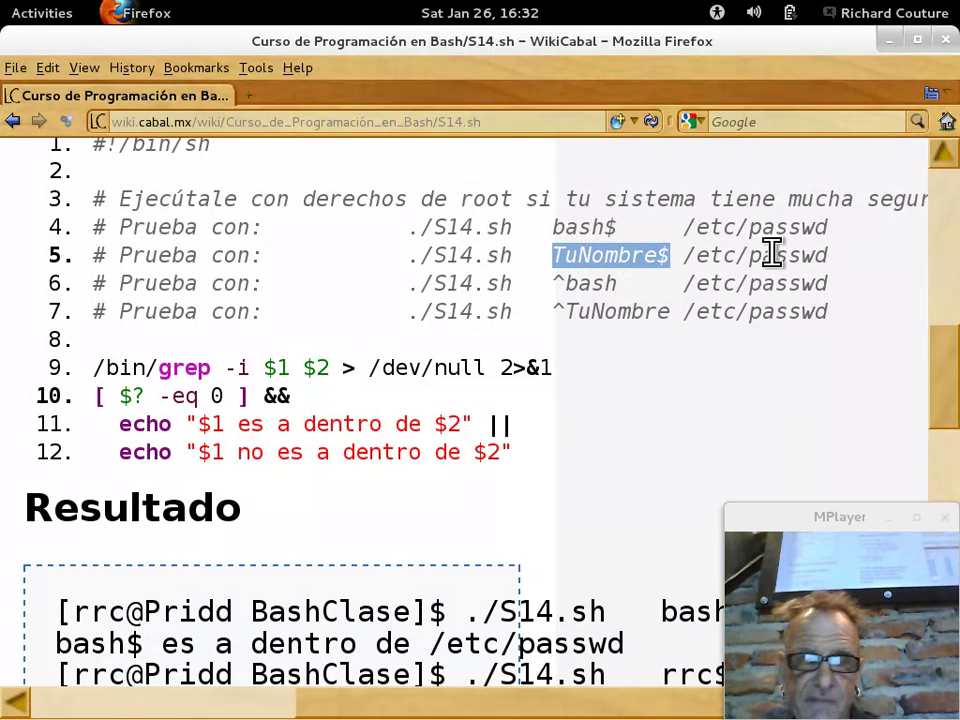
pyautogui.click(619, 289)
pyautogui.doubleClick(587, 283)
pyautogui.click(574, 283)
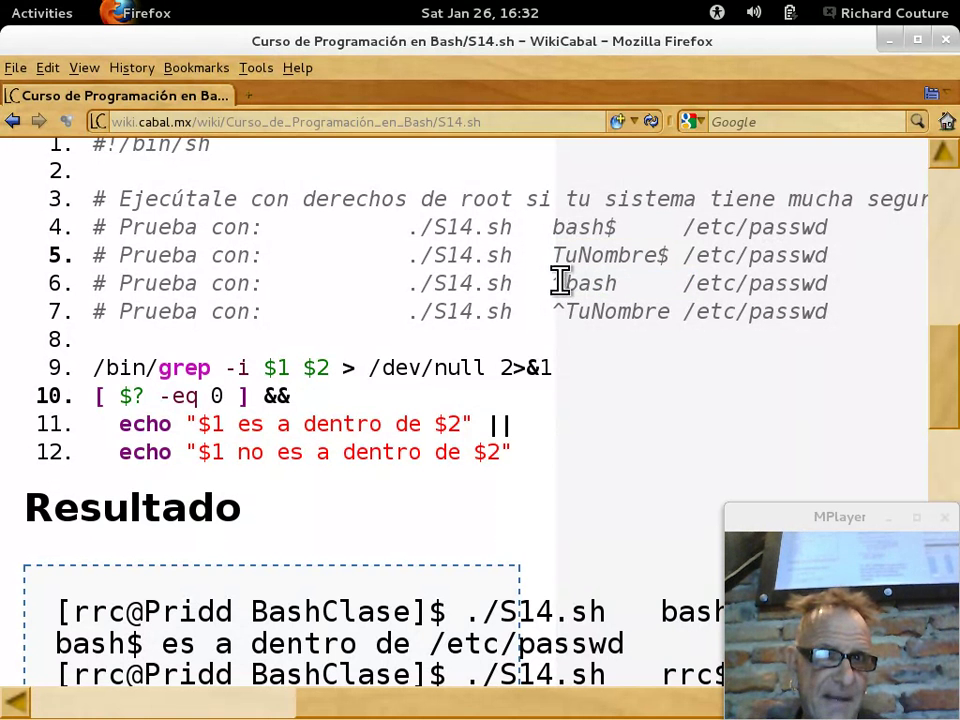
pyautogui.moveTo(553, 283); pyautogui.dragTo(566, 283)
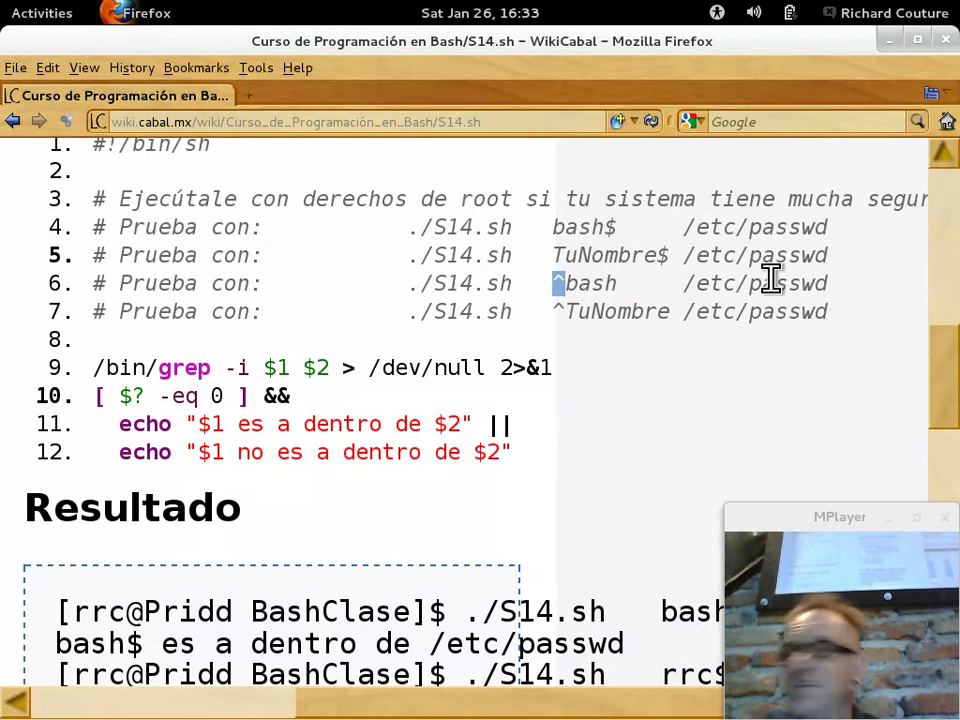
pyautogui.doubleClick(557, 310)
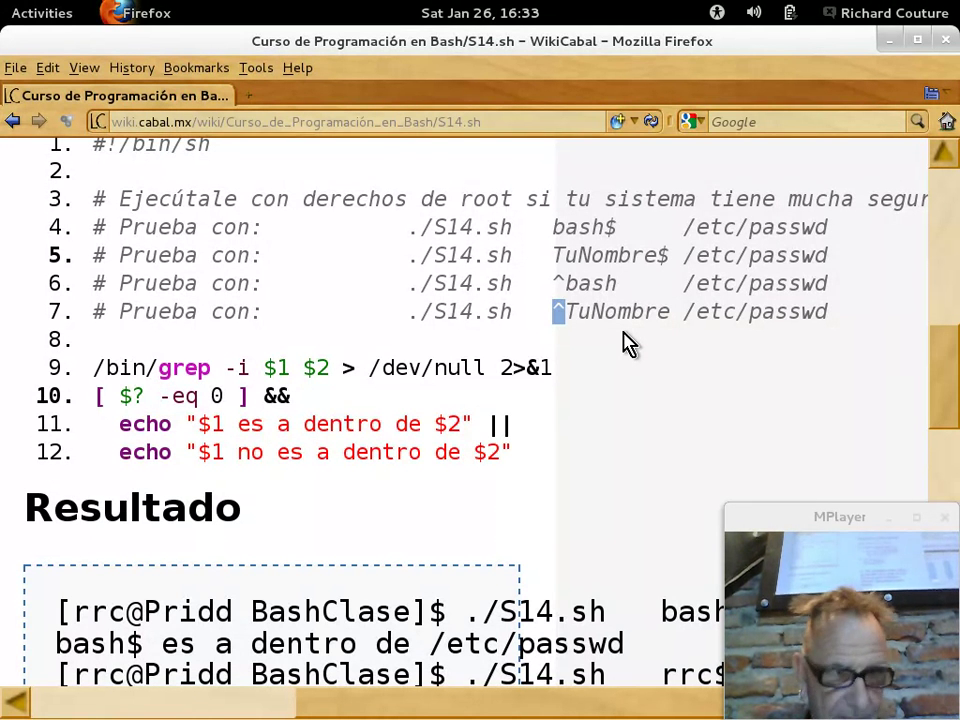
# Step: Run cat /etc/passwd, highlight the bash shell on the mysql line, then return to the wiki
pyautogui.hotkey('alt', 'Tab')
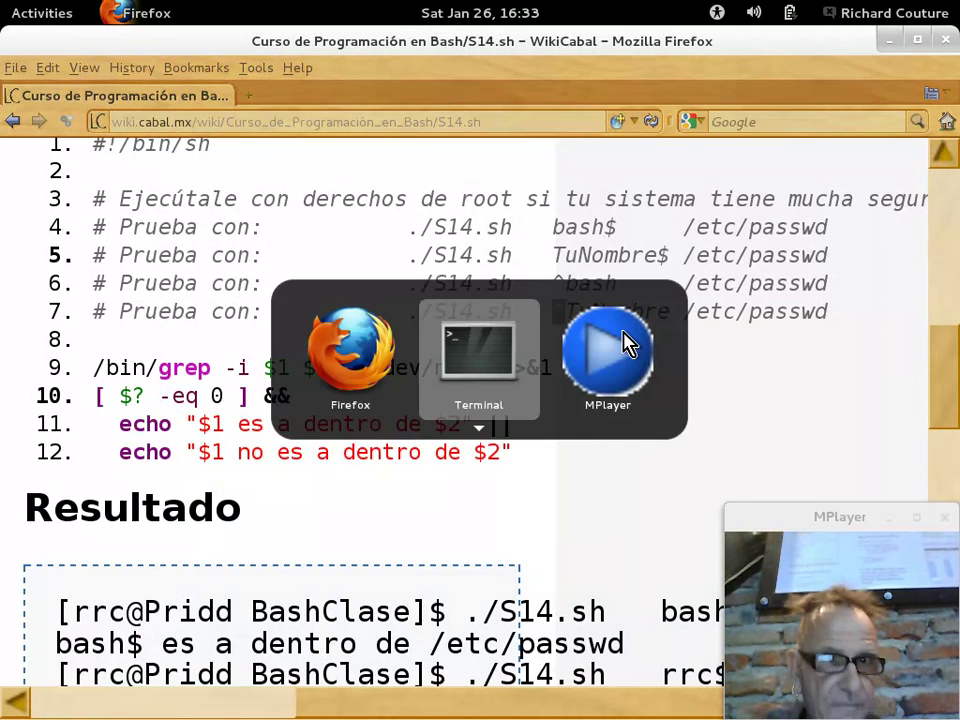
pyautogui.write('c')
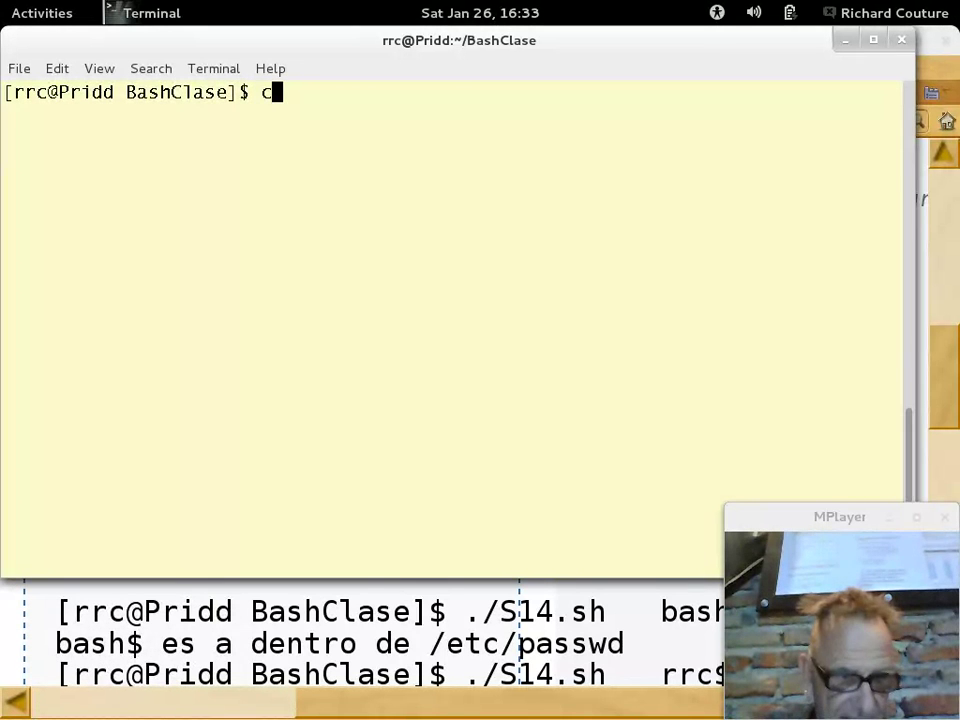
pyautogui.write('at /etc')
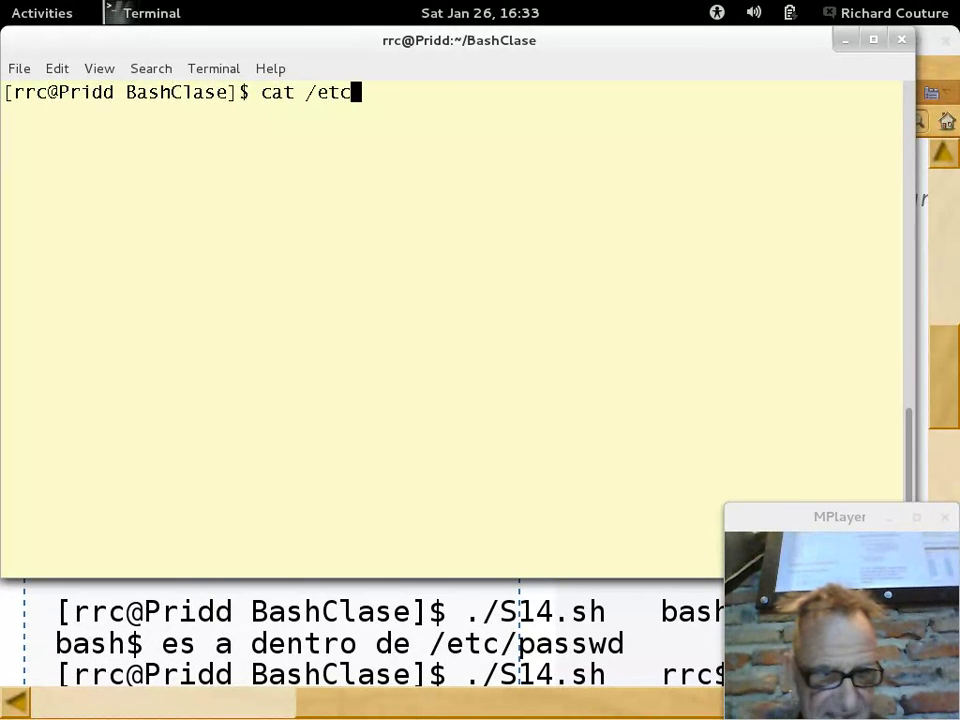
pyautogui.write('/passwd')
pyautogui.press('Return')
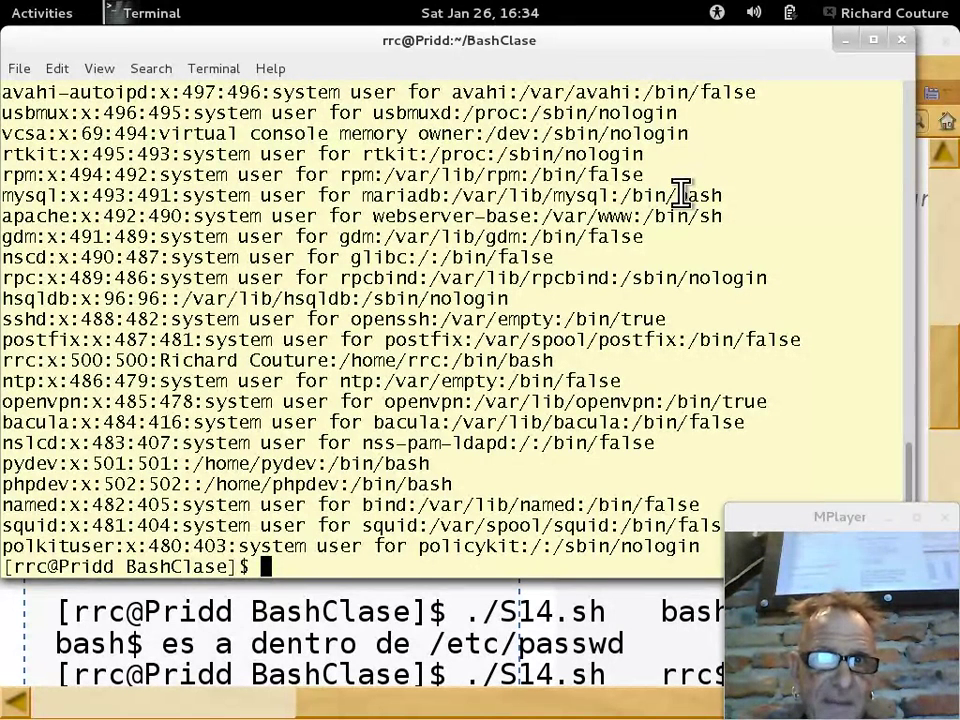
pyautogui.moveTo(678, 193); pyautogui.dragTo(733, 197)
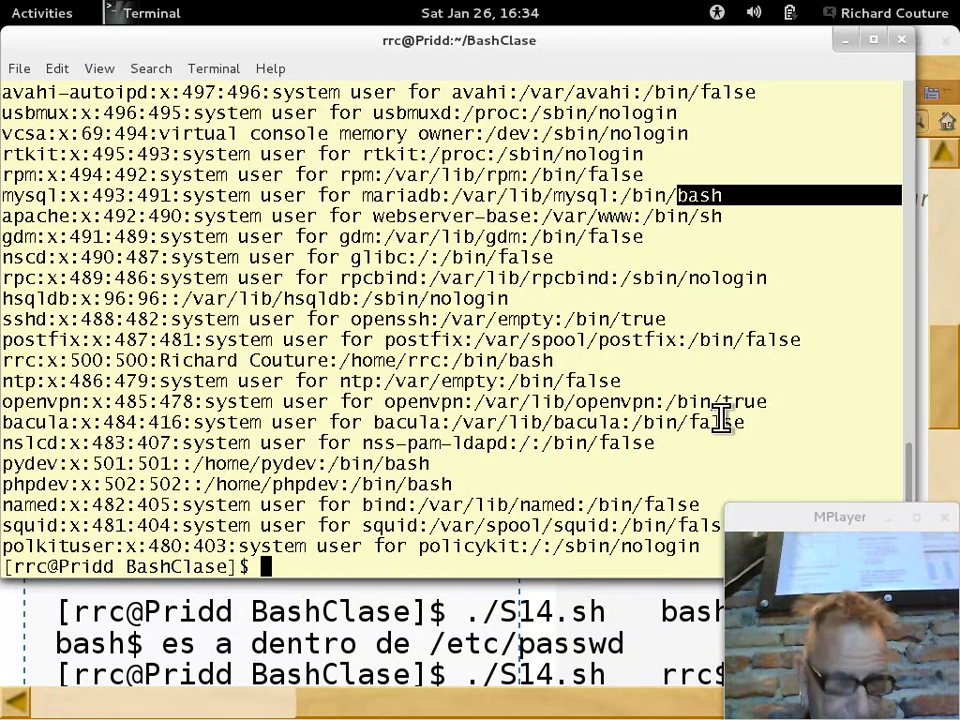
pyautogui.hotkey('alt', 'Tab')
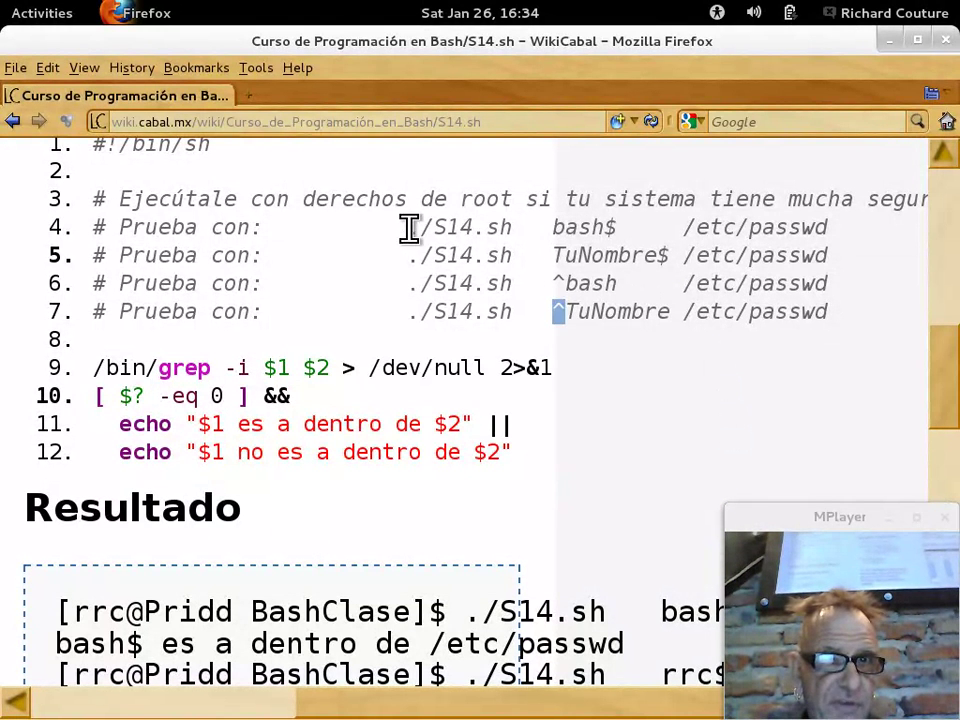
# Step: Copy './S14.sh bash$ /etc/passwd' from the wiki and run it in the terminal, getting Permission denied
pyautogui.moveTo(409, 227); pyautogui.dragTo(827, 231)
pyautogui.hotkey('ctrl', 'c')
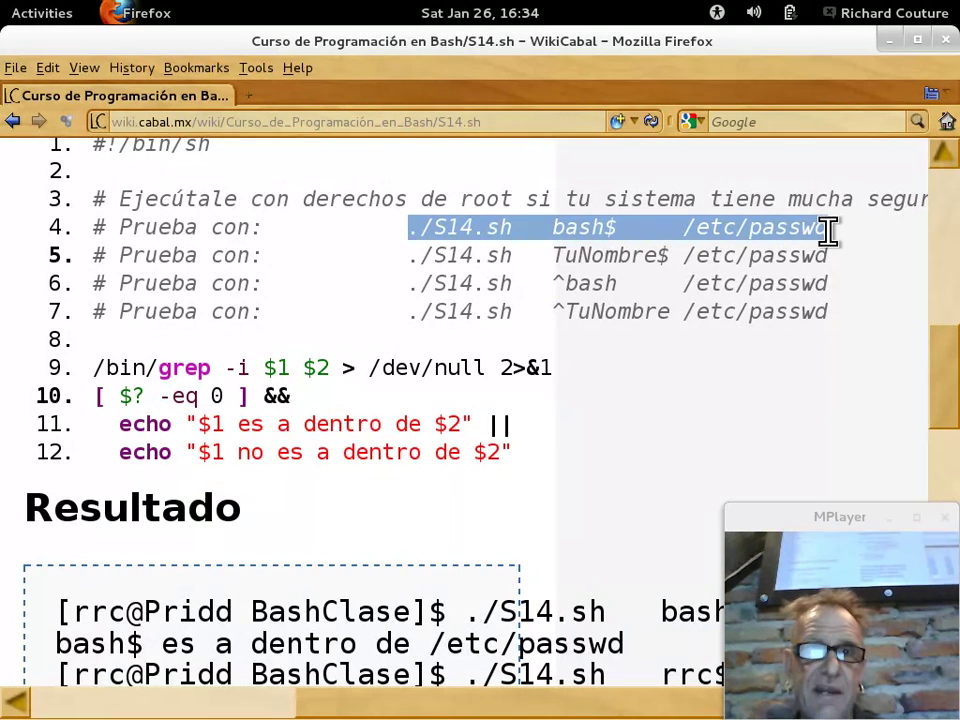
pyautogui.hotkey('alt', 'Tab')
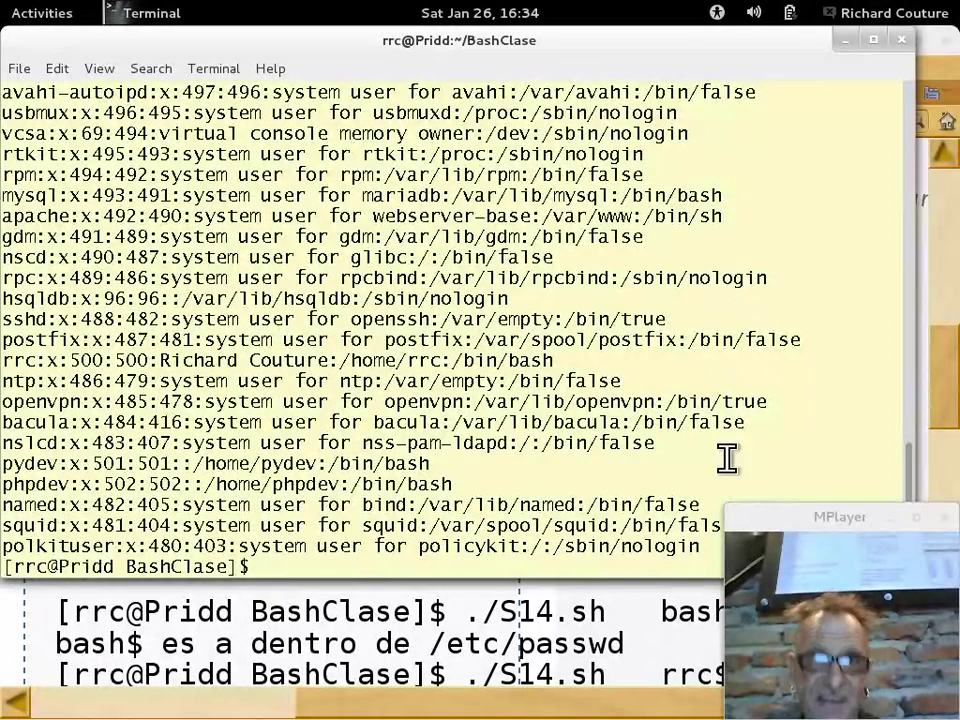
pyautogui.middleClick(541, 271)
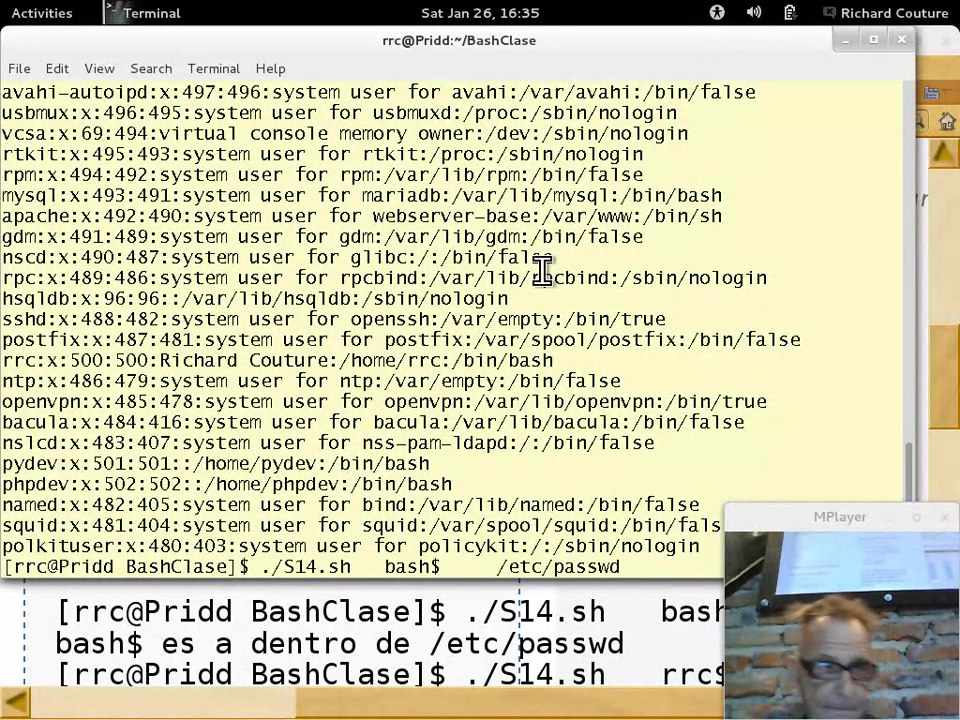
pyautogui.press('Return')
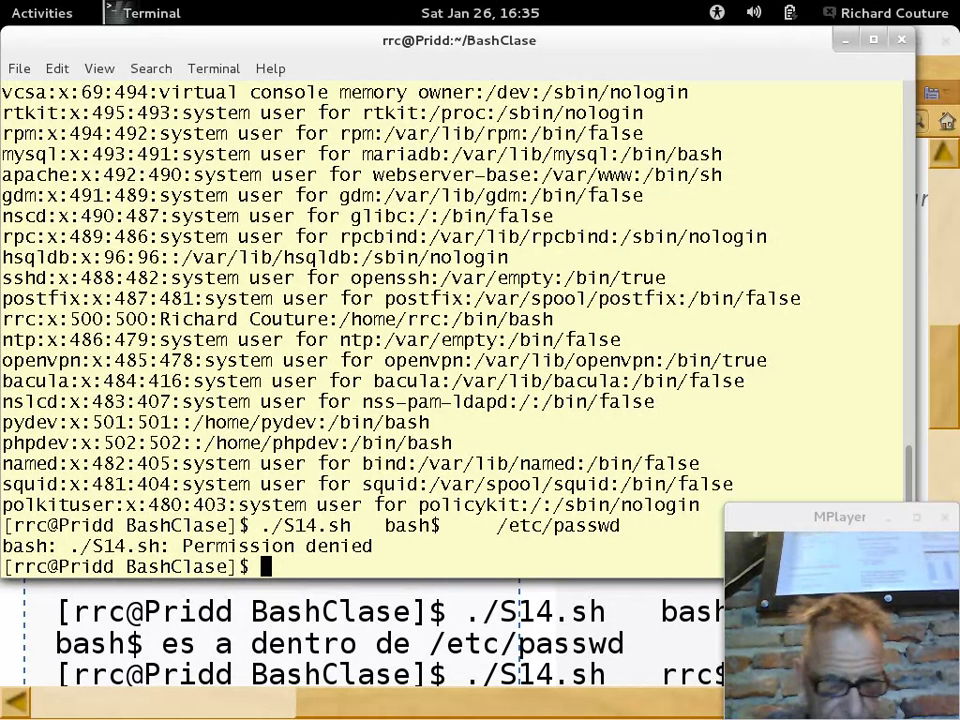
# Step: Make S14.sh executable with chmod 755 S14.sh
pyautogui.write('chmod ')
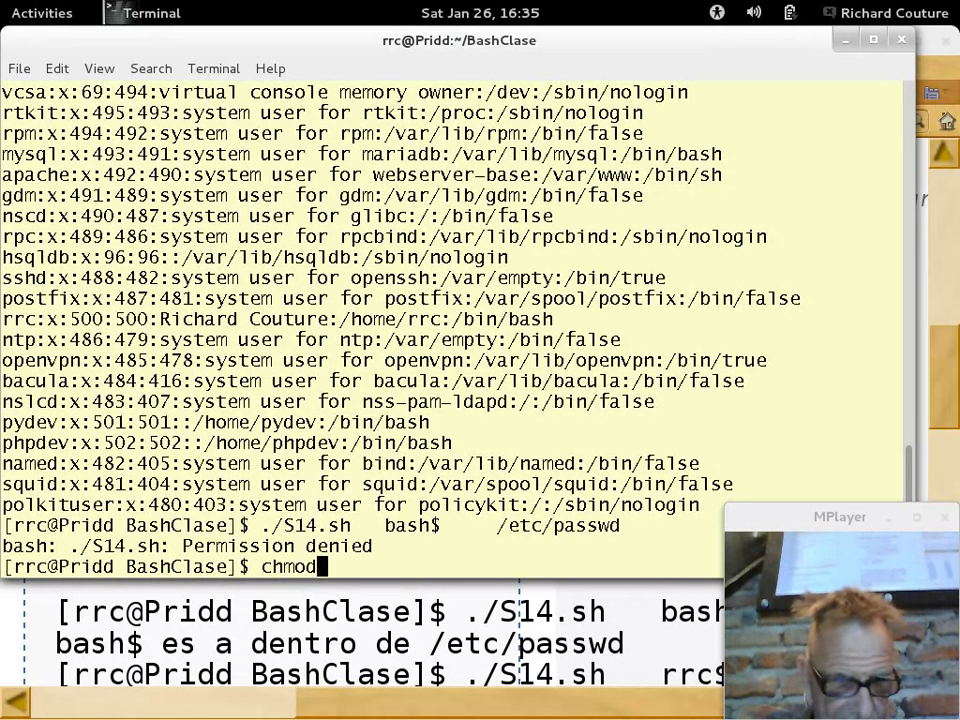
pyautogui.write('7')
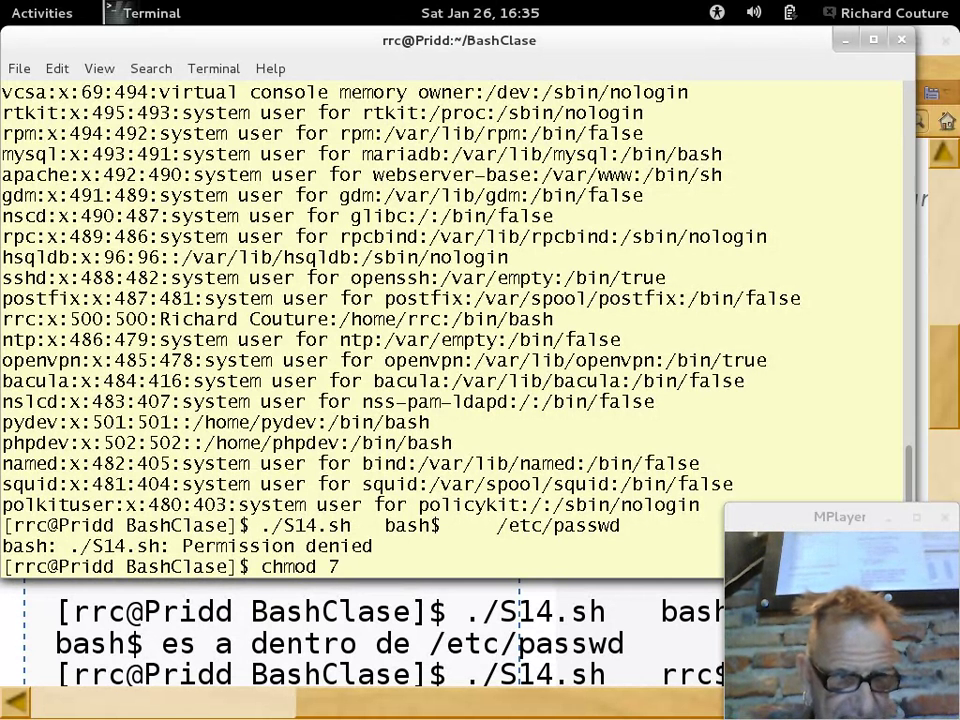
pyautogui.write('55 ')
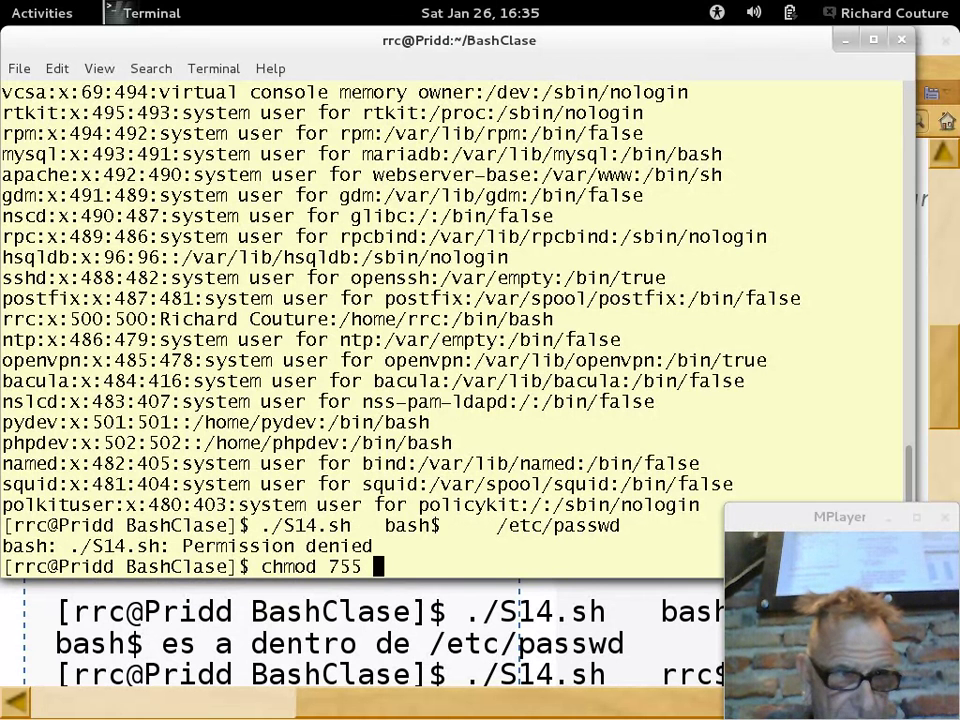
pyautogui.write('S1')
pyautogui.press('Tab')
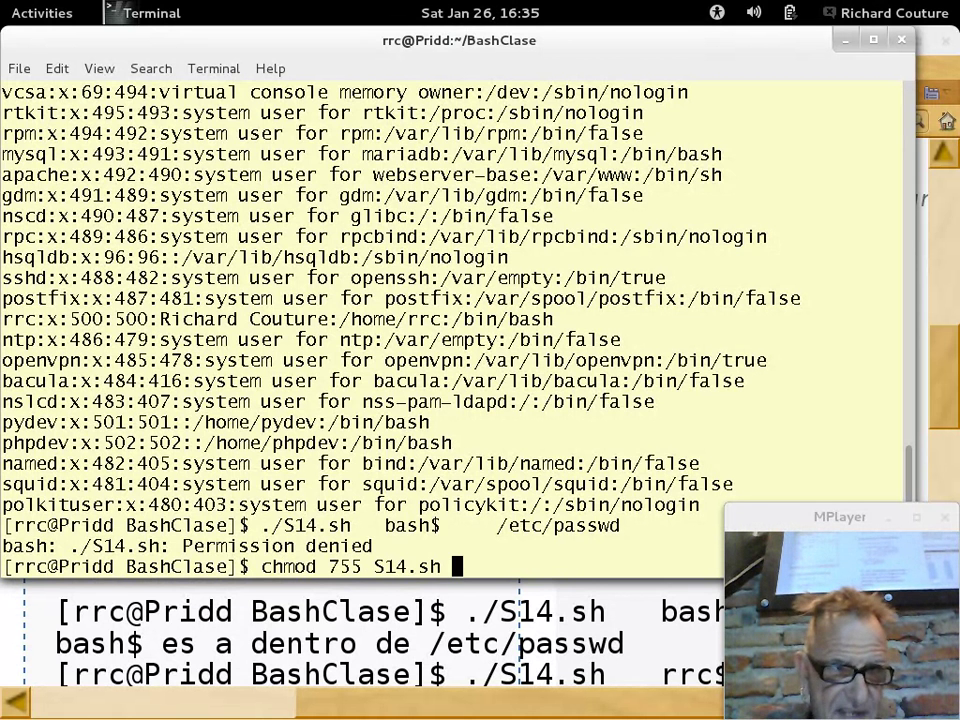
pyautogui.press('Return')
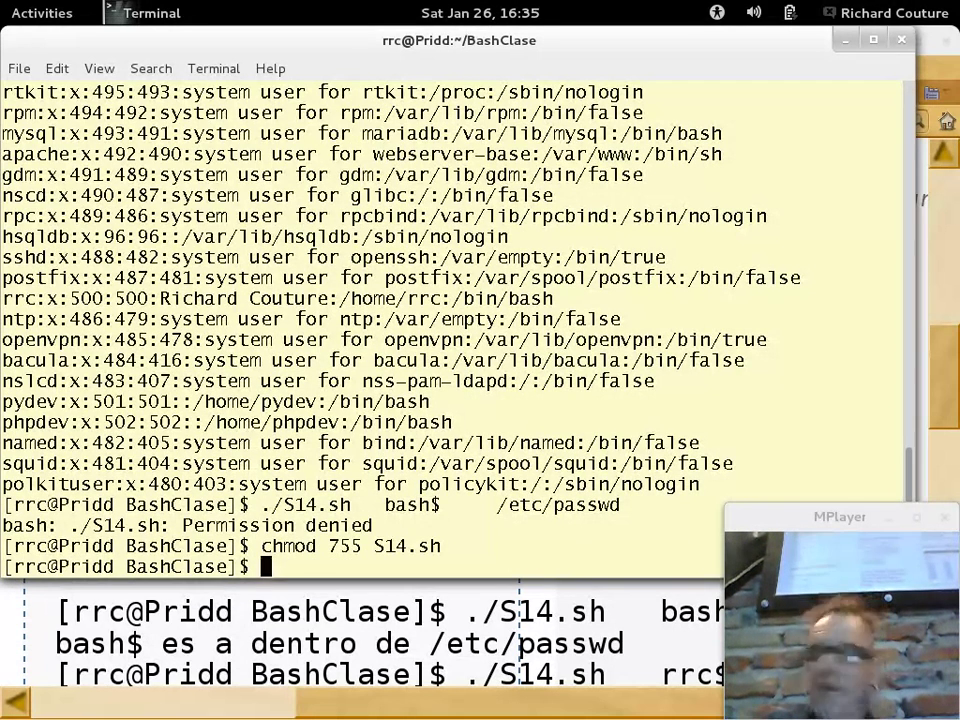
# Step: Rerun ./S14.sh bash$ /etc/passwd, which reports bash$ found in /etc/passwd
pyautogui.press('Up')
pyautogui.press('Up')
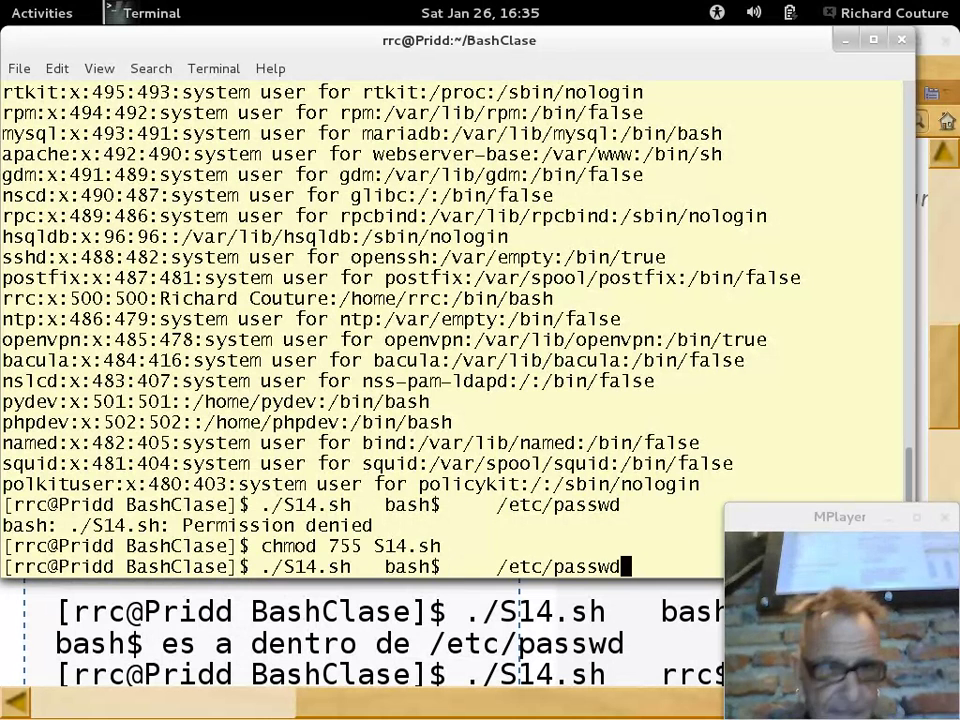
pyautogui.press('Return')
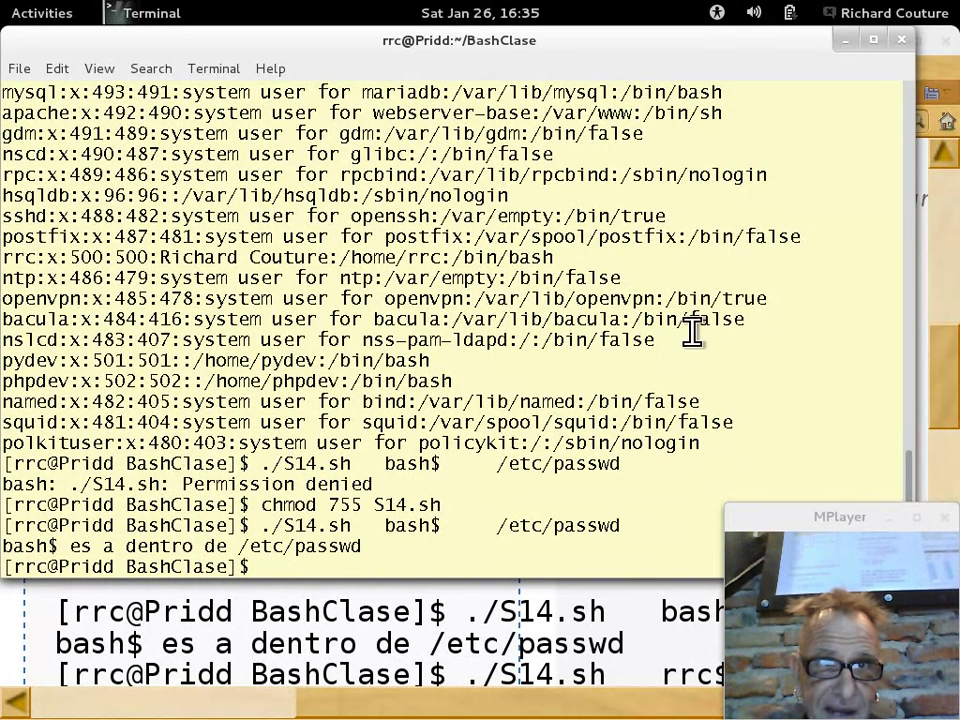
pyautogui.doubleClick(524, 257)
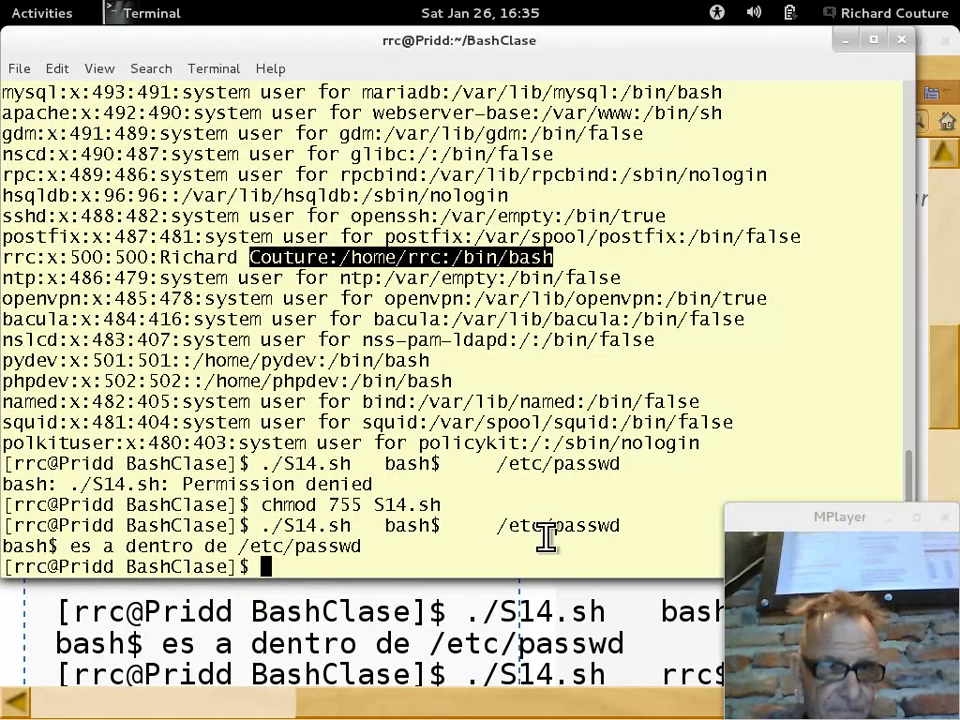
pyautogui.hotkey('alt', 'Tab')
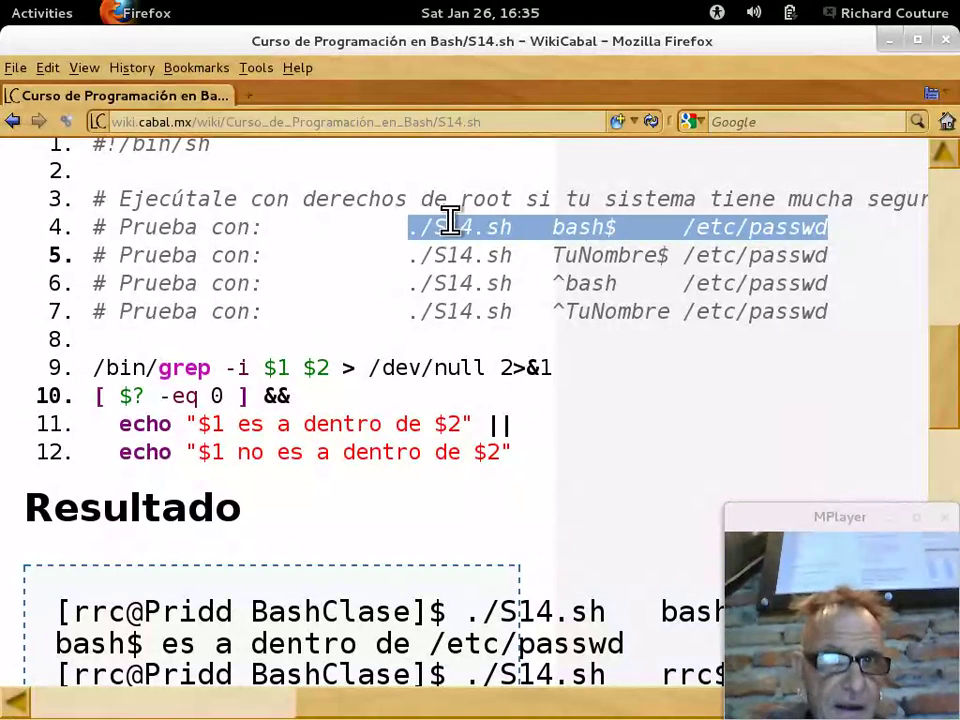
pyautogui.hotkey('alt', 'Tab')
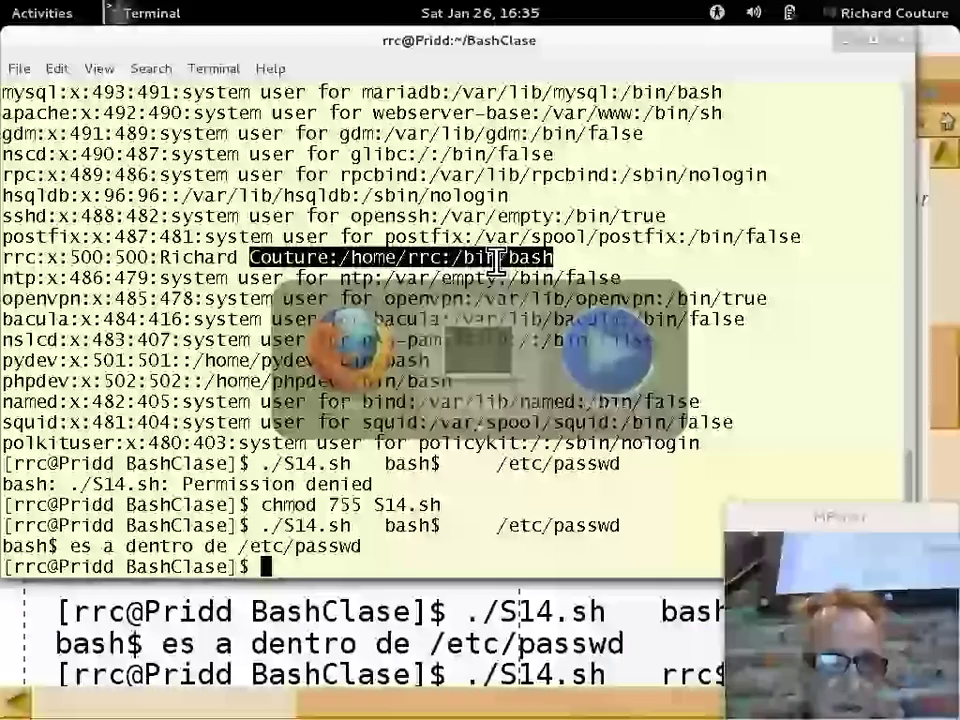
# Step: Run S14.sh with the user's login name followed by $, which is reported not found
pyautogui.press('shift+Insert')
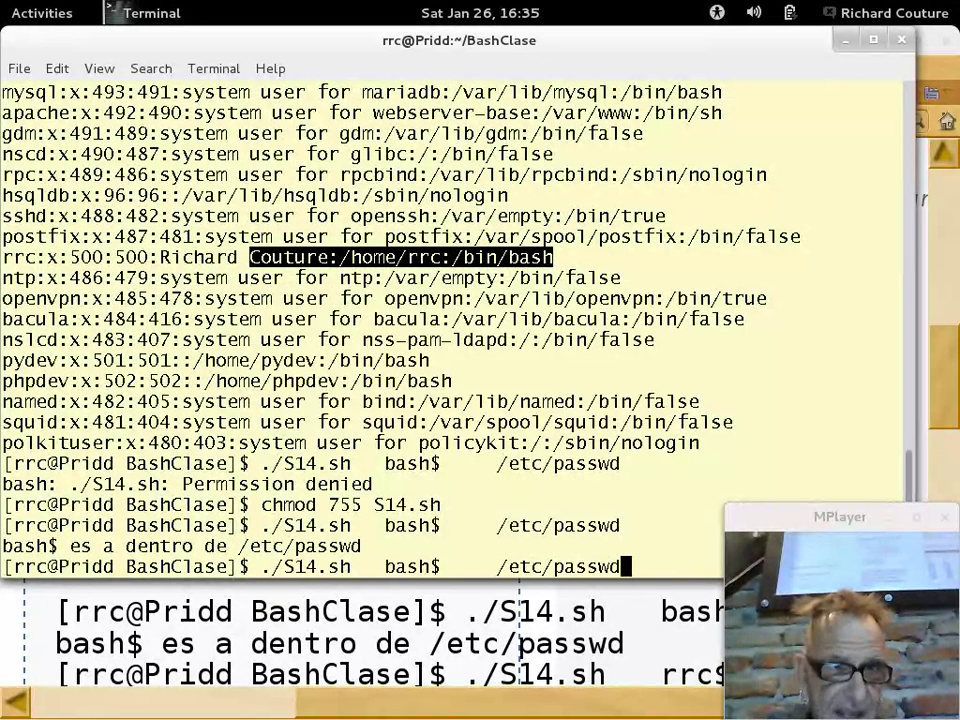
pyautogui.press('Left')
pyautogui.press('Left')
pyautogui.press('Left')
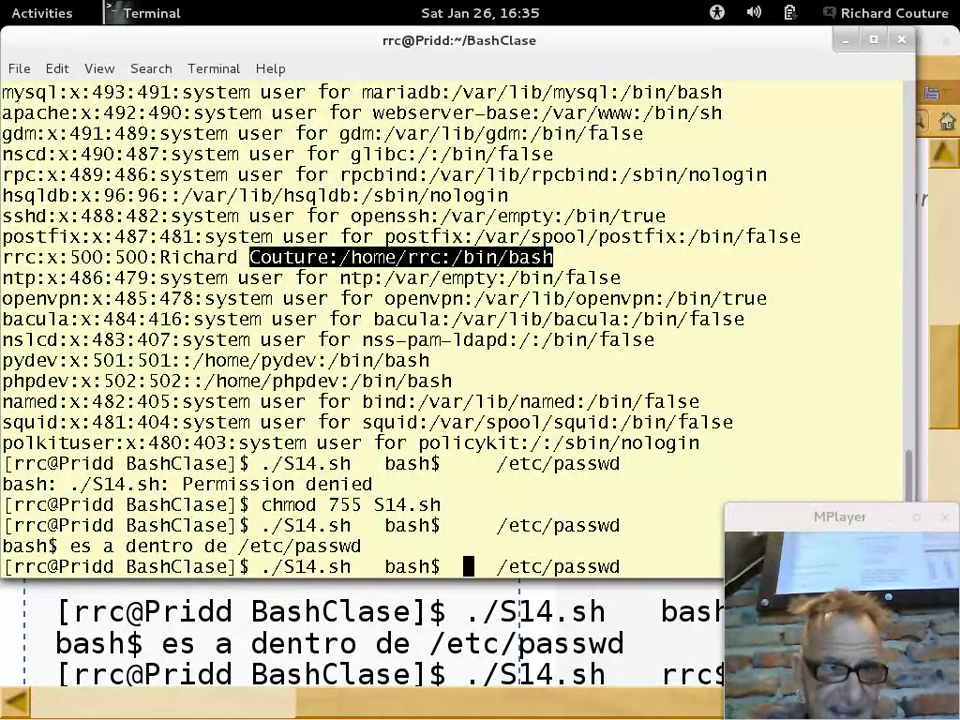
pyautogui.press('Left')
pyautogui.press('Left')
pyautogui.press('Left')
pyautogui.press('BackSpace')
pyautogui.press('BackSpace')
pyautogui.press('BackSpace')
pyautogui.press('BackSpace')
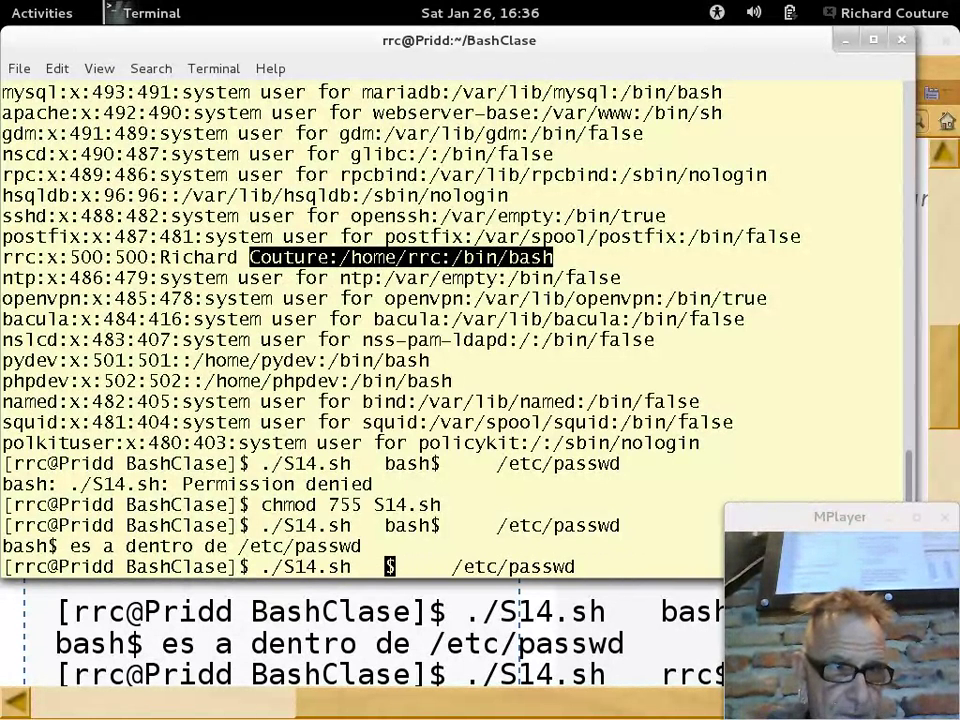
pyautogui.write('rrc')
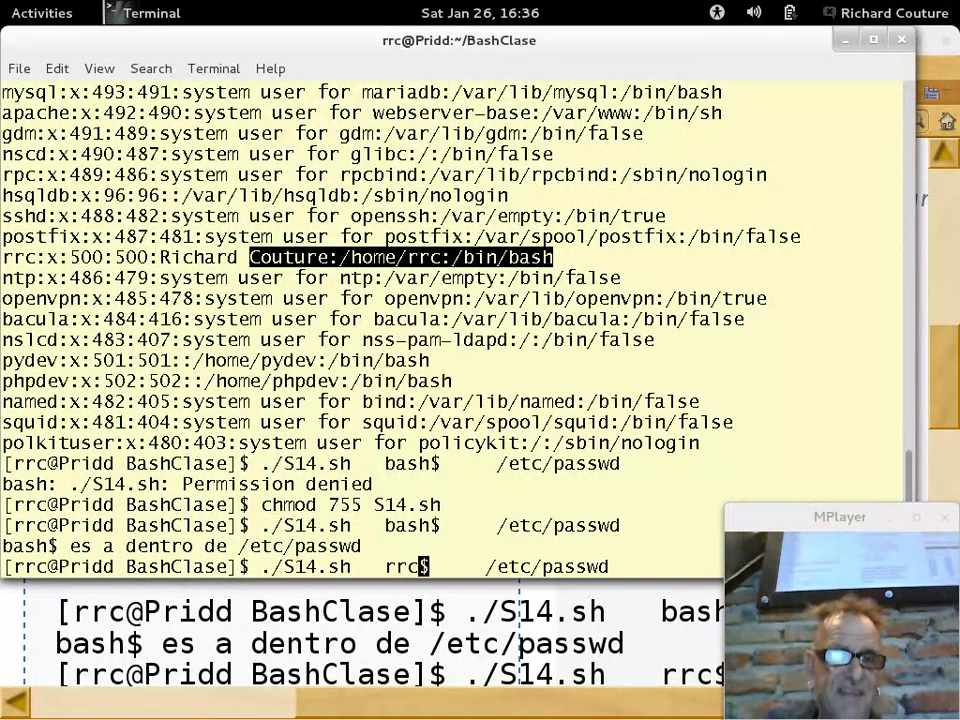
pyautogui.press('Return')
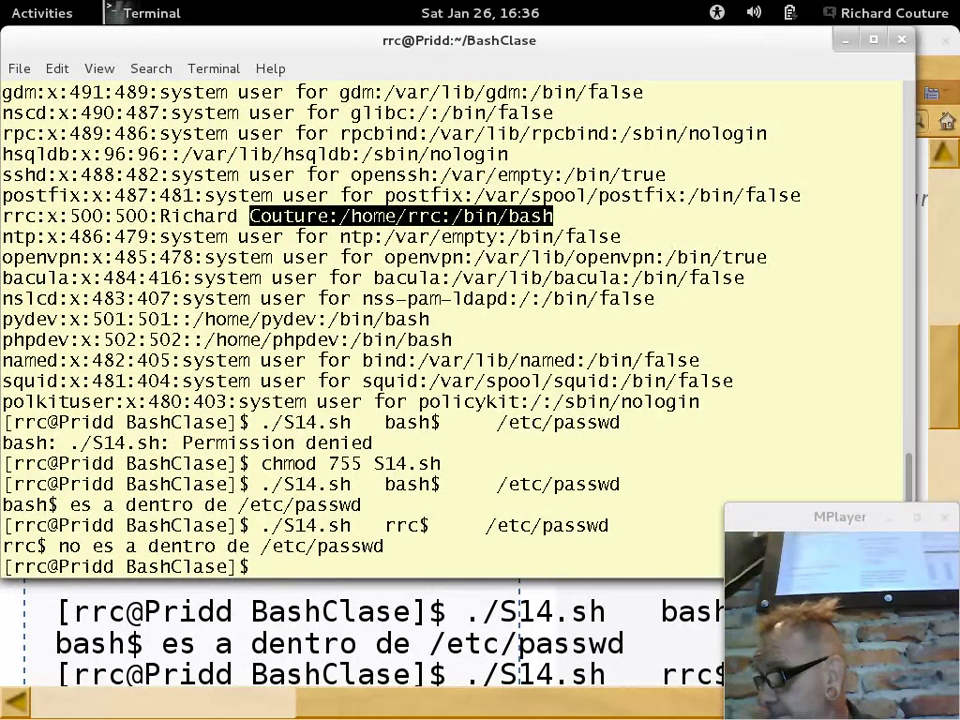
# Step: Run S14.sh with the ^bash pattern, which is reported not found in /etc/passwd
pyautogui.press('Up')
pyautogui.press('Up')
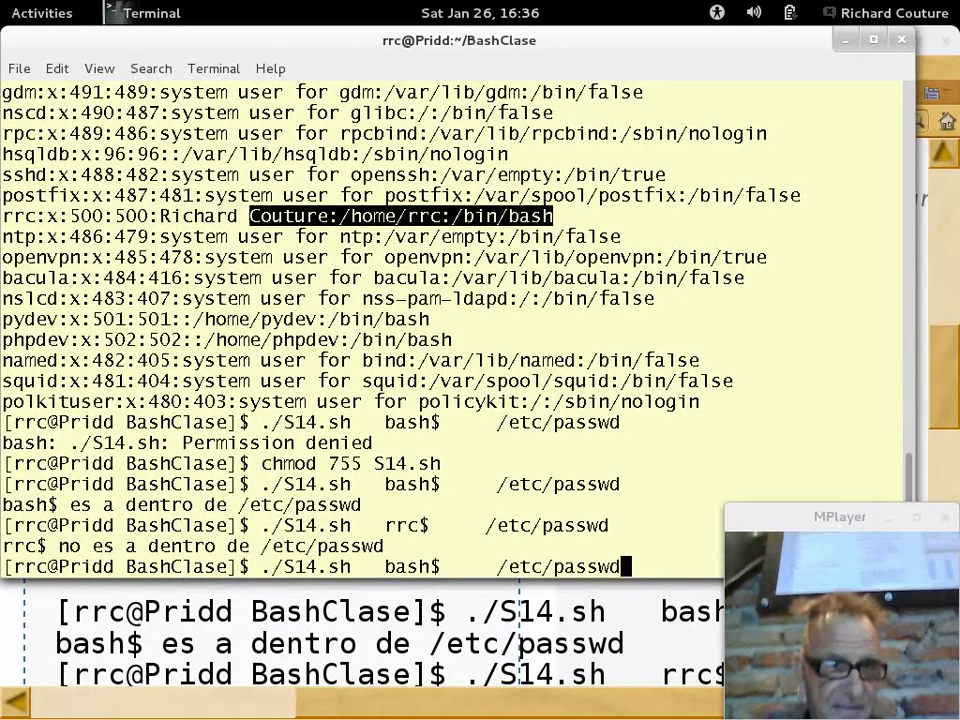
pyautogui.press('Left')
pyautogui.press('Left')
pyautogui.press('Left')
pyautogui.press('Left')
pyautogui.press('Left')
pyautogui.press('Left')
pyautogui.press('Left')
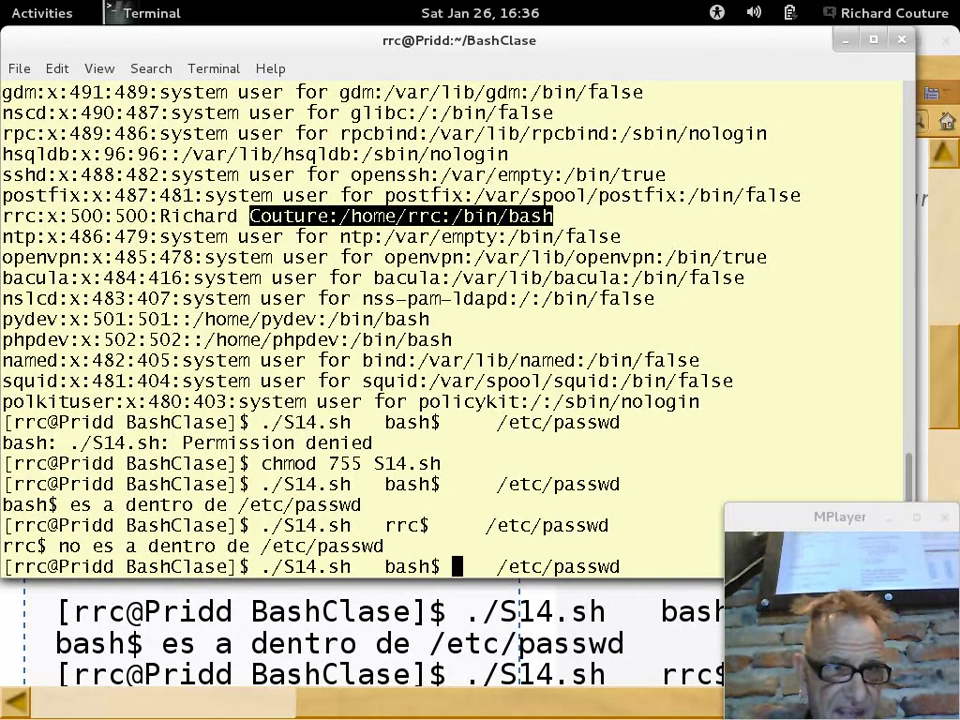
pyautogui.press('Left')
pyautogui.press('BackSpace')
pyautogui.press('Left')
pyautogui.press('Left')
pyautogui.press('Left')
pyautogui.press('Left')
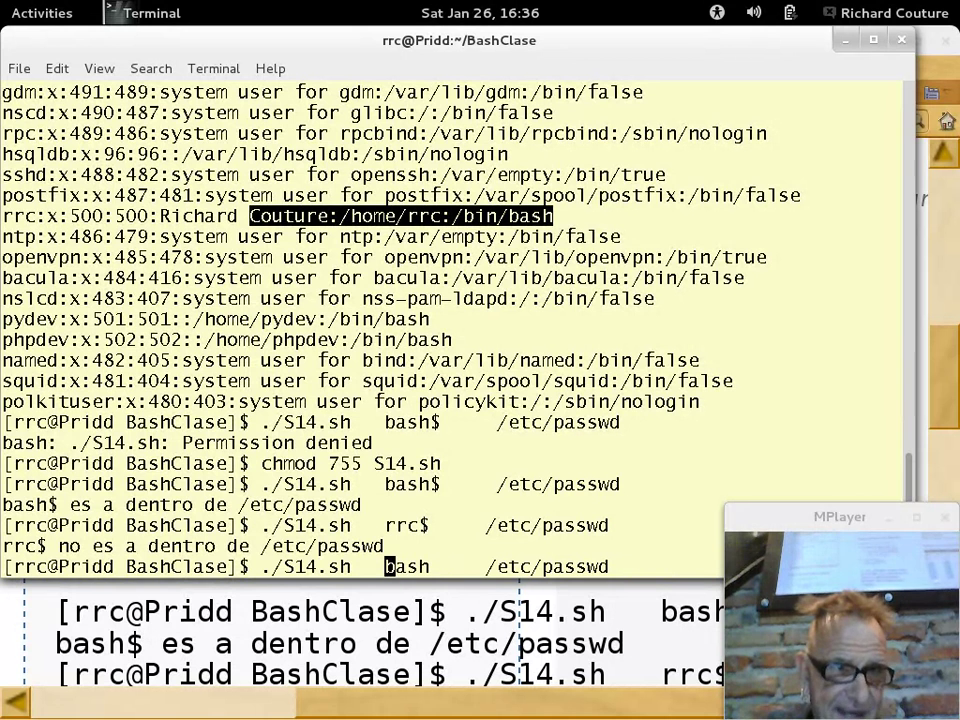
pyautogui.write('^')
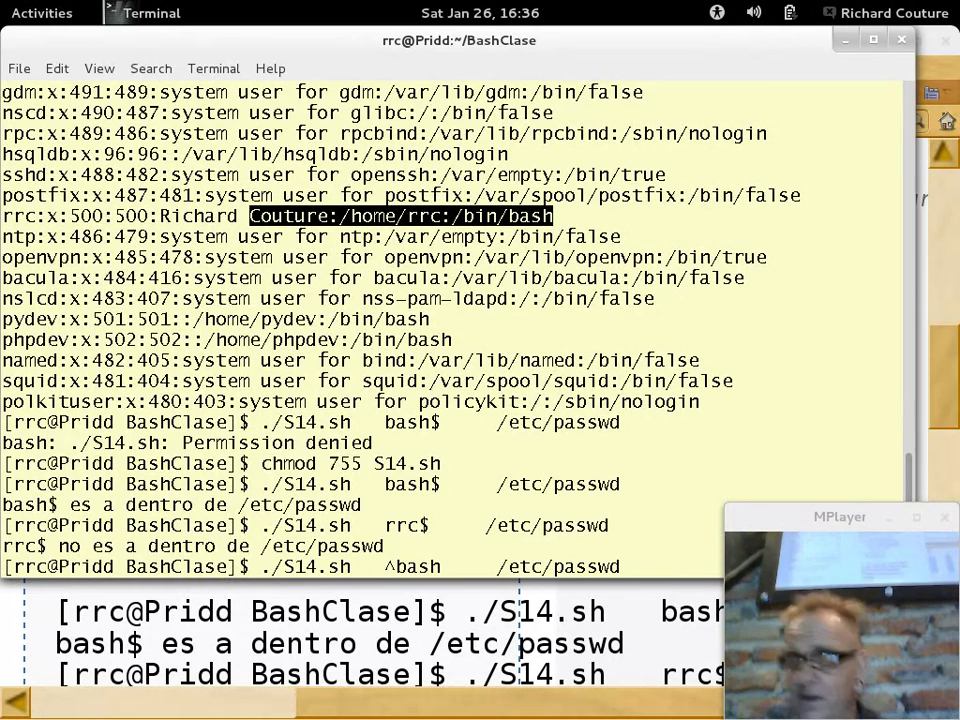
pyautogui.press('Return')
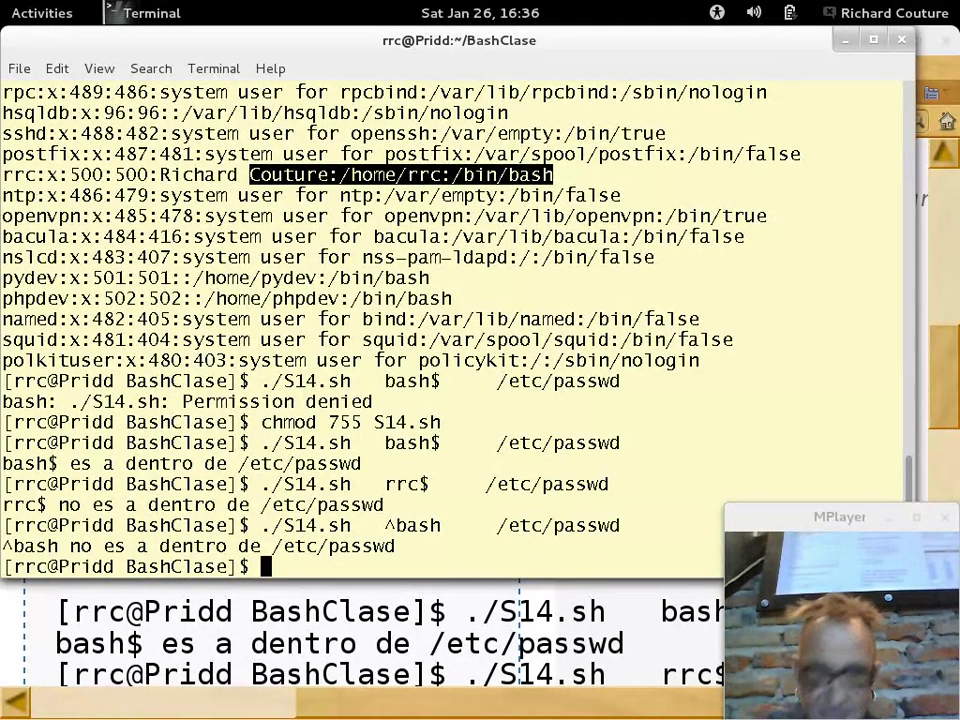
# Step: Run S14.sh with ^ plus the user's login name, which is reported found
pyautogui.press('Up')
pyautogui.press('Left')
pyautogui.press('Left')
pyautogui.press('Left')
pyautogui.press('Left')
pyautogui.press('Left')
pyautogui.press('Left')
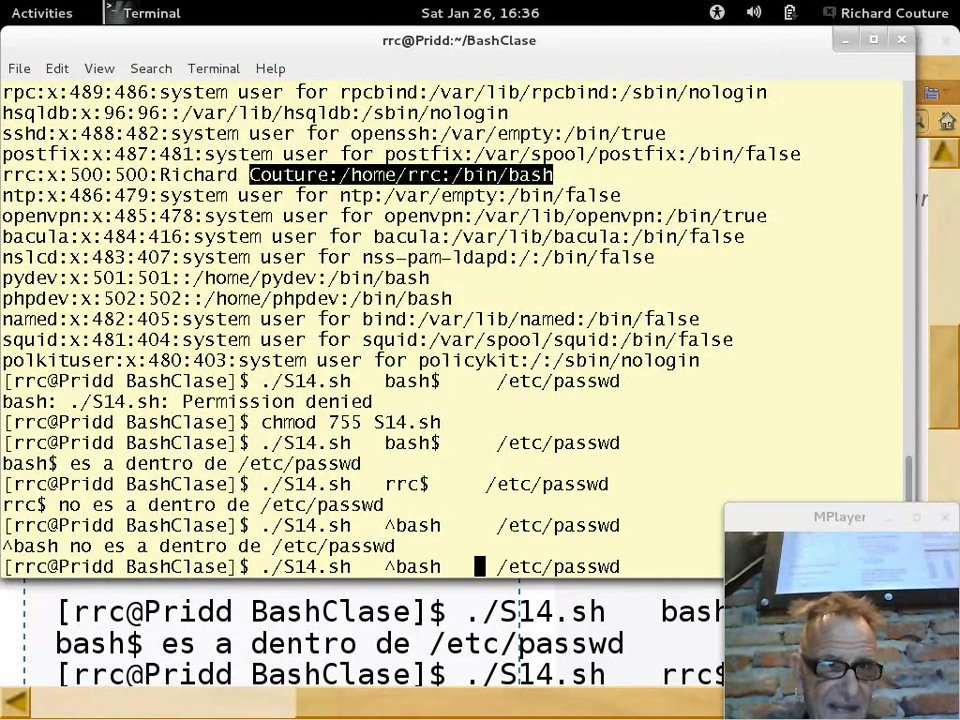
pyautogui.press('Left')
pyautogui.press('Left')
pyautogui.press('Left')
pyautogui.press('Left')
pyautogui.press('Left')
pyautogui.press('Right')
pyautogui.press('BackSpace')
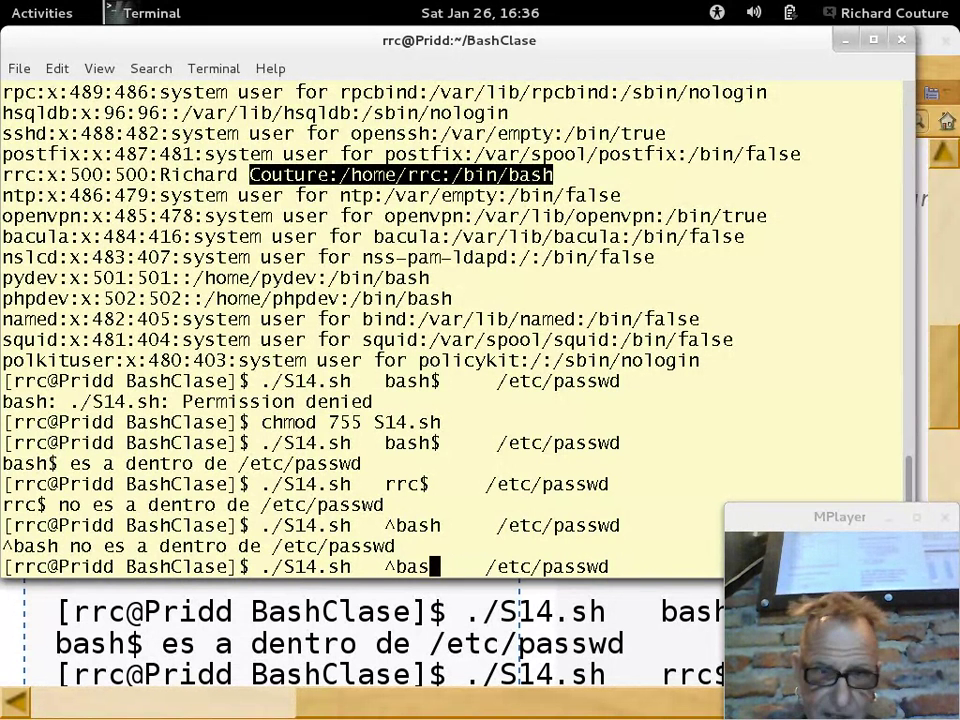
pyautogui.press('BackSpace')
pyautogui.press('BackSpace')
pyautogui.press('BackSpace')
pyautogui.write('rrc')
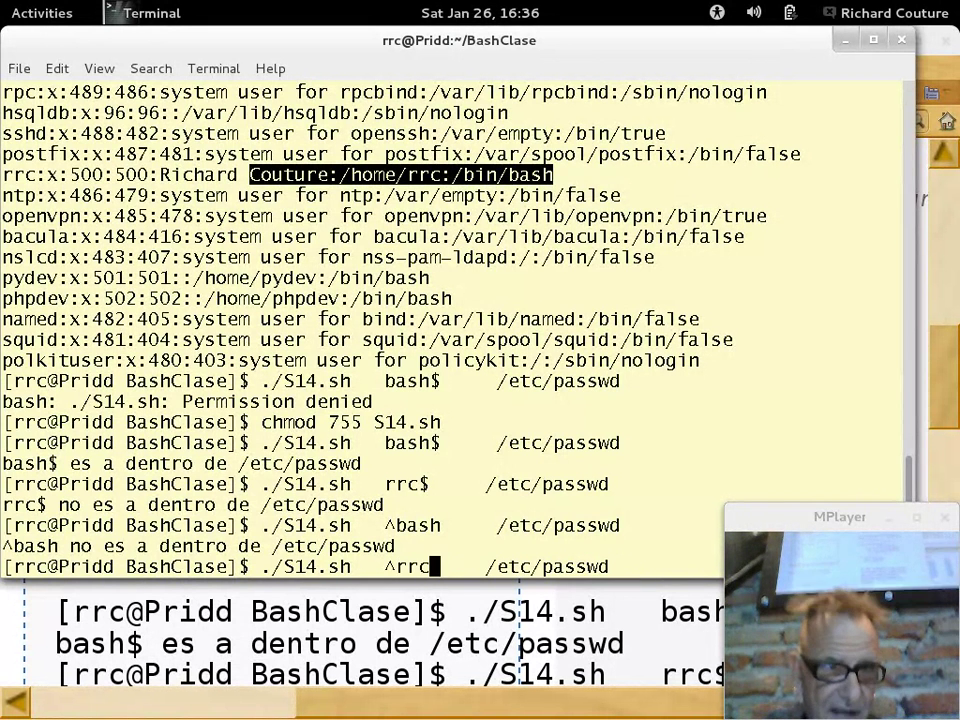
pyautogui.press('Return')
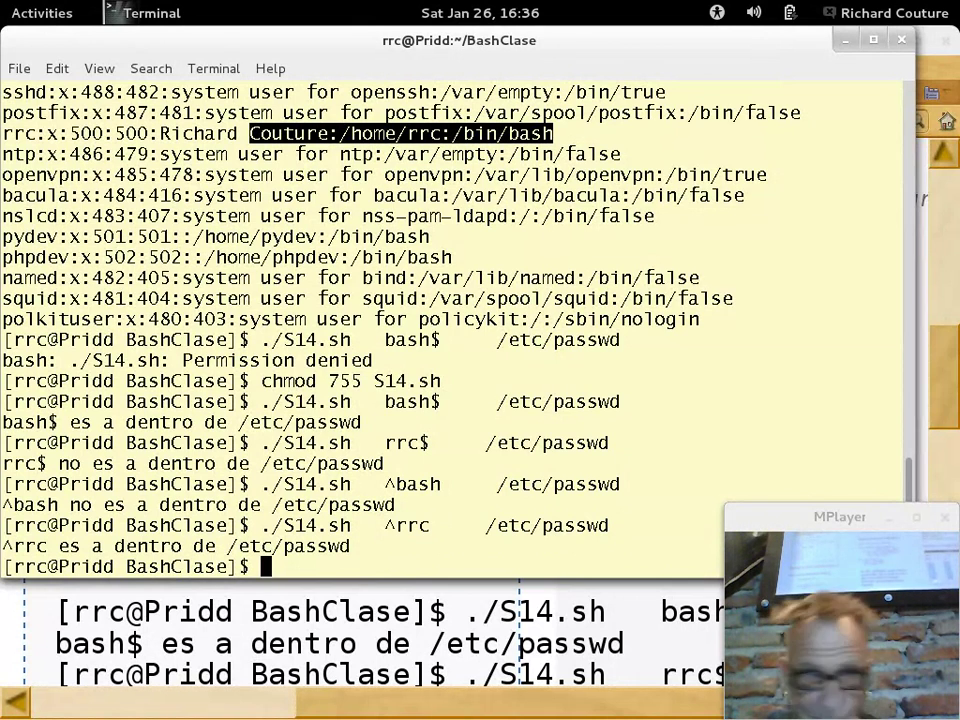
pyautogui.hotkey('alt', 'Tab')
pyautogui.hotkey('alt', 'Tab')
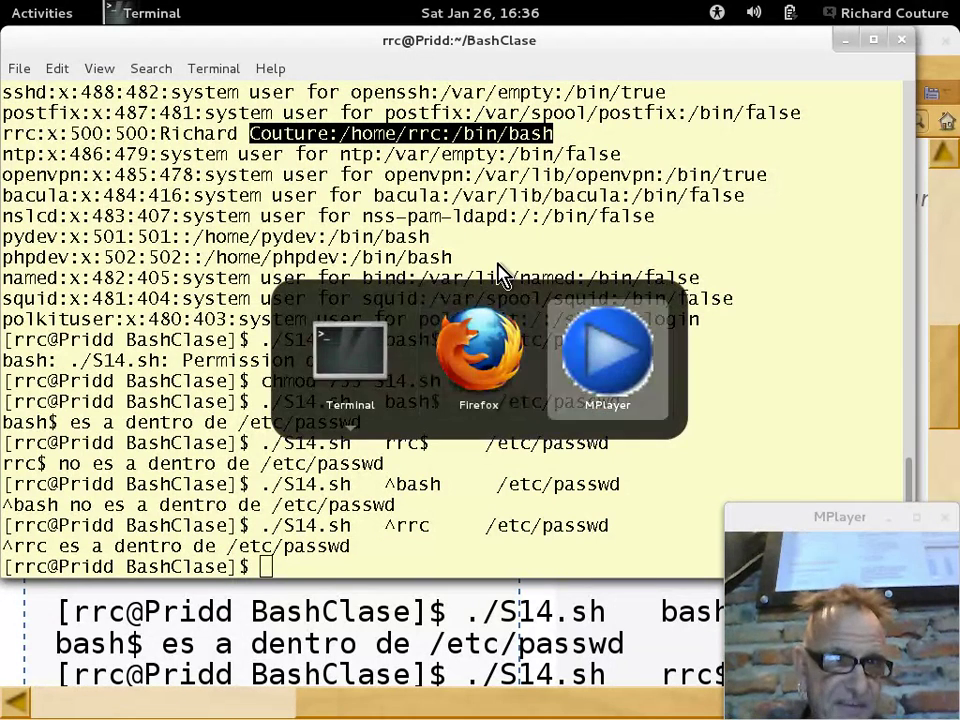
pyautogui.hotkey('alt', 'Tab')
pyautogui.hotkey('alt', 'Tab')
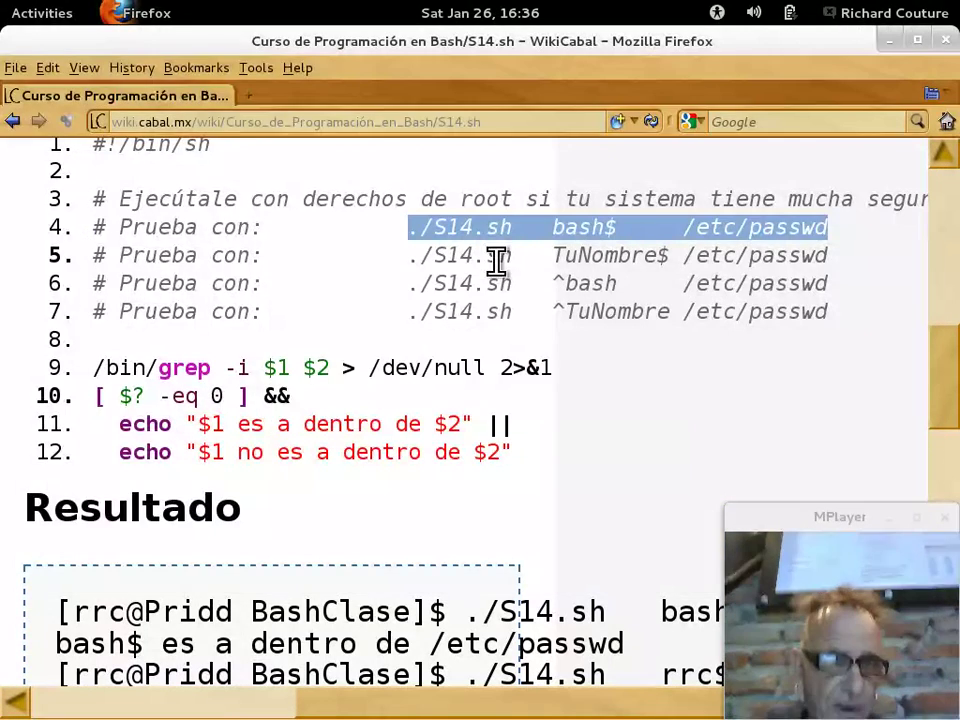
# Step: Highlight $? on line 10, then the > /dev/null redirection on line 9 of the script
pyautogui.doubleClick(127, 396)
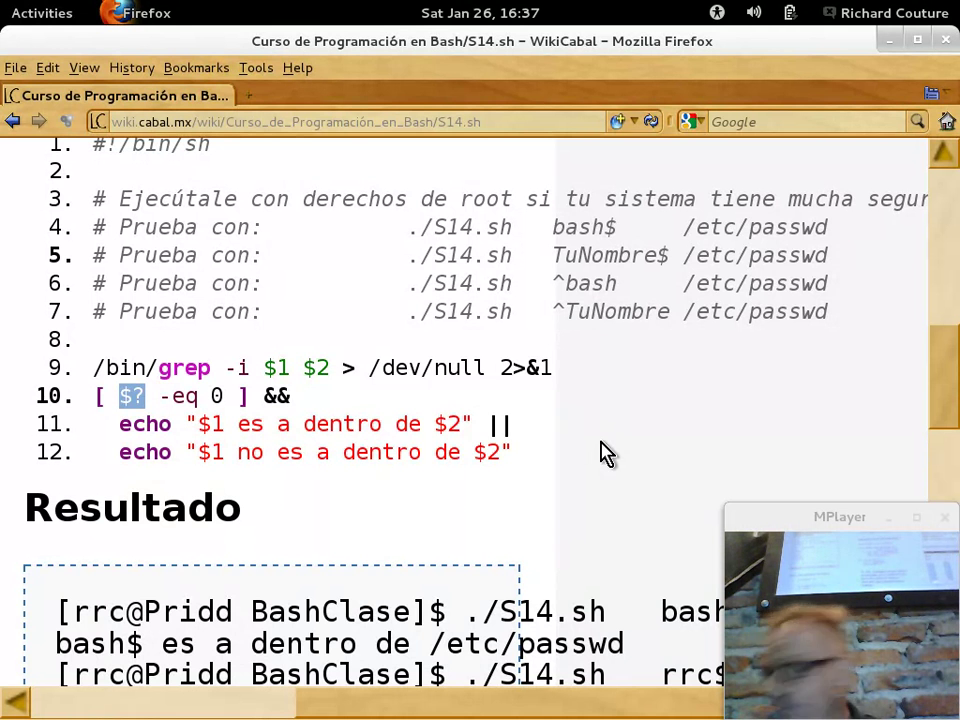
pyautogui.rightClick(368, 367)
pyautogui.click(403, 381)
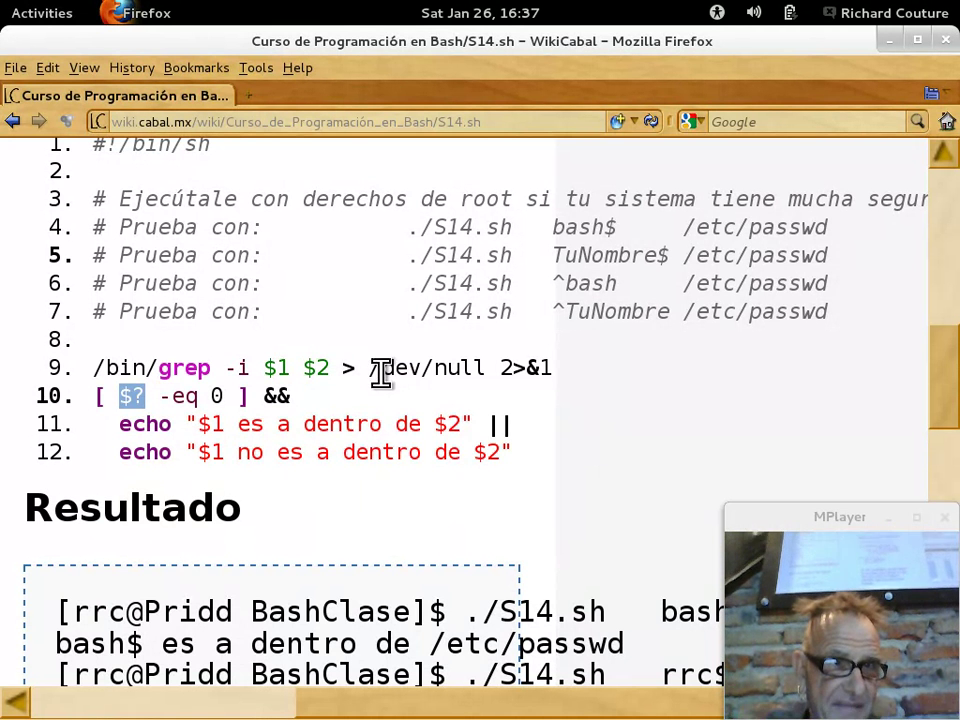
pyautogui.moveTo(343, 368); pyautogui.dragTo(553, 372)
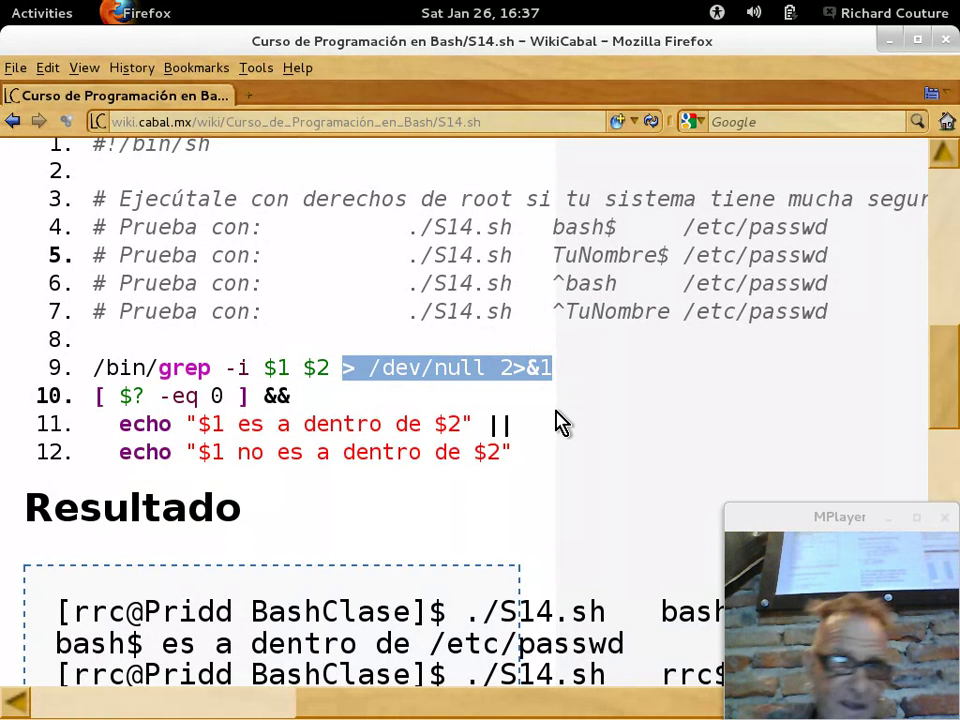
# Step: Highlight just 2>&1 on line 9, then go back to the terminal
pyautogui.click(525, 372)
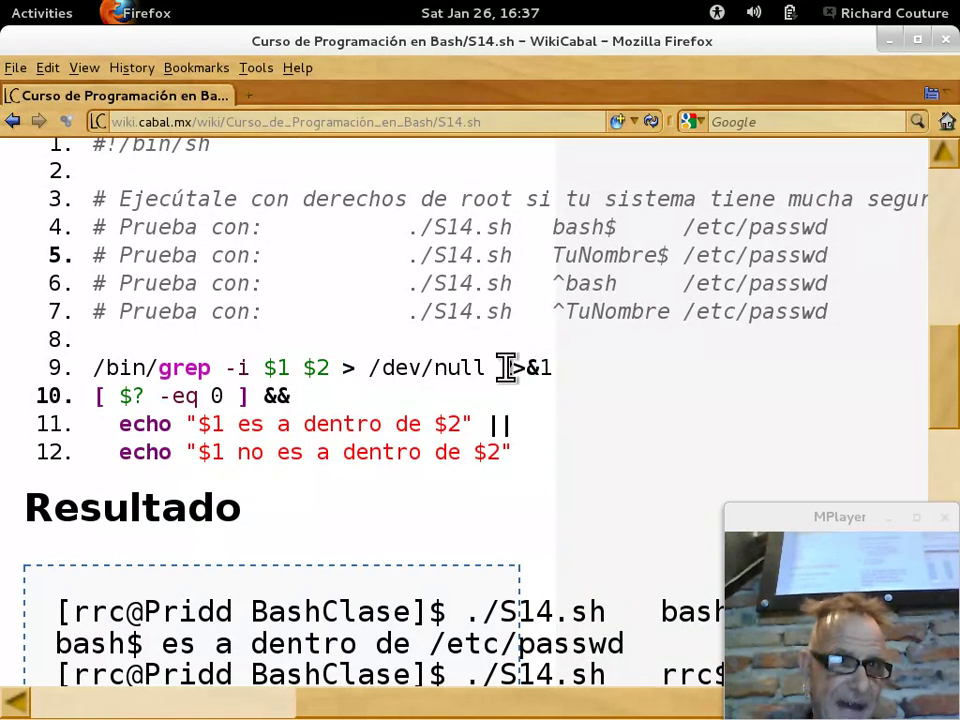
pyautogui.moveTo(500, 367); pyautogui.dragTo(552, 368)
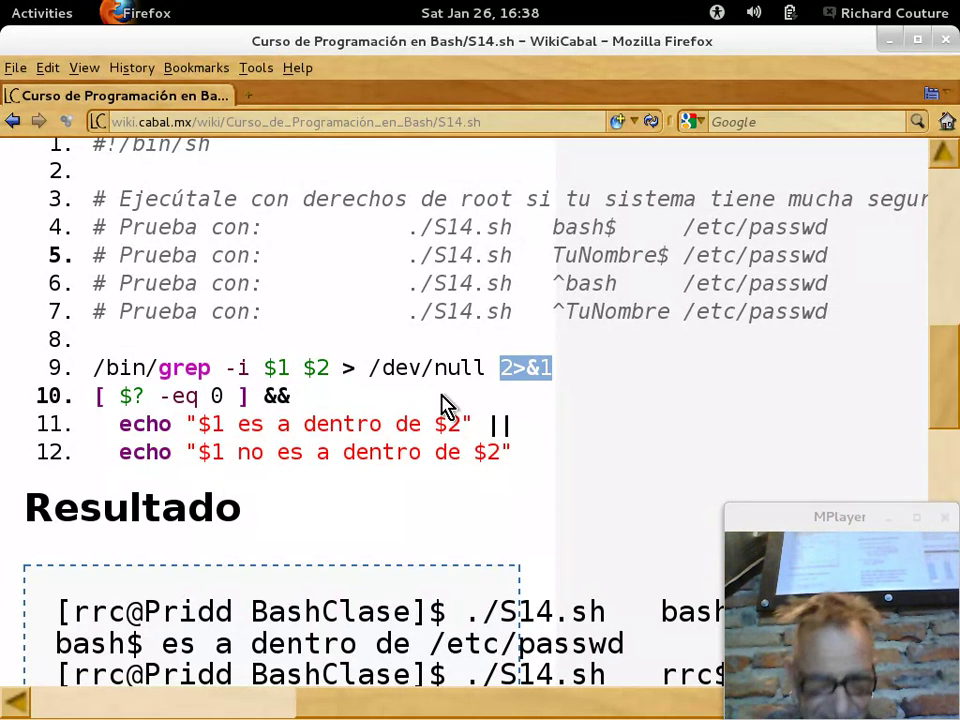
pyautogui.hotkey('alt', 'Tab')
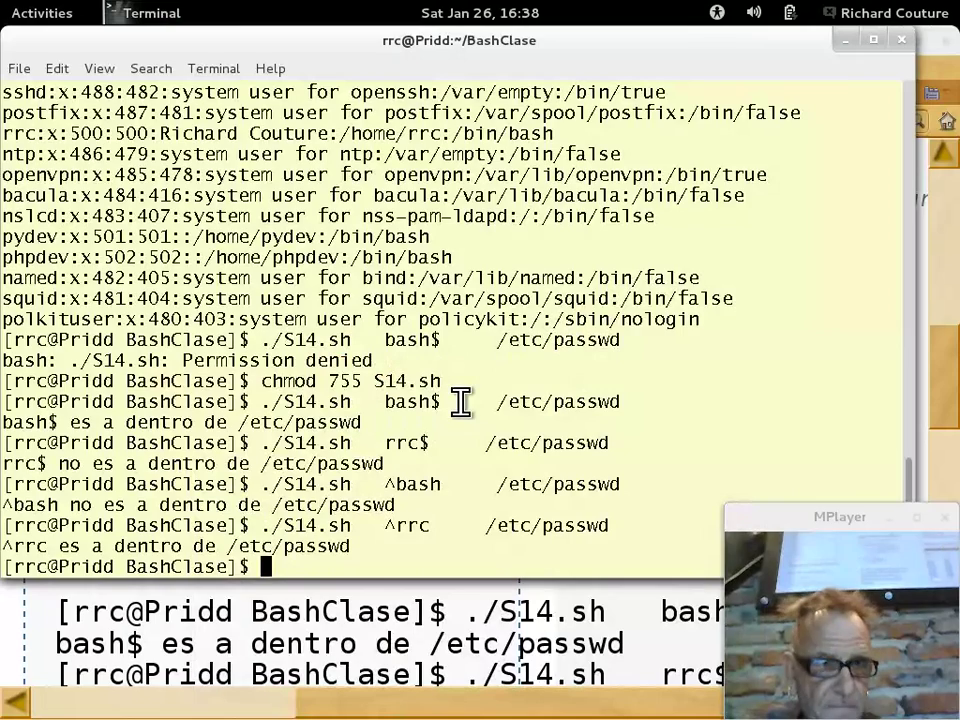
# Step: Open the Activities overview and switch to the first workspace
pyautogui.press('super')
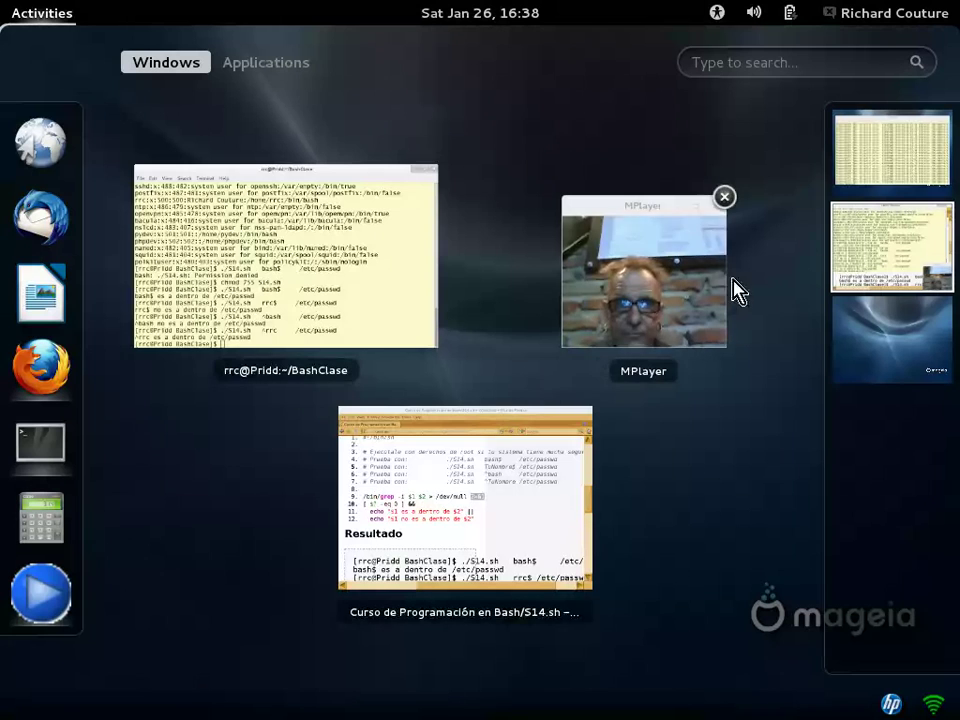
pyautogui.click(879, 146)
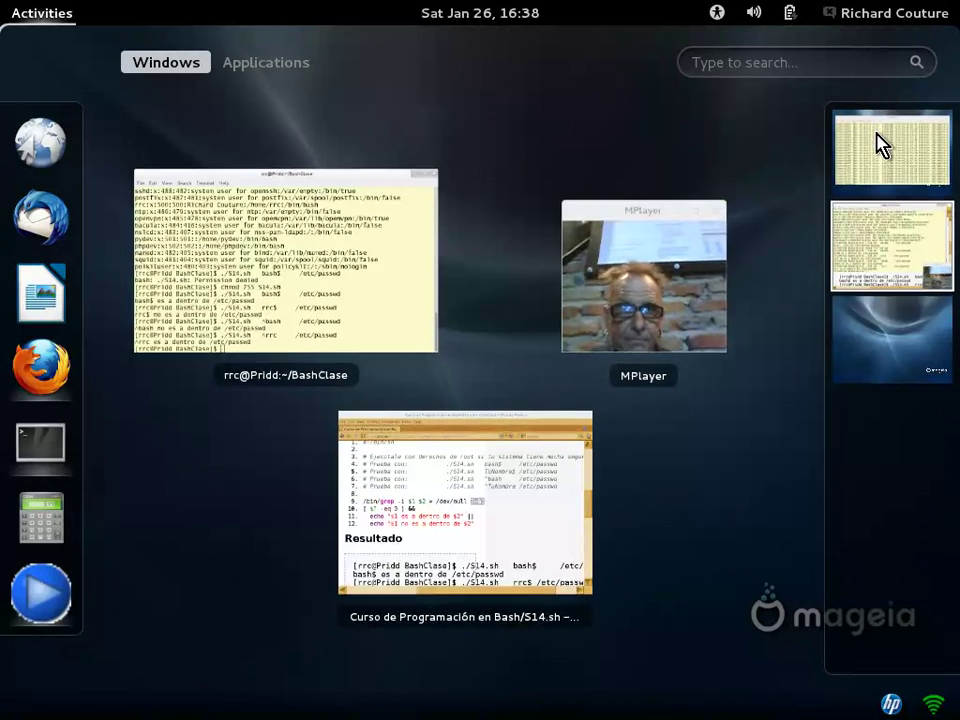